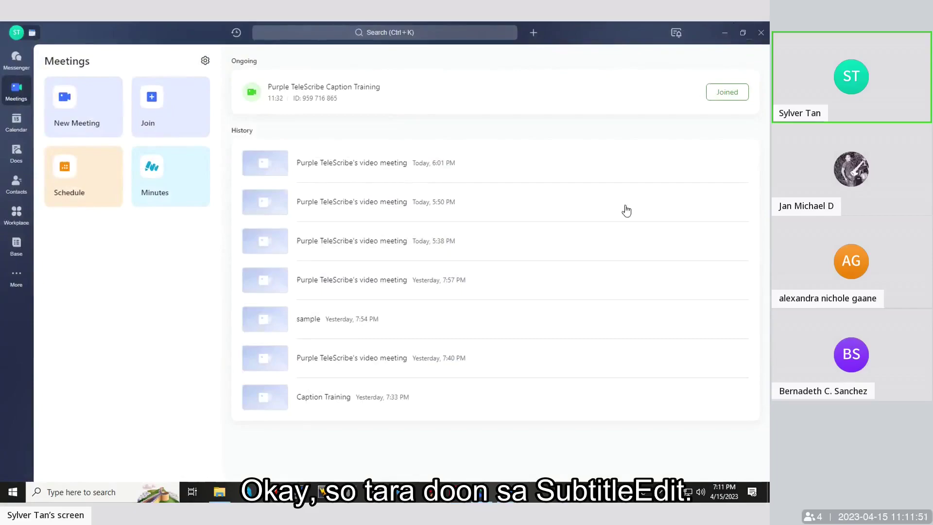
Switch to Subtitle Edit, open its video player settings and accept them with mpv as the video engine
click(462, 490)
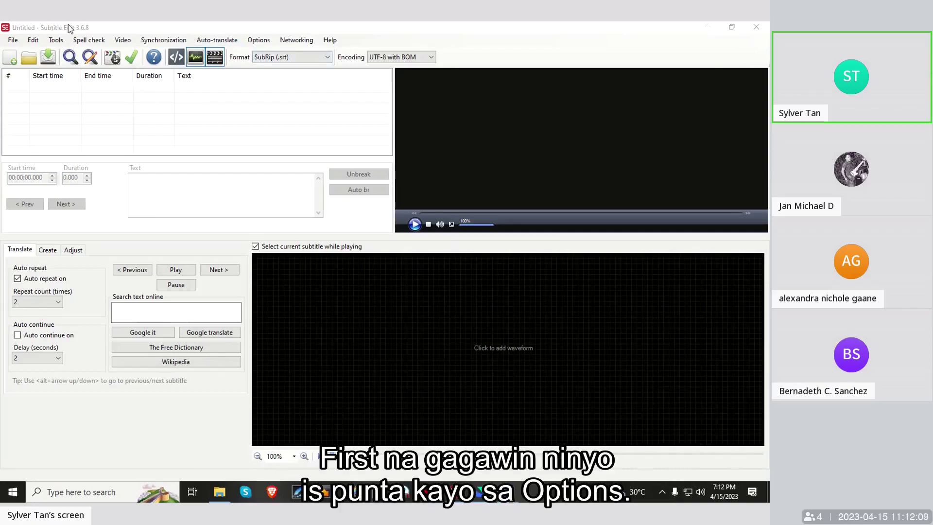
click(261, 40)
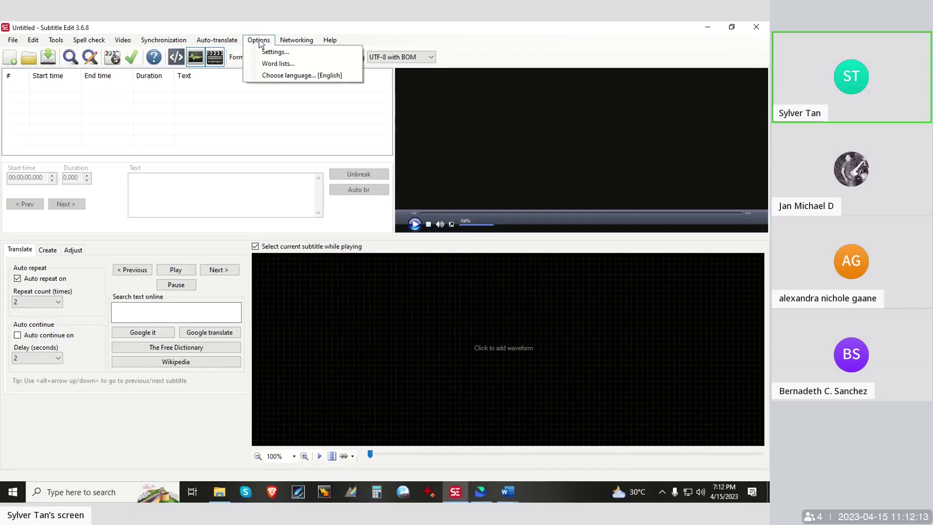
click(266, 49)
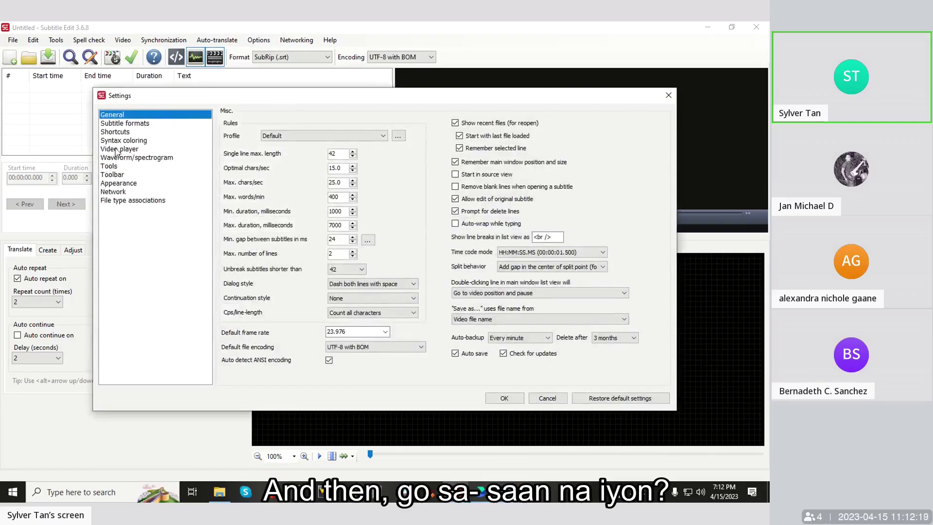
click(113, 167)
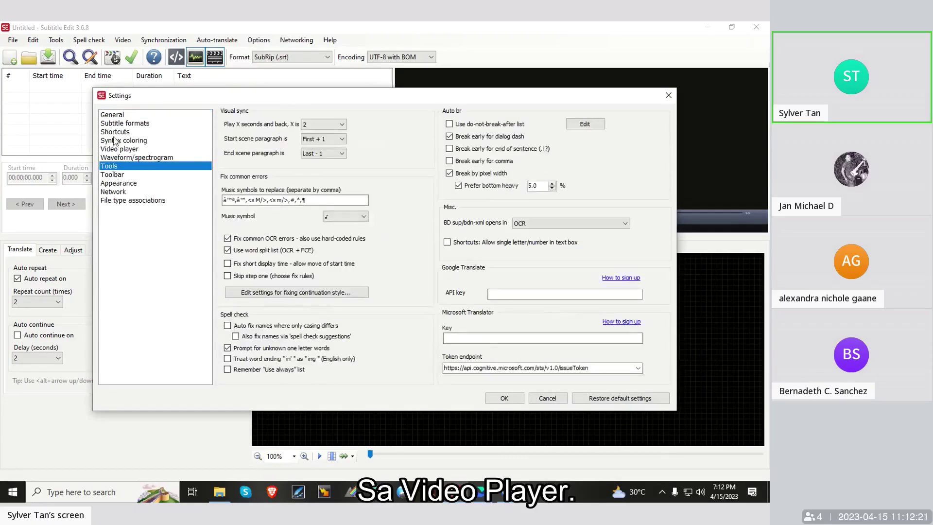
click(117, 155)
click(117, 150)
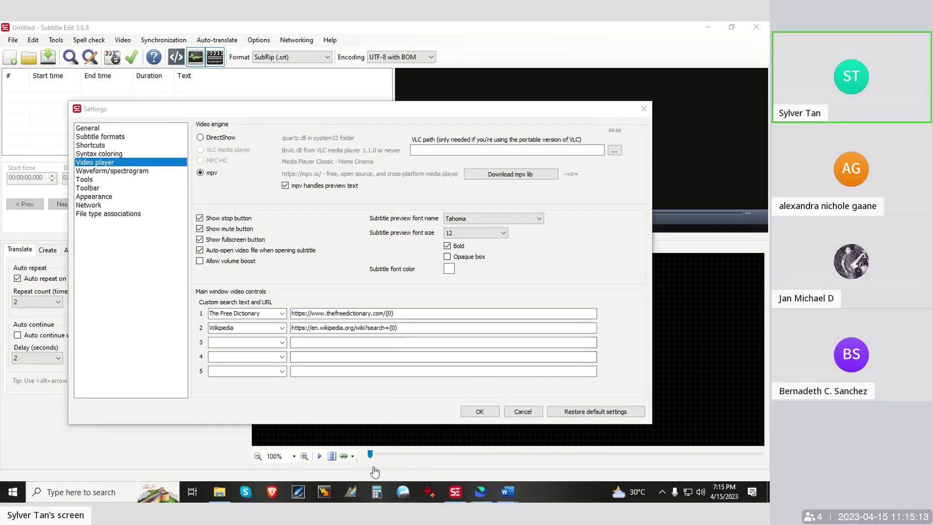
click(479, 411)
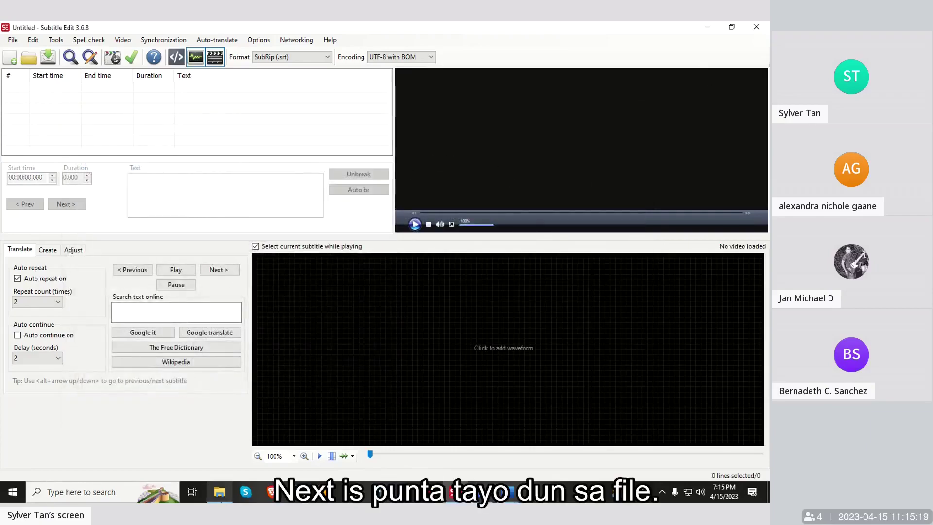
Switch to the Caption Training folder in File Explorer, refresh it and open the Day 1 - Test File video in VLC
click(221, 495)
right_click(215, 267)
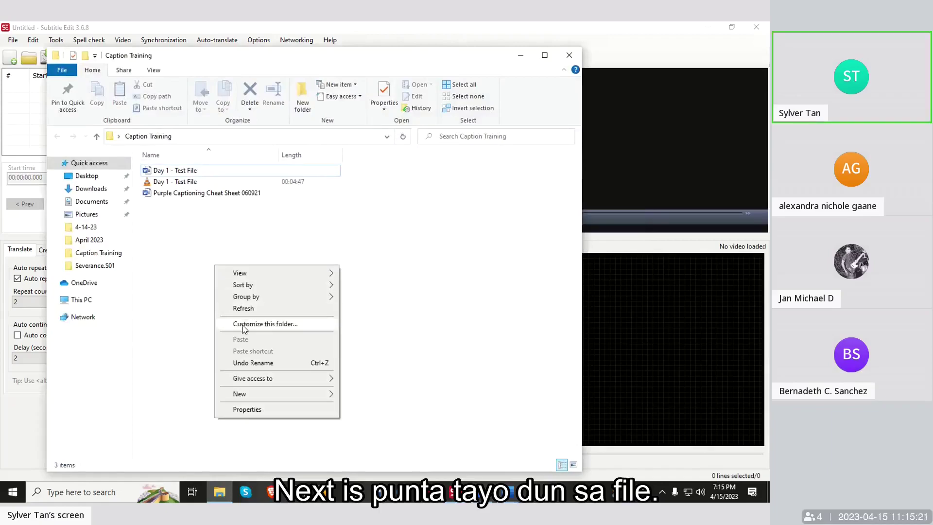
click(244, 309)
click(214, 182)
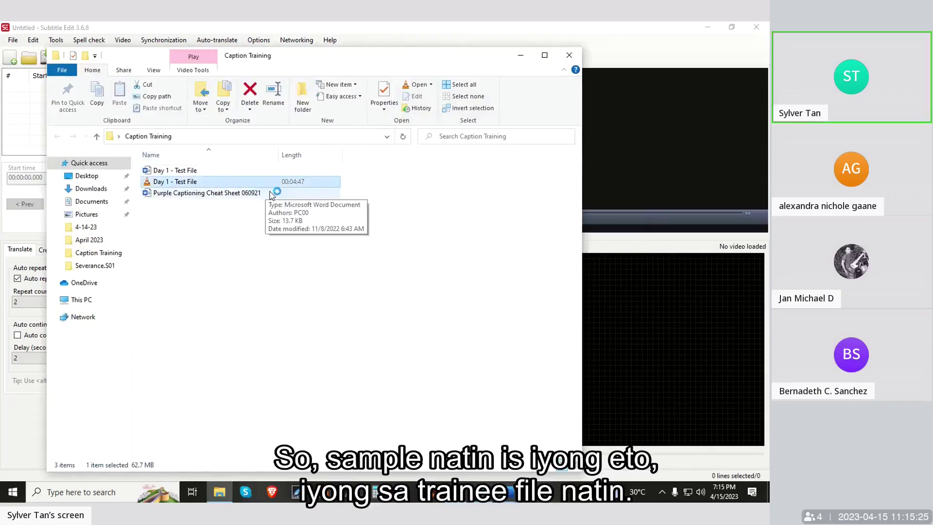
key(Return)
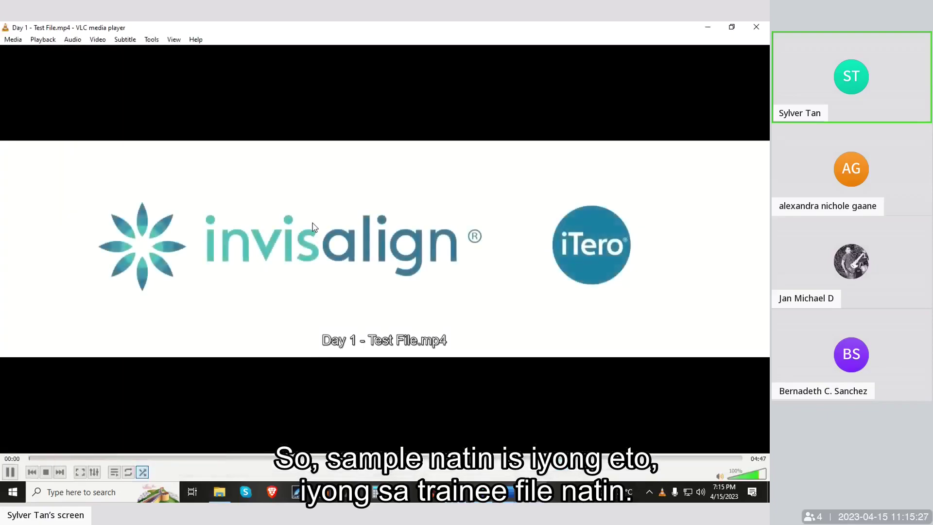
Preview the opening of the test video by playing and pausing it, and close VLC
click(9, 472)
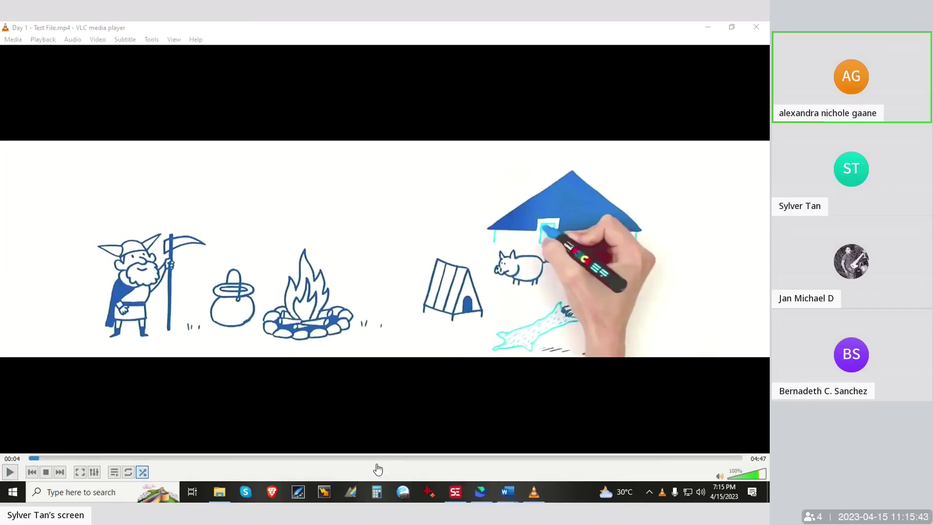
key(space)
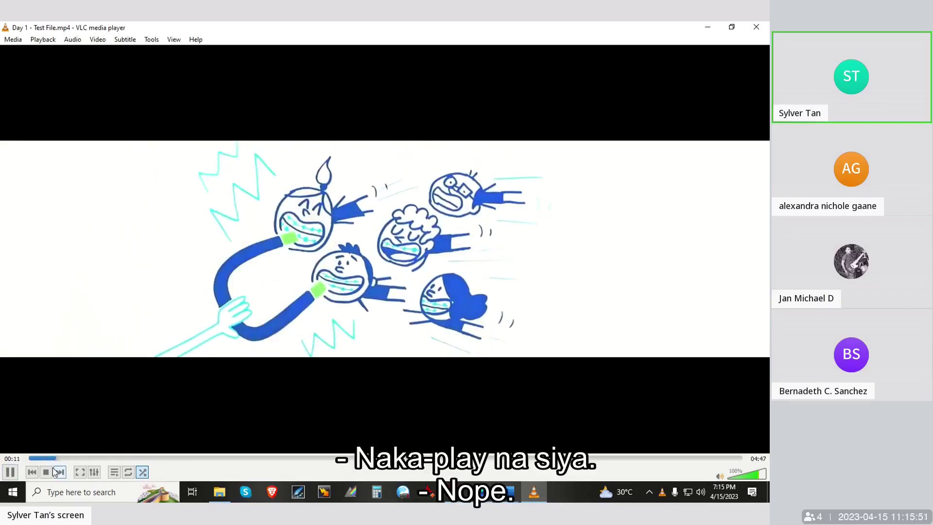
click(10, 472)
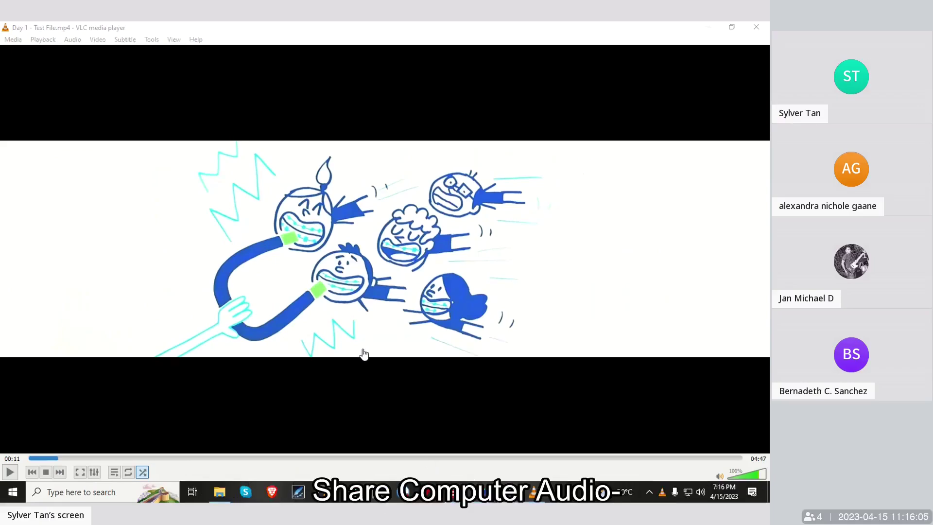
click(10, 471)
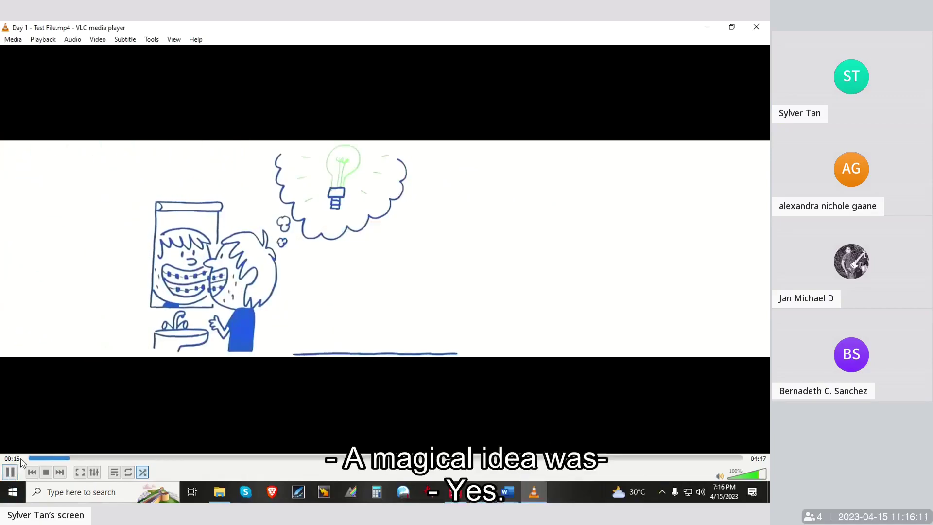
click(10, 471)
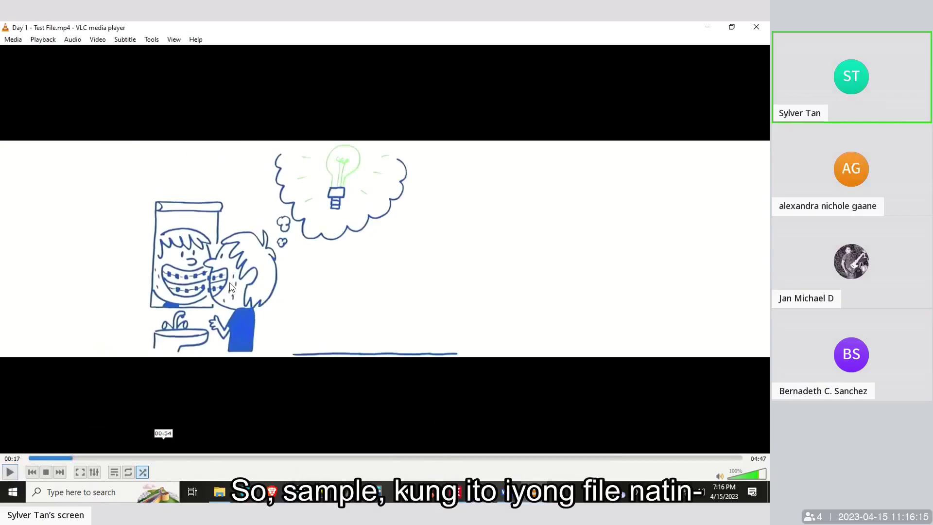
click(756, 28)
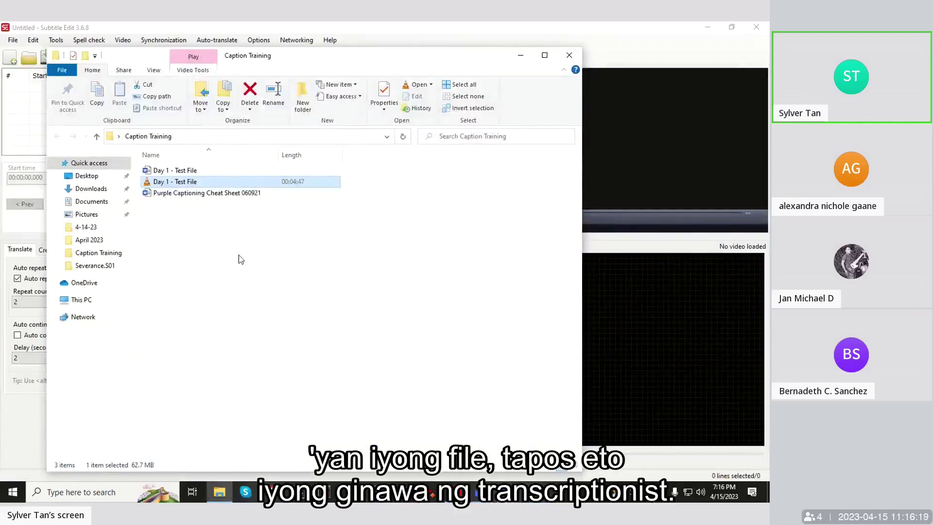
Open the Day 1 - Test File transcript in Word, look over its text and minimize the document
click(189, 173)
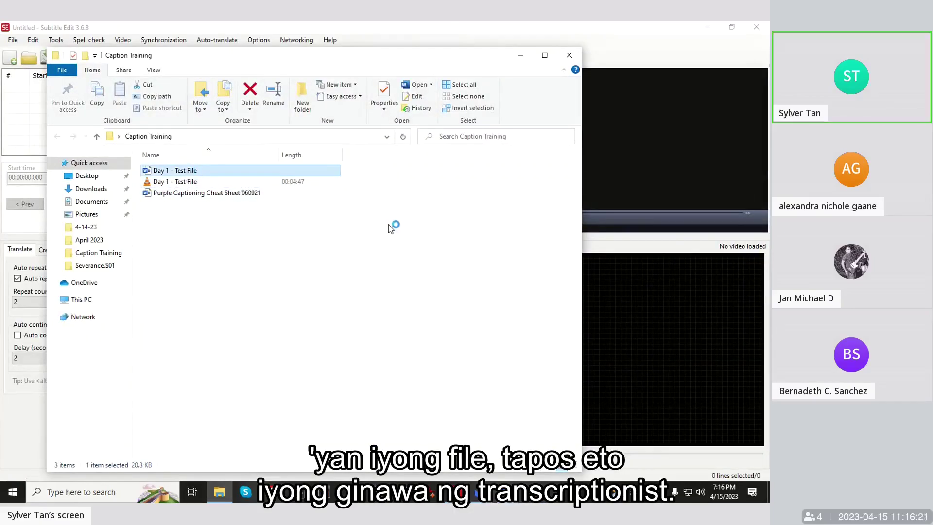
scroll(390, 304, down, 5)
scroll(390, 304, up, 5)
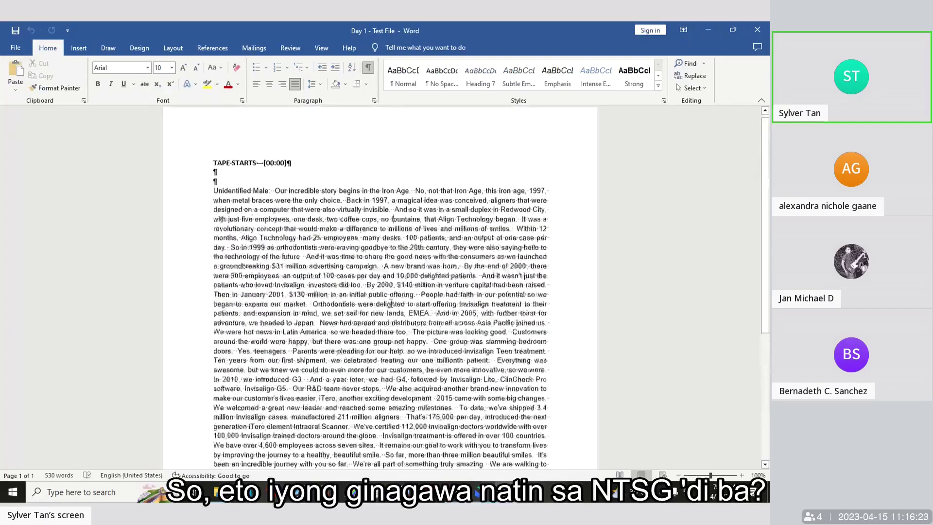
click(276, 194)
click(275, 196)
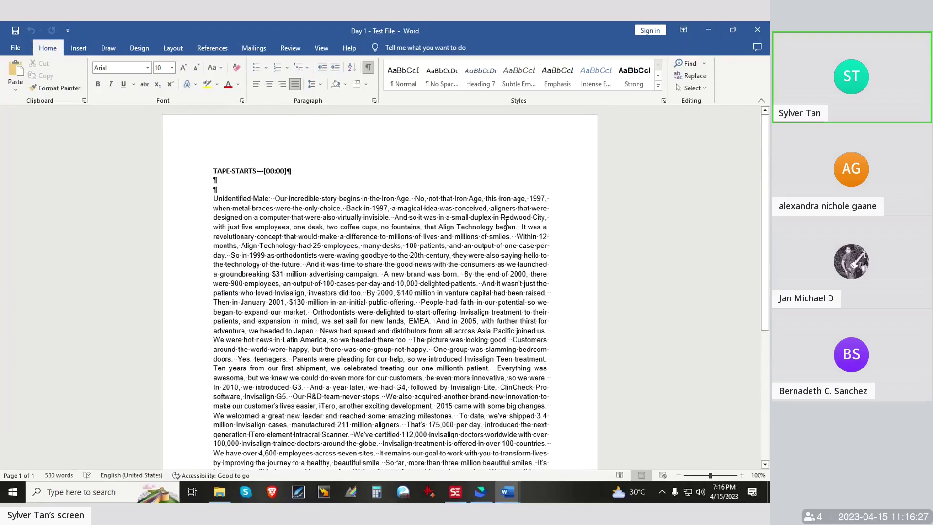
click(707, 30)
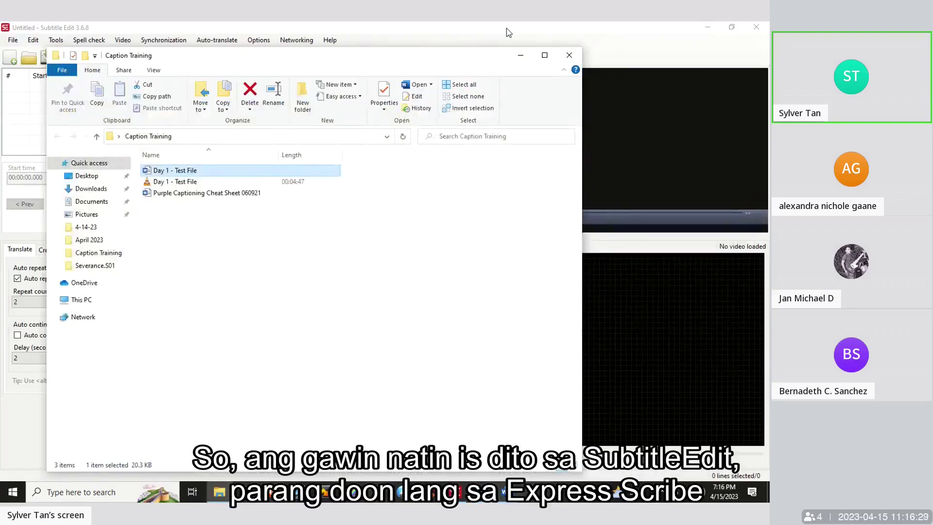
Load the Day 1 - Test File video from the Caption Training folder into Subtitle Edit's video player and generate its waveform
click(520, 55)
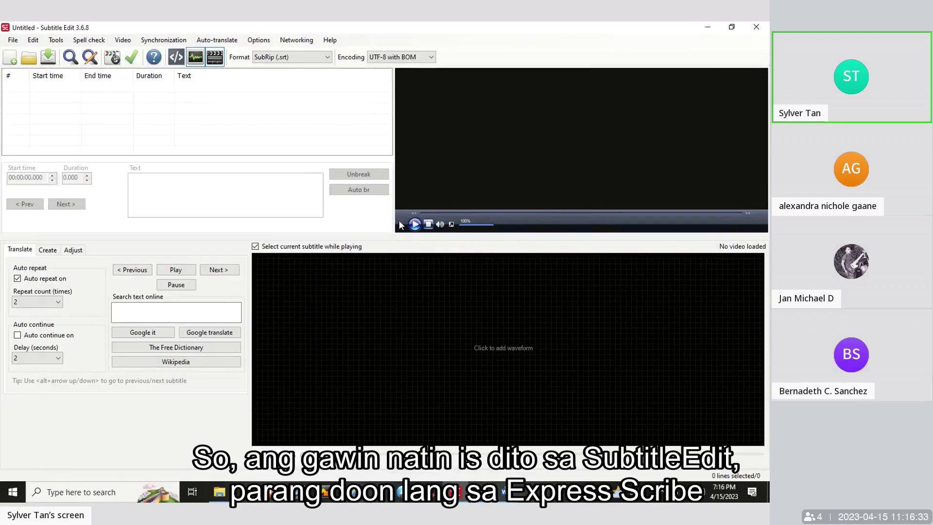
key(alt+Tab)
drag(391, 56, 358, 55)
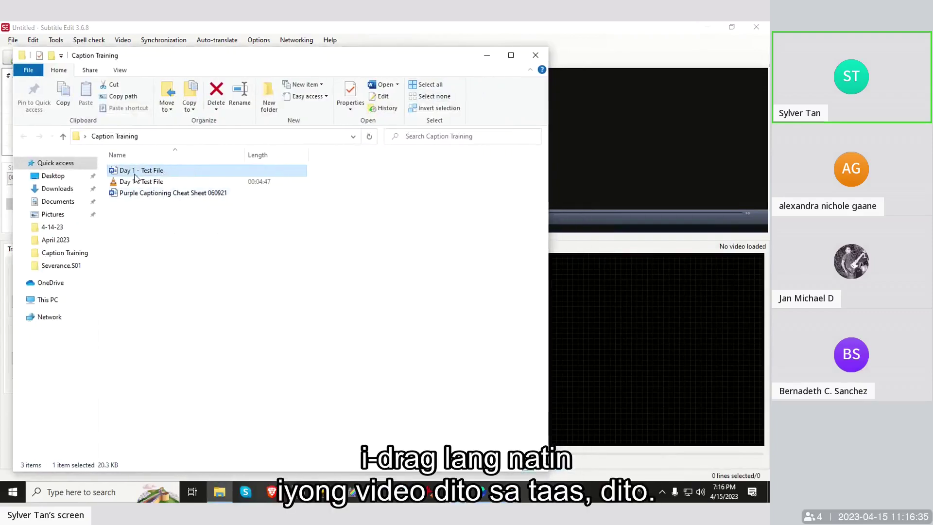
drag(136, 181, 610, 137)
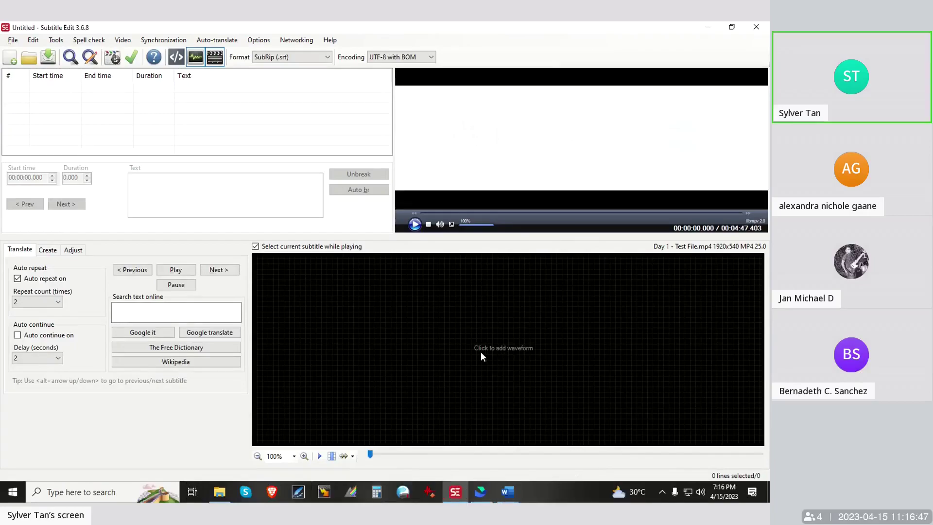
click(522, 348)
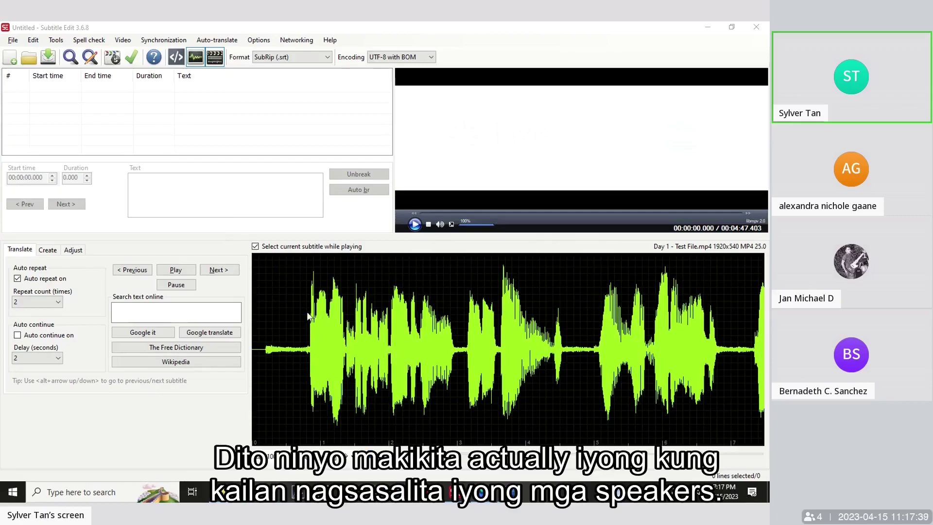
Place the playback position just before the first speech in the waveform, at about 0.77 s, and play the video
click(279, 313)
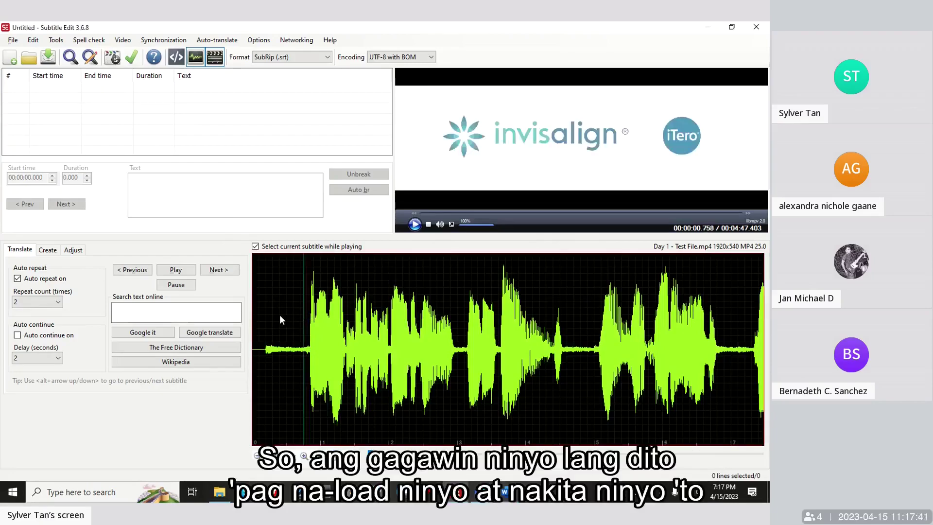
click(294, 313)
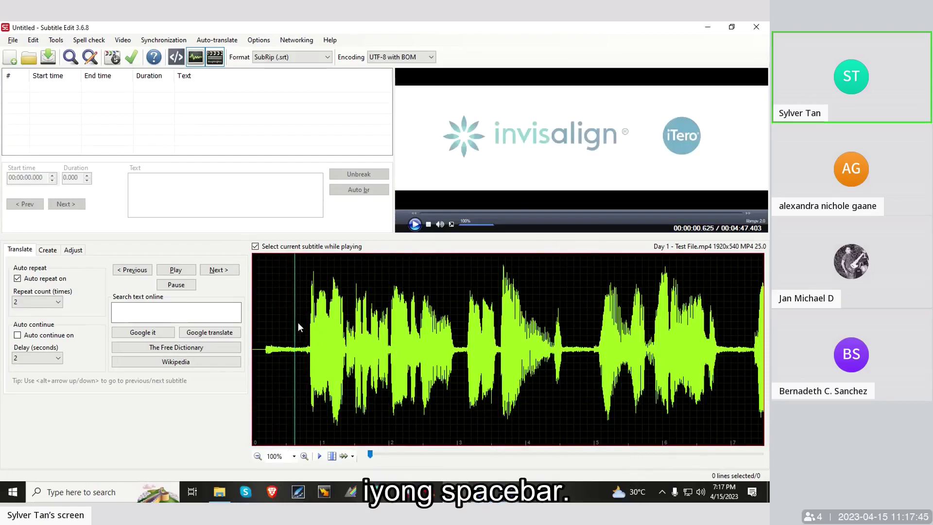
click(285, 317)
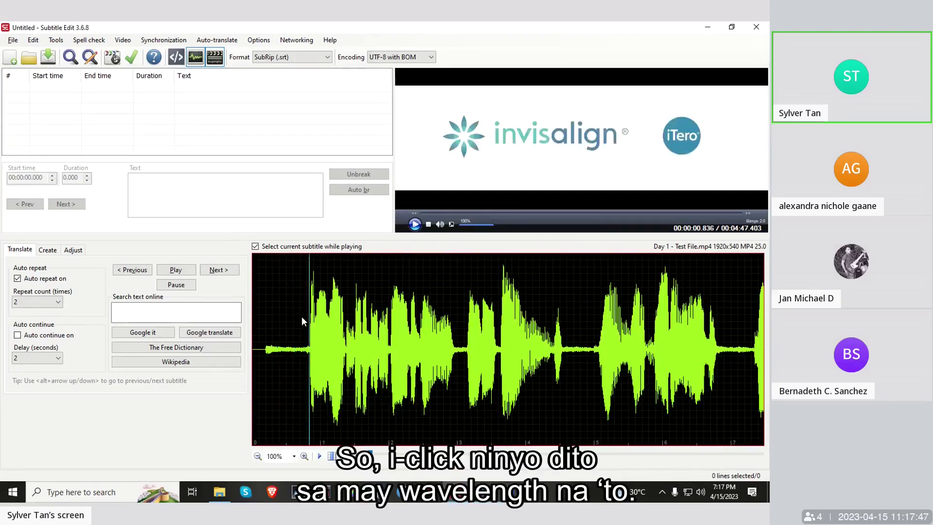
click(279, 316)
click(304, 318)
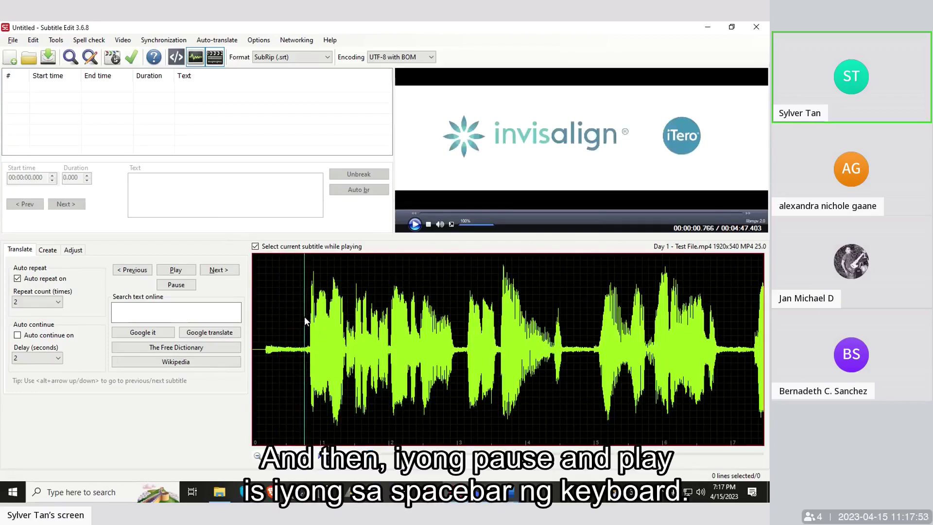
key(space)
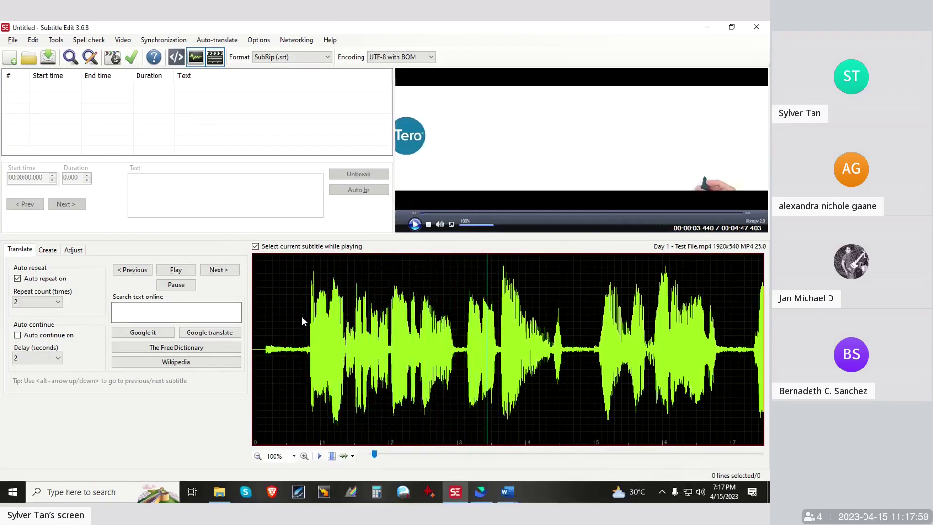
Replay the opening speech repeatedly from just before the first waveform burst, pausing between passages
click(301, 316)
key(space)
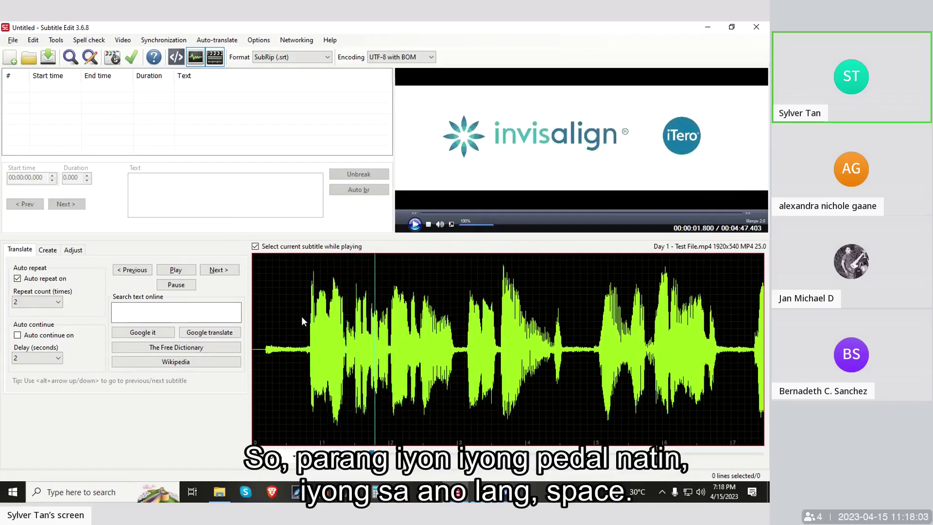
click(301, 316)
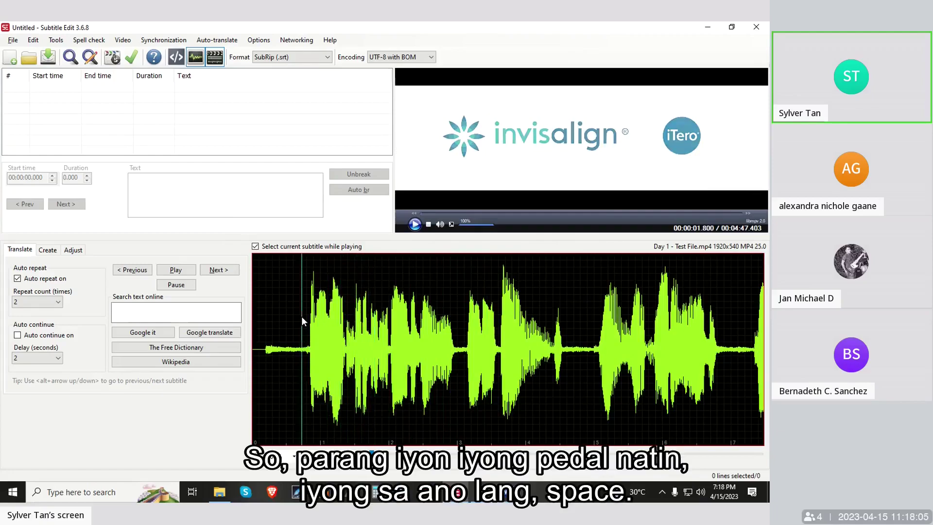
key(space)
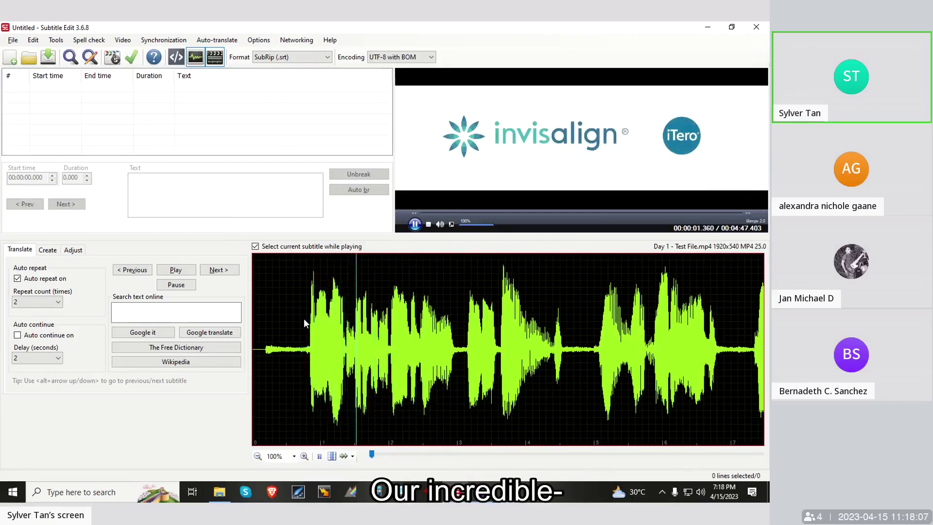
key(space)
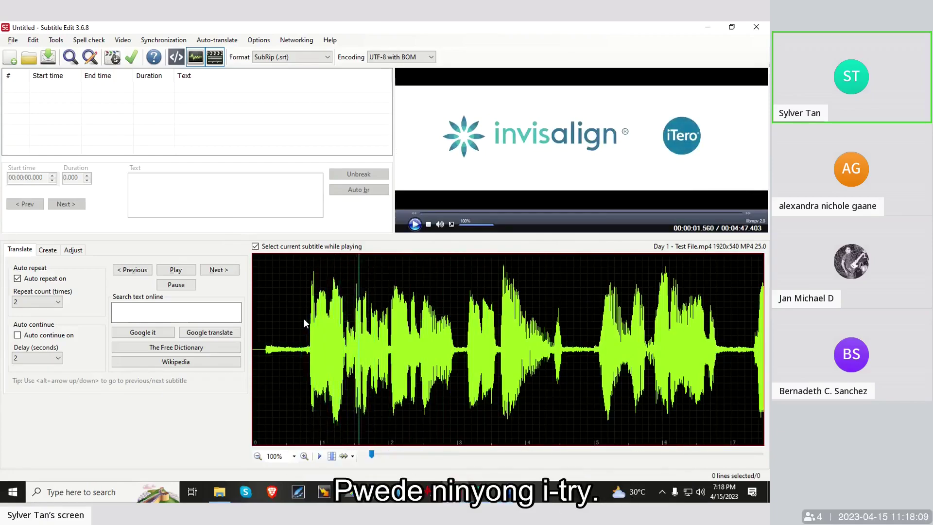
click(304, 319)
key(space)
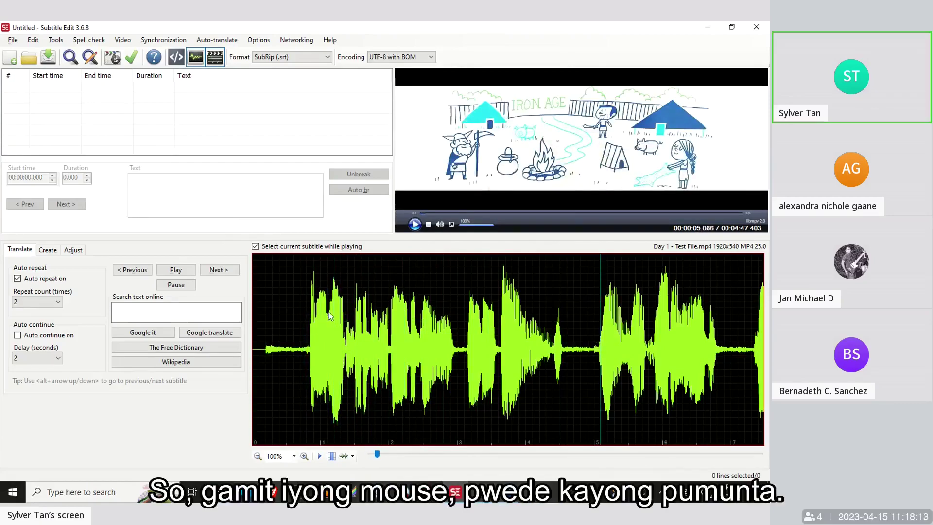
Move the playback position within the waveform and browse the speech segments after the opening seconds
click(308, 318)
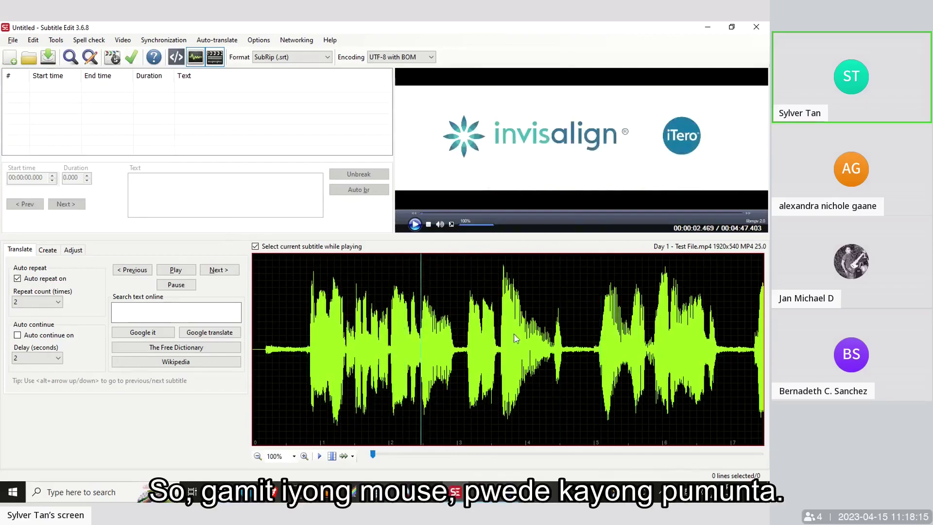
scroll(388, 326, down, 2)
scroll(385, 322, up, 2)
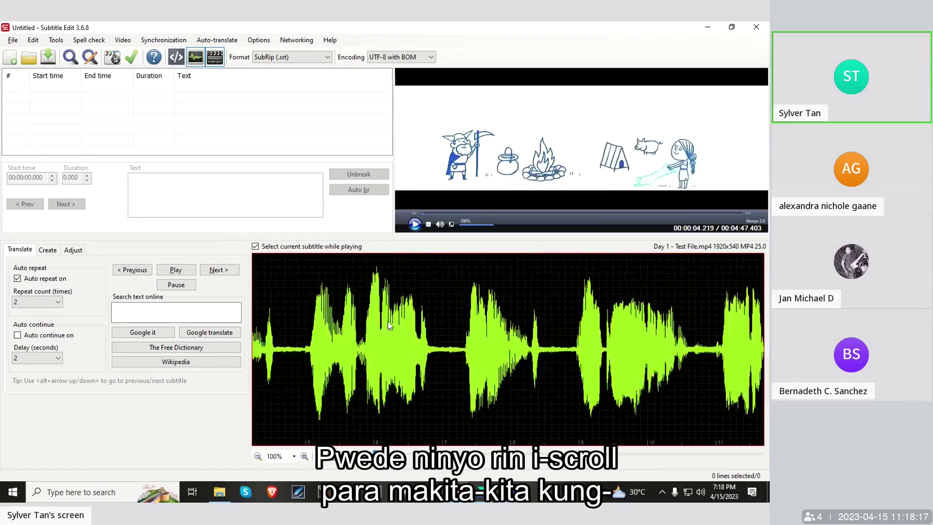
Browse the waveform beyond the opening seconds, jump the video forward past the two-minute mark, and play a passage up to about 2:19
scroll(386, 323, down, 10)
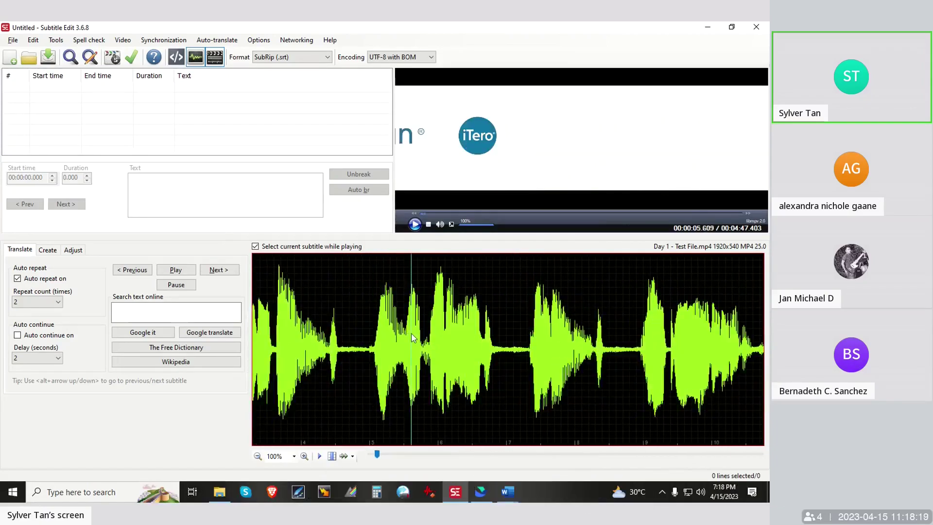
scroll(413, 330, down, 4)
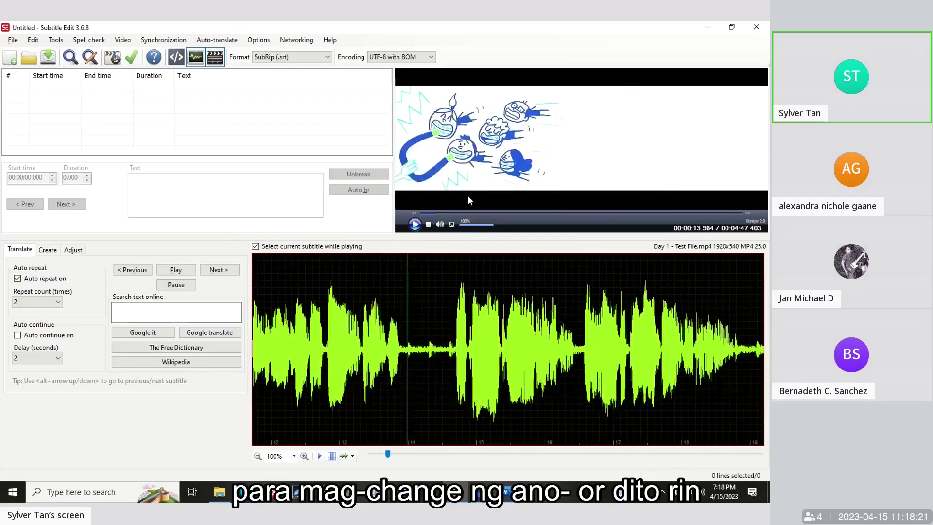
drag(447, 216, 429, 219)
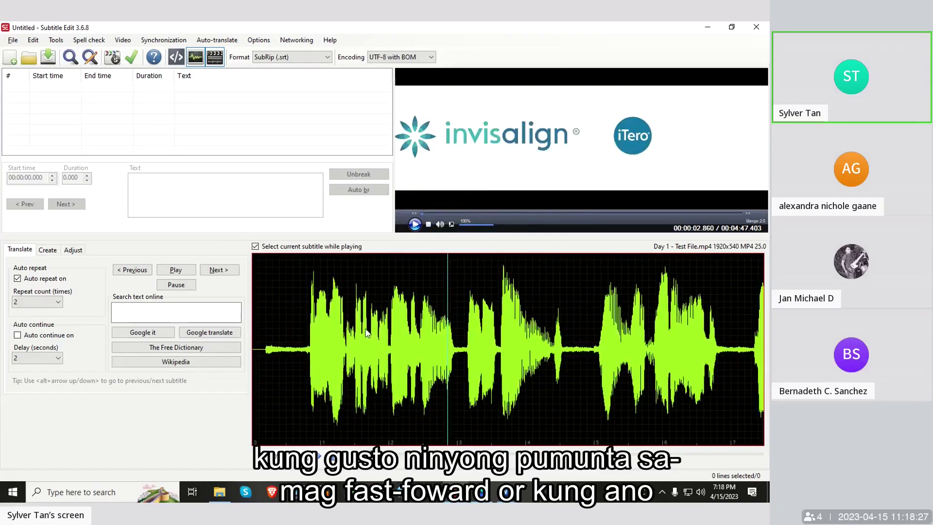
drag(470, 214, 578, 211)
key(space)
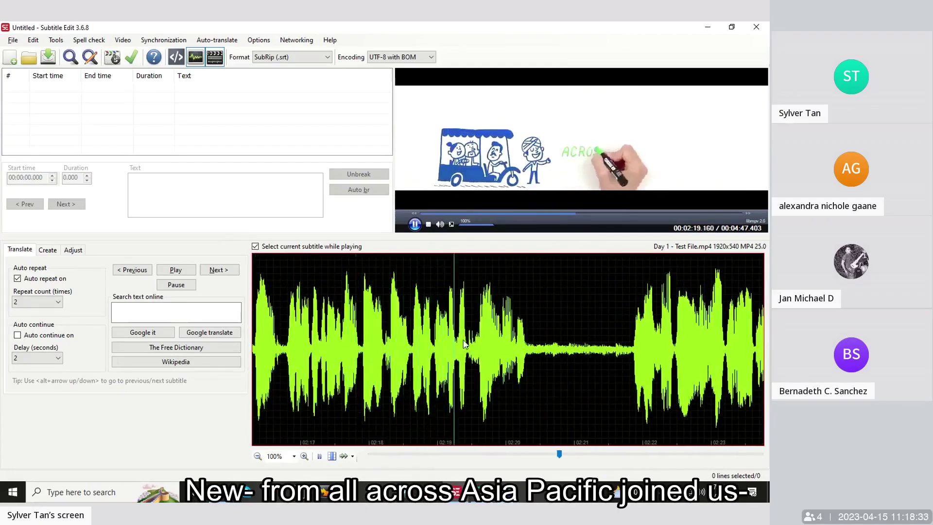
key(space)
Browse the waveform back towards earlier speech and return the video to its very beginning at 00:00:00.000
scroll(464, 335, up, 10)
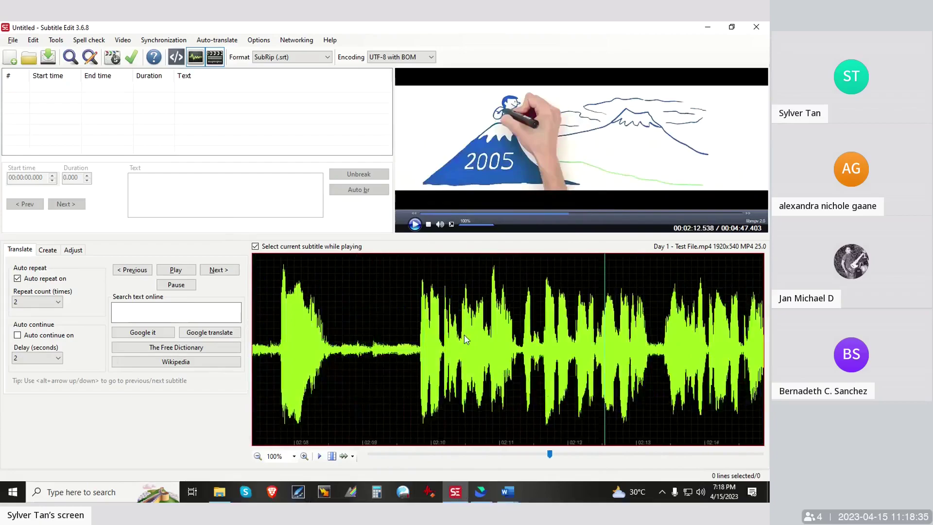
scroll(409, 355, up, 20)
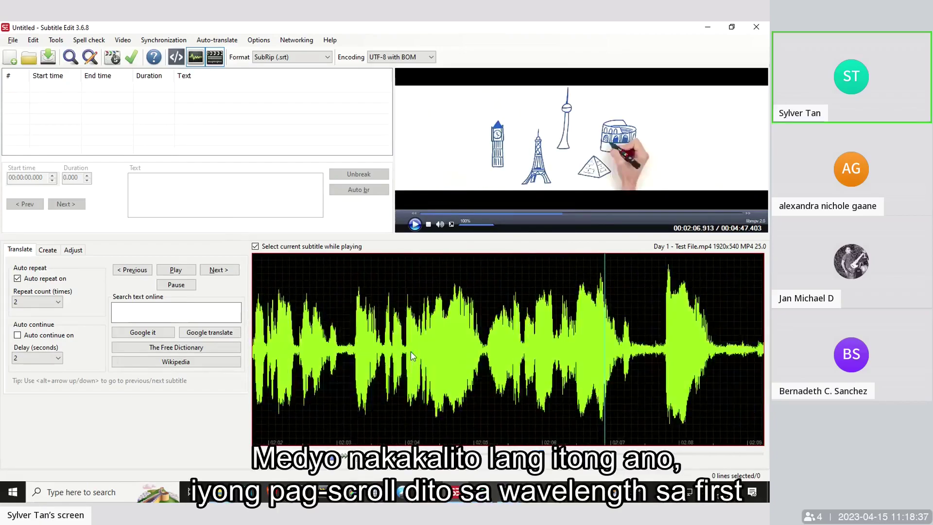
scroll(399, 354, up, 15)
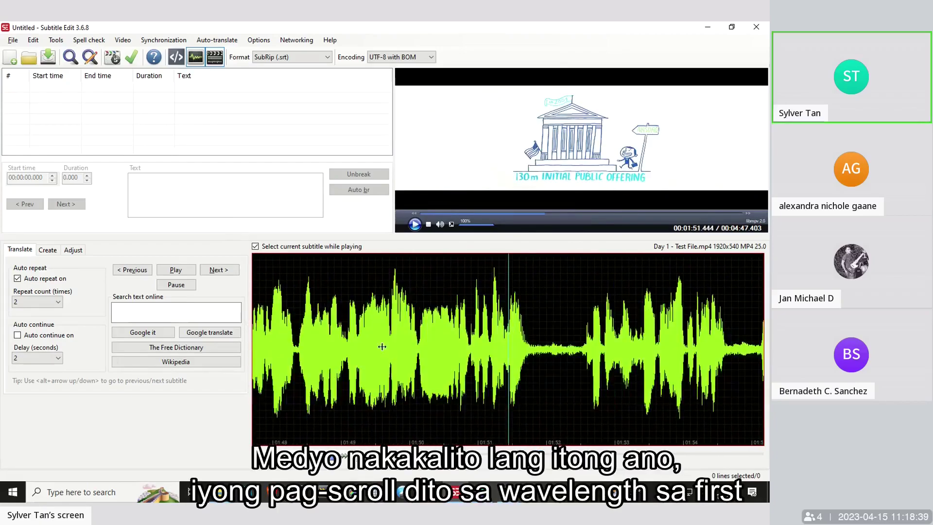
scroll(382, 348, up, 20)
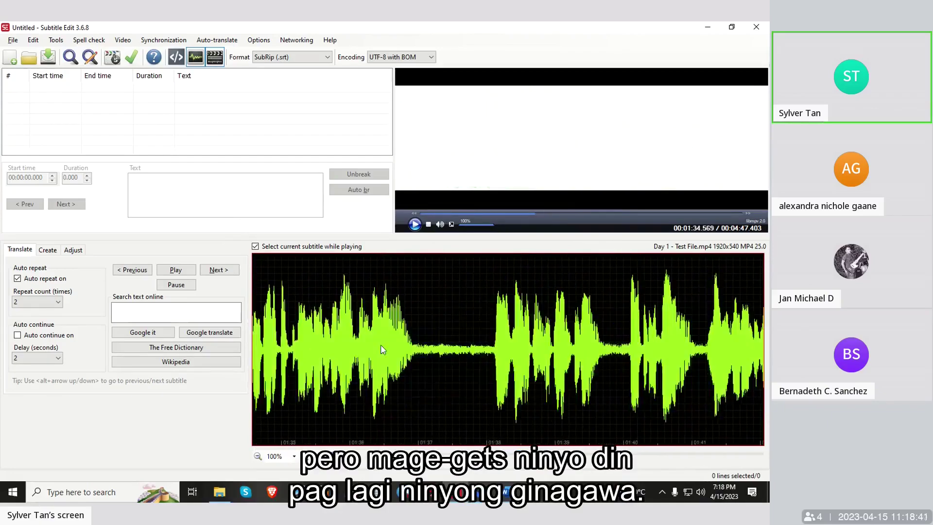
scroll(381, 349, up, 3)
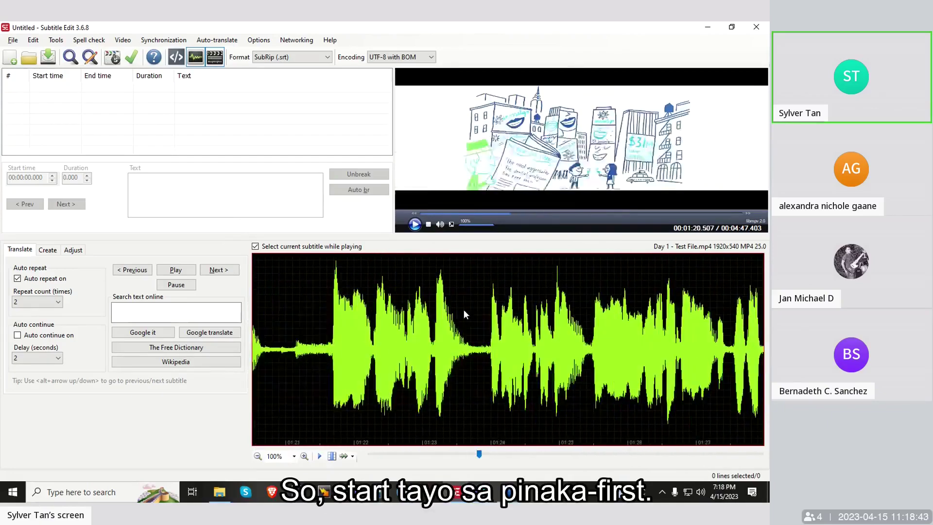
click(430, 212)
click(419, 213)
click(421, 212)
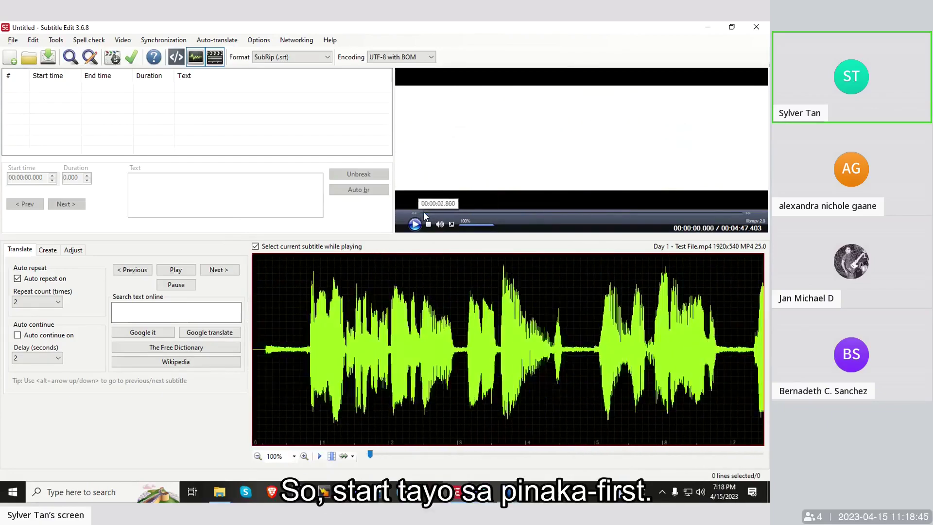
Place the playback position in the silence just before the first speech burst of the waveform
click(281, 319)
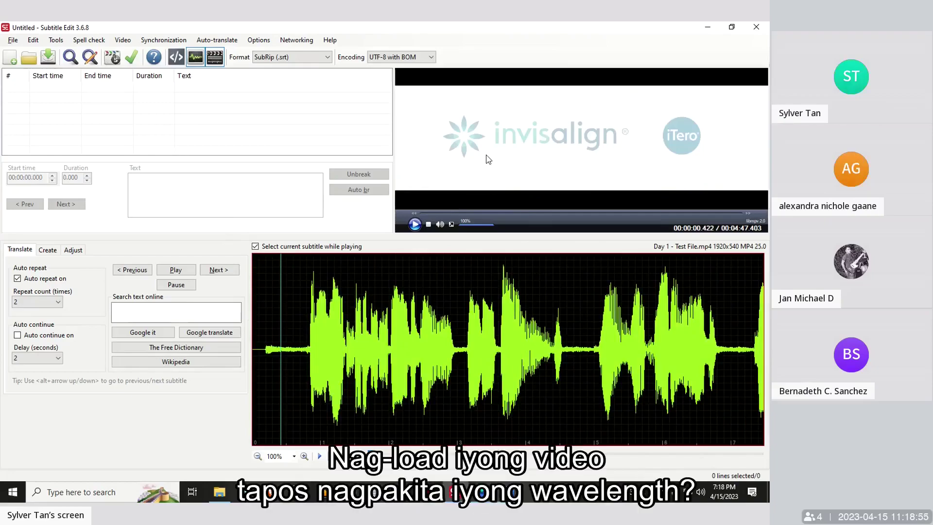
click(298, 328)
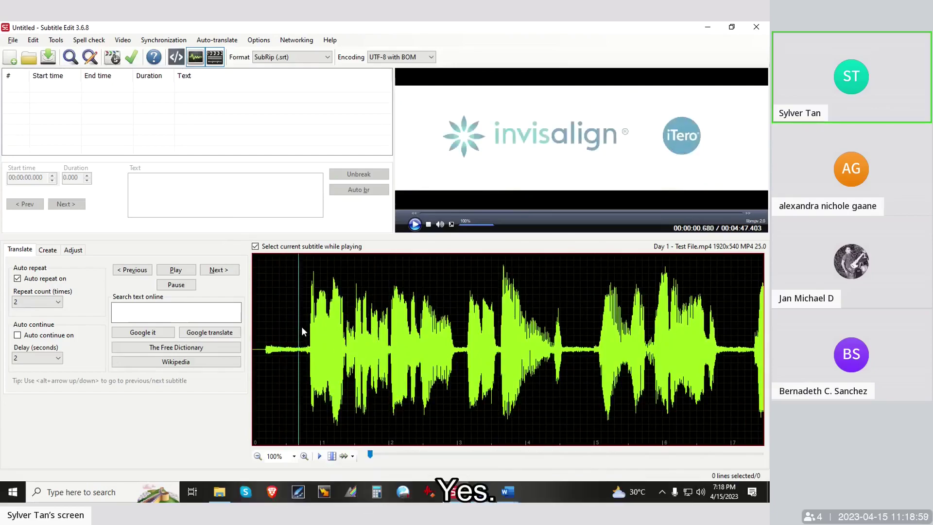
click(304, 322)
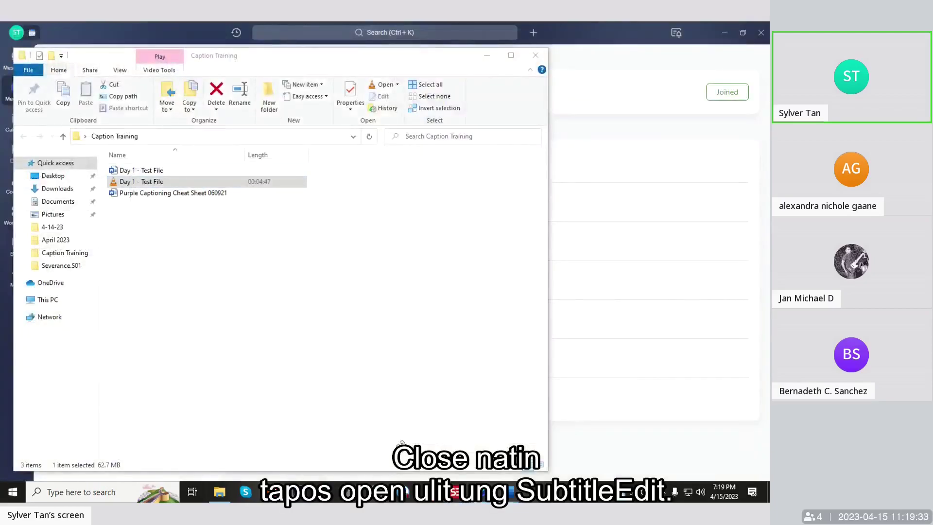
Reopen Subtitle Edit and load the Day 1 - Test File video from the Caption Training folder into it again
click(454, 492)
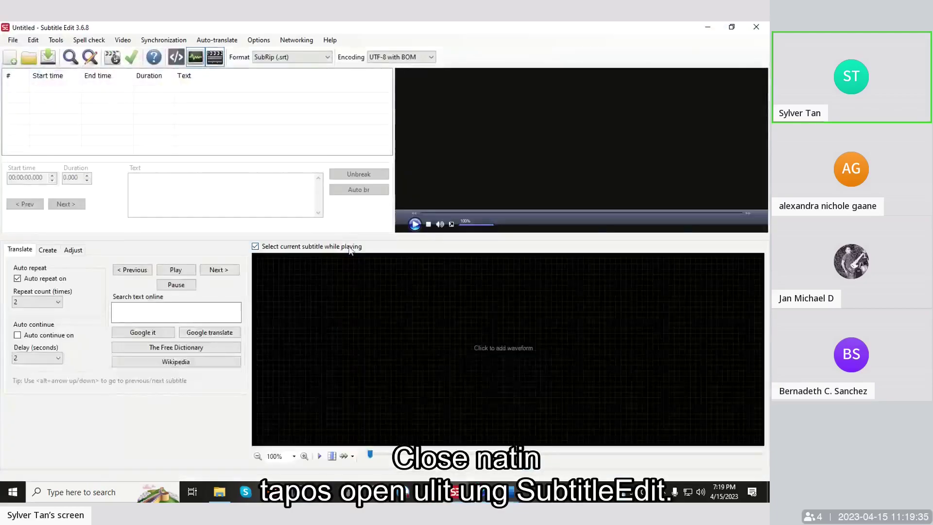
click(219, 491)
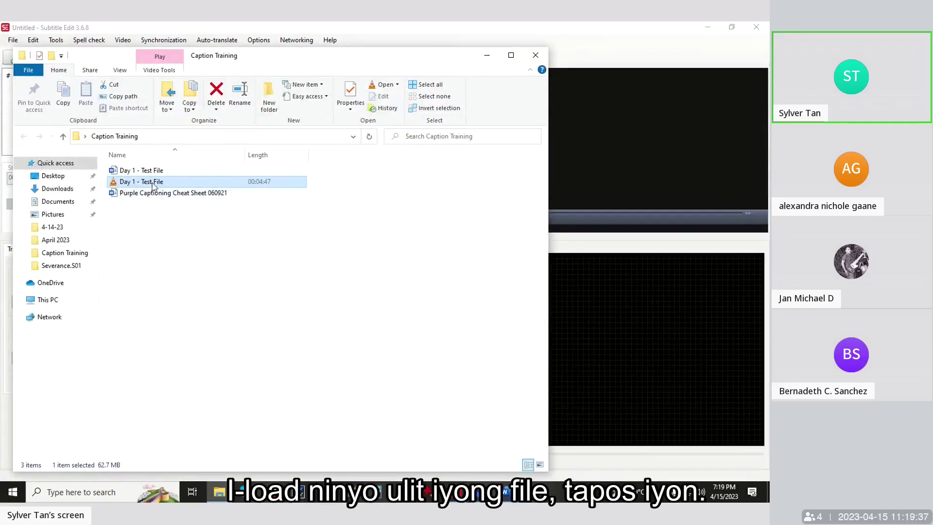
drag(153, 186, 590, 143)
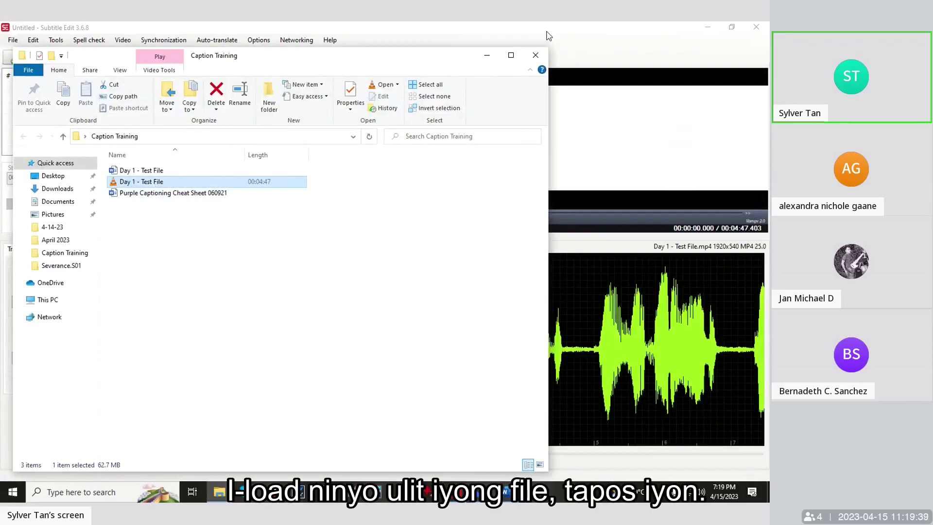
click(549, 41)
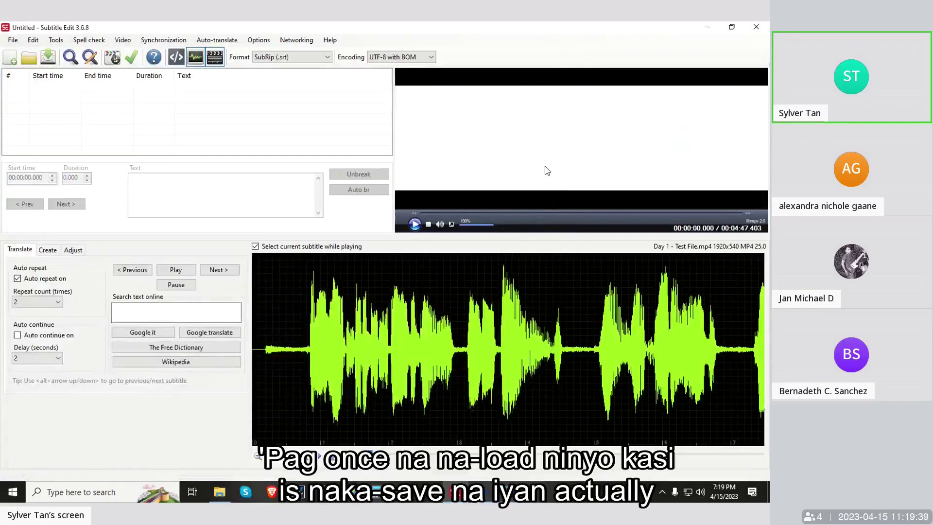
Replay the opening narration of the reloaded video from just before the first speech and try other playback positions in the waveform
click(303, 325)
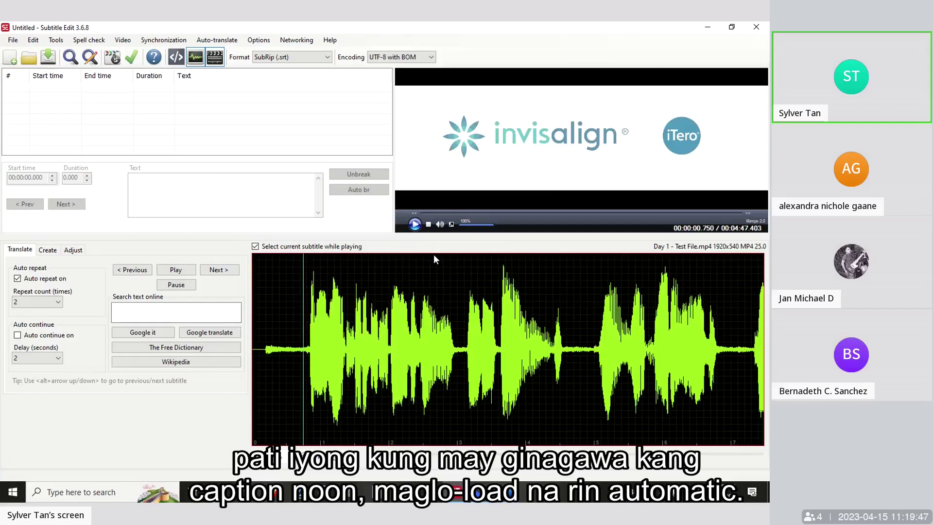
click(302, 316)
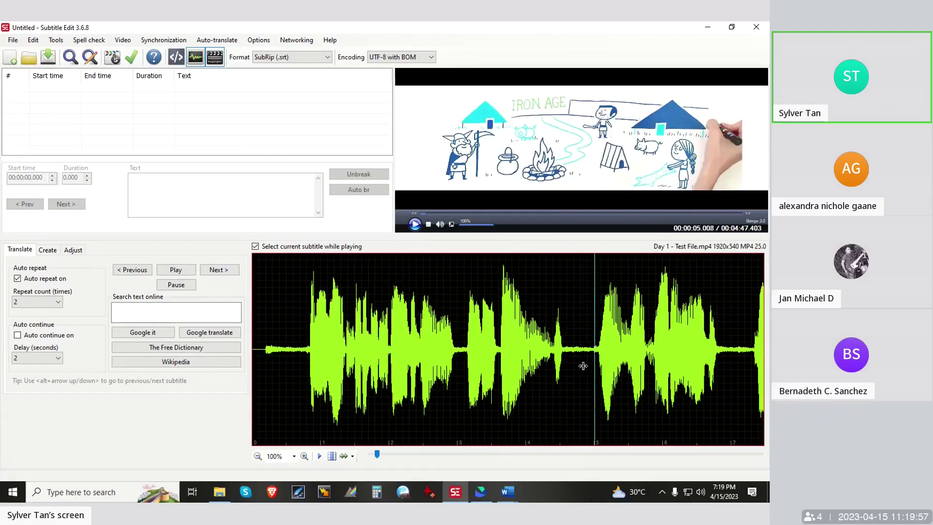
click(287, 321)
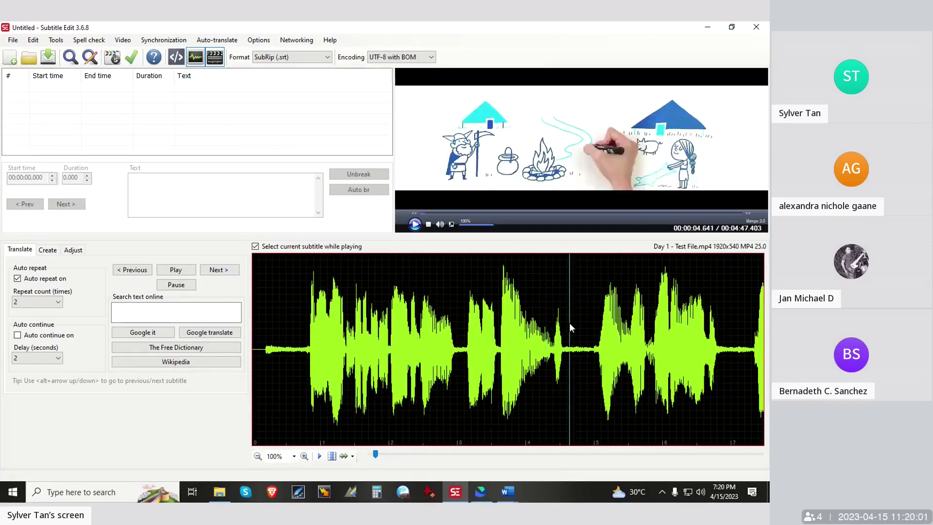
click(539, 318)
click(360, 316)
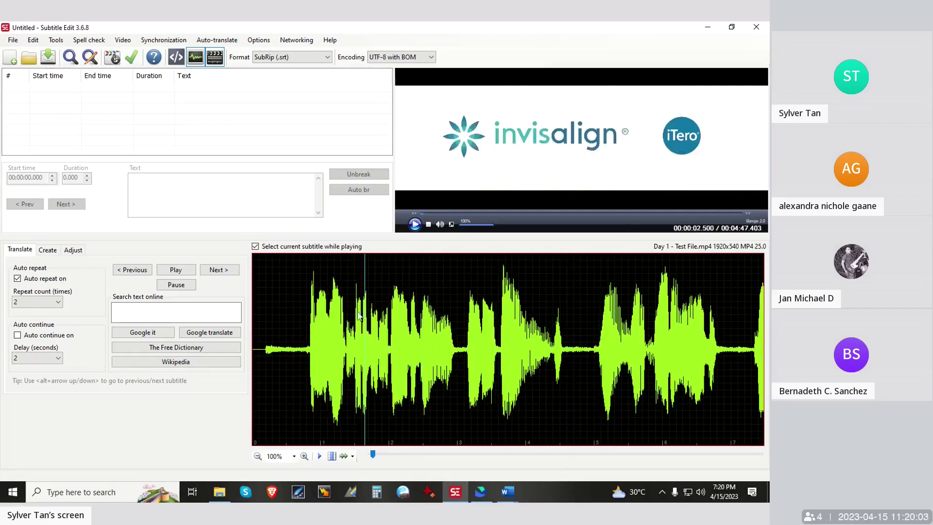
Play the narration from the first speech burst to about 9.6 s, return to the beginning, and pause at about 1.4 s
click(309, 307)
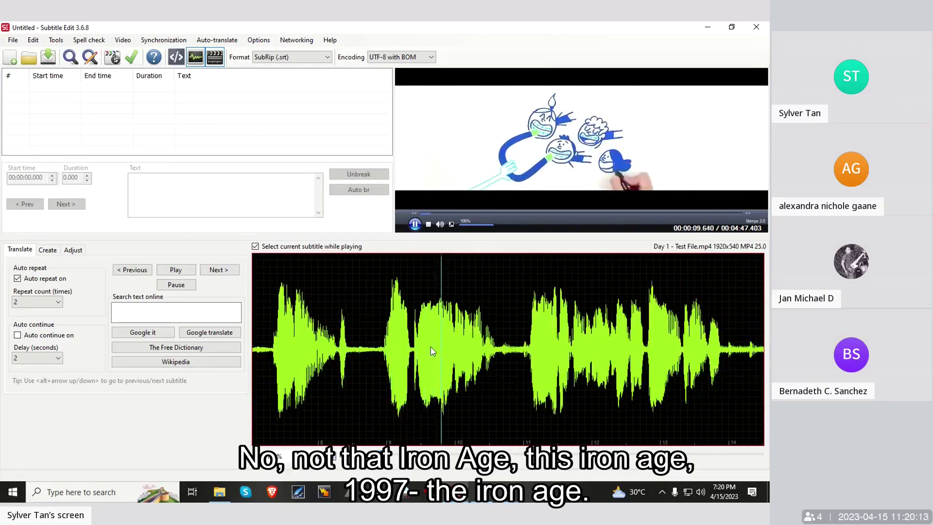
scroll(423, 343, up, 5)
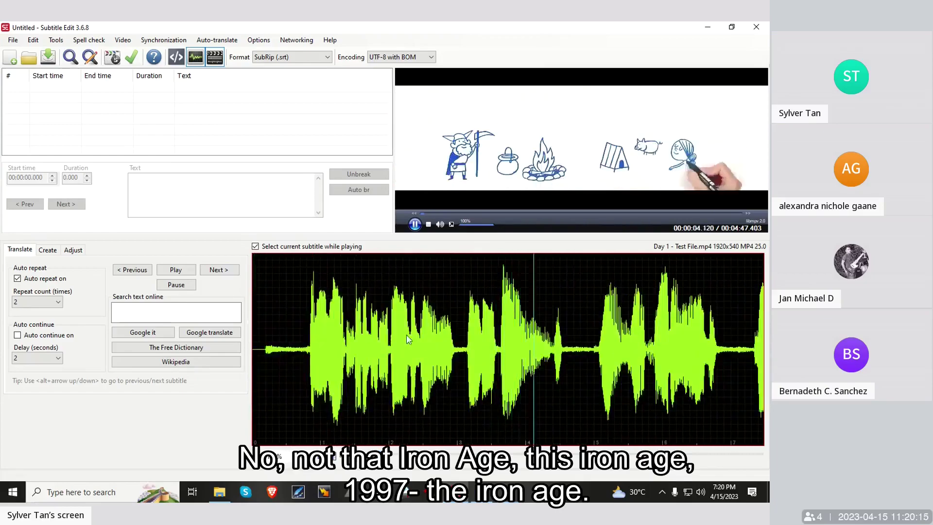
click(293, 313)
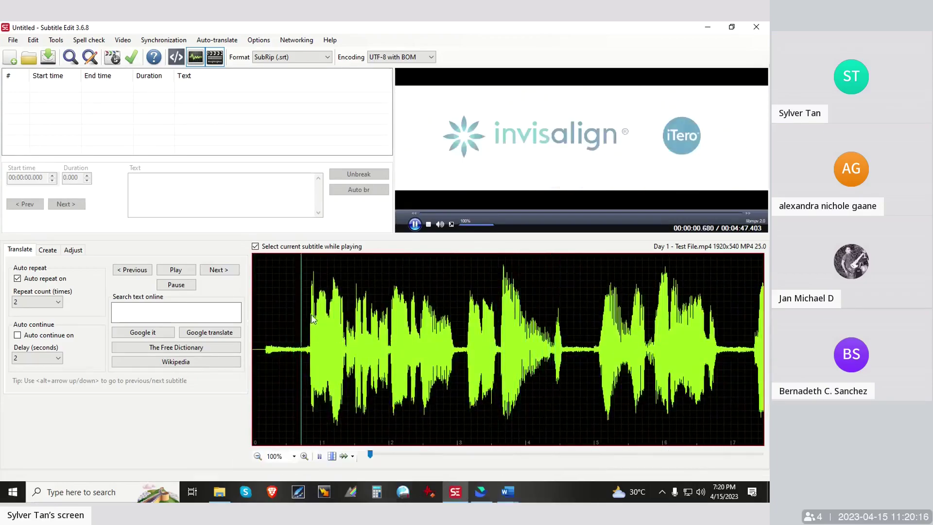
click(258, 316)
key(space)
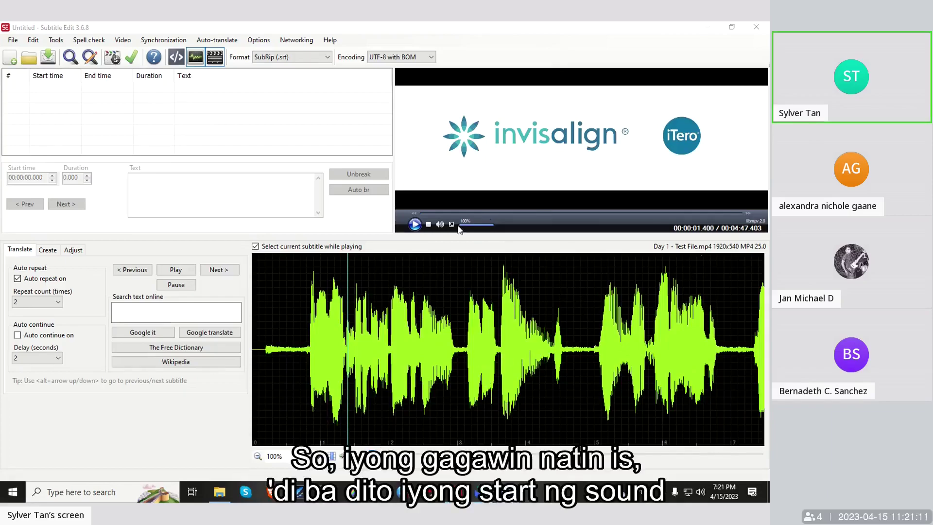
Play the start of the first speech briefly and set the playback position back just before it, at about 0.74 s
click(304, 322)
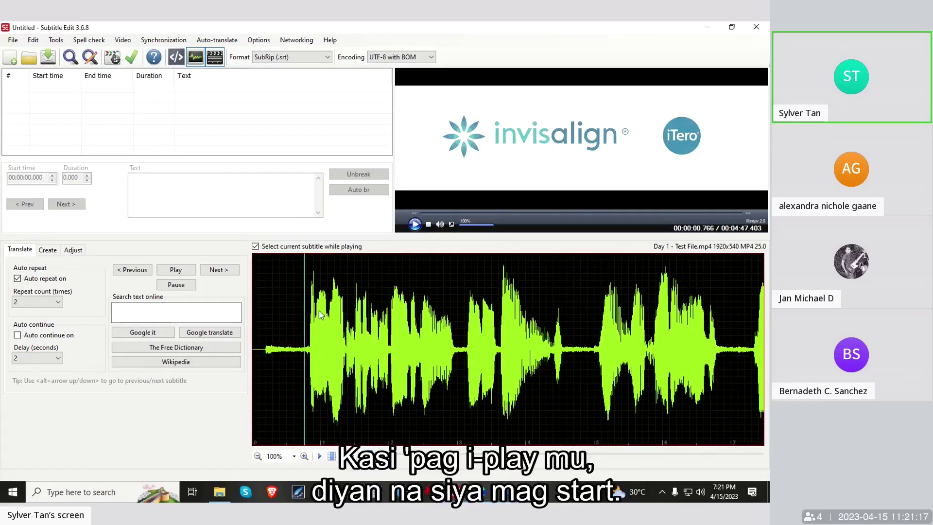
key(space)
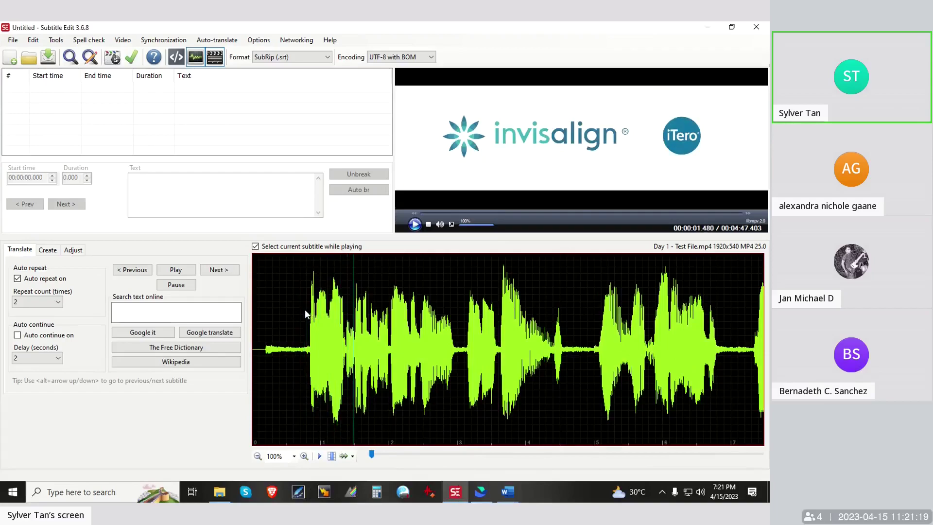
click(302, 309)
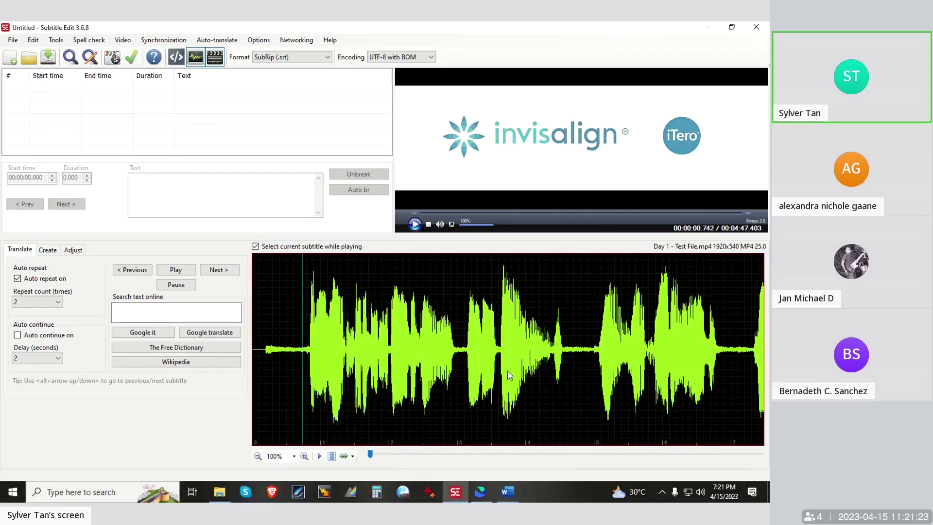
Switch to the Day 1 - Test File transcript in Word and copy the sentence "Our incredible story begins in the Iron Age."
mouse_move(506, 500)
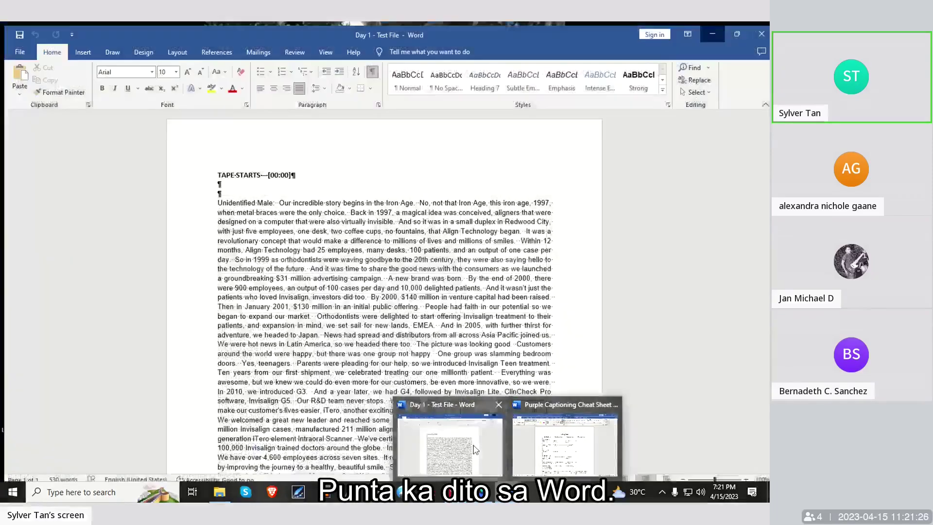
click(473, 445)
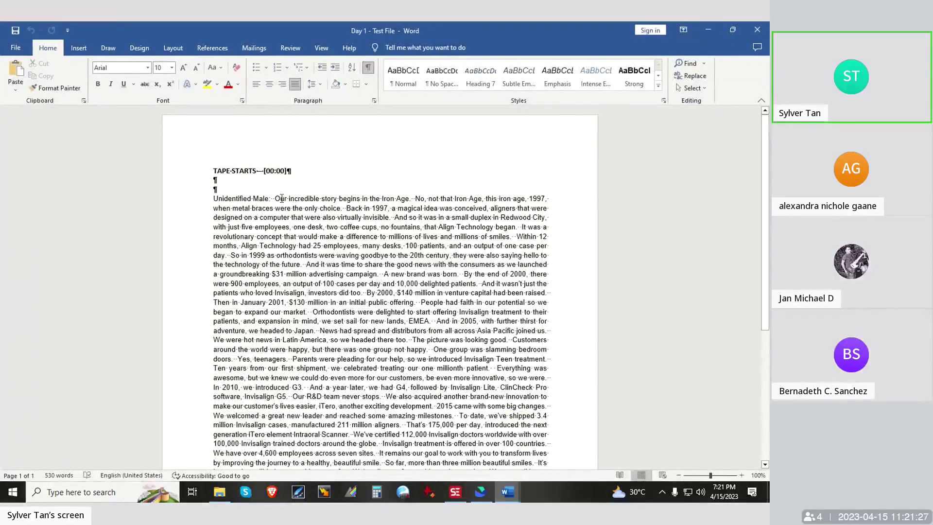
key(ctrl+shift+Right)
key(ctrl+shift+Right)
key(ctrl+shift+Right)
key(ctrl+shift+Right)
key(ctrl+shift+Right)
key(ctrl+shift+Right)
key(ctrl+shift+Right)
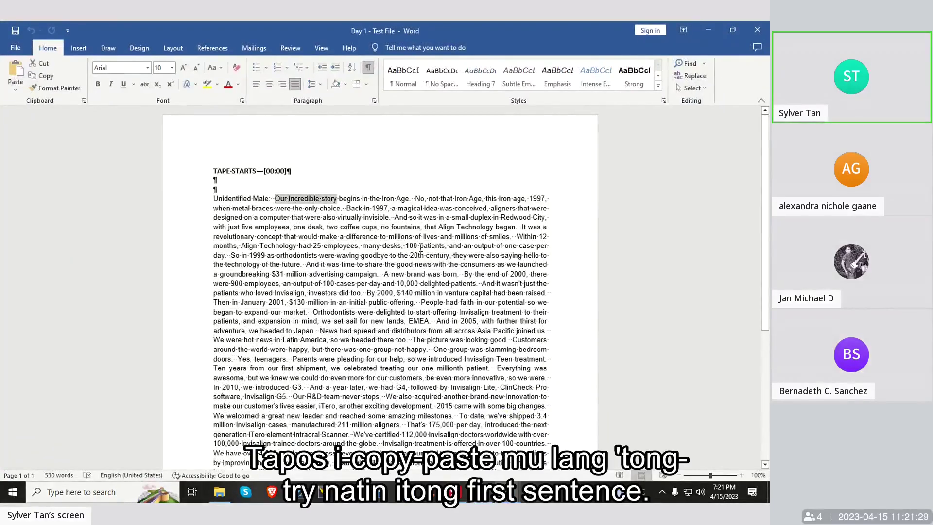
key(ctrl+shift+Right)
key(ctrl+shift+Right)
key(ctrl+c)
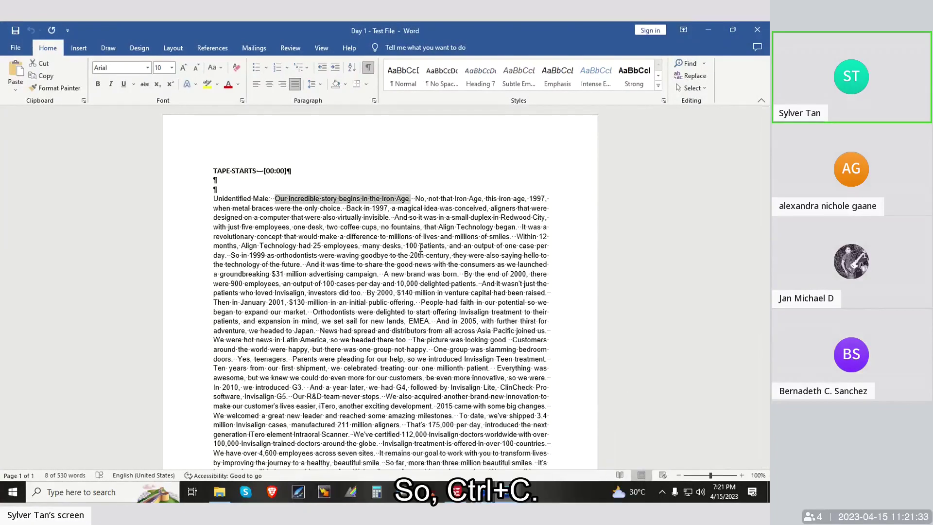
Paste the copied sentence as the first subtitle's text in Subtitle Edit and move its start to 00:00:00.765, just before the speech
key(alt+Tab)
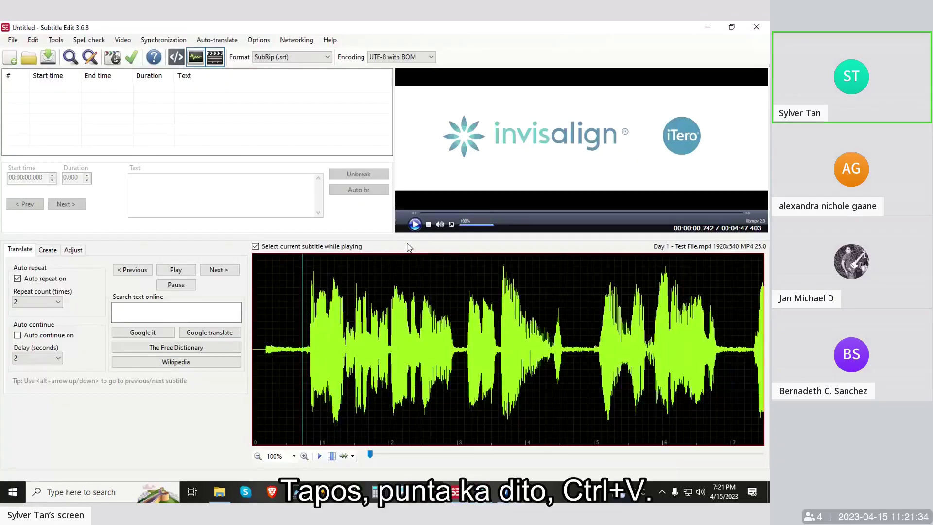
click(173, 182)
key(ctrl+v)
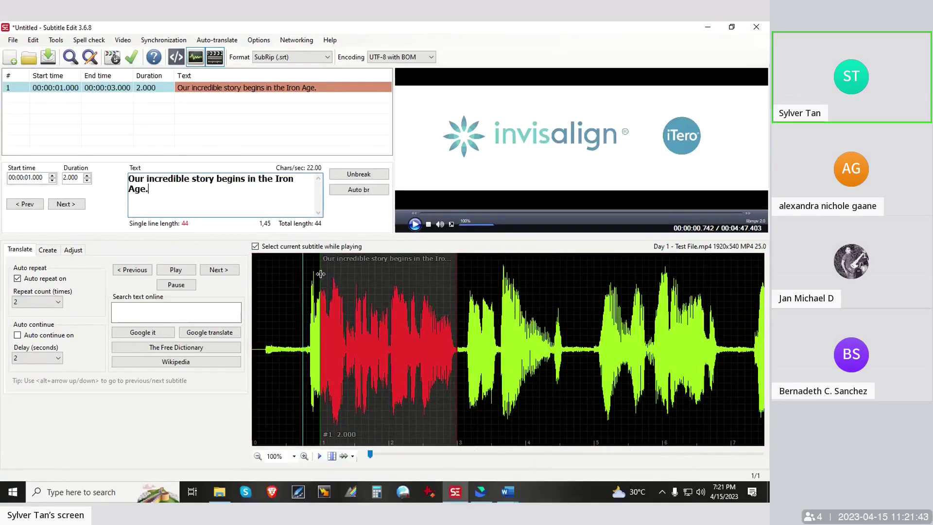
drag(319, 281, 304, 277)
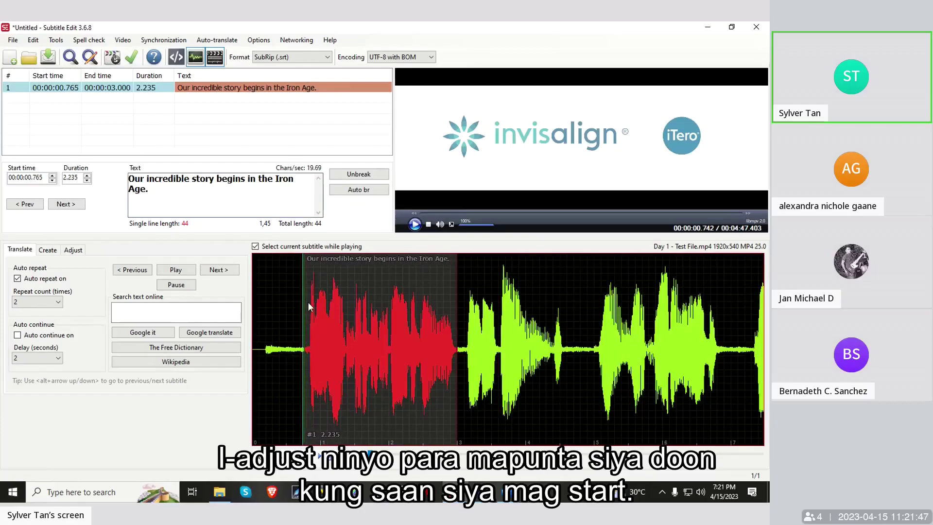
Play the first sentence, extend its subtitle's end over the whole speech, replay it, and trim the end to 00:00:04.367
click(296, 298)
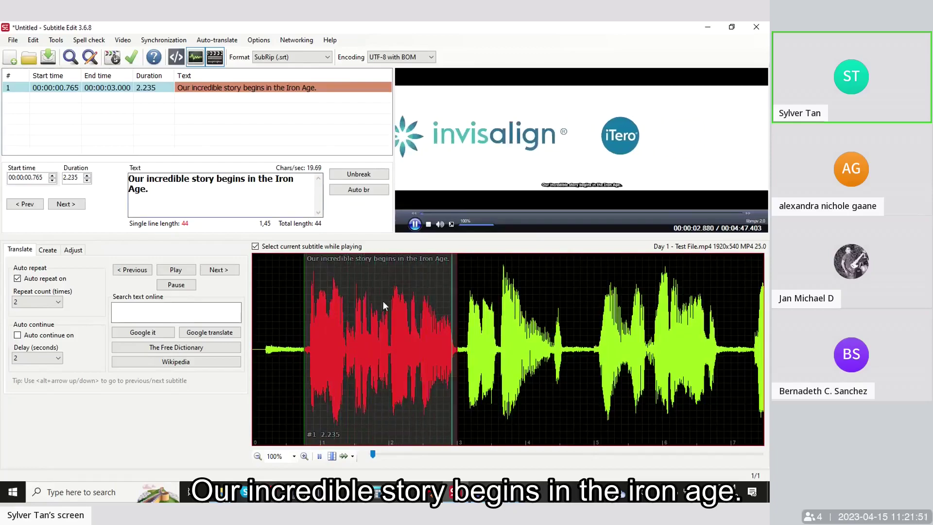
key(space)
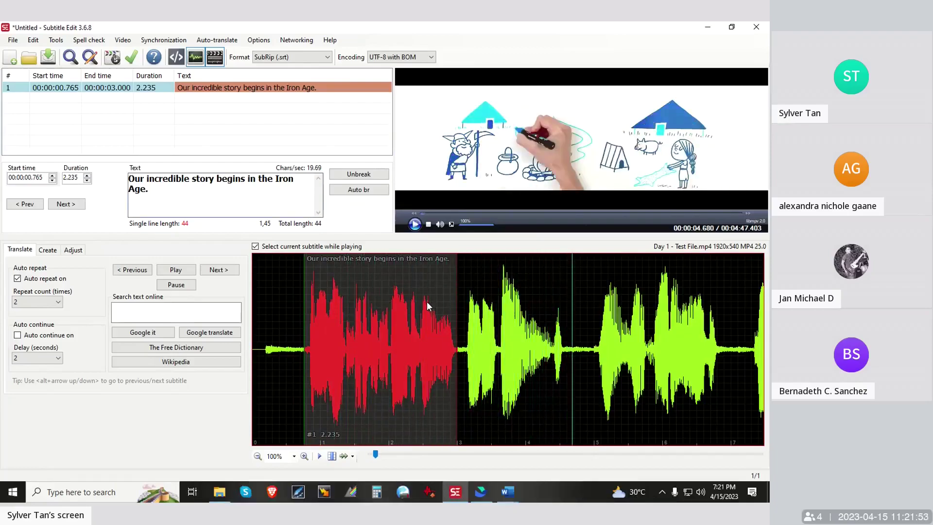
drag(457, 288, 570, 301)
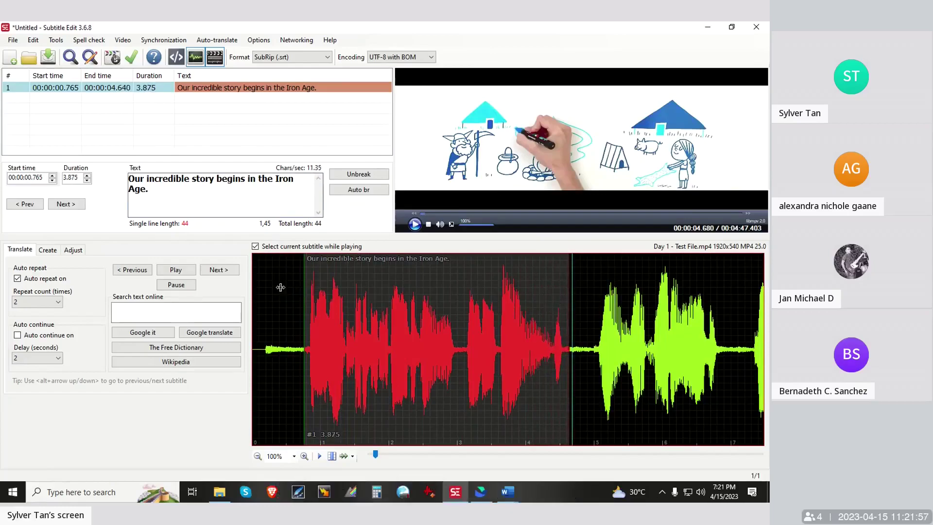
click(280, 290)
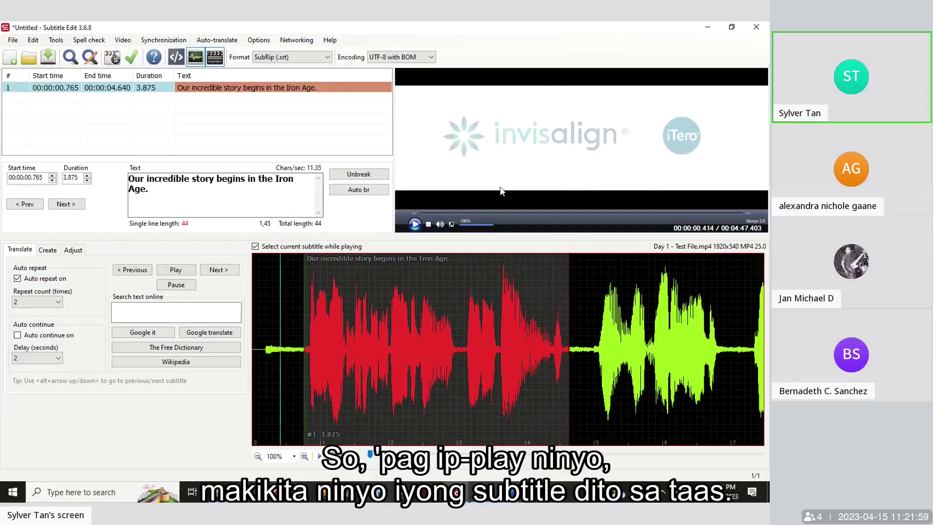
click(583, 191)
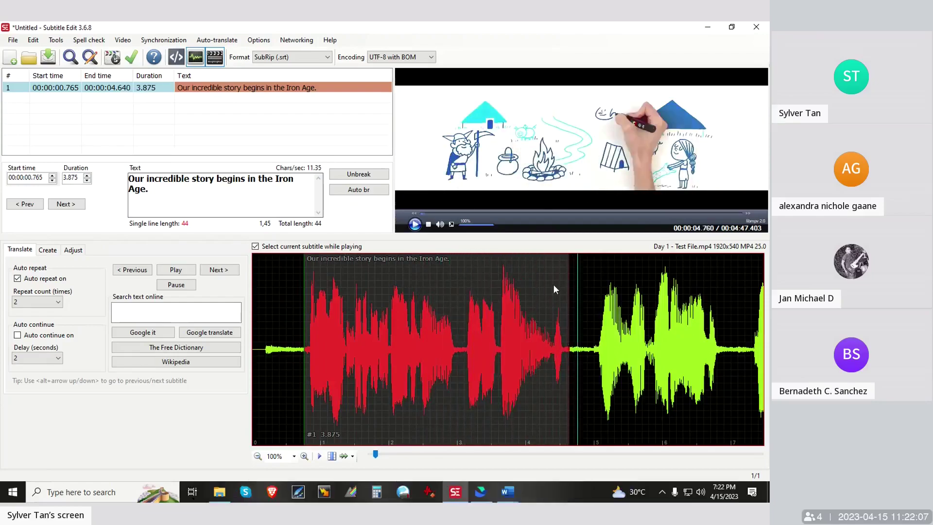
drag(568, 299, 551, 304)
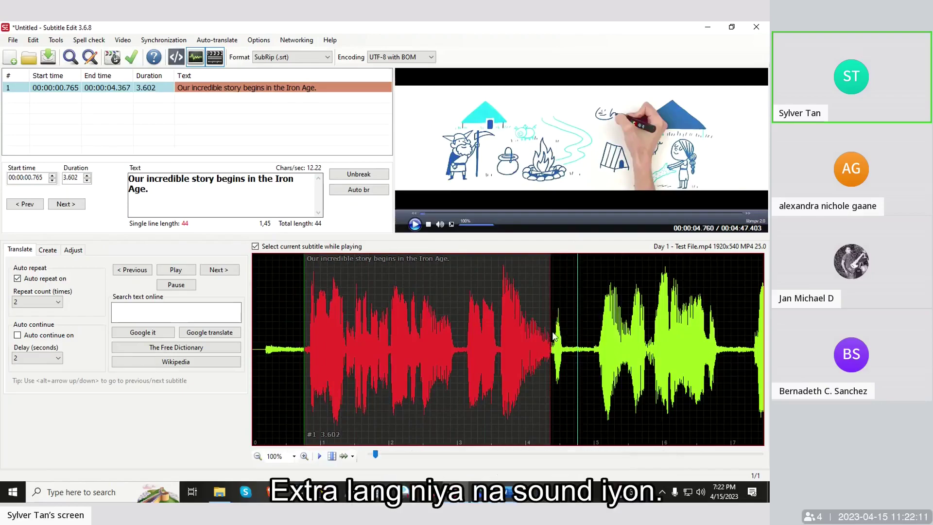
Replay the first subtitle, check its source sentence in the Day 1 - Test File transcript in Word, and return to Subtitle Edit
double_click(284, 311)
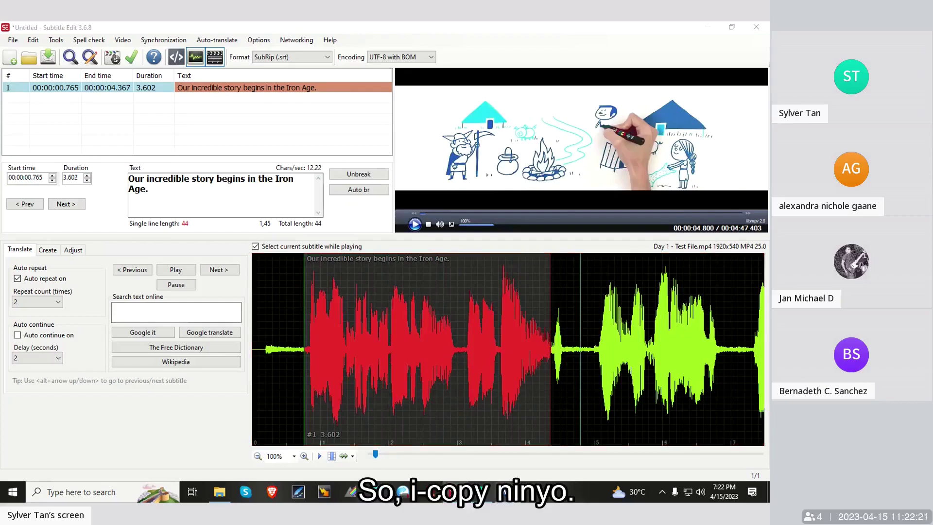
click(506, 491)
click(449, 444)
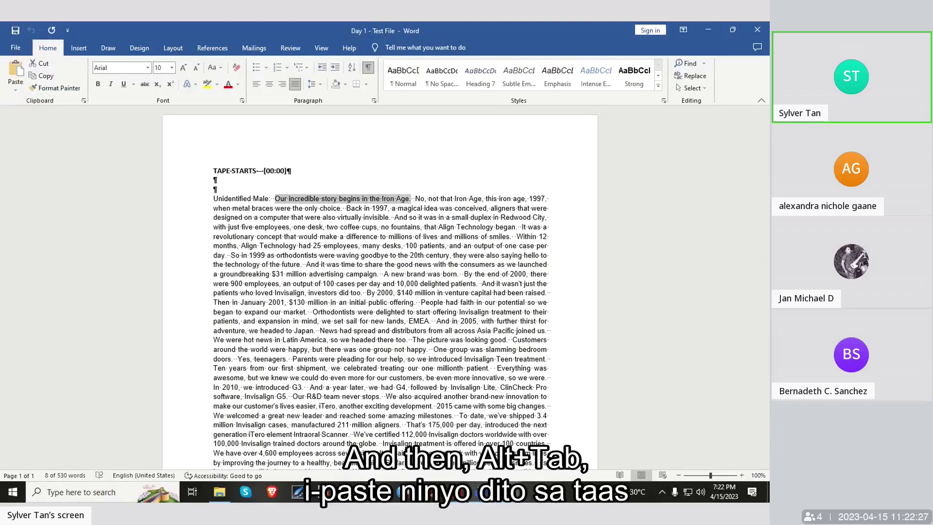
key(alt+Tab)
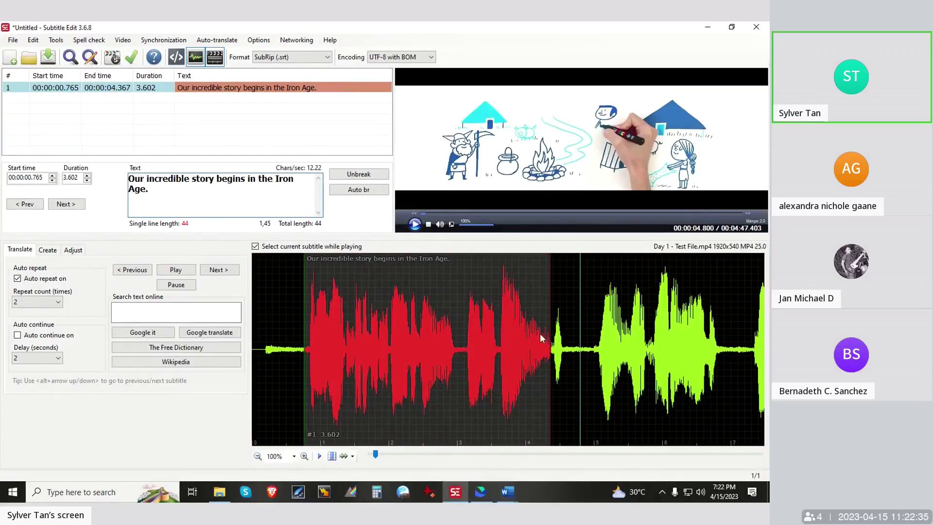
Fine-tune the first subtitle's edges on the waveform to start at 00:00:00.750 and end at 00:00:04.367
click(283, 292)
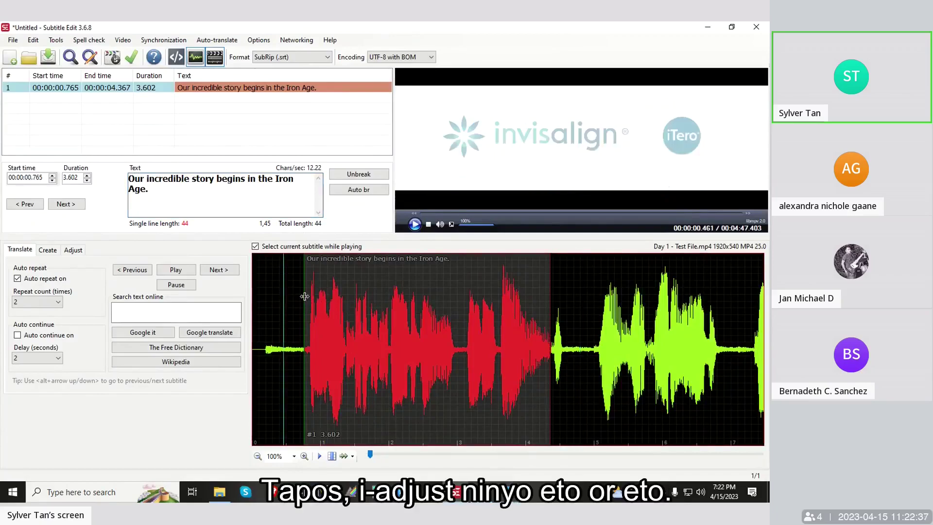
drag(304, 296, 302, 302)
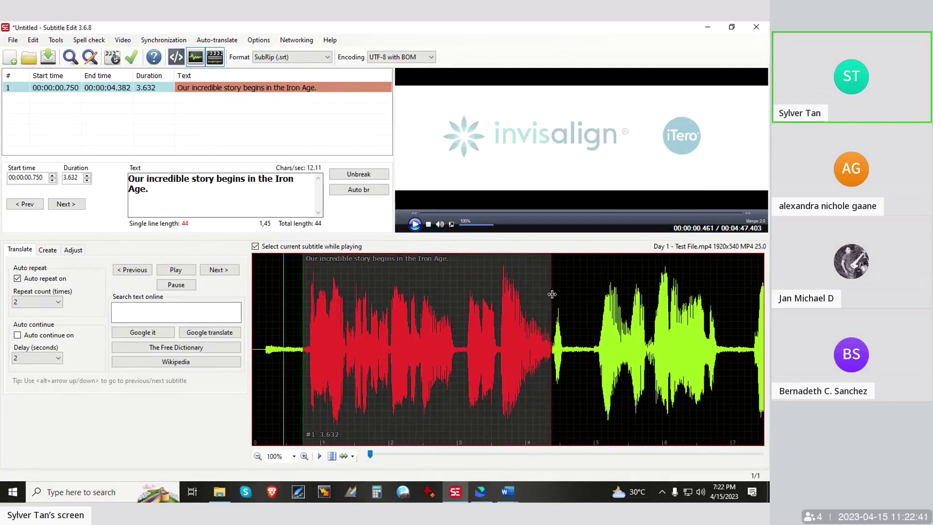
mouse_move(303, 291)
mouse_down()
mouse_move(314, 294)
mouse_move(305, 298)
mouse_up()
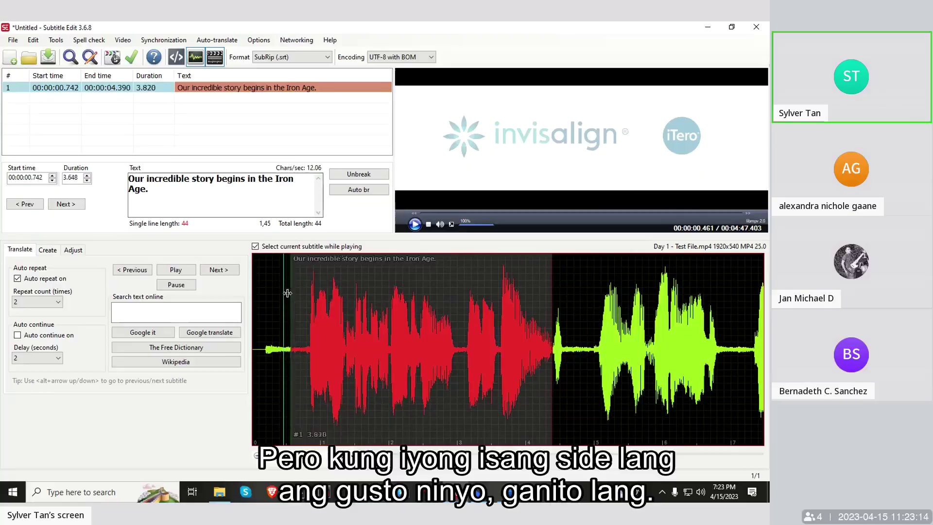
drag(306, 297, 304, 296)
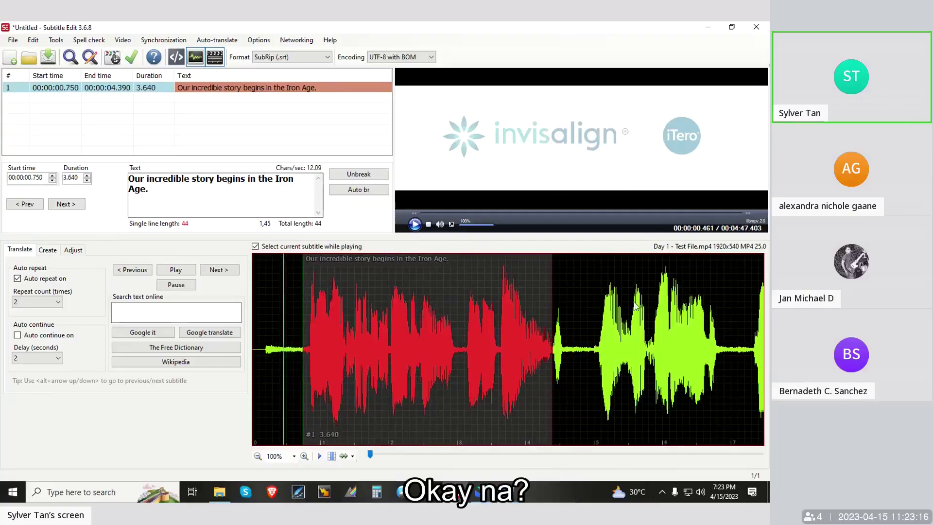
drag(550, 288, 551, 315)
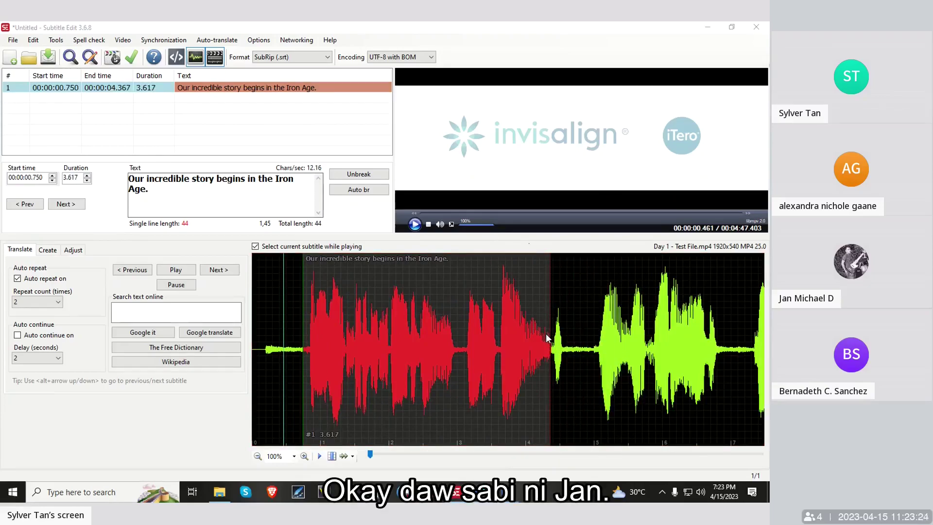
click(523, 331)
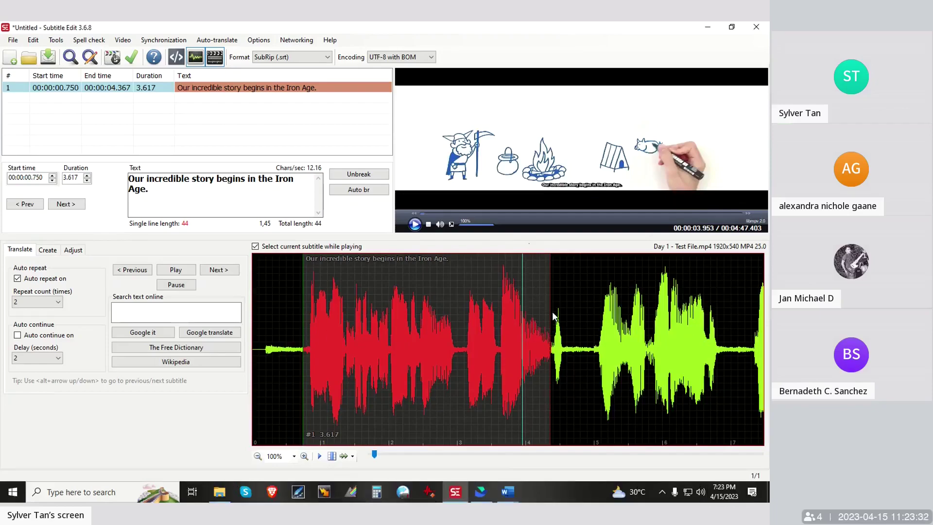
mouse_move(550, 311)
mouse_down()
mouse_move(625, 309)
mouse_move(551, 315)
mouse_up()
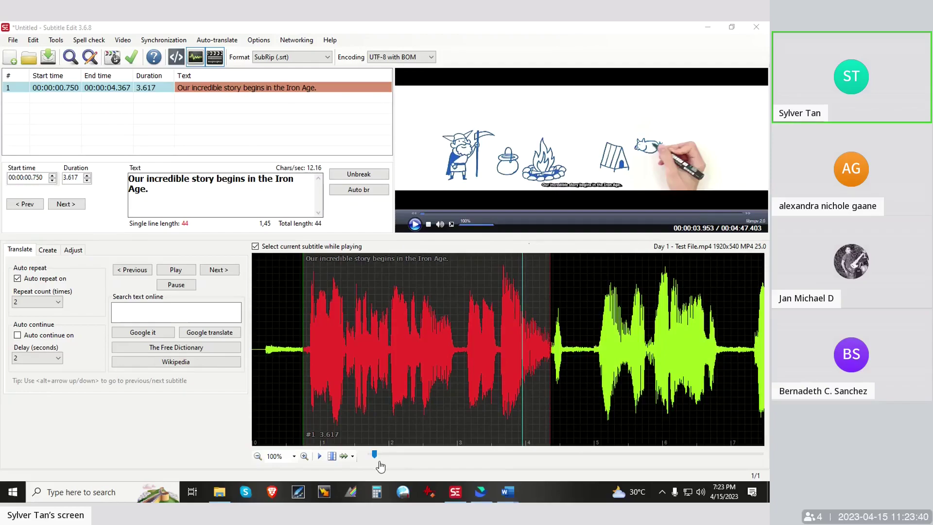
Play the first subtitle from about 0.46 s to 4.64 s and set the playback position back to about 0.63 s
click(283, 313)
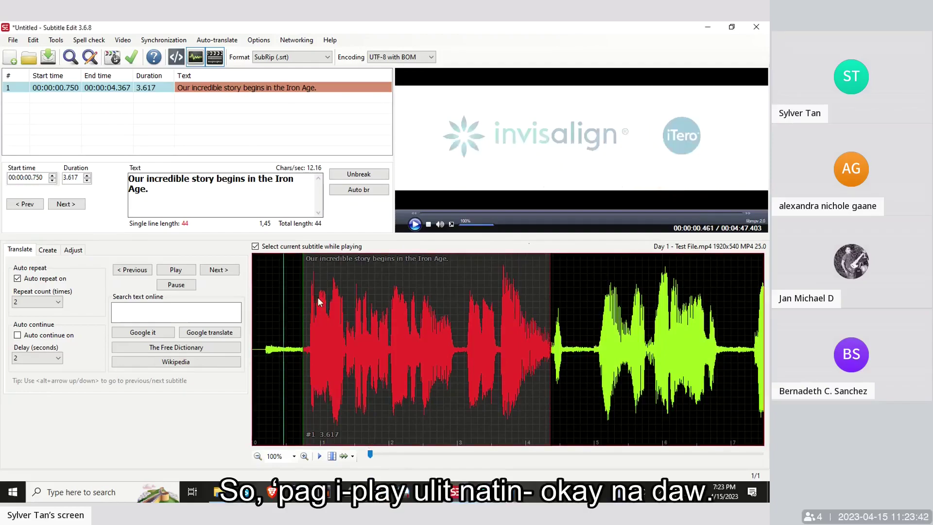
key(space)
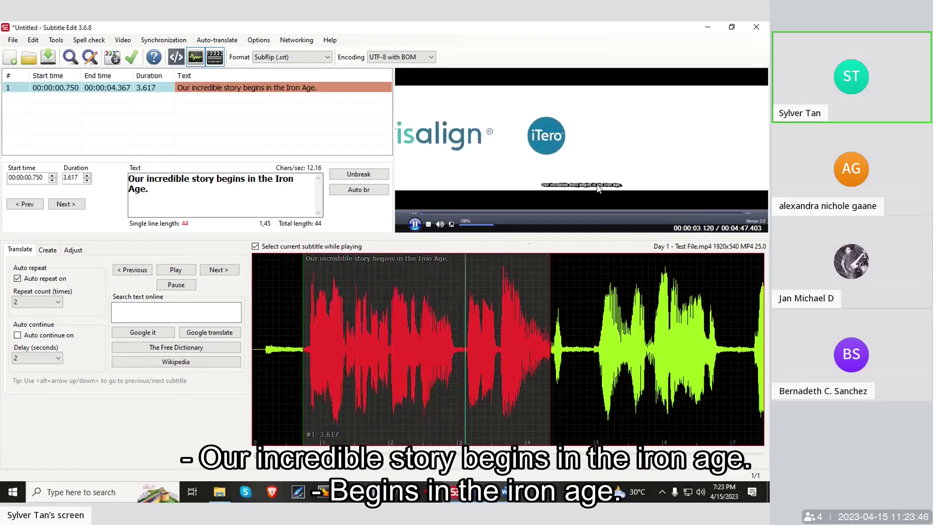
key(space)
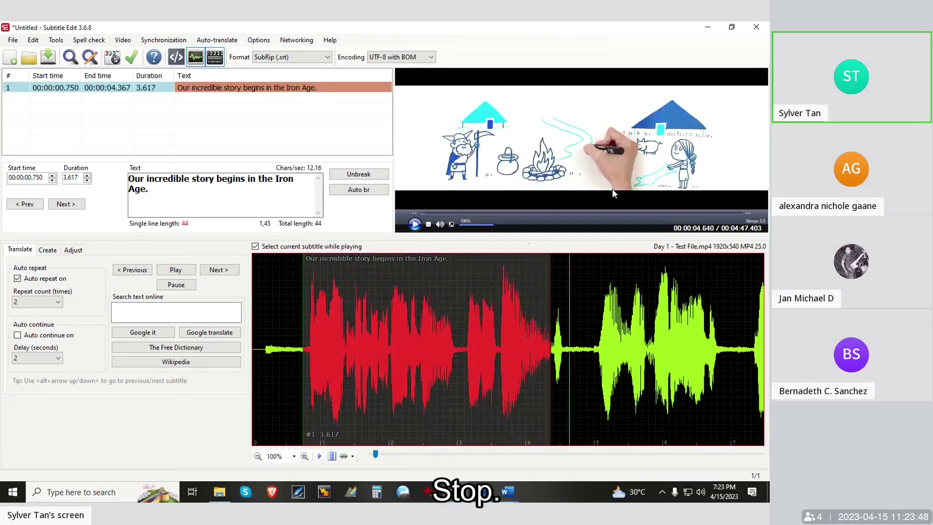
click(295, 316)
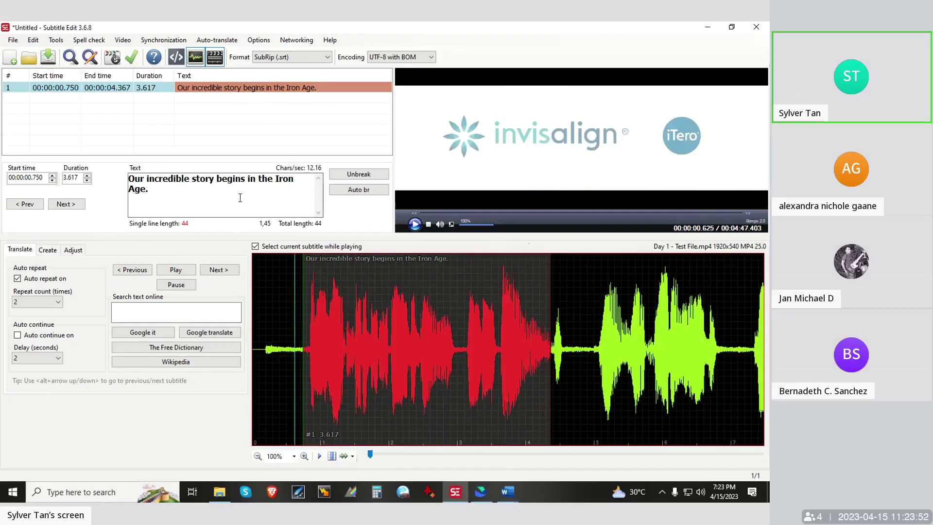
Select the first subtitle's entire text, "Our incredible story begins in the Iron Age."
click(217, 196)
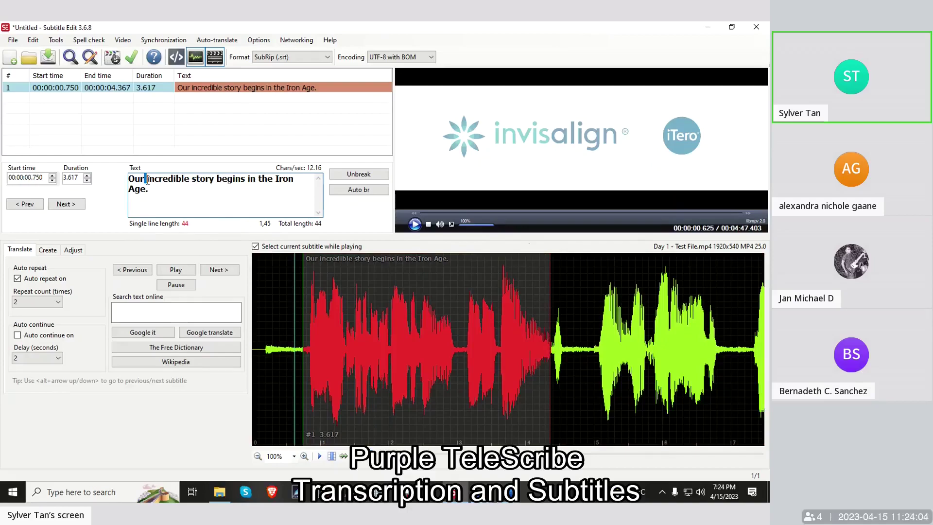
click(193, 180)
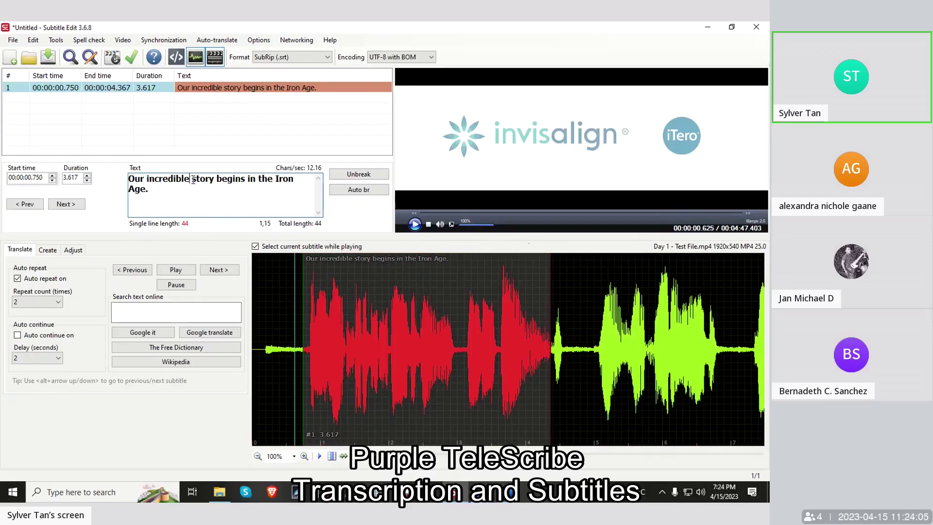
click(131, 181)
shift+click(157, 194)
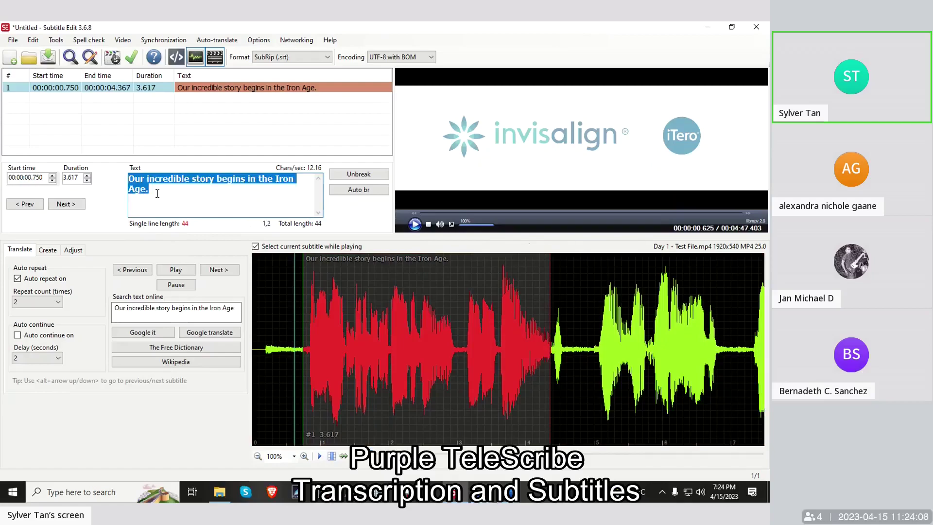
Shift the whole first subtitle slightly earlier to run from 00:00:00.726 to 00:00:04.343, and return to the end of its text
drag(367, 331, 365, 331)
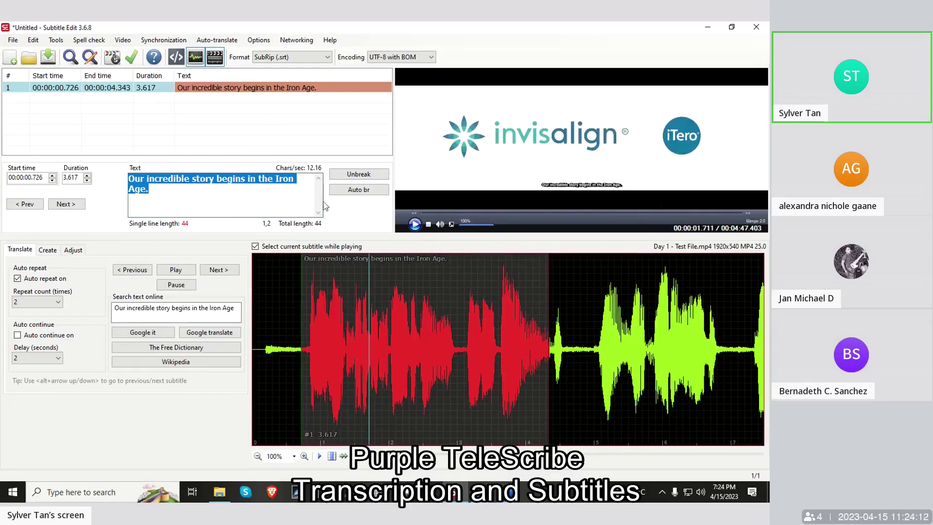
click(256, 194)
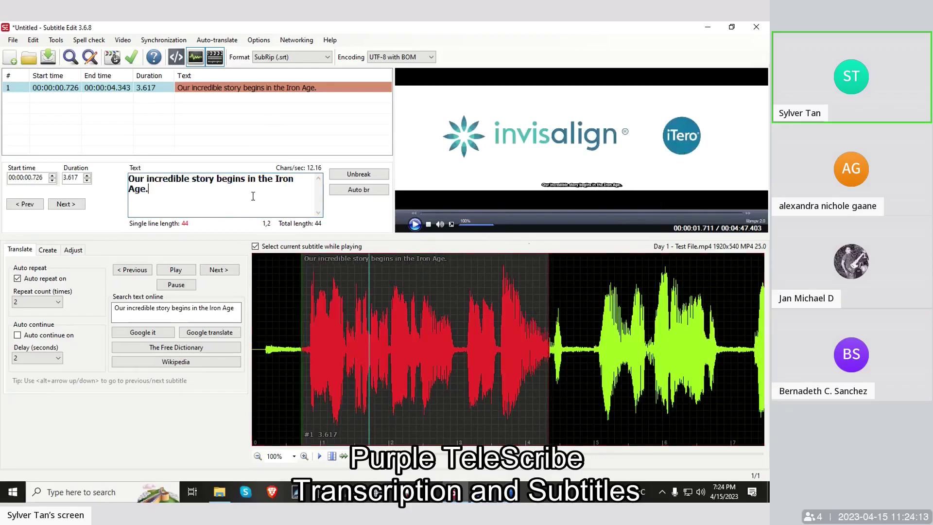
click(264, 88)
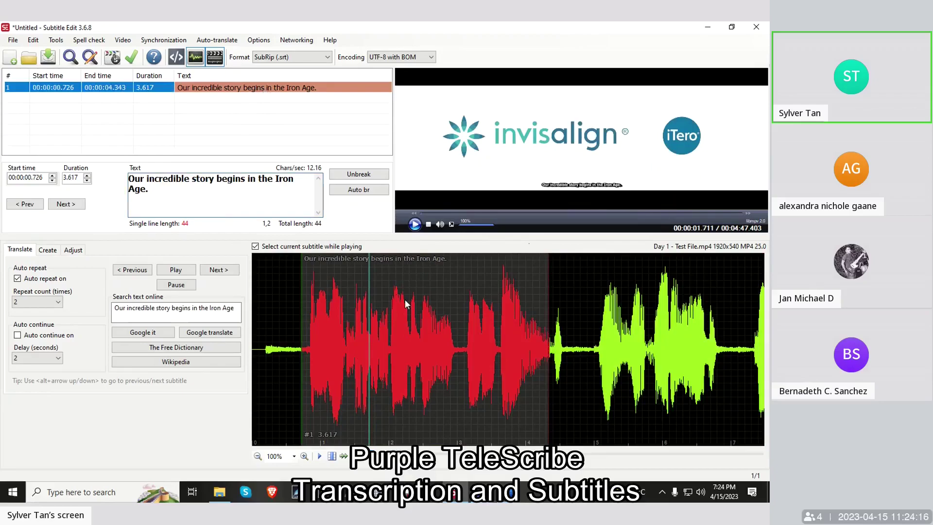
key(Tab)
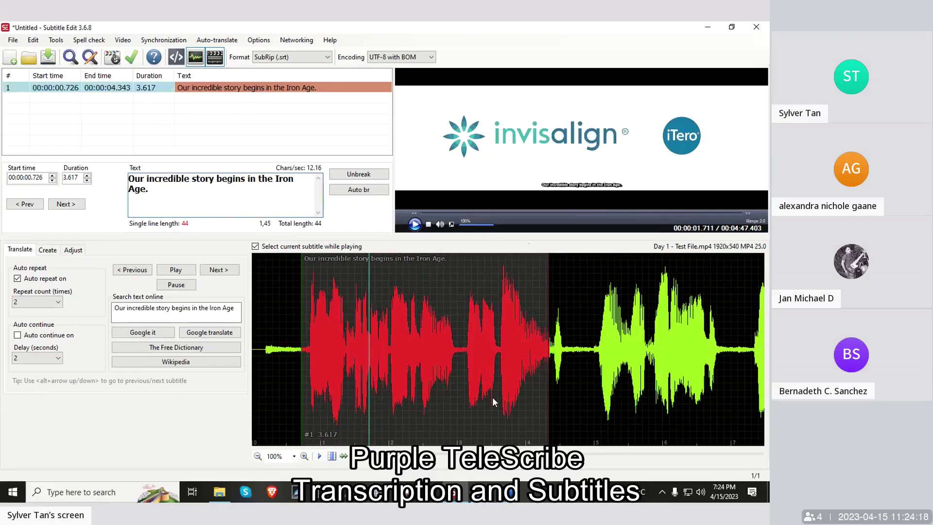
Switch to the Purple Captioning Cheat Sheet 060921 in Word and review the Vice, Google, Canon and Other Captions columns
mouse_move(507, 492)
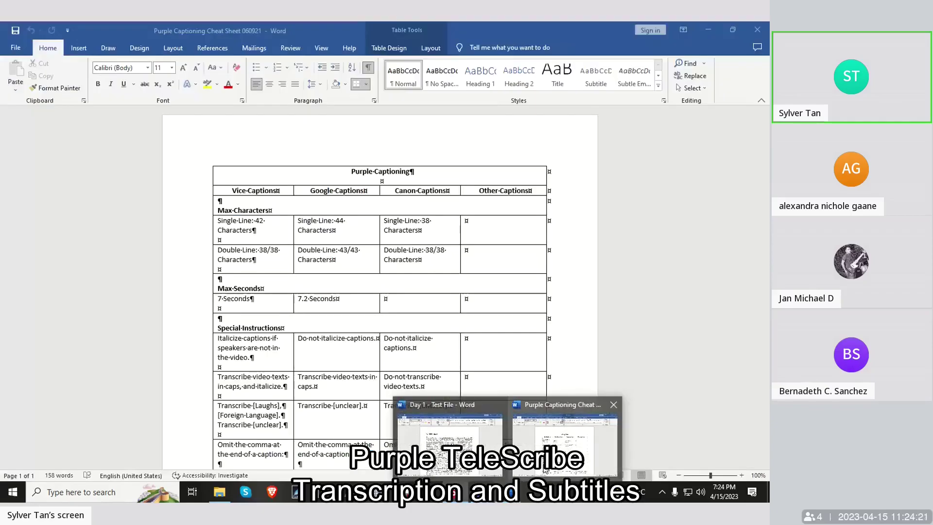
click(545, 470)
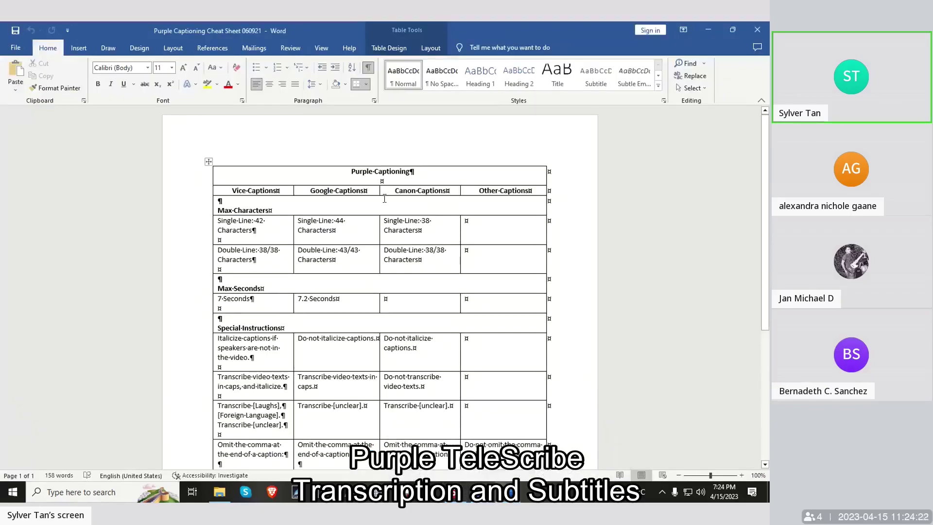
click(252, 191)
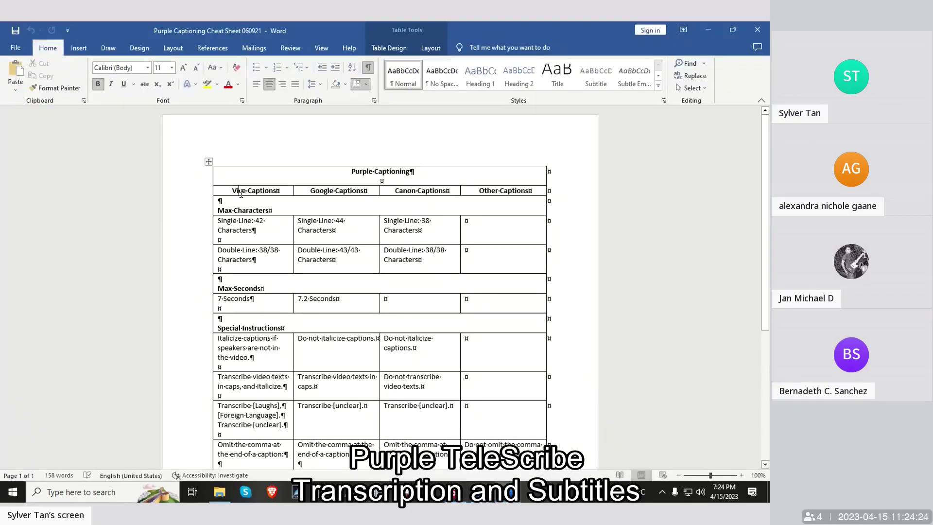
click(405, 194)
key(Down)
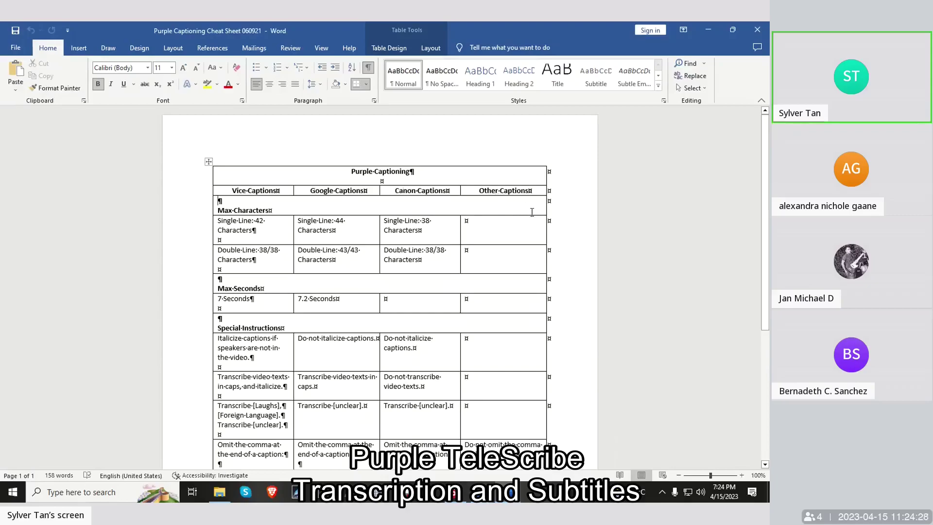
click(504, 239)
Look up the single-line character limit for Google Captions and compare it with the first subtitle's line length in Subtitle Edit
drag(315, 192, 365, 191)
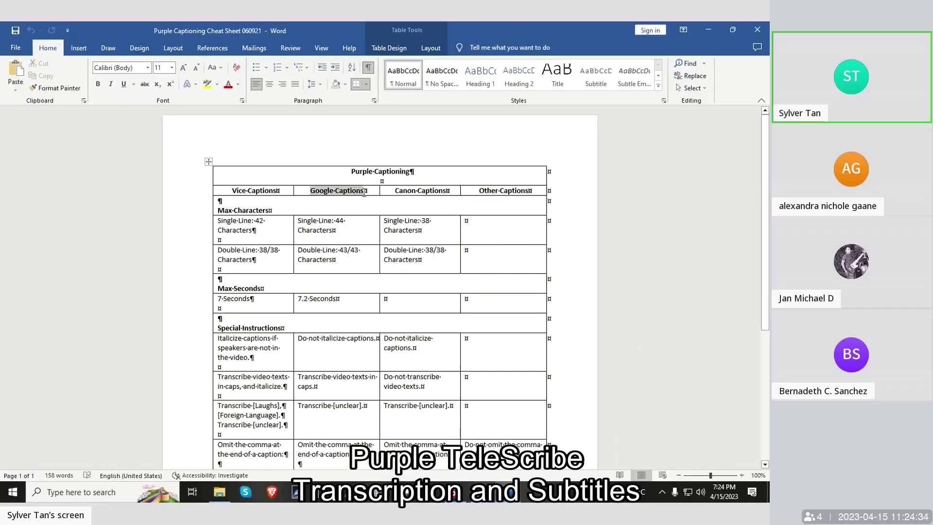
click(320, 227)
double_click(336, 222)
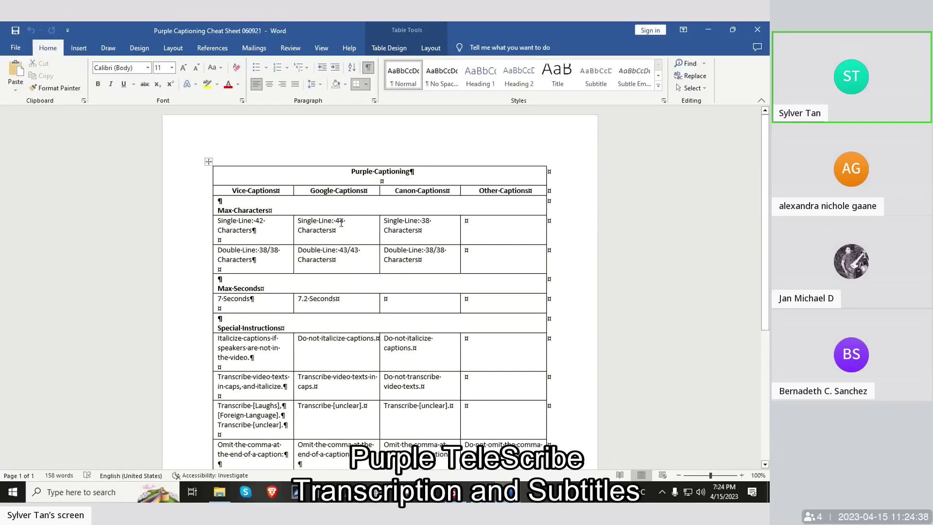
click(336, 223)
click(455, 492)
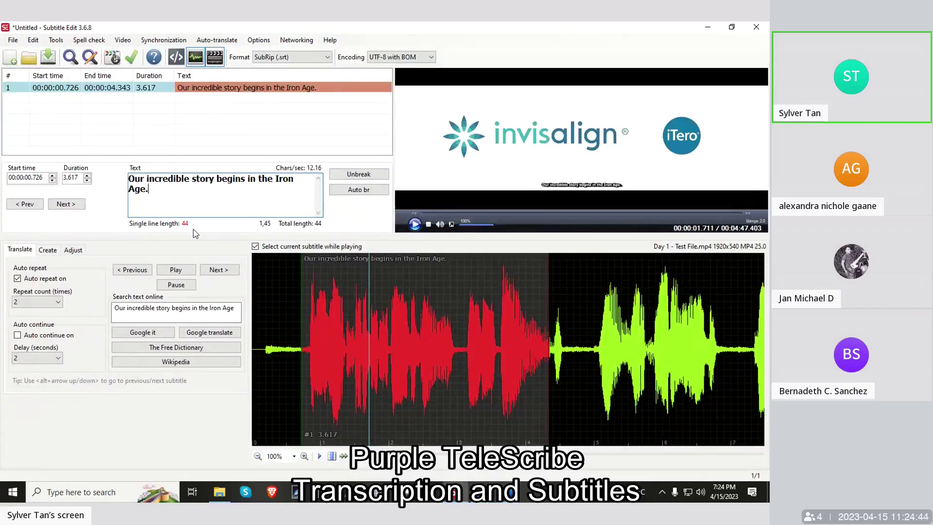
key(alt+Tab)
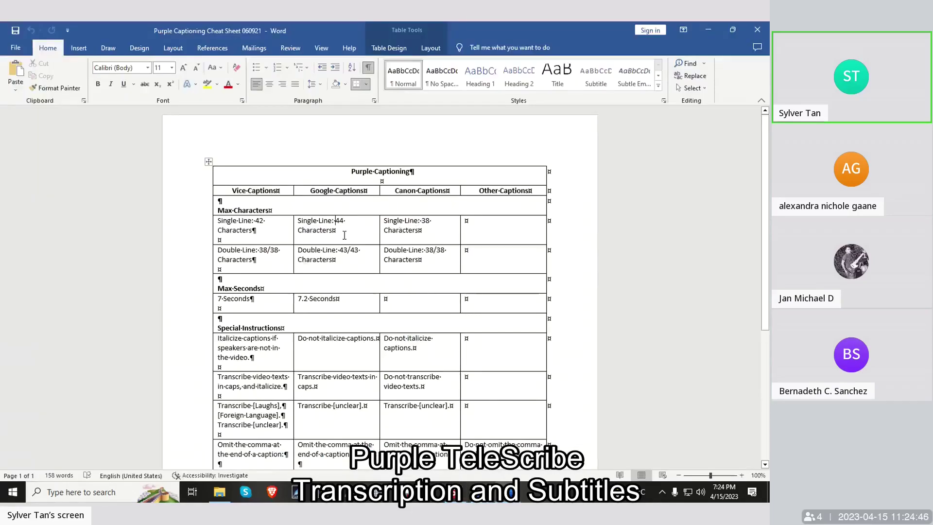
Switch to Subtitle Edit and set the single line maximum length to 44 in the general settings
key(alt+Tab)
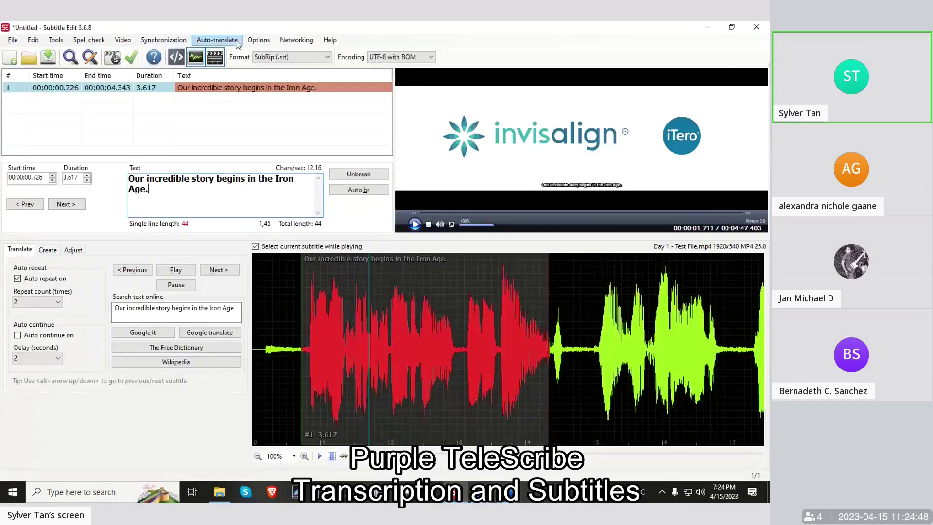
click(257, 41)
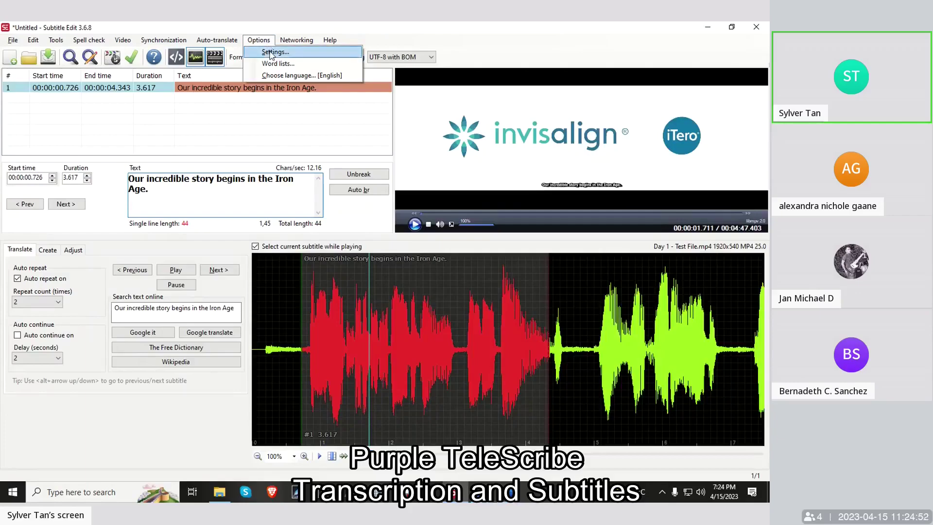
click(271, 51)
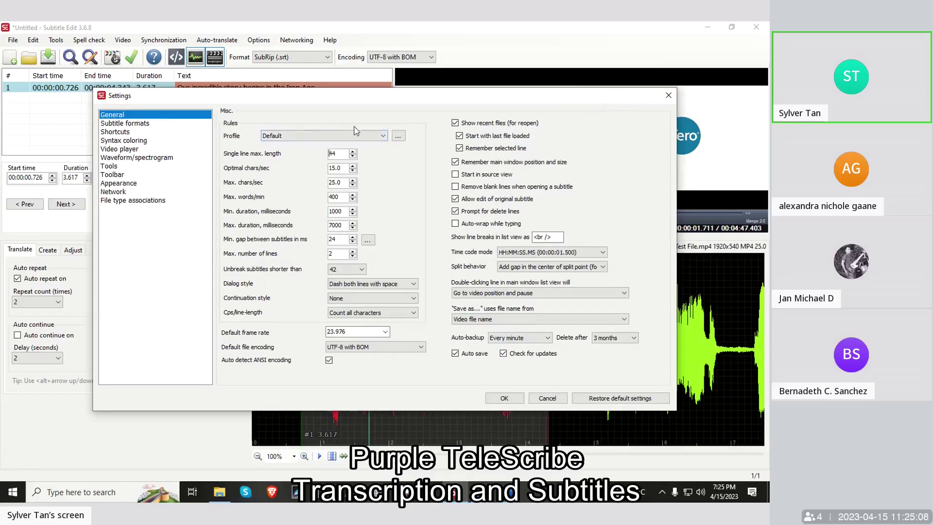
key(Escape)
click(258, 40)
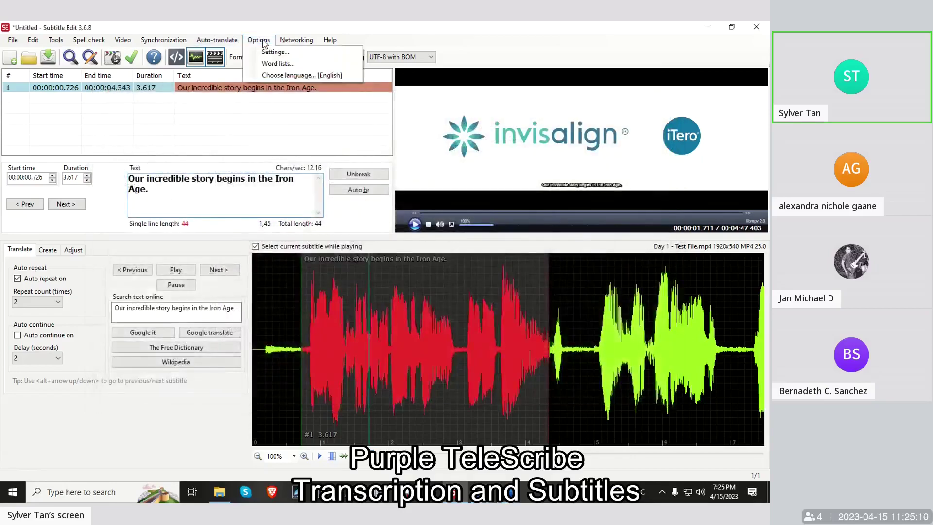
click(271, 55)
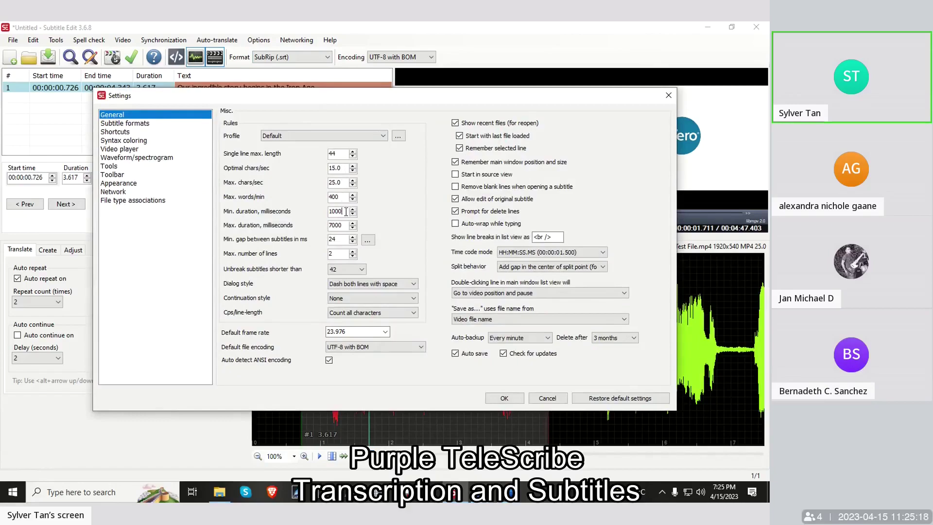
Look up the Google Captions maximum seconds in the Purple Captioning Cheat Sheet, and return to the Subtitle Edit settings
mouse_move(478, 492)
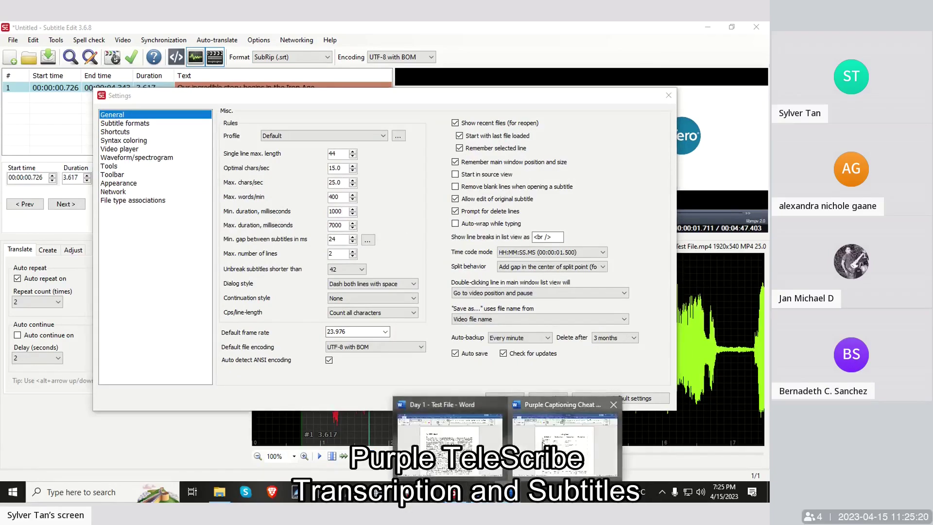
click(537, 418)
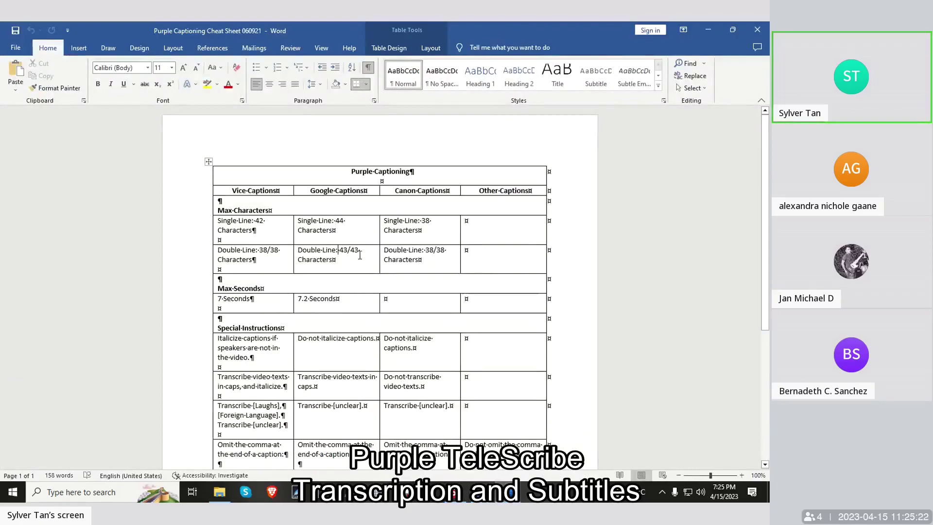
scroll(360, 255, down, 2)
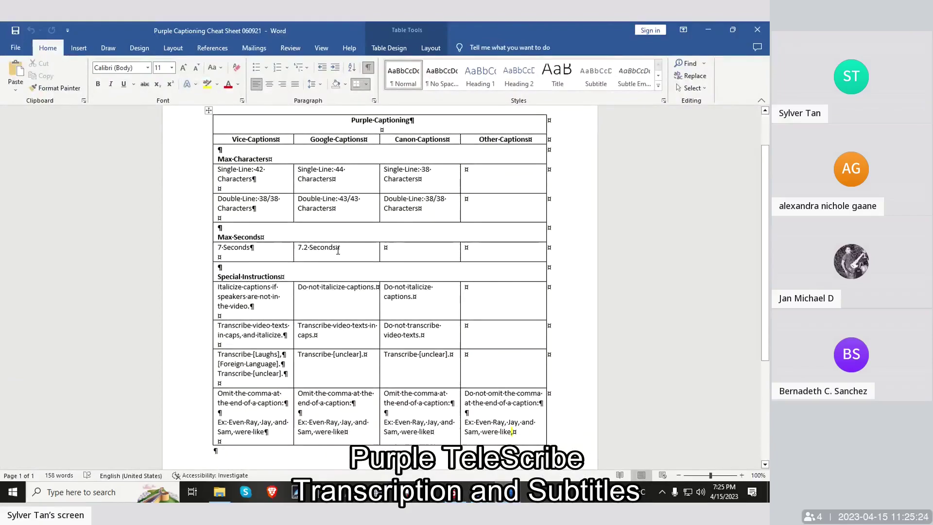
drag(337, 250, 299, 248)
key(alt+Tab)
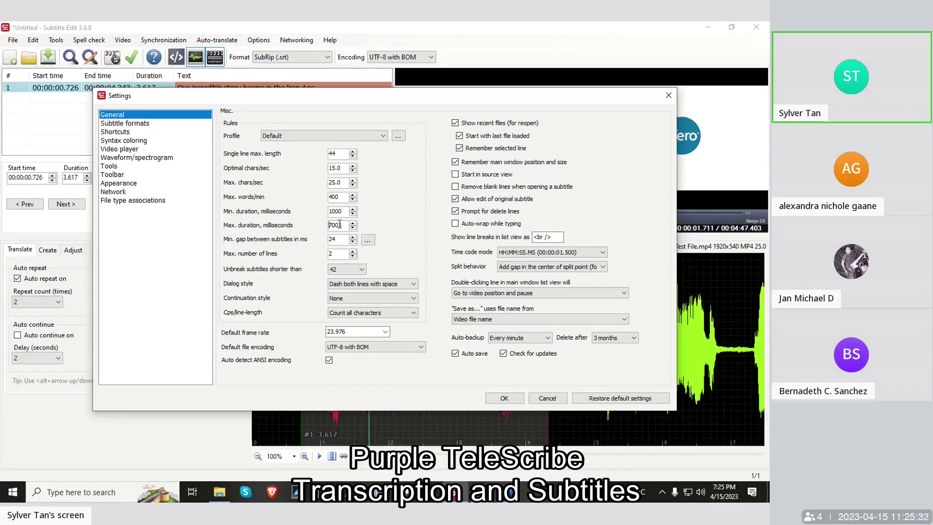
Set the maximum subtitle duration to 7200 milliseconds and apply the settings
drag(339, 224, 346, 225)
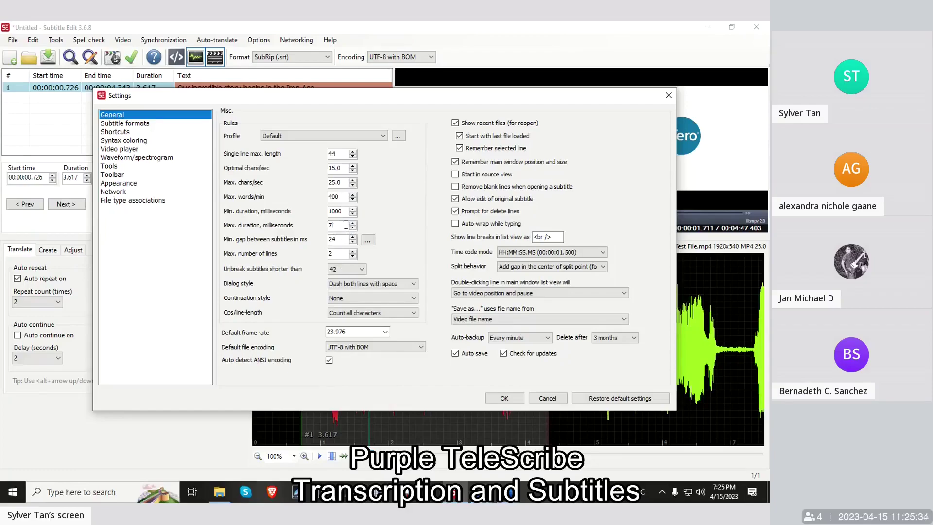
key(BackSpace)
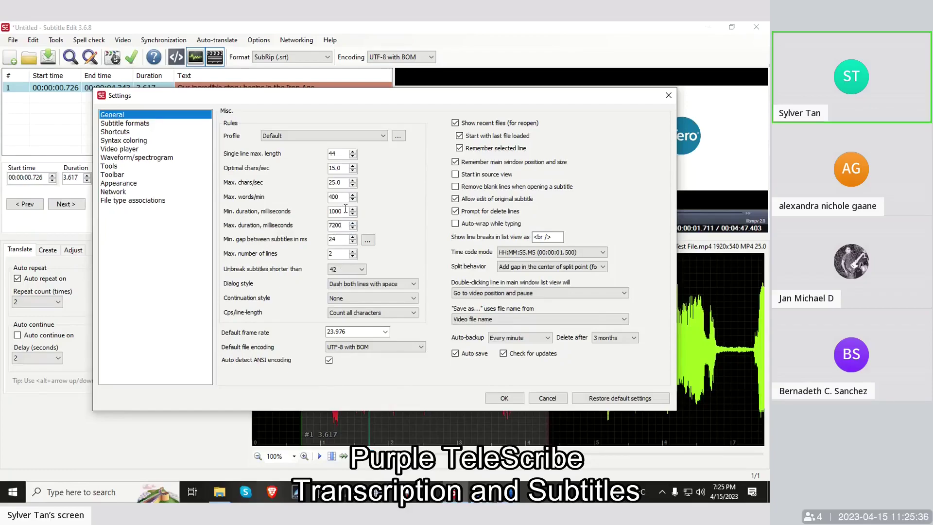
click(338, 154)
drag(343, 225, 332, 228)
click(340, 154)
click(345, 226)
click(504, 398)
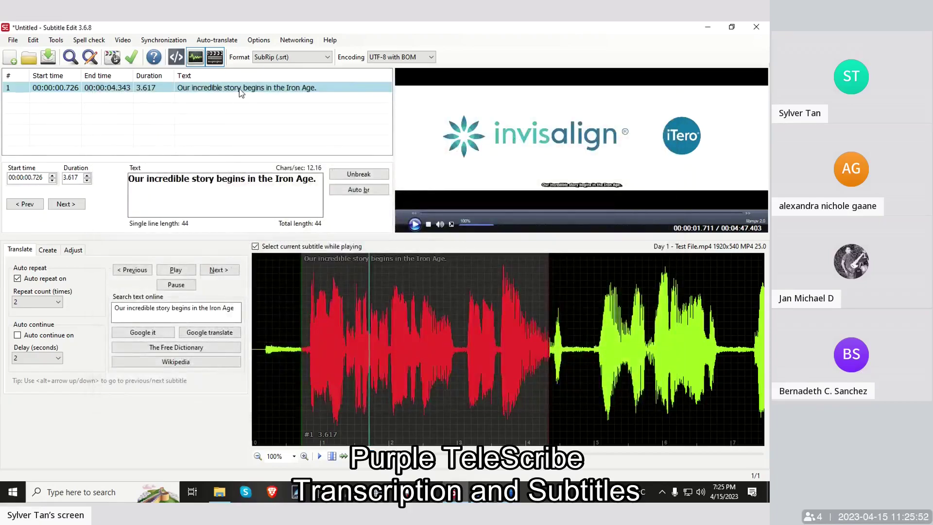
Check the first subtitle's text against the line limit and play its audio on the waveform
click(281, 191)
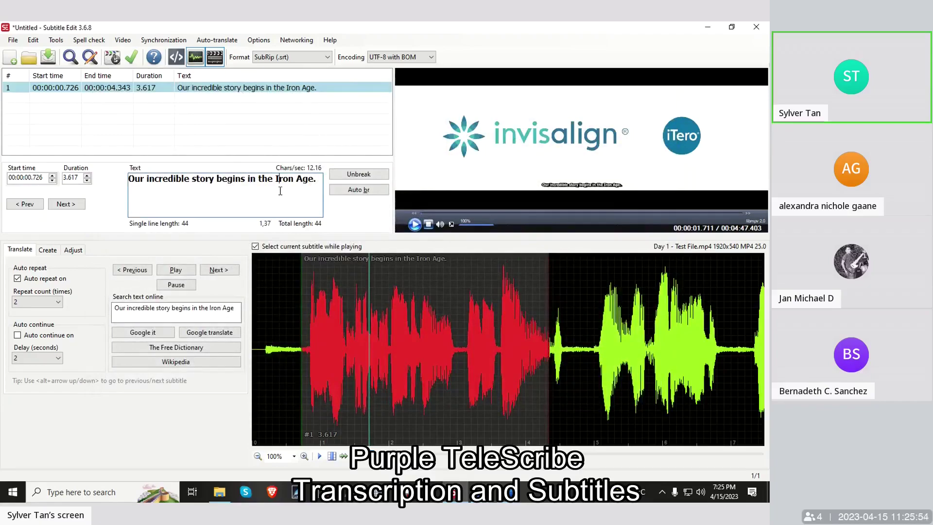
click(322, 188)
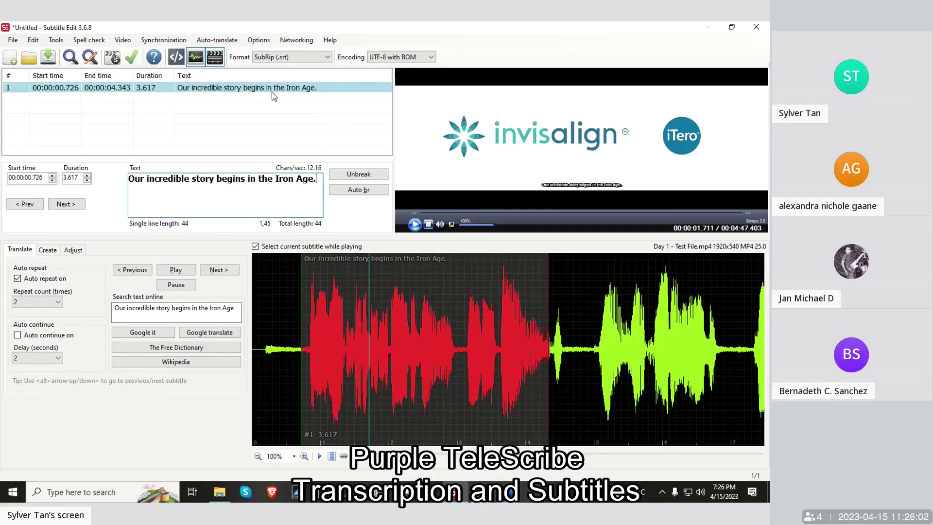
click(268, 185)
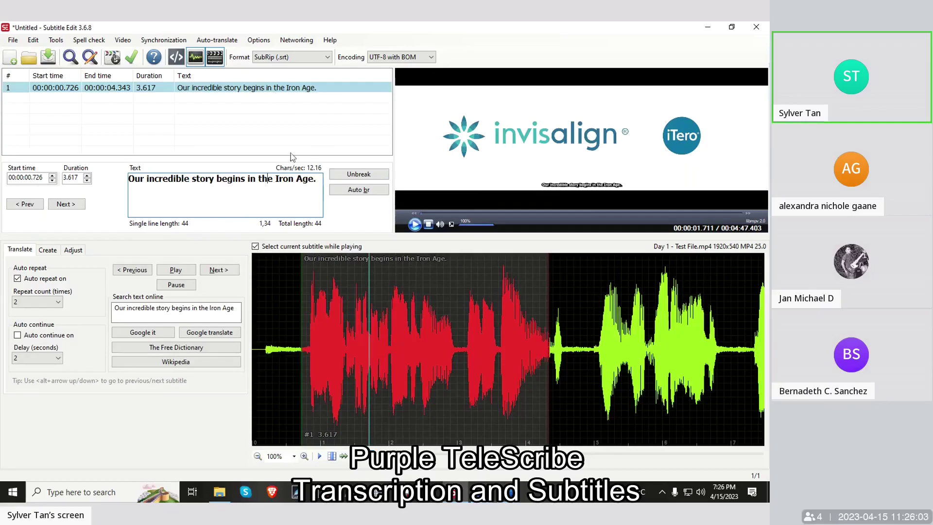
click(291, 99)
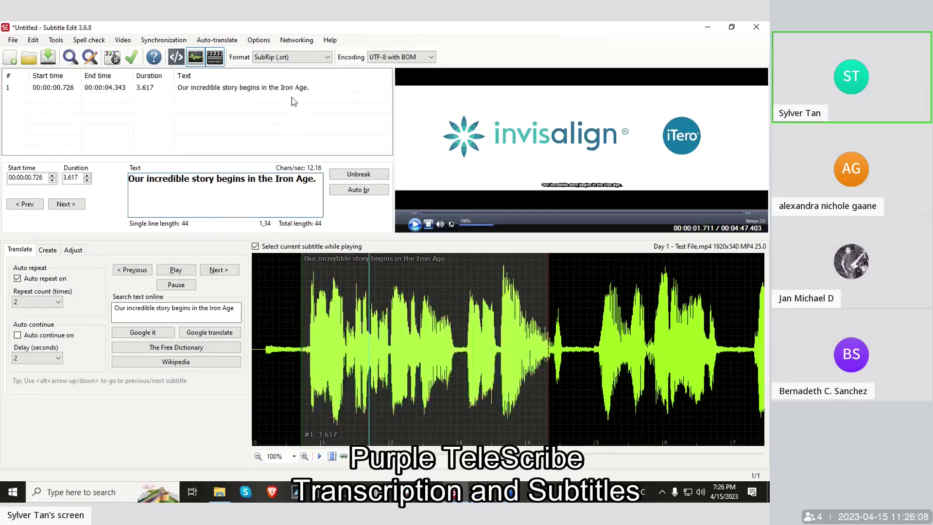
double_click(467, 331)
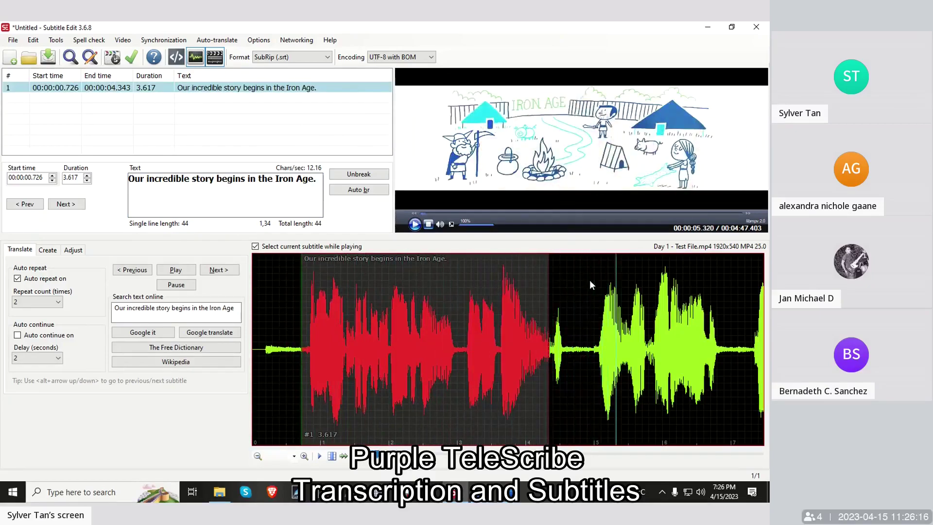
Copy "No, not that Iron Age, this iron age" from the Day 1 - Test File transcript in Word
mouse_move(520, 495)
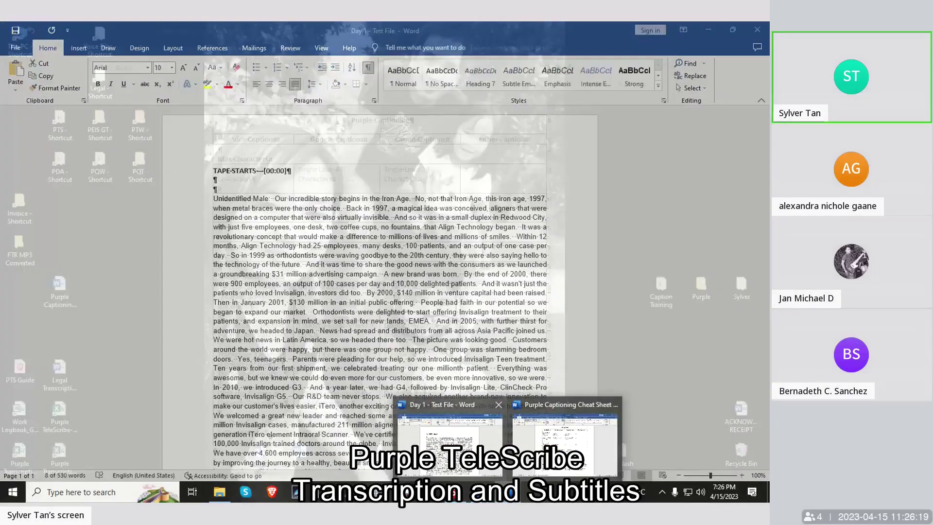
click(450, 440)
click(453, 214)
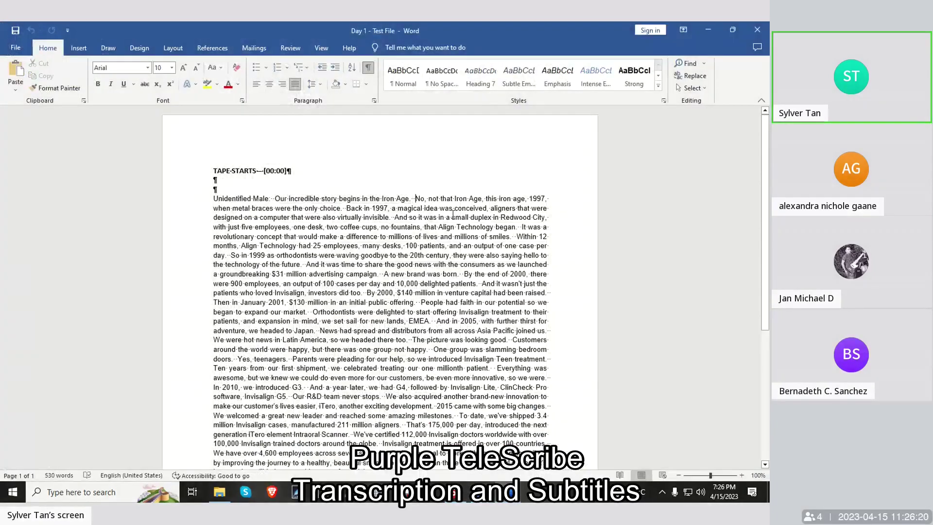
click(423, 192)
click(413, 198)
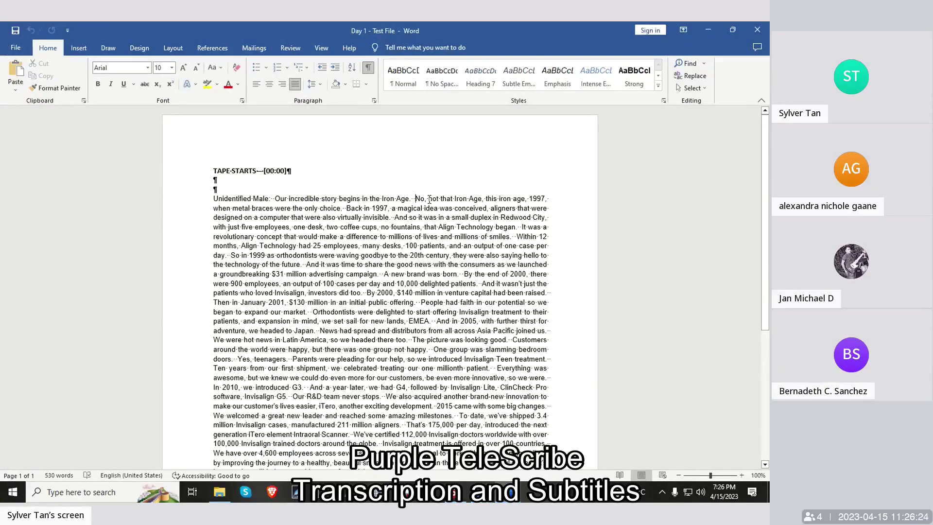
key(ctrl+shift+Right)
key(ctrl+shift+Right)
key(ctrl+shift+Right)
key(ctrl+shift+Right)
key(ctrl+shift+Right)
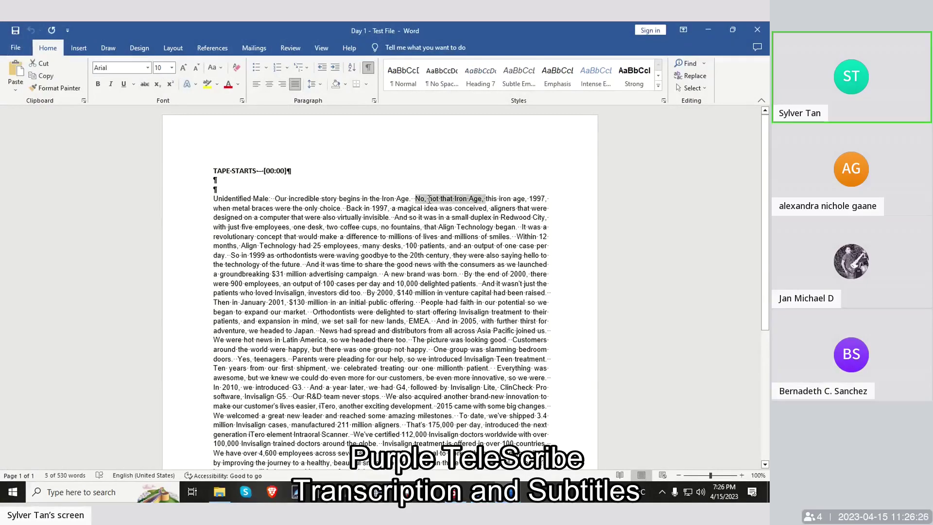
key(ctrl+shift+Right)
key(ctrl+shift+Right)
key(ctrl+shift+Right)
key(ctrl+c)
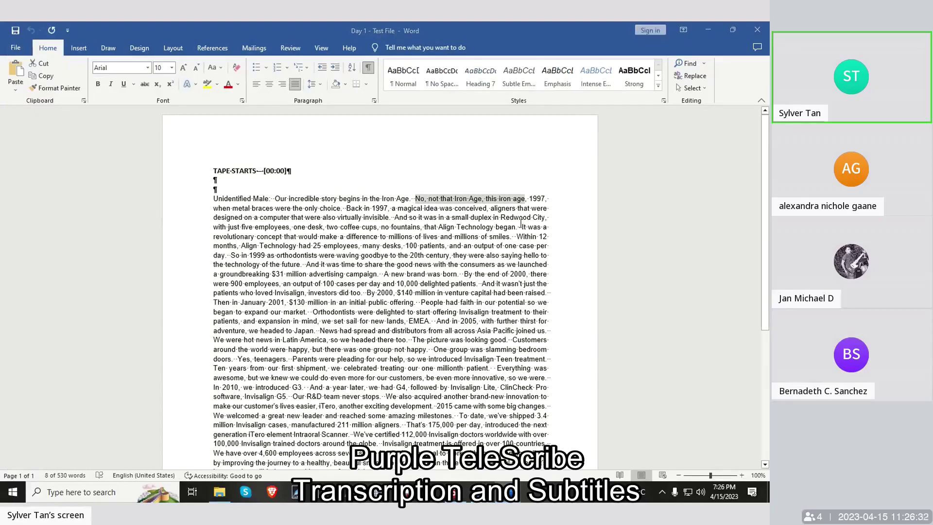
Switch back to Subtitle Edit and play the waveform passage that follows the first subtitle
key(alt+Tab)
click(579, 335)
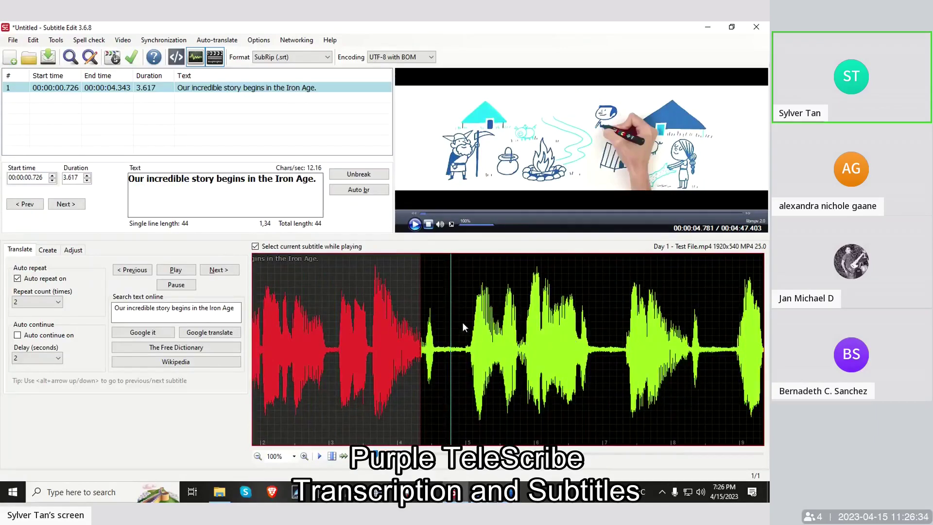
scroll(462, 321, up, 3)
click(560, 318)
scroll(529, 323, down, 6)
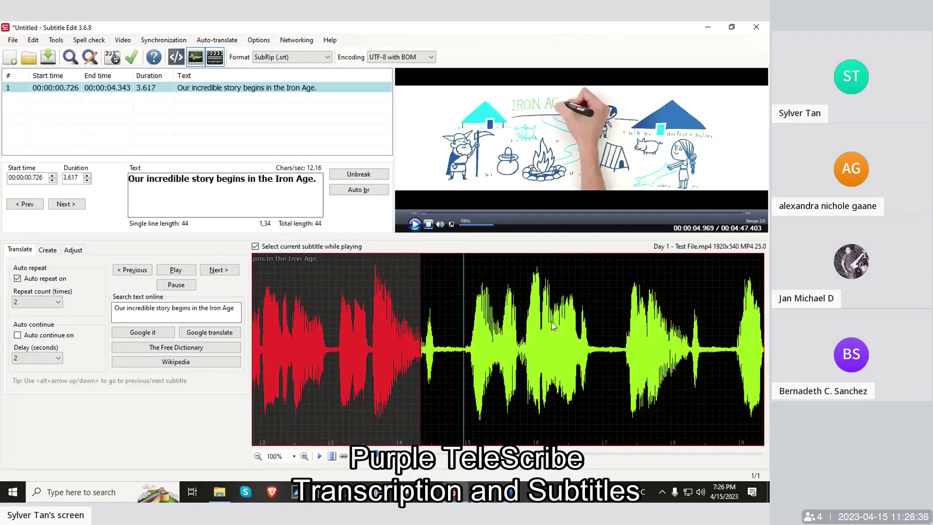
scroll(483, 335, down, 1)
scroll(481, 334, up, 3)
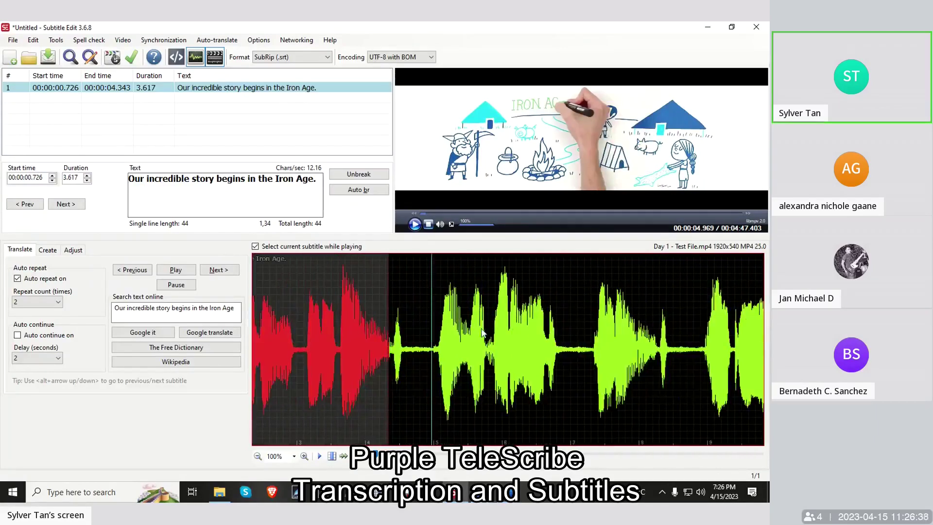
scroll(481, 333, down, 3)
scroll(479, 328, up, 2)
key(space)
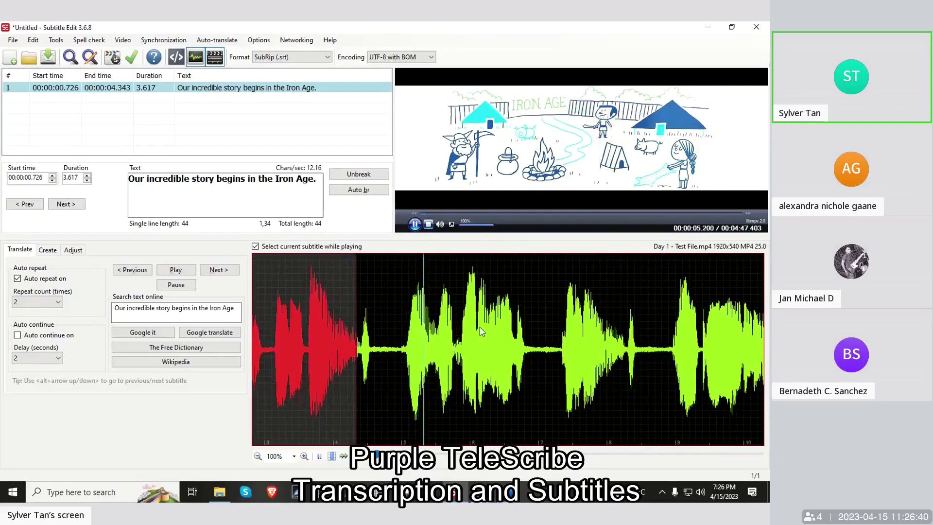
Paste the copied sentence as a second subtitle starting at 00:00:04.953, just before its speech begins on the waveform
click(398, 330)
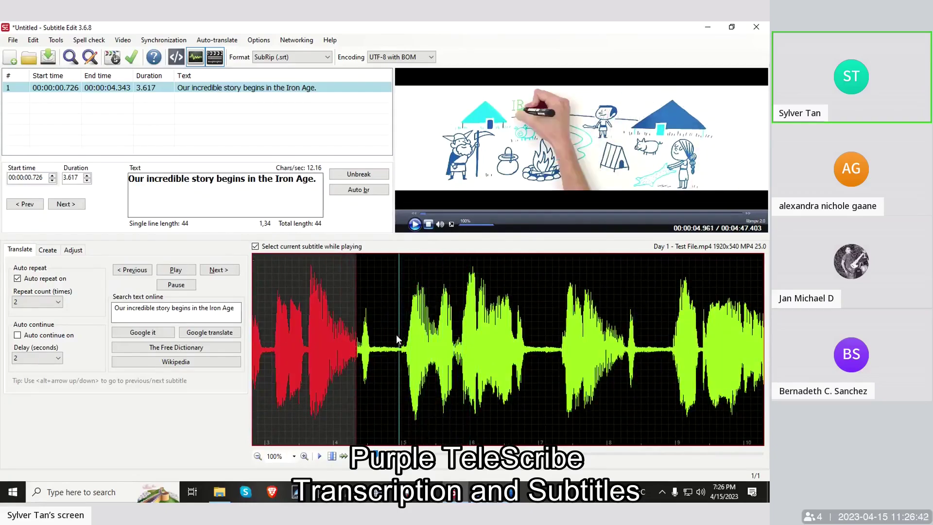
click(388, 313)
click(395, 314)
click(398, 317)
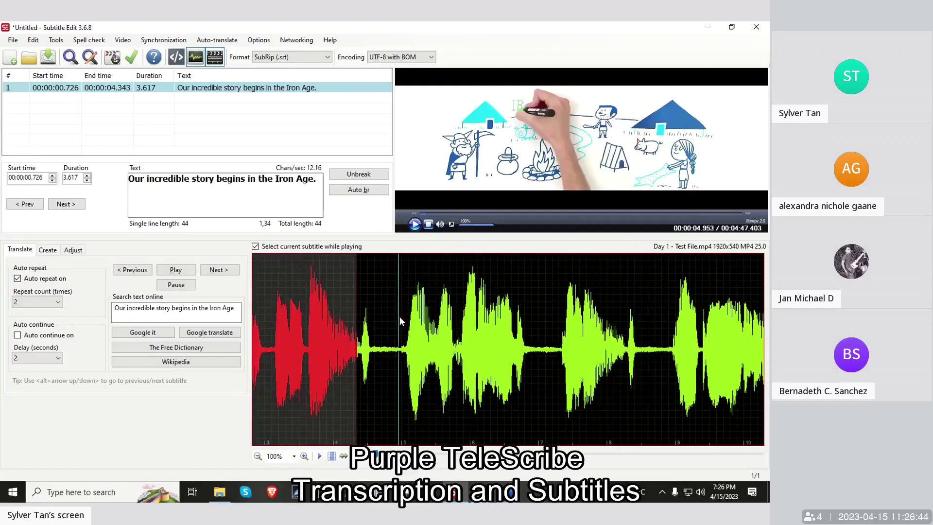
click(400, 319)
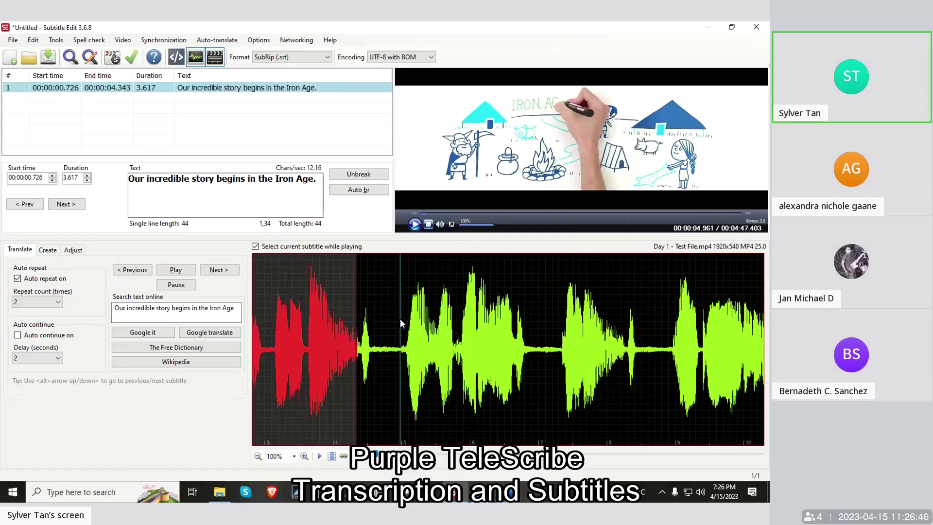
click(397, 317)
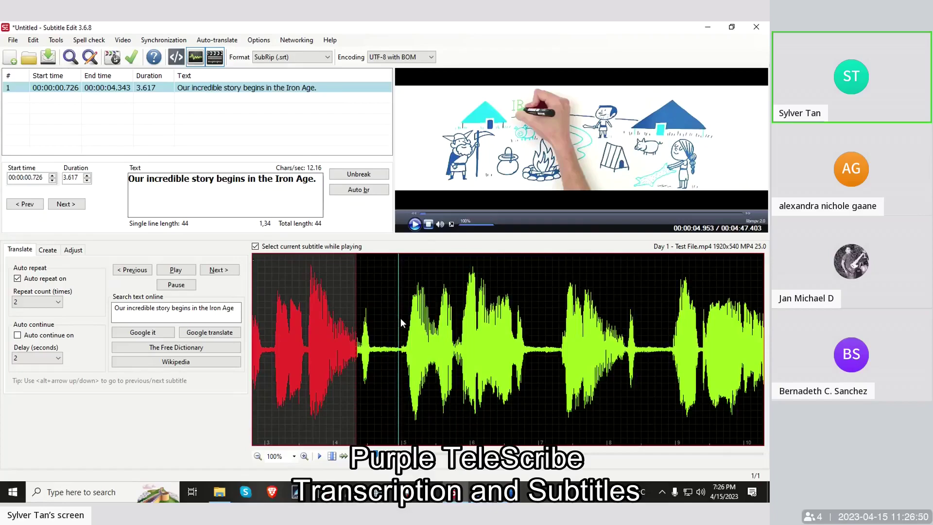
key(ctrl+v)
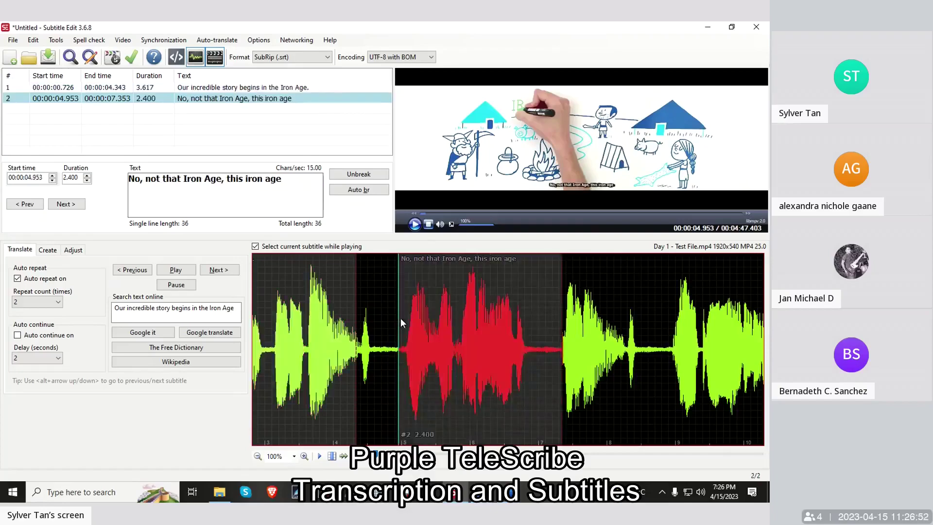
Play the second subtitle's audio and extend its end time to 00:00:08.250, covering the next spoken segment
click(392, 316)
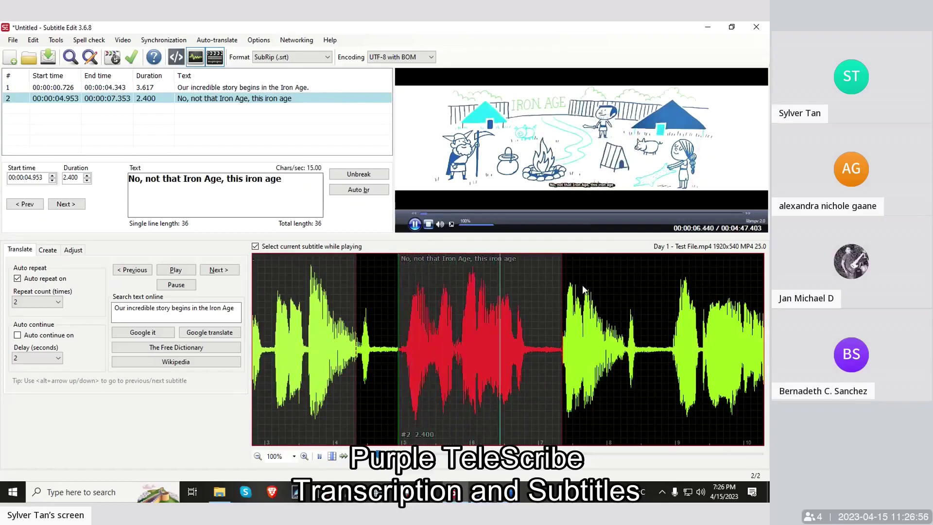
click(632, 278)
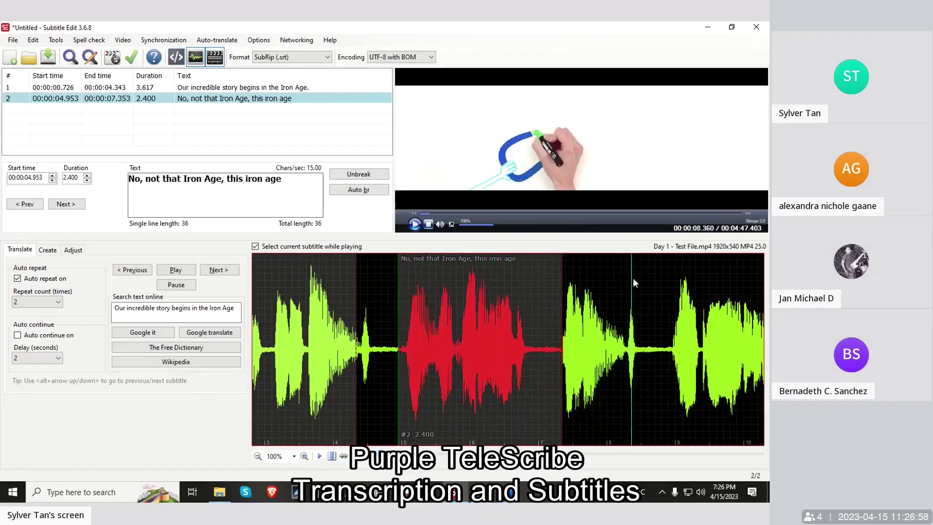
drag(560, 271, 624, 292)
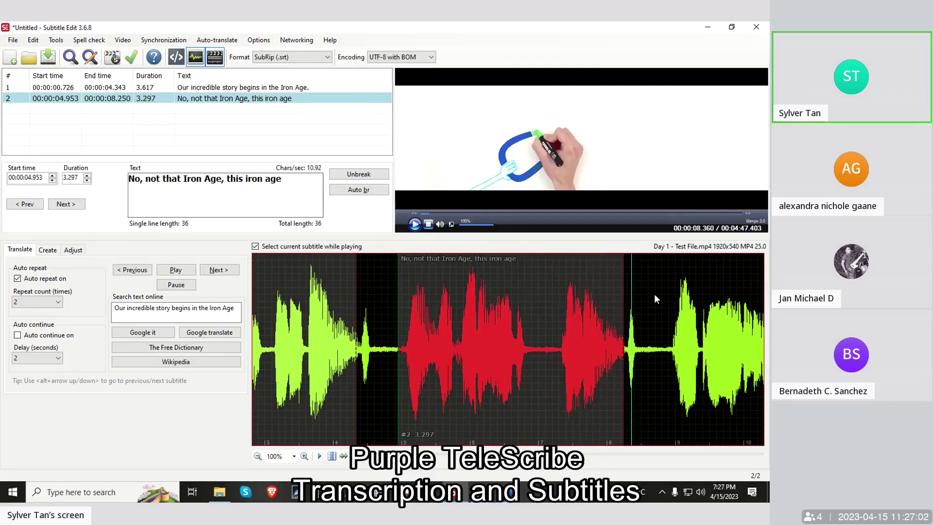
click(383, 289)
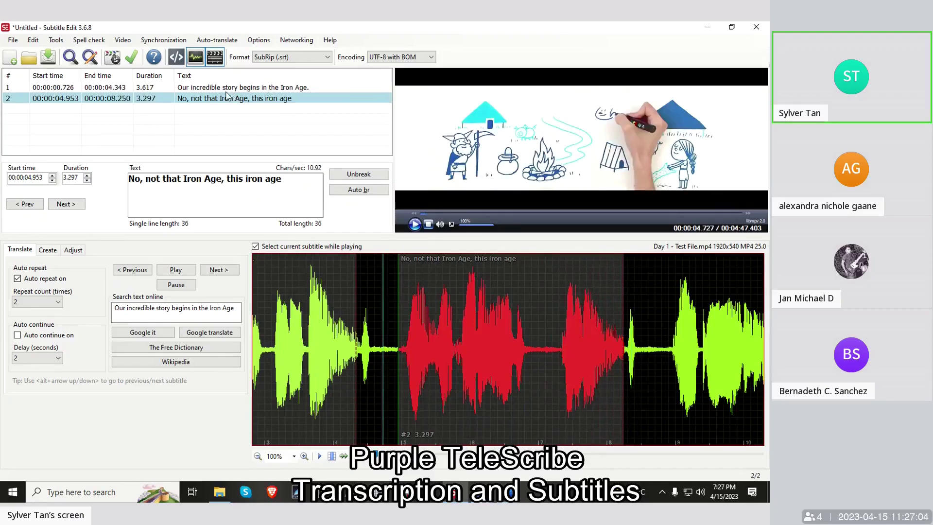
Review the two subtitle lines and check the second one against its sentence in the Word transcript
click(228, 90)
click(228, 94)
click(232, 89)
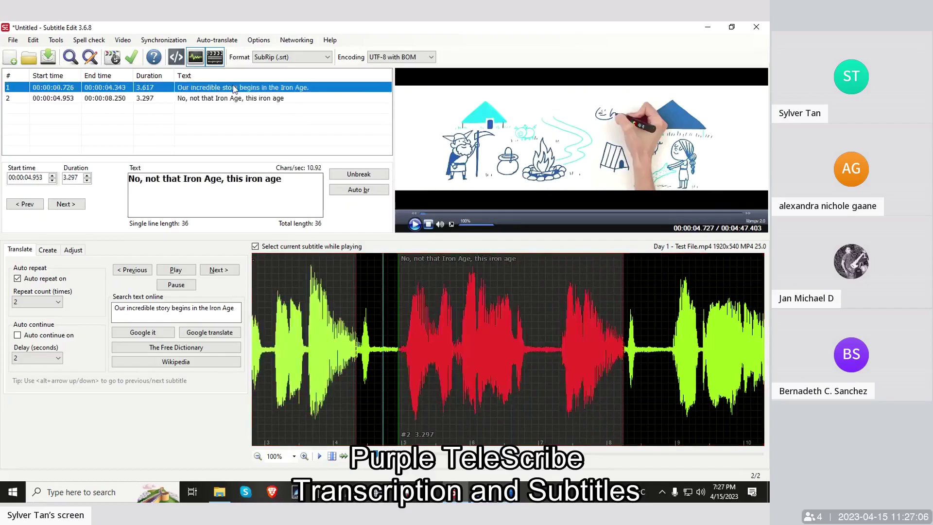
click(237, 98)
click(243, 89)
click(244, 108)
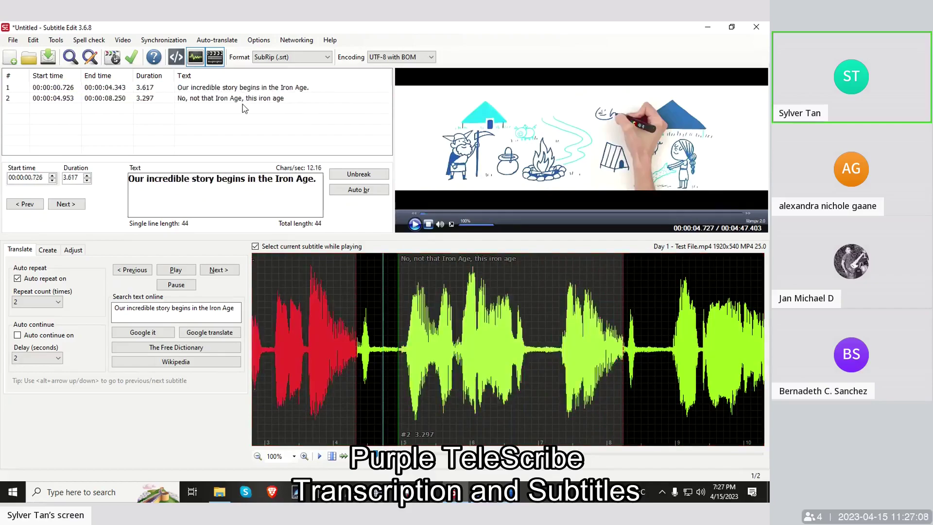
click(244, 98)
click(245, 88)
click(247, 97)
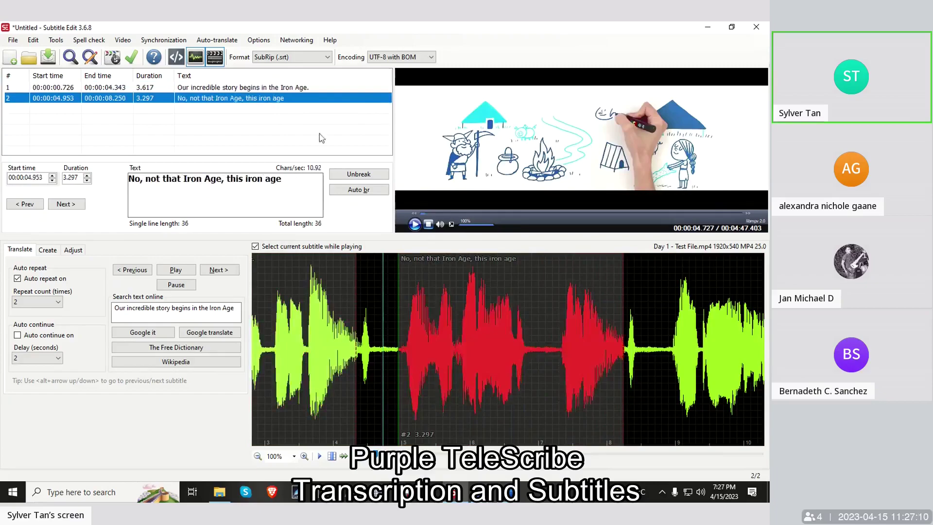
mouse_move(508, 491)
click(449, 427)
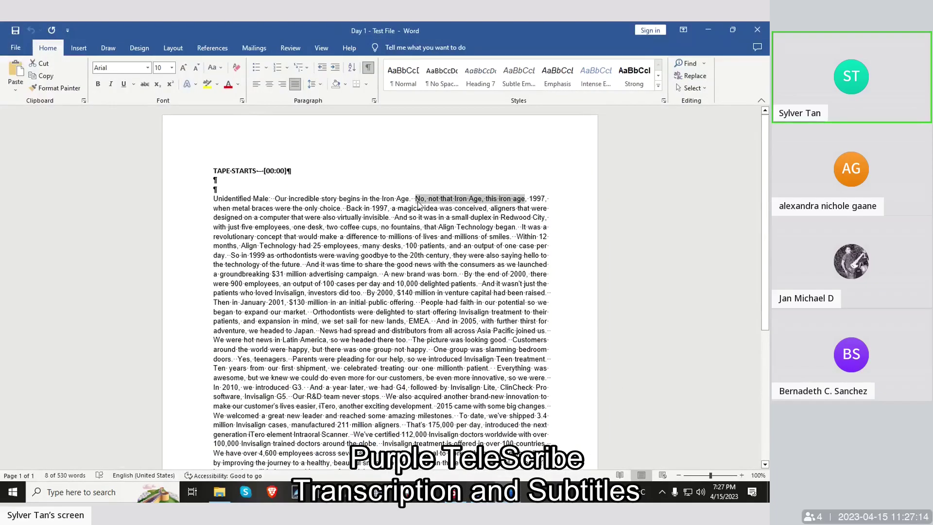
key(alt+Tab)
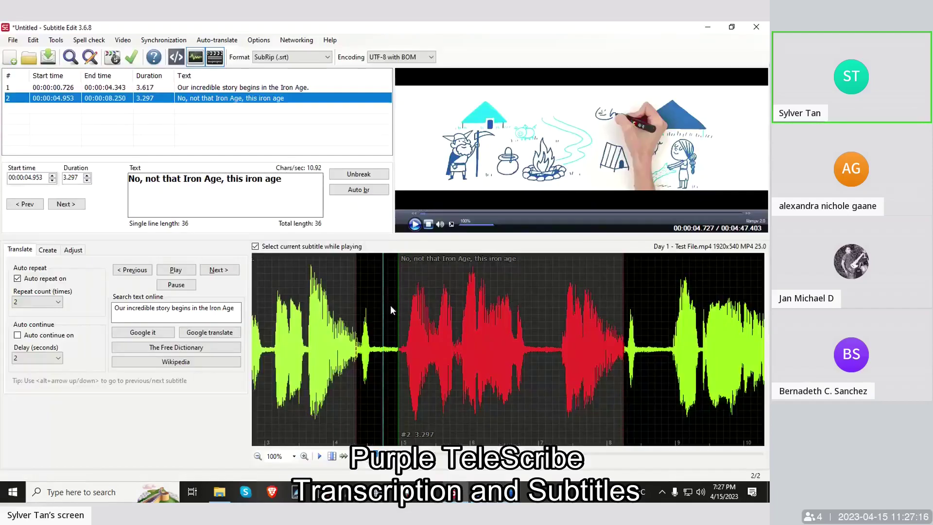
Play the second subtitle's audio from just before its start, replaying its later words on the waveform
click(387, 309)
click(395, 307)
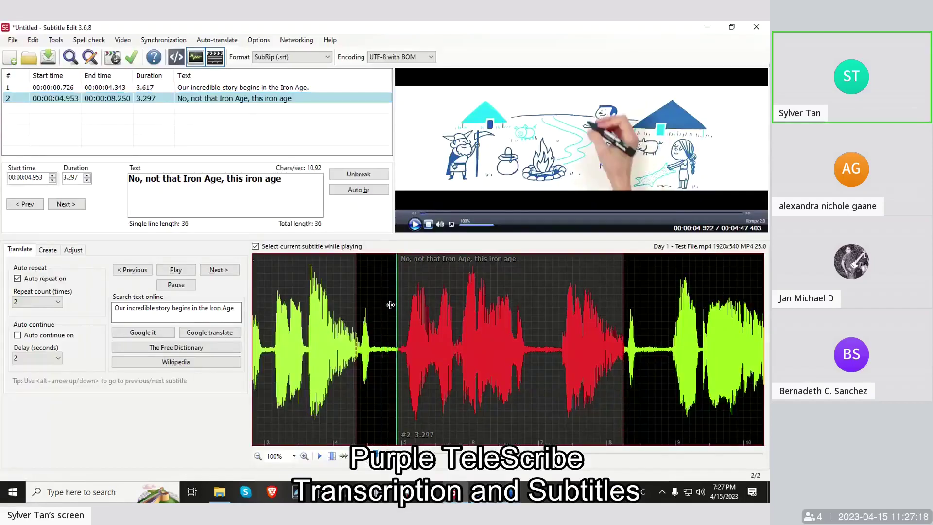
click(390, 305)
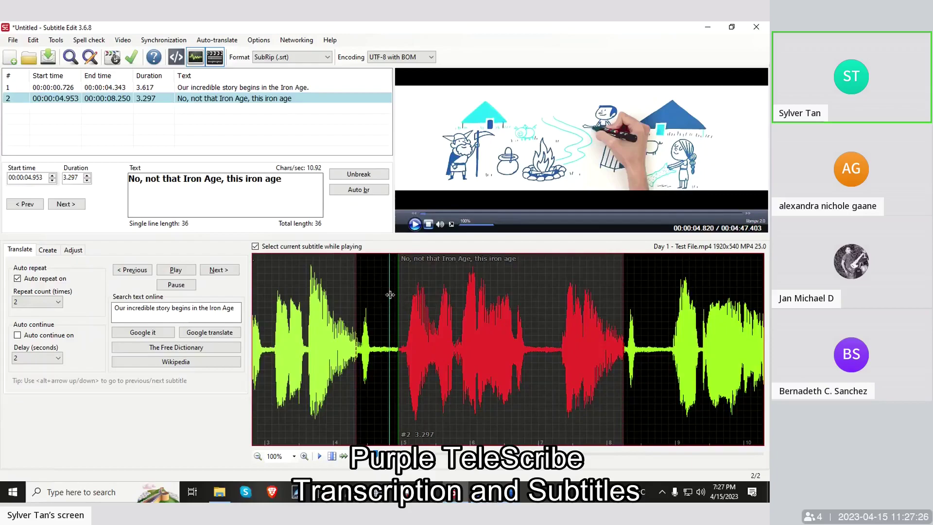
key(space)
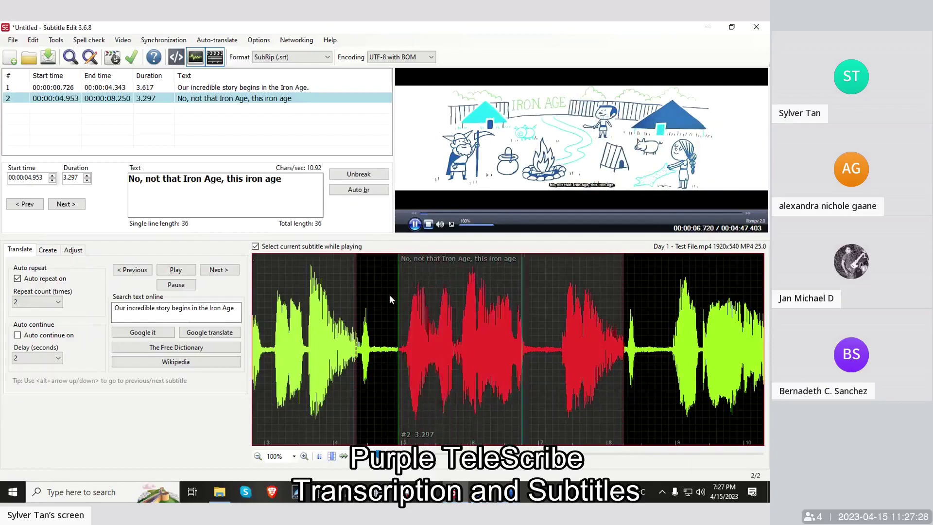
key(space)
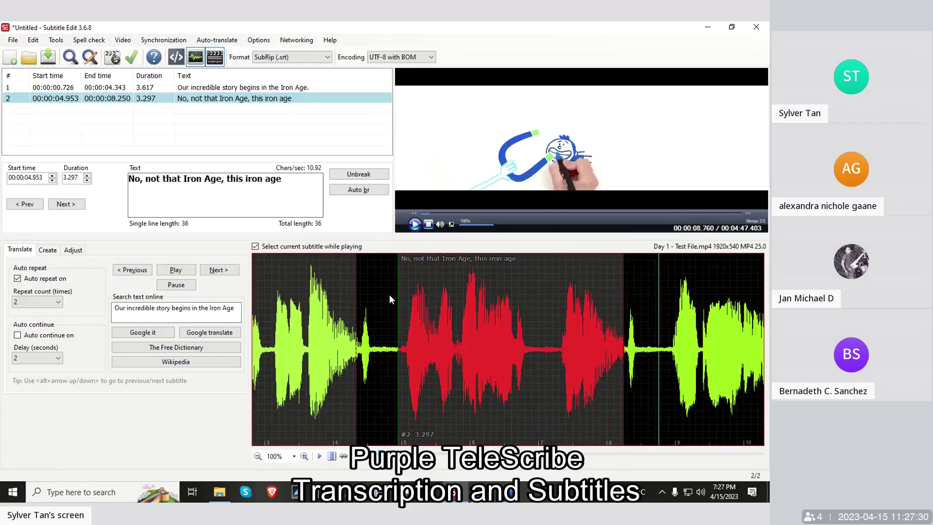
click(518, 310)
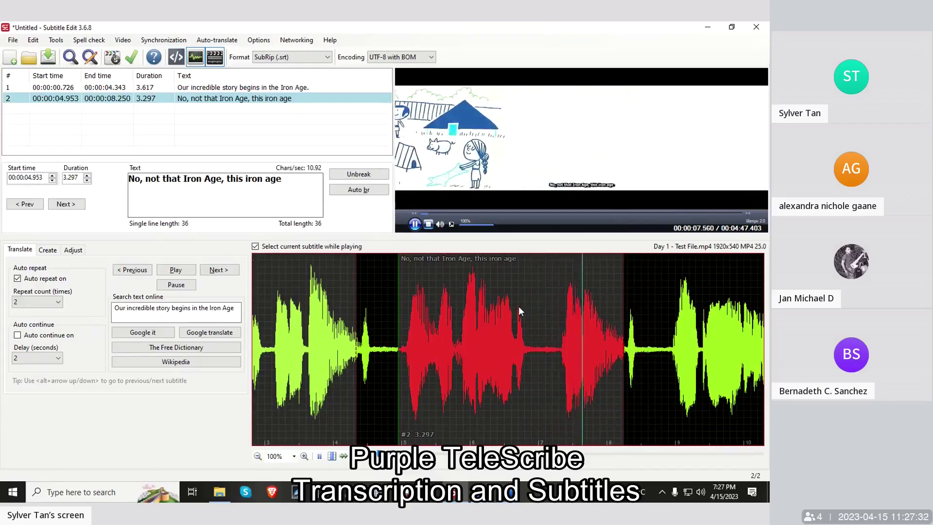
click(585, 291)
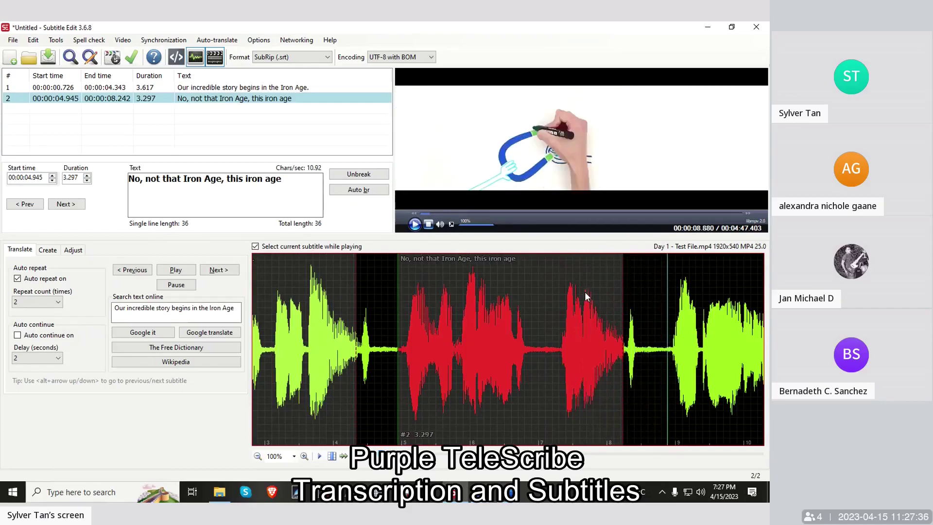
click(584, 291)
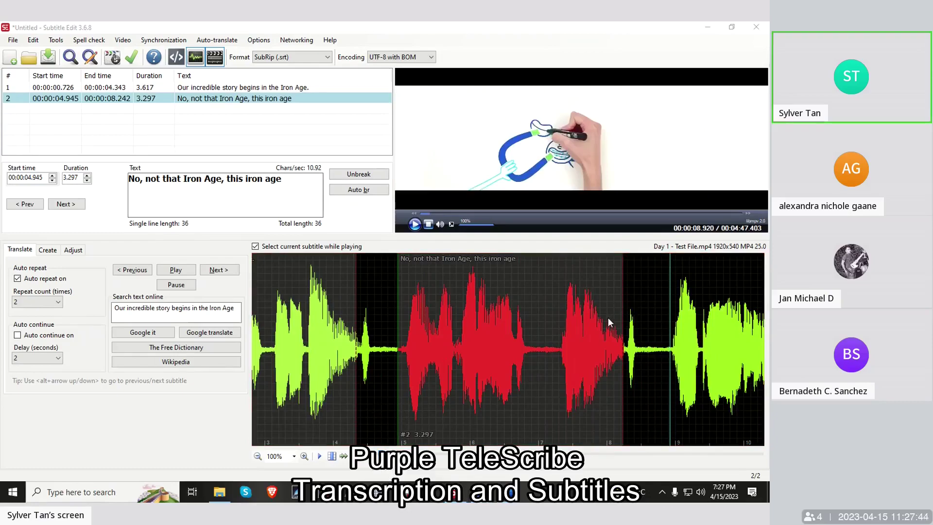
scroll(504, 318, up, 2)
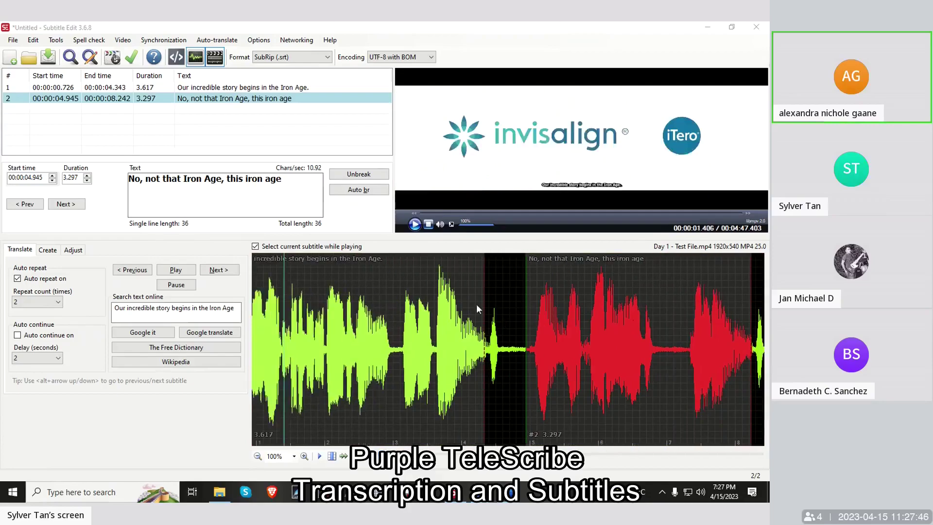
click(506, 299)
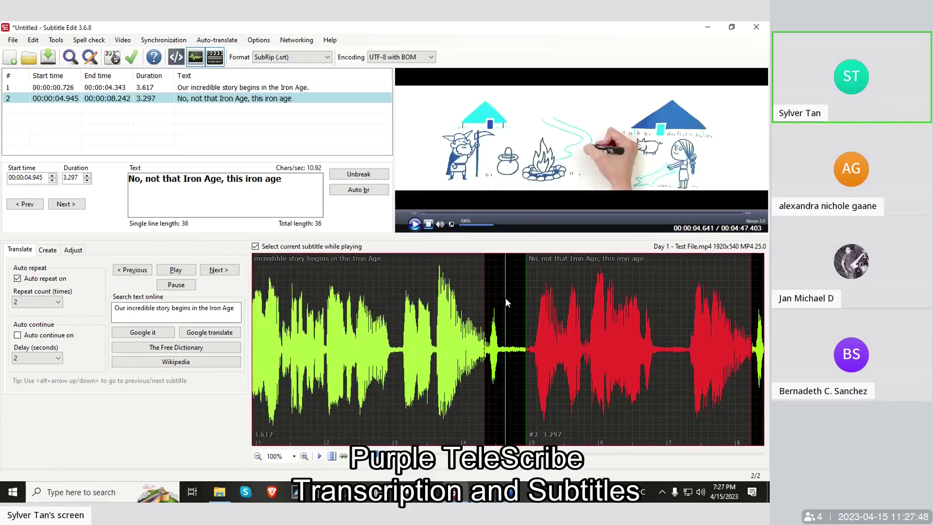
scroll(505, 297, down, 2)
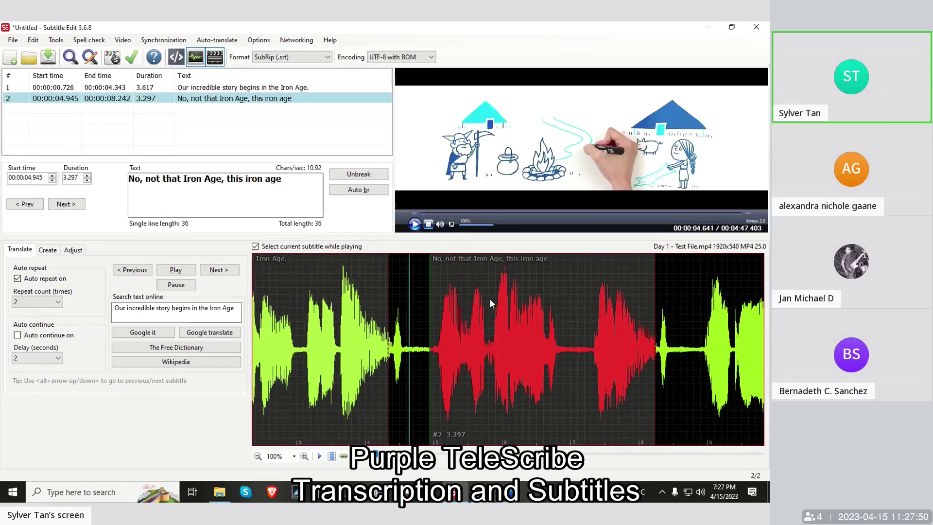
Delete the second subtitle, "No, not that Iron Age, this iron age", from the subtitle list
click(202, 98)
click(204, 91)
click(202, 101)
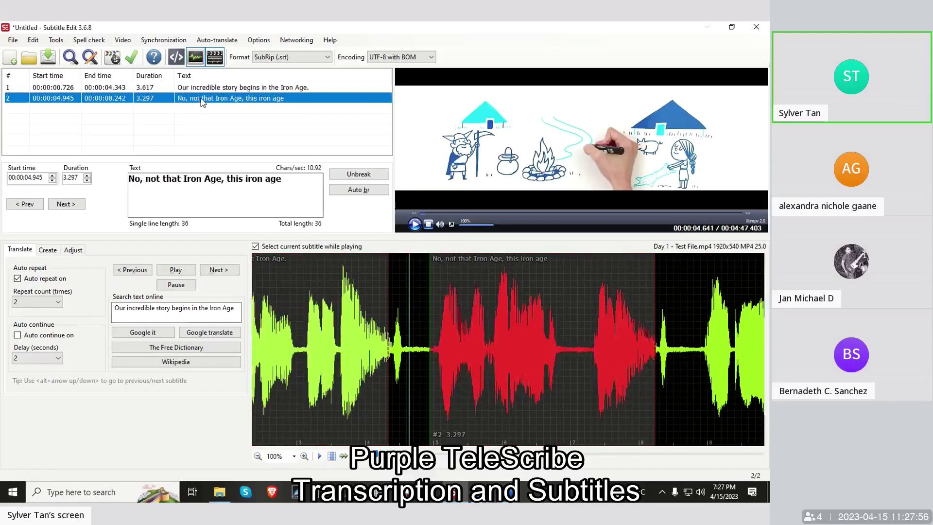
click(217, 88)
click(215, 98)
right_click(214, 96)
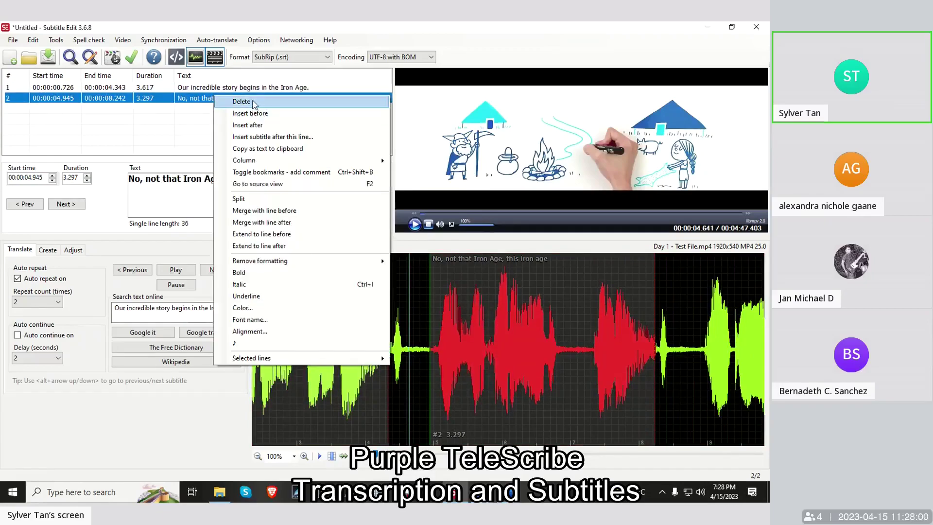
click(195, 109)
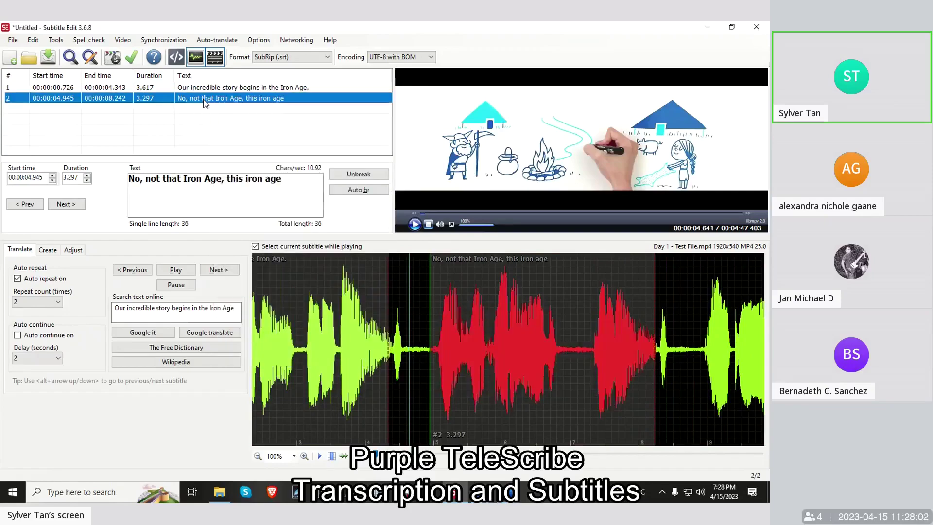
right_click(205, 102)
click(235, 110)
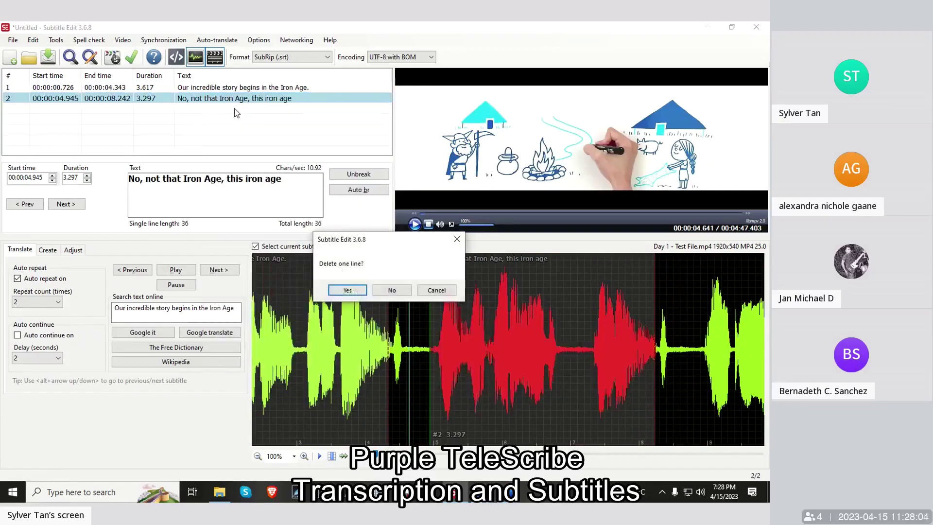
click(348, 290)
click(350, 318)
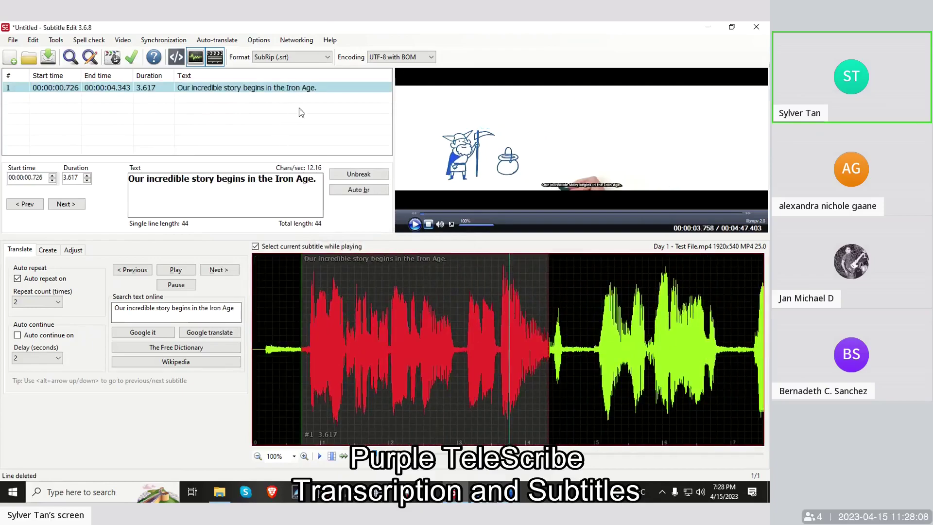
Shift the first subtitle slightly earlier on the waveform so it starts at 00:00:00.717
click(302, 87)
click(432, 317)
click(522, 314)
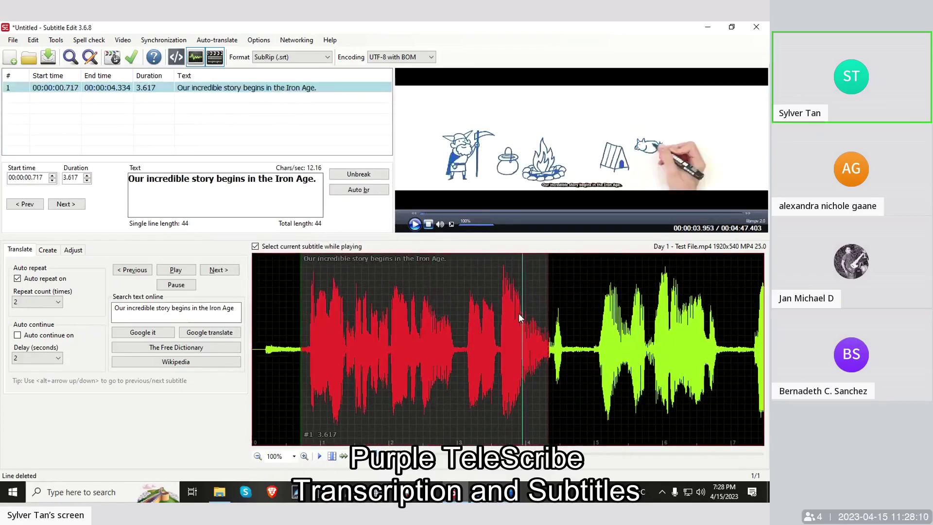
Insert "No, not that Iron Age, this iron age" as the second subtitle starting at 00:00:04.930, just before its speech on the waveform
key(alt+Tab)
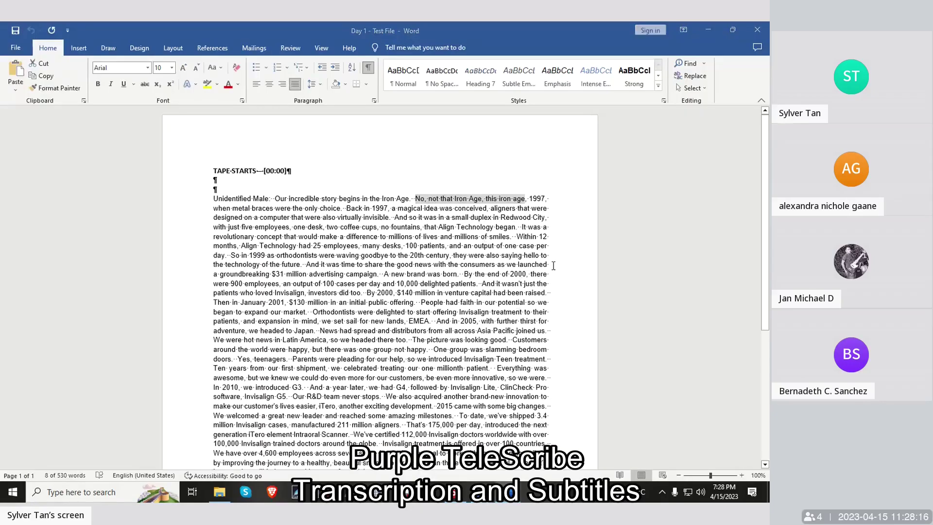
key(alt+Tab)
scroll(564, 296, down, 3)
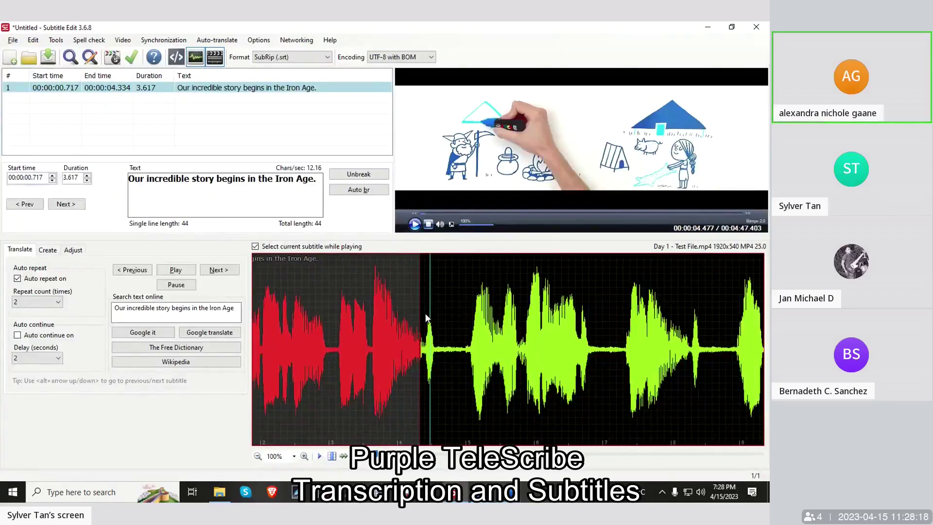
click(467, 320)
click(466, 326)
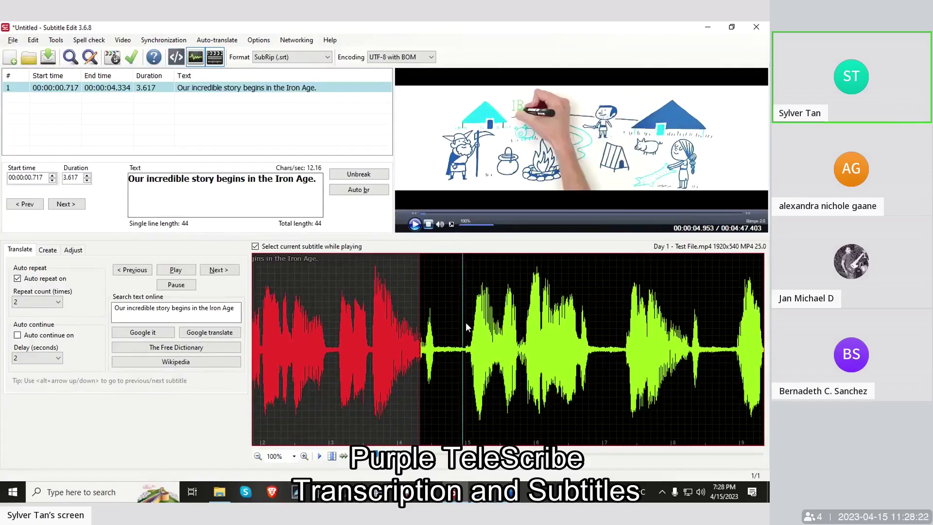
key(Left)
click(462, 314)
scroll(461, 317, down, 3)
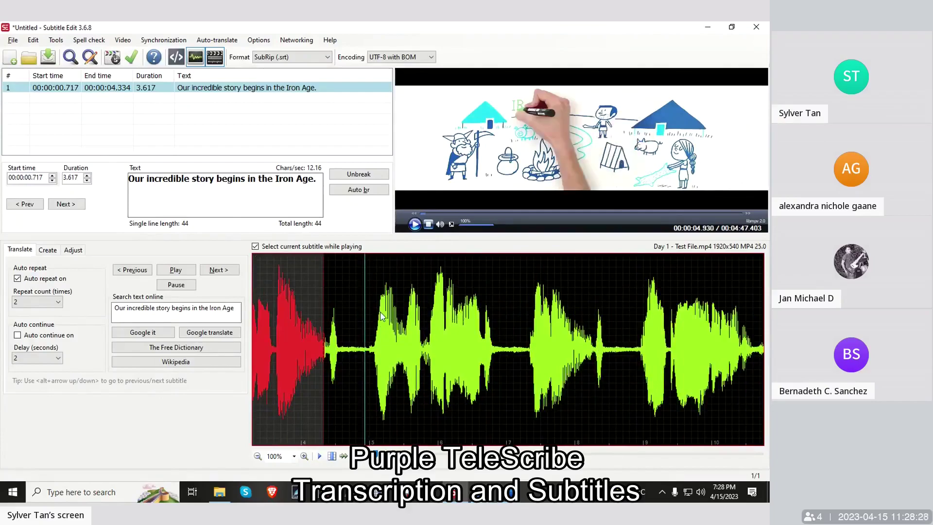
text(No, not that Iron Age, this iron age)
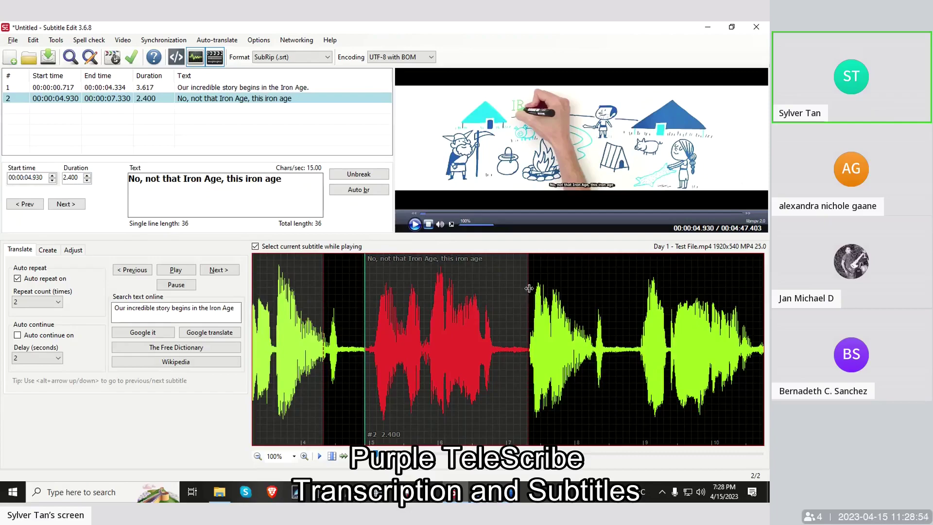
Fit the second subtitle to its speech on the waveform, with its start at 00:00:04.960 and its end at 00:00:08.242
drag(528, 288, 591, 295)
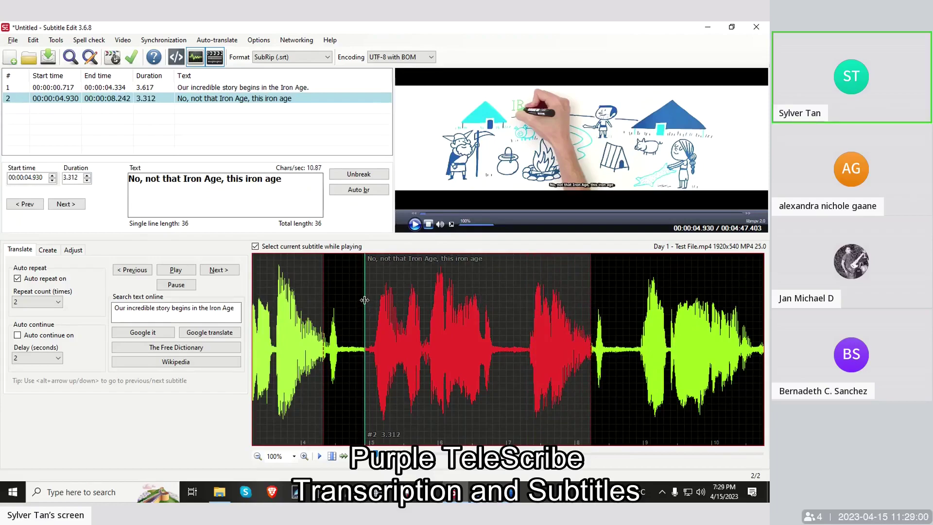
drag(364, 300, 367, 300)
click(349, 343)
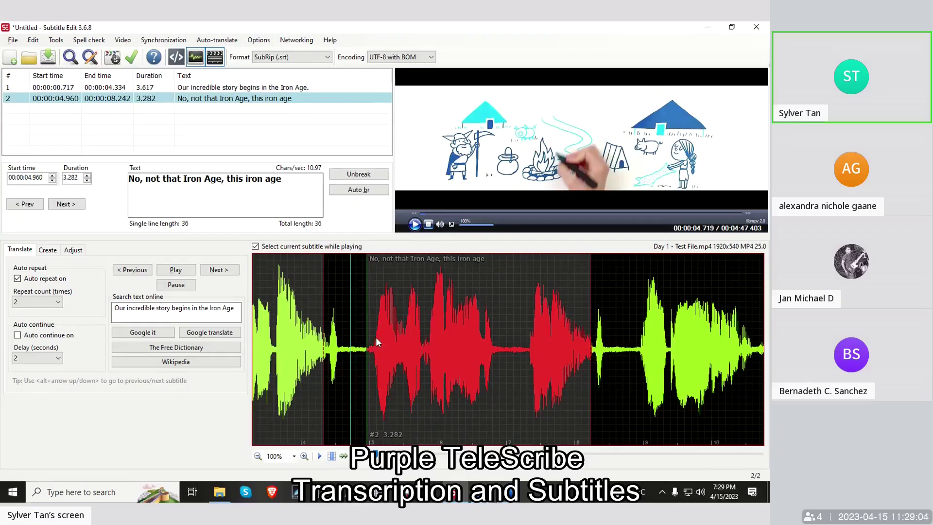
drag(375, 336, 375, 342)
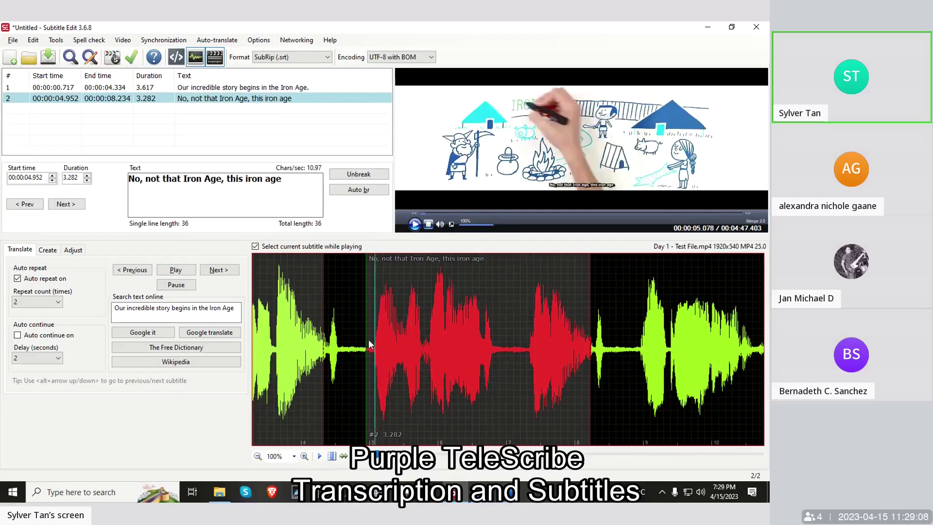
drag(368, 339, 372, 344)
click(362, 342)
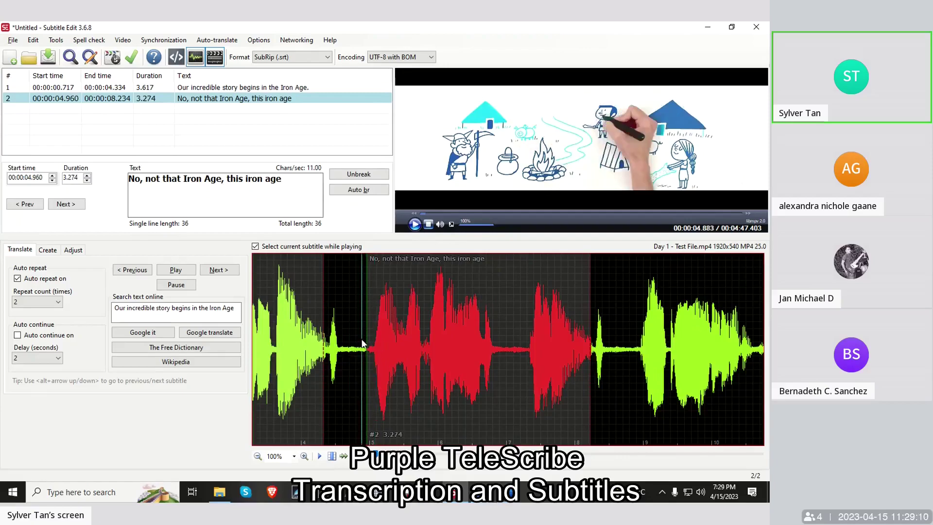
click(584, 335)
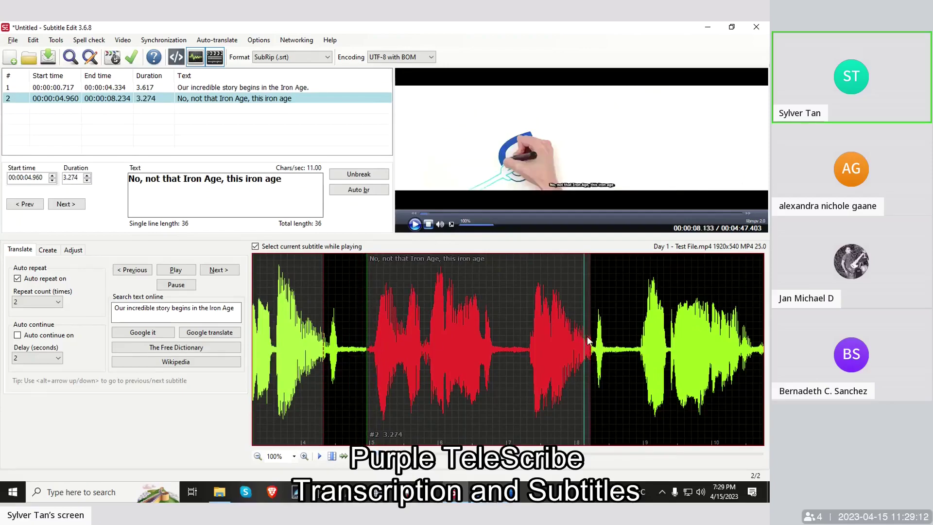
drag(590, 336, 592, 336)
Play the video from before the first subtitle through the end of the second to check both timings
click(350, 330)
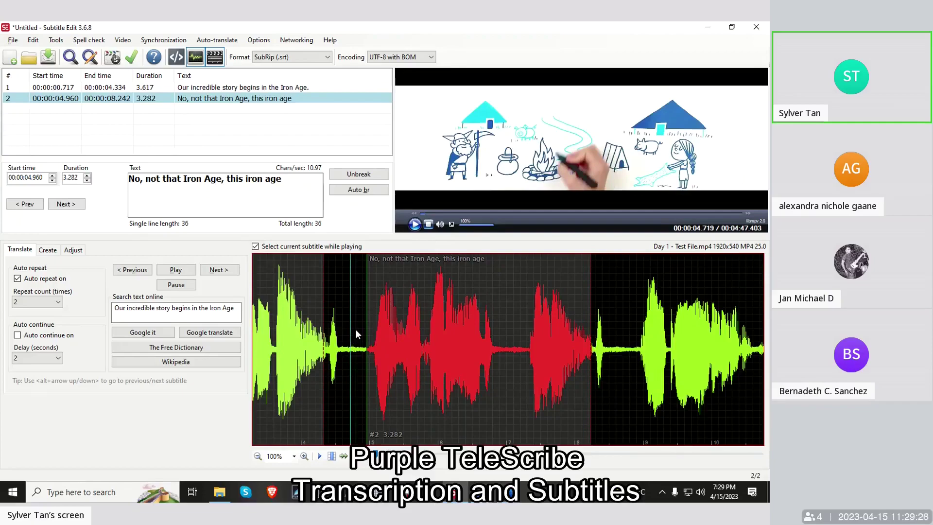
scroll(354, 328, up, 4)
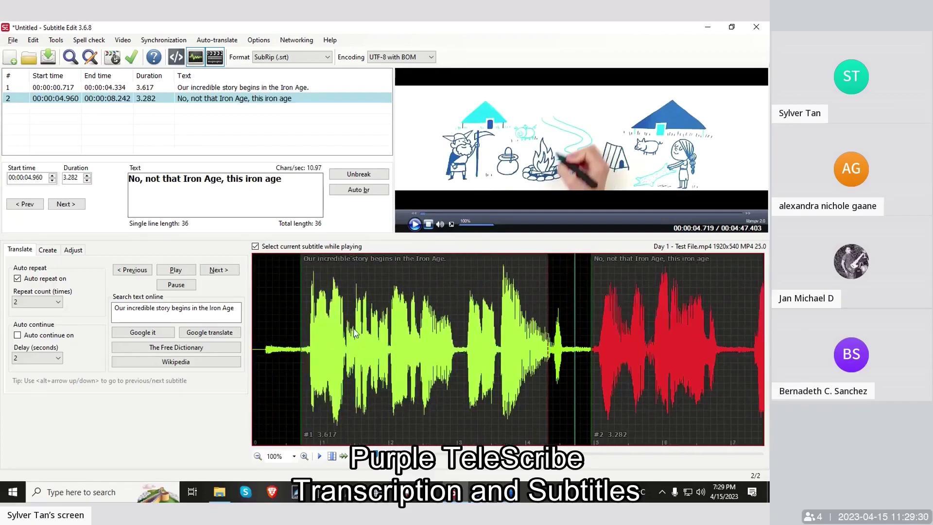
click(282, 308)
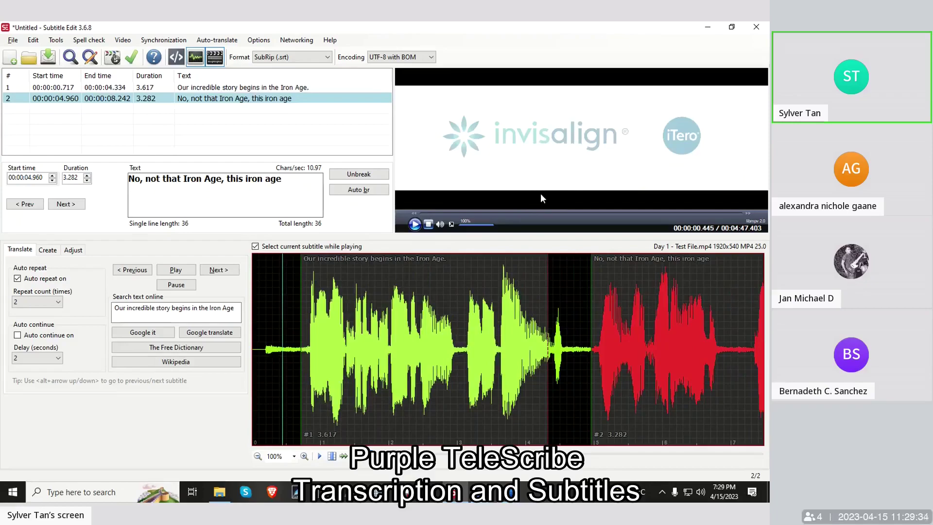
click(540, 194)
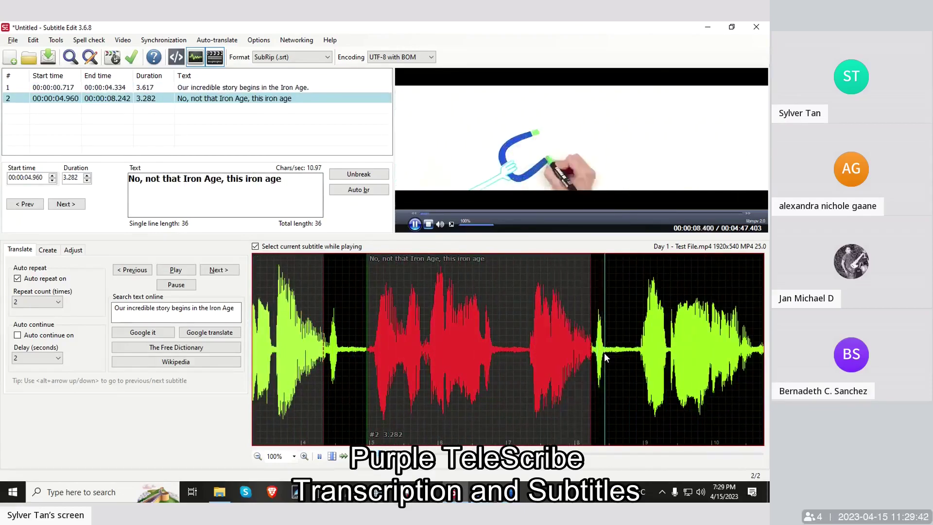
click(565, 340)
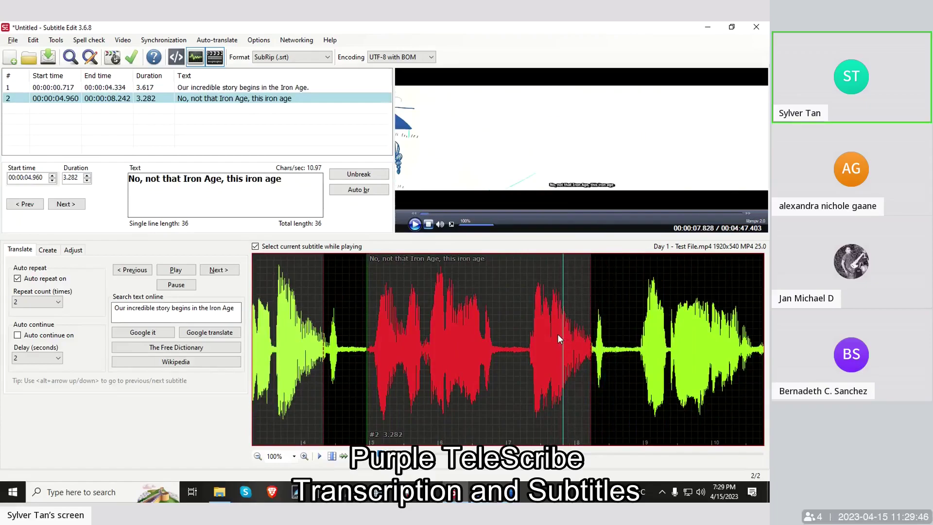
click(346, 311)
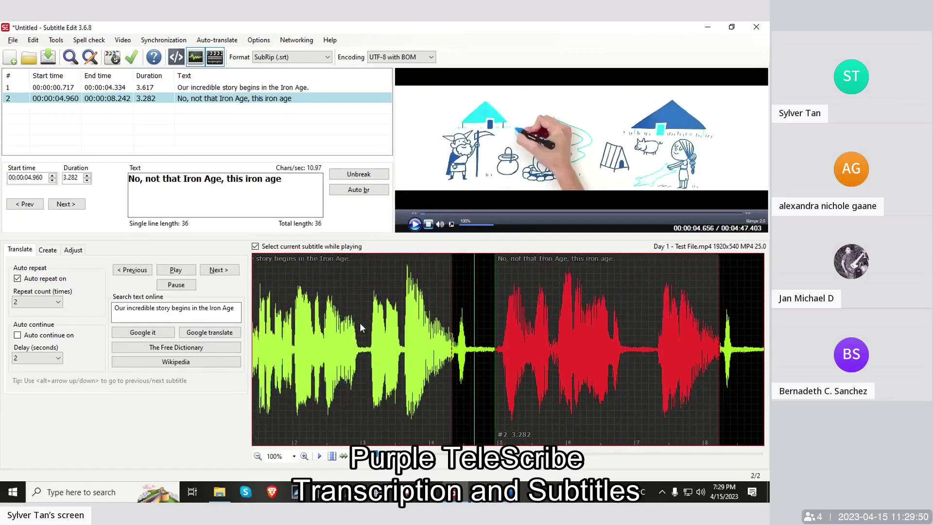
click(360, 324)
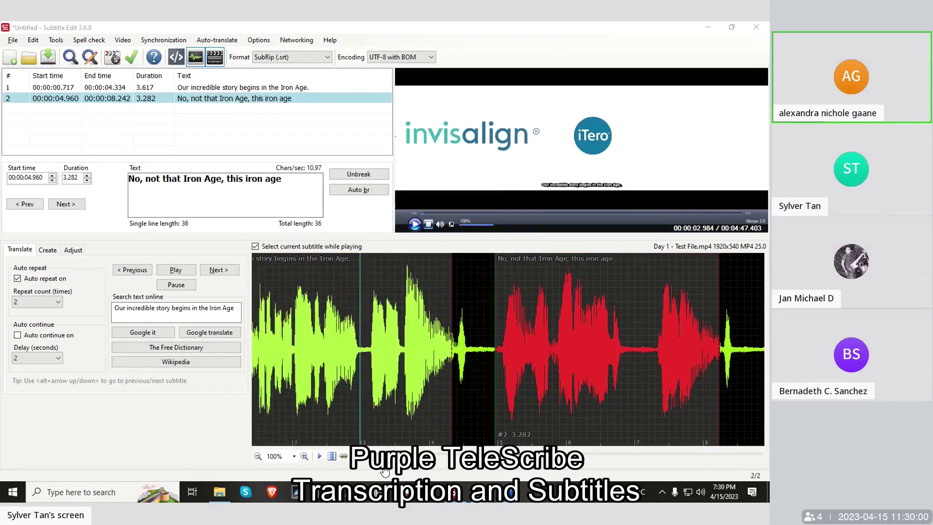
click(482, 301)
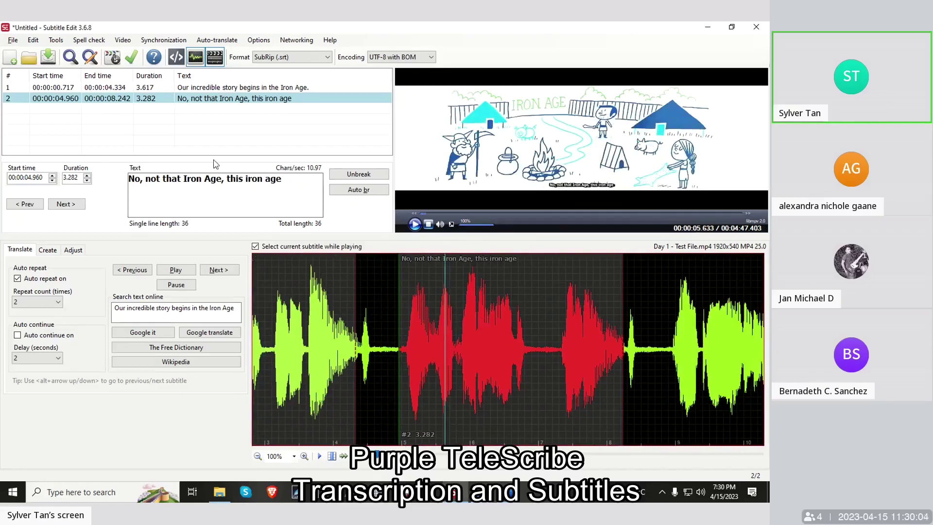
Compare the second subtitle's line length with the Google Captions single-line and double-line character limits in the Purple Captioning Cheat Sheet in Word
click(252, 179)
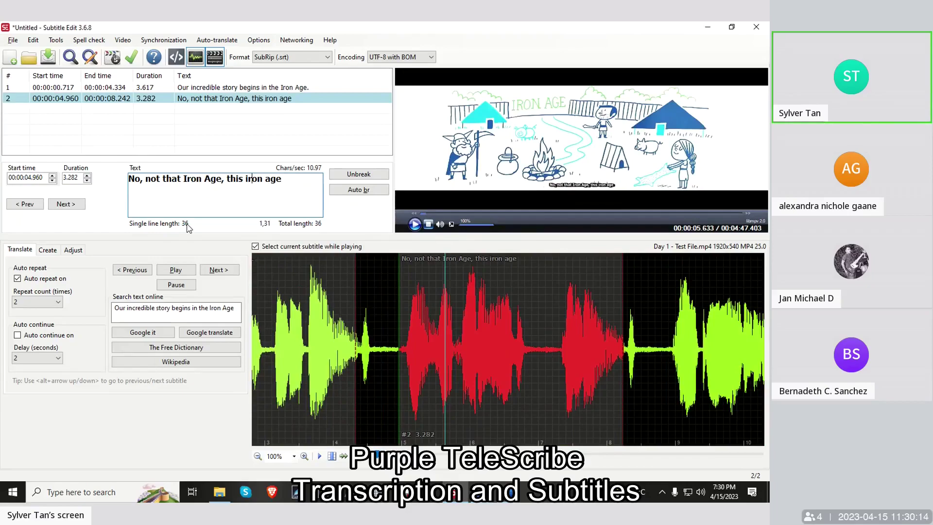
click(304, 183)
click(506, 492)
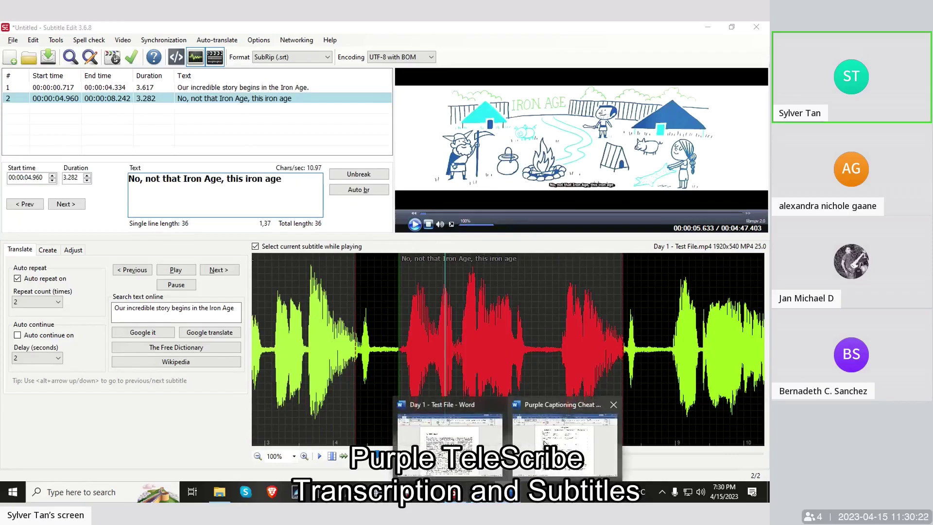
click(545, 443)
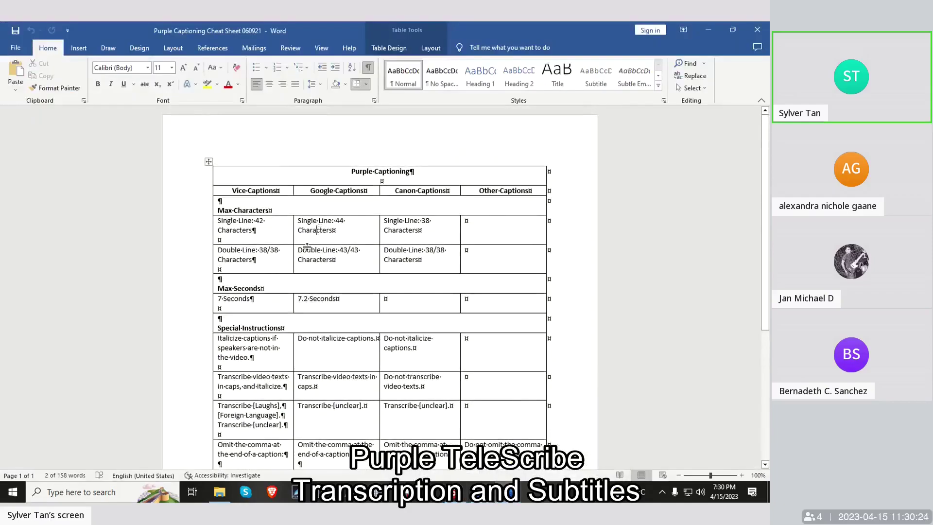
double_click(307, 250)
click(343, 249)
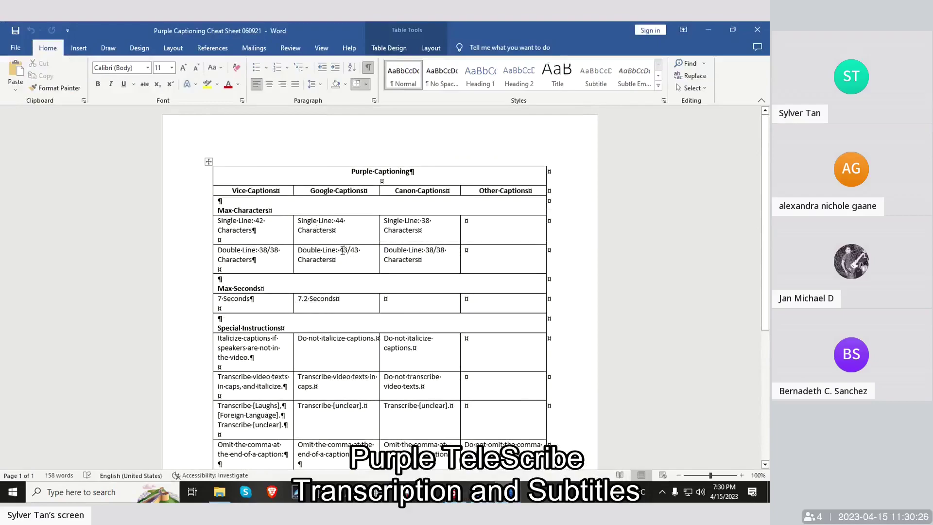
double_click(343, 250)
click(346, 251)
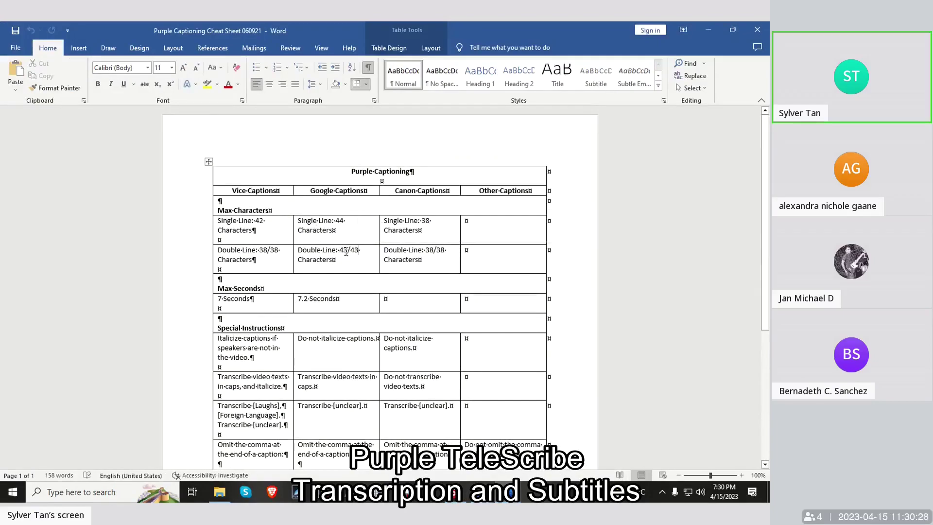
double_click(346, 251)
click(323, 226)
double_click(339, 221)
click(344, 223)
double_click(302, 249)
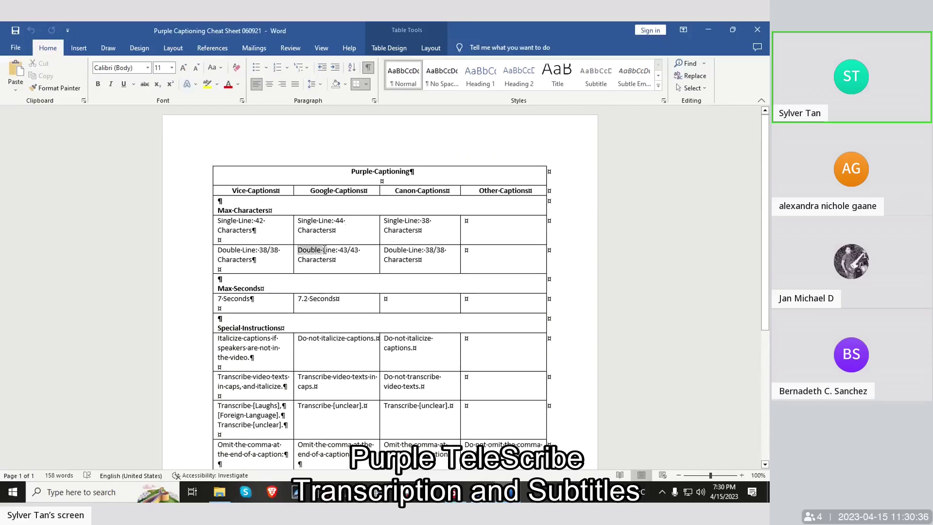
Return to Subtitle Edit and delete the second subtitle, "No, not that Iron Age, this iron age"
key(alt+Tab)
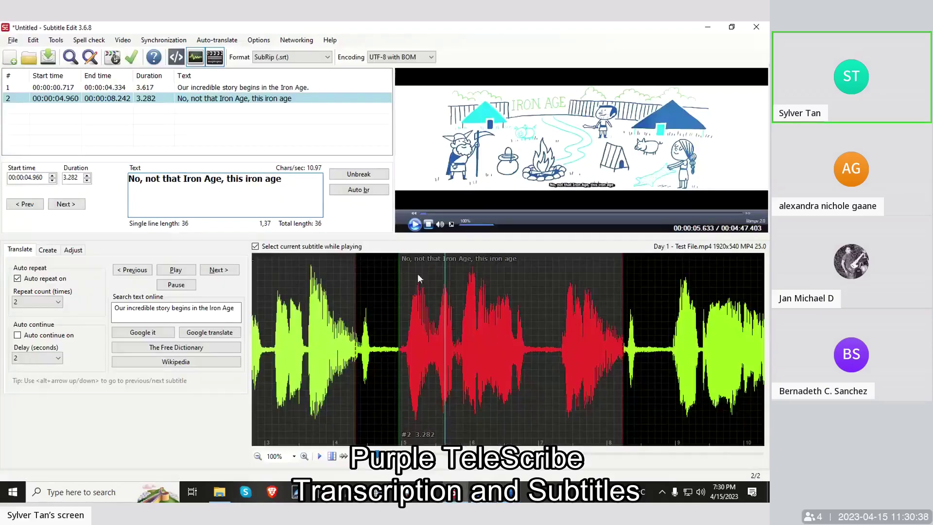
click(453, 288)
click(250, 101)
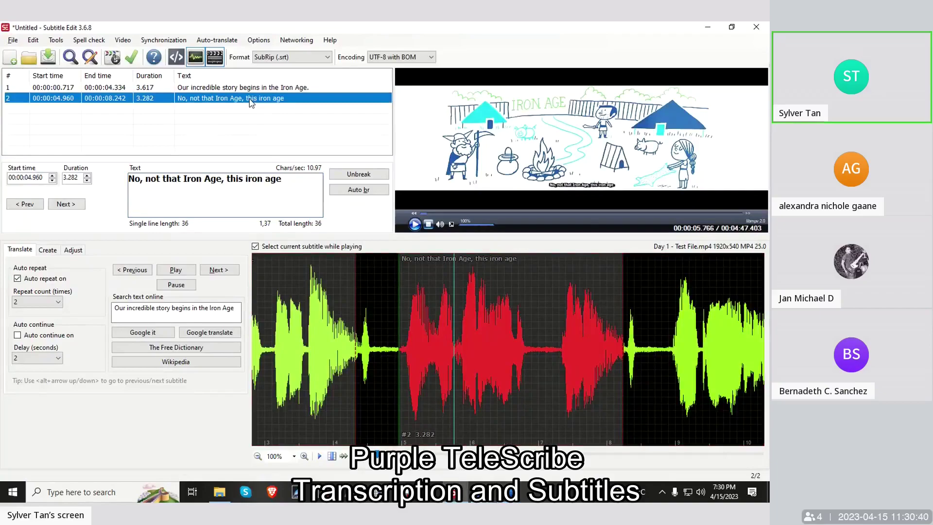
right_click(250, 100)
click(272, 103)
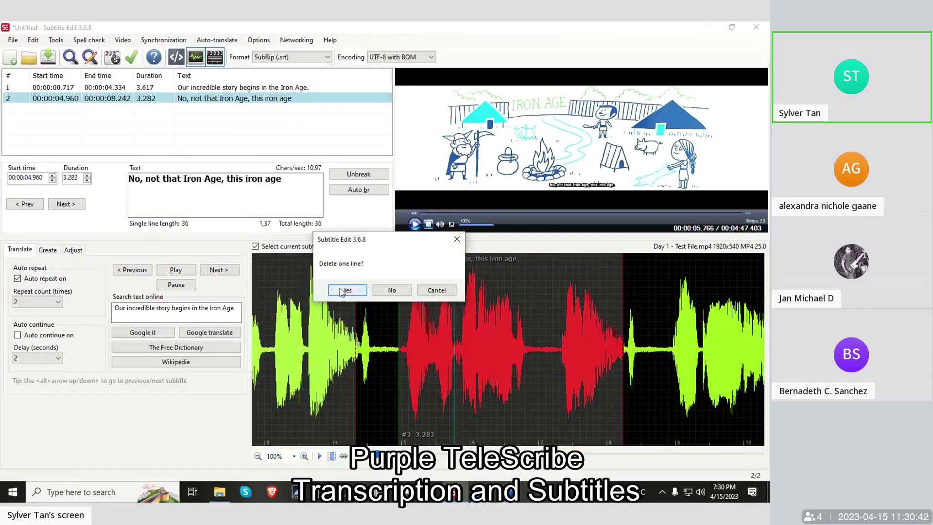
click(346, 290)
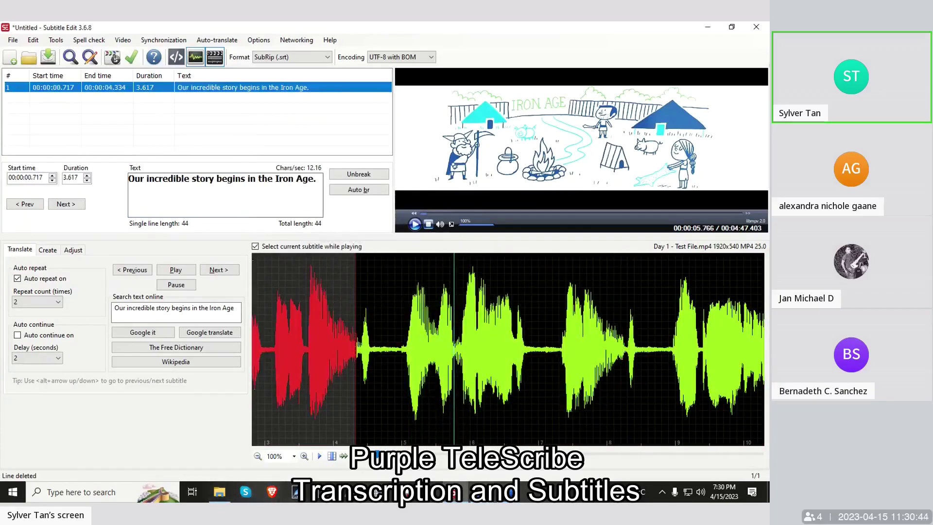
Copy "No, not that Iron Age, this iron age, 1997, when metal braces were the only choice." from the Day 1 - Test File transcript in Word
mouse_move(465, 483)
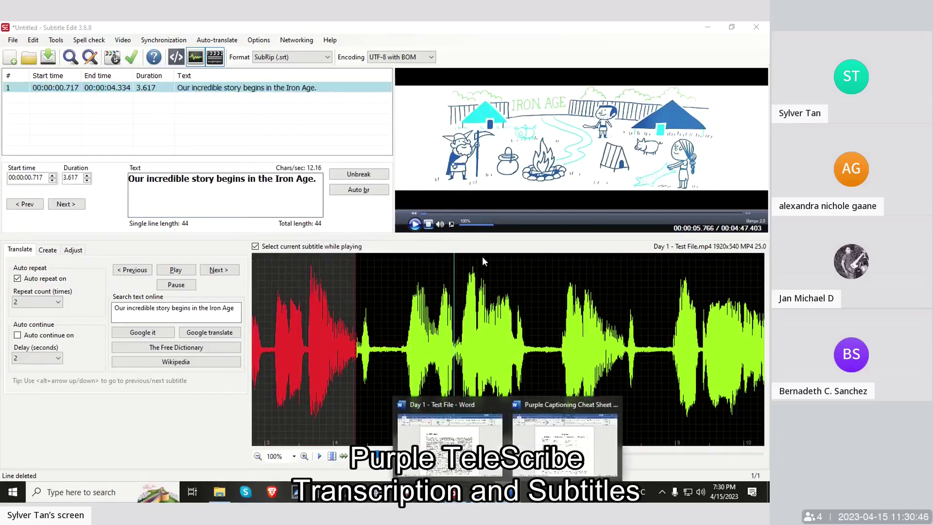
click(468, 427)
click(425, 200)
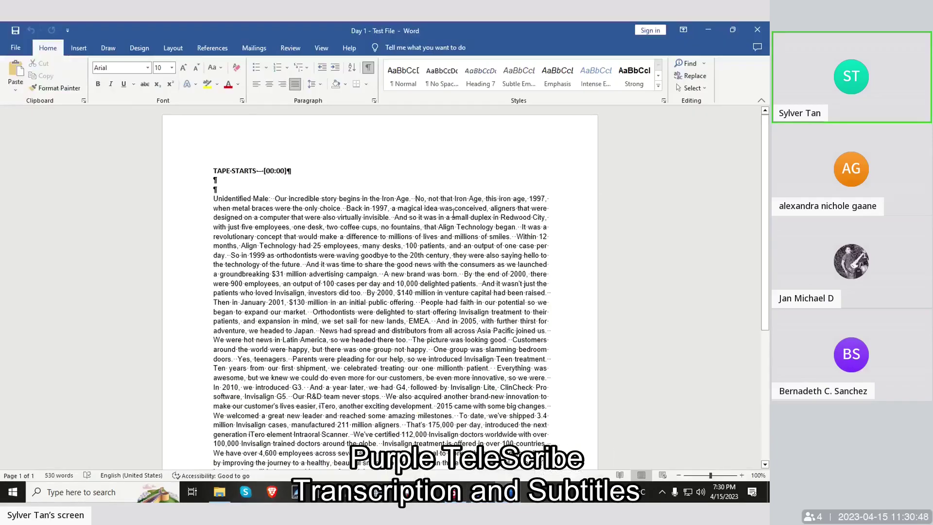
key(ctrl+shift+Right)
key(ctrl+shift+Right)
key(ctrl+shift+Right)
key(ctrl+shift+Right)
key(ctrl+shift+Right)
key(ctrl+shift+Right)
key(ctrl+shift+Right)
key(ctrl+shift+Right)
key(ctrl+shift+Right)
key(ctrl+shift+Right)
key(ctrl+shift+Right)
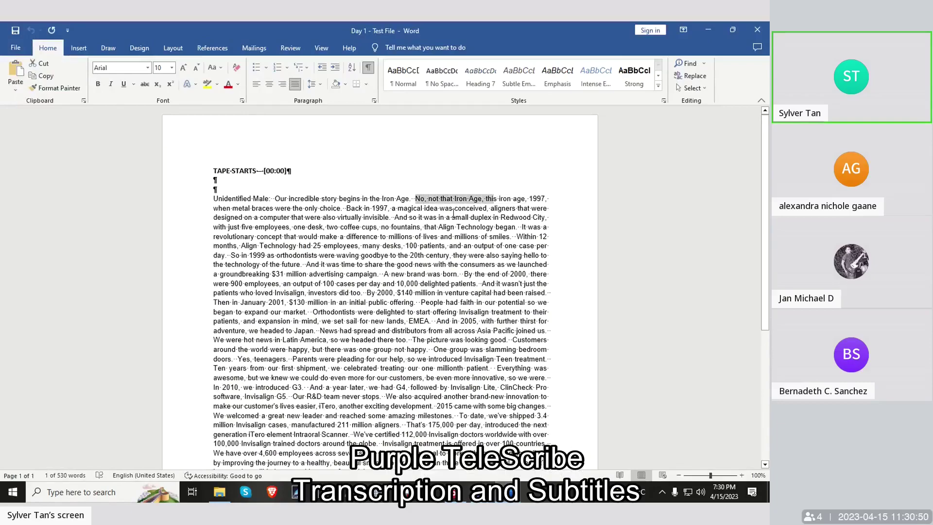
key(ctrl+shift+Right)
key(ctrl+shift+Right)
key(ctrl+shift+Right)
key(ctrl+shift+Right)
key(ctrl+shift+Right)
key(ctrl+shift+Right)
key(ctrl+shift+Right)
key(ctrl+shift+Right)
key(ctrl+shift+Right)
key(ctrl+shift+Right)
key(ctrl+c)
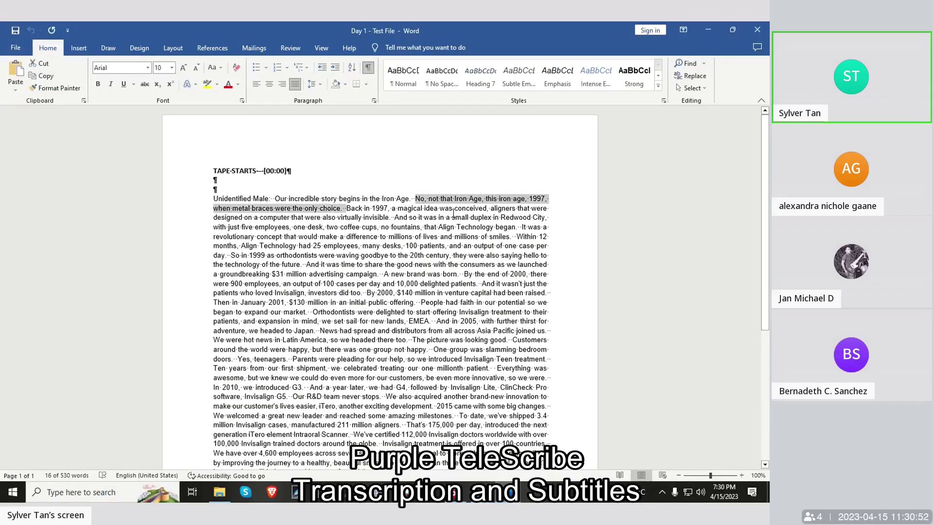
In Subtitle Edit, insert the copied sentence as the second subtitle starting at 00:00:04.945 and auto-break it into two lines
key(alt+Tab)
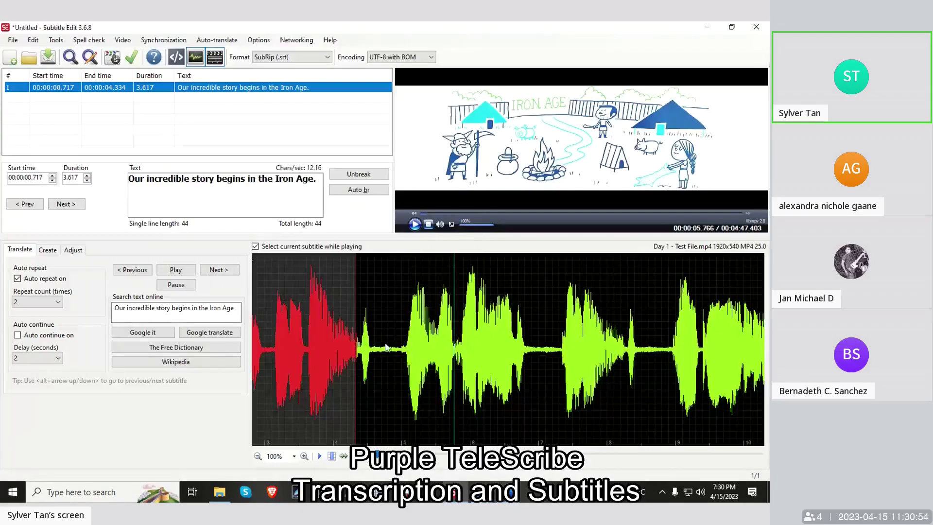
click(398, 334)
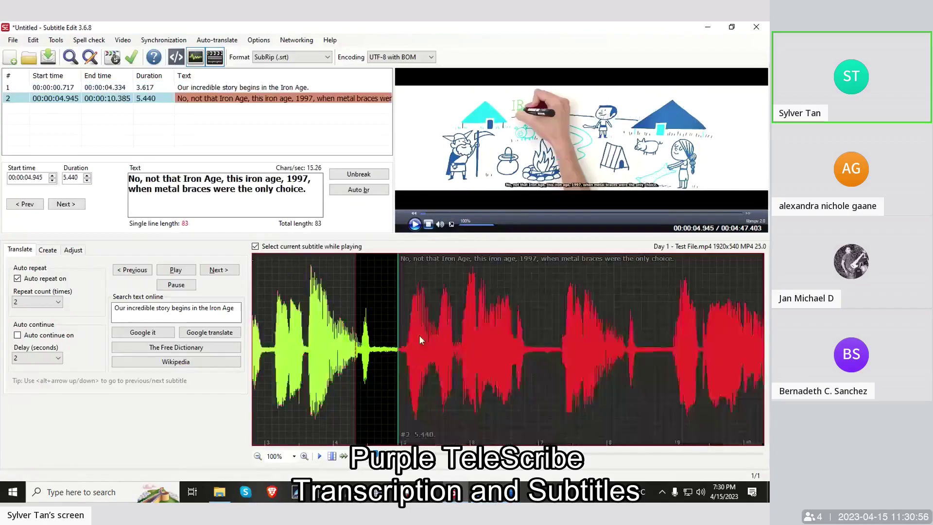
key(ctrl+v)
click(360, 190)
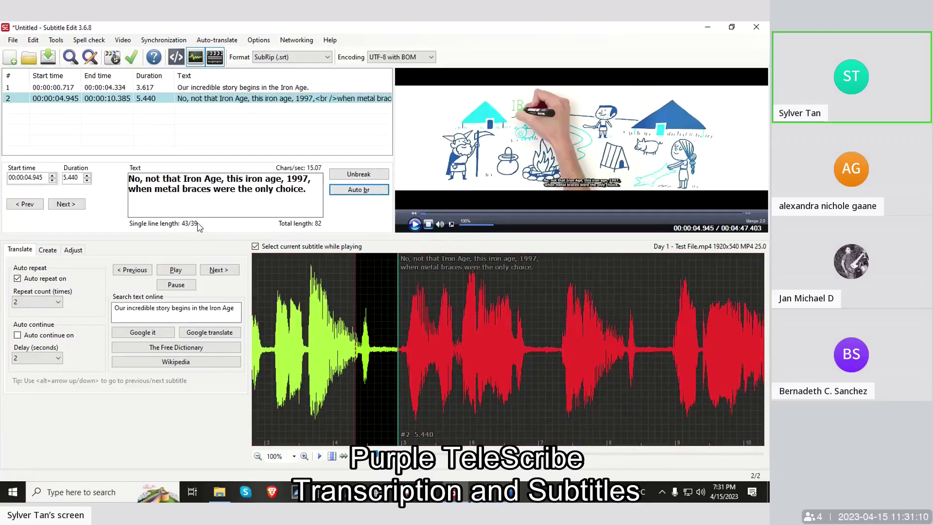
Check the length of each line of the second subtitle against the Google Captions double-line limit in the Word cheat sheet
drag(311, 179, 123, 179)
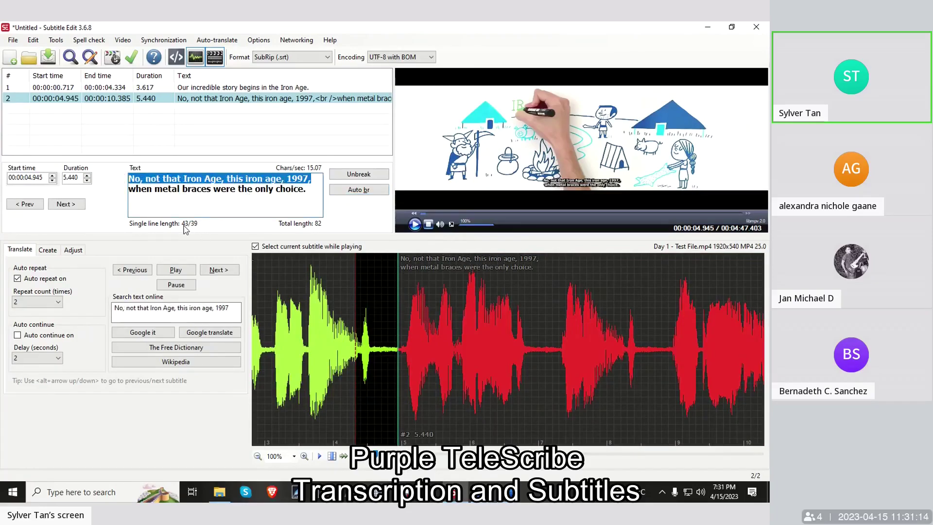
click(313, 187)
drag(314, 187, 136, 189)
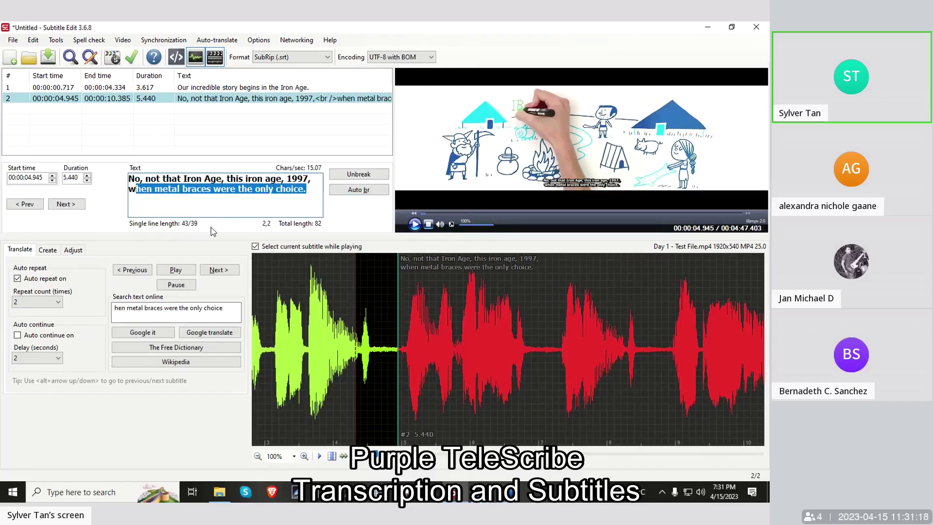
click(308, 191)
mouse_move(519, 495)
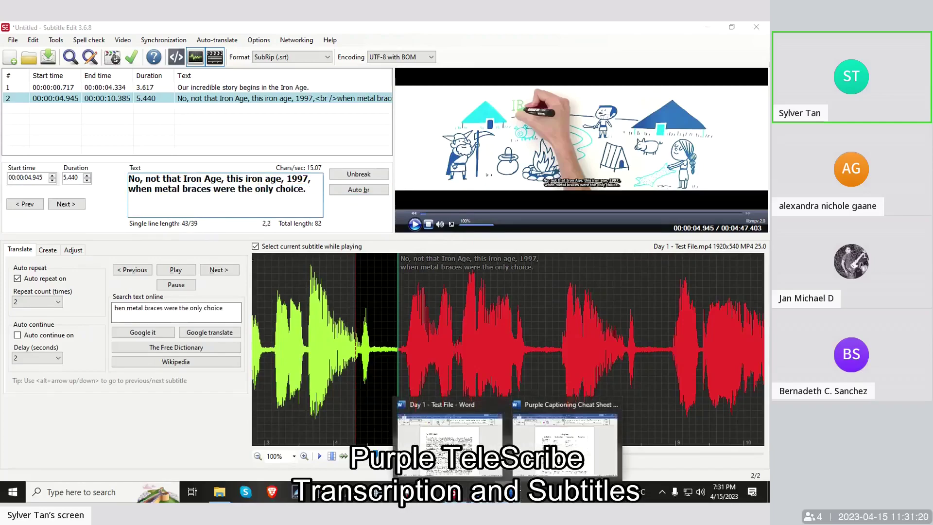
click(563, 430)
click(339, 252)
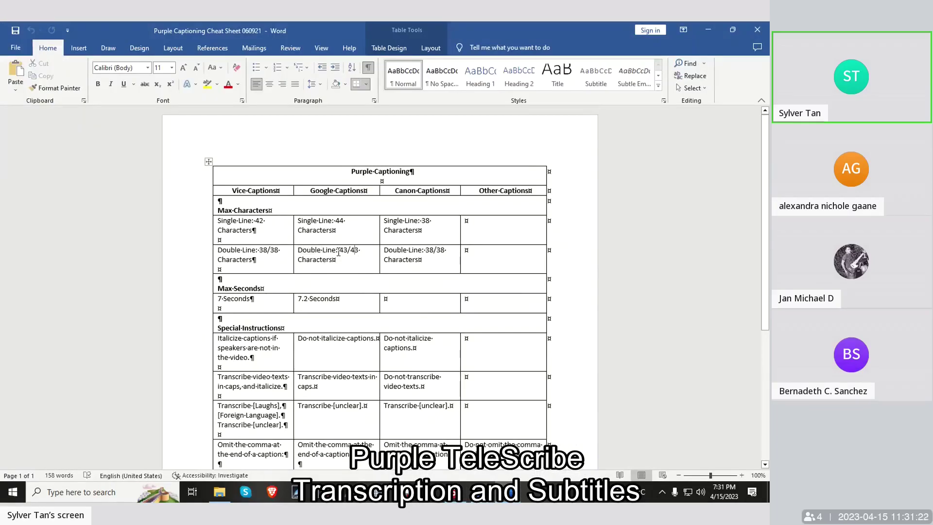
drag(343, 250, 360, 249)
key(alt+Tab)
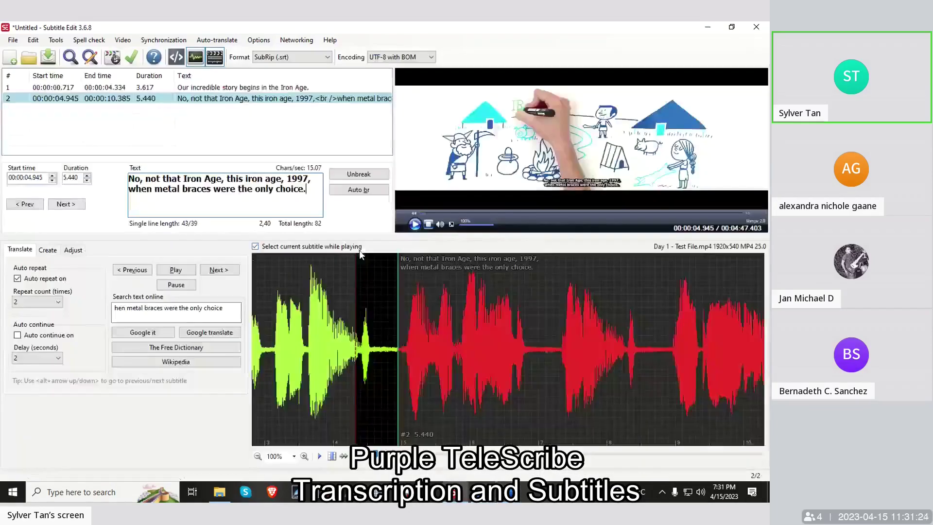
key(alt+Tab)
click(340, 252)
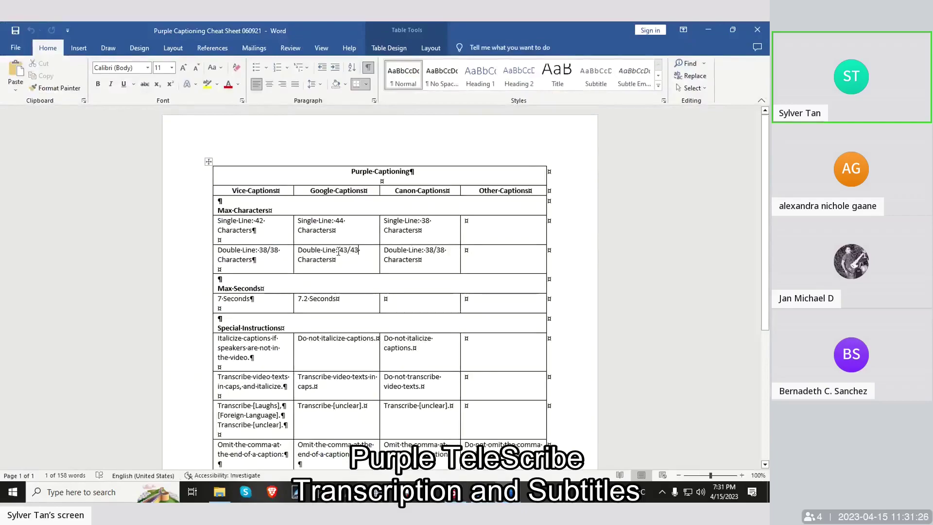
drag(340, 250, 360, 250)
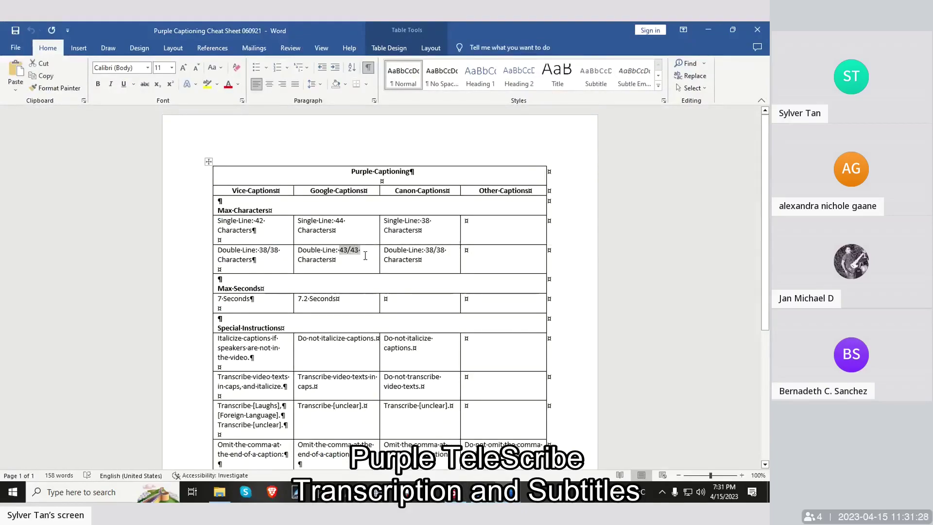
click(347, 258)
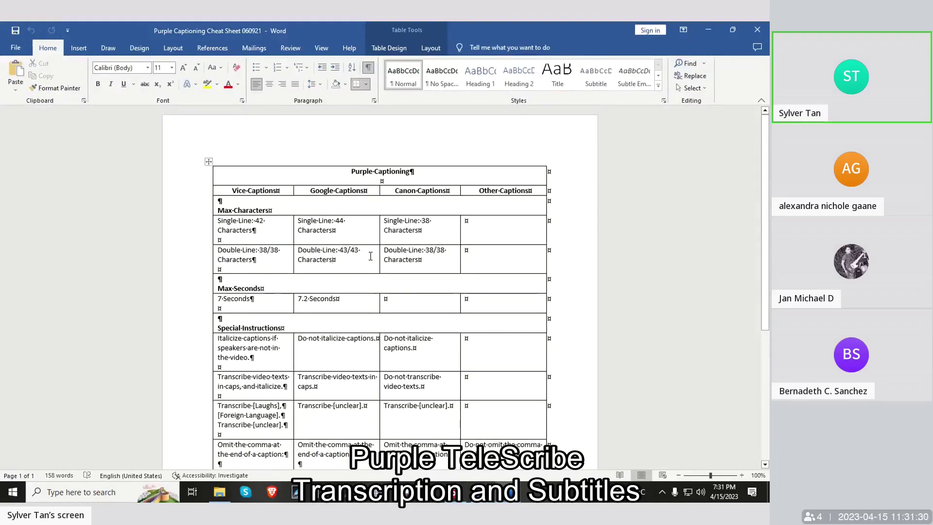
double_click(344, 252)
click(352, 253)
key(alt+Tab)
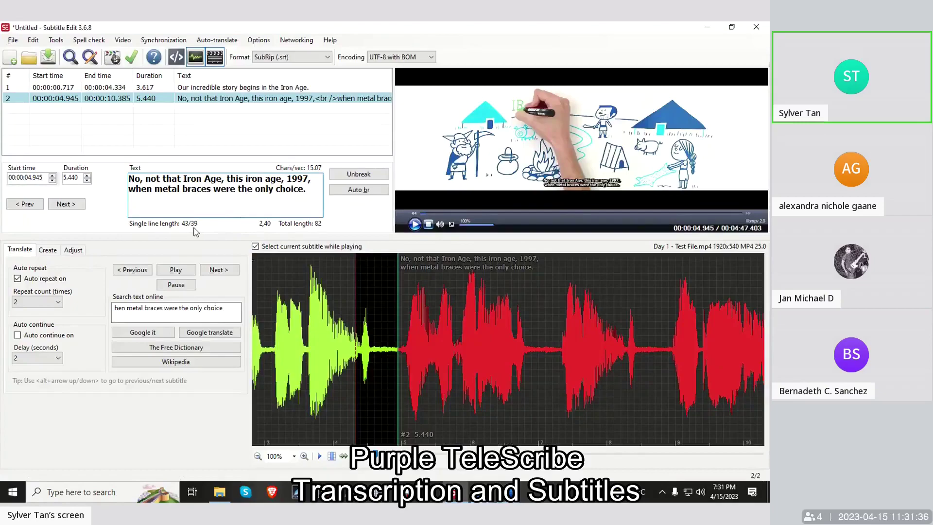
key(Up)
Shift the second subtitle slightly later on the waveform so it starts at 00:00:04.969, and play the video through it
click(442, 301)
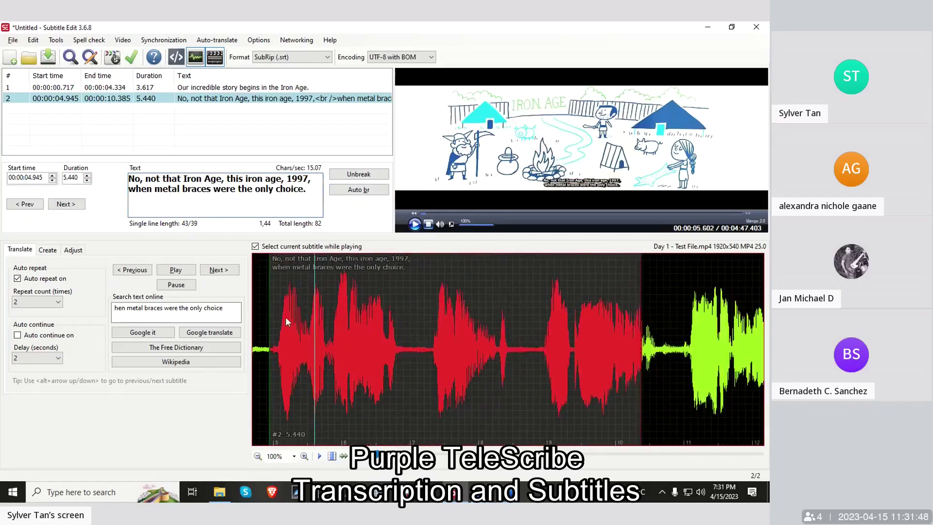
click(285, 317)
drag(280, 329, 283, 328)
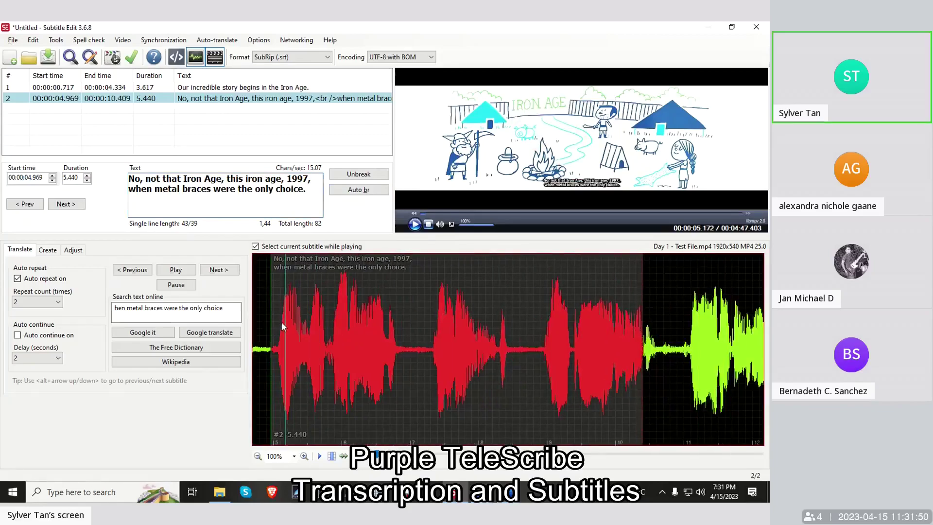
key(space)
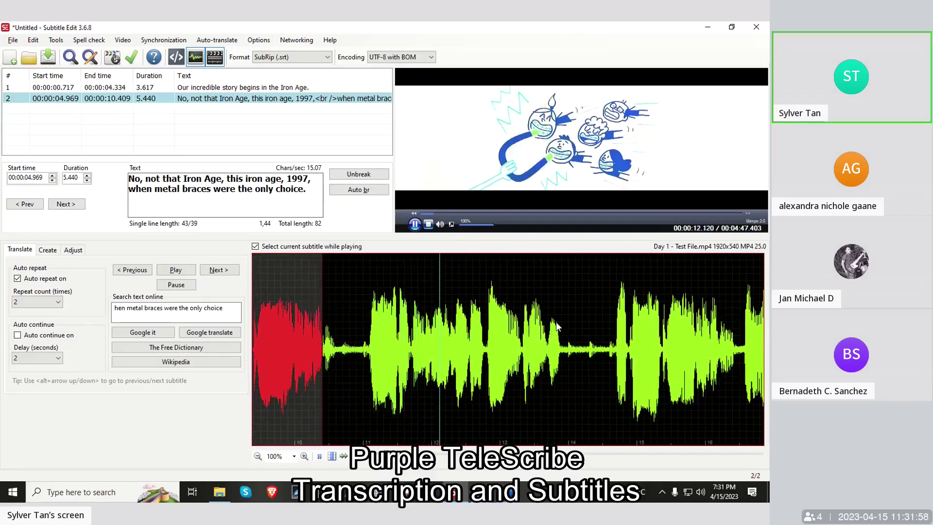
Pause playback and extend the second subtitle's end to 00:00:13.664, where the spoken sentence finishes in the waveform
key(space)
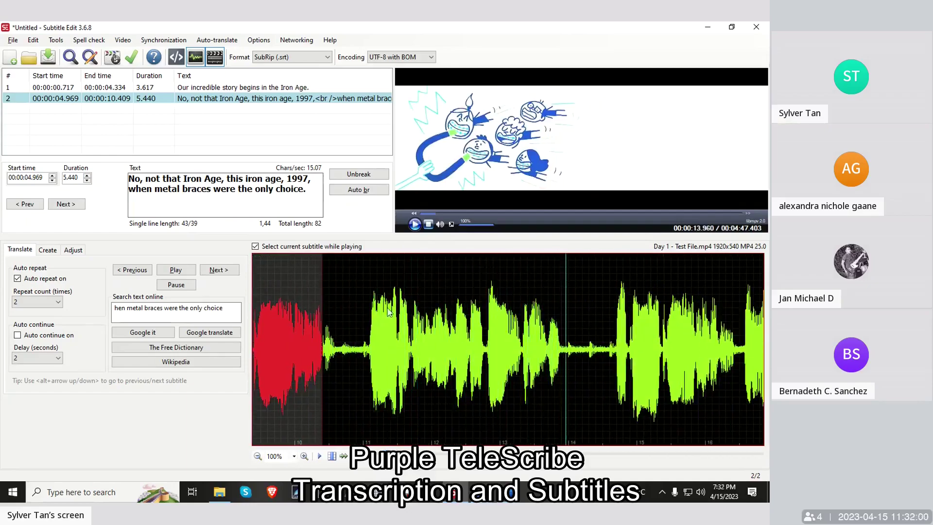
drag(321, 285, 545, 287)
click(387, 283)
key(space)
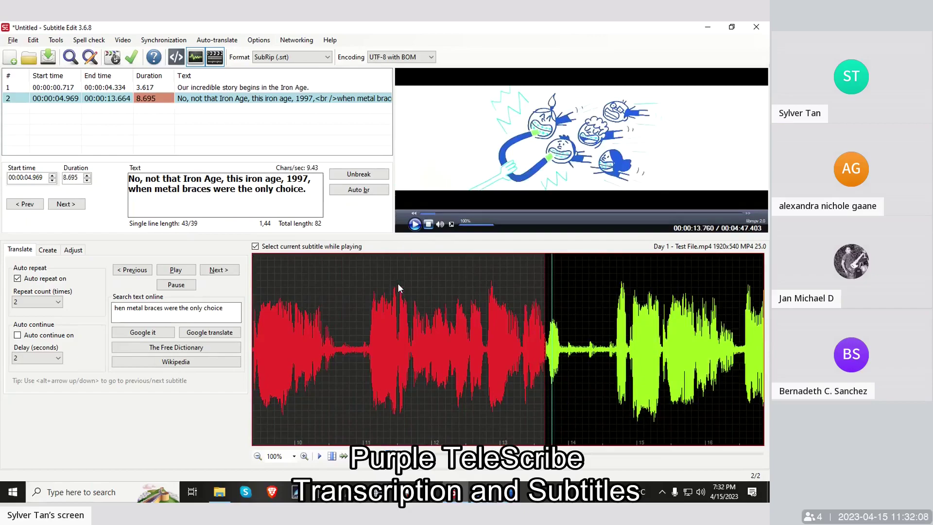
click(360, 293)
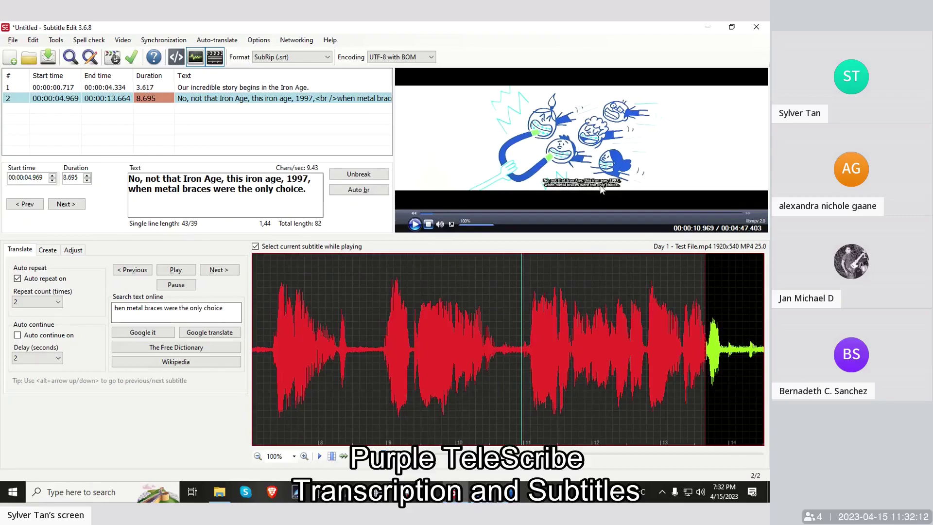
Remove the line break from the second subtitle so its text forms a single line
click(310, 187)
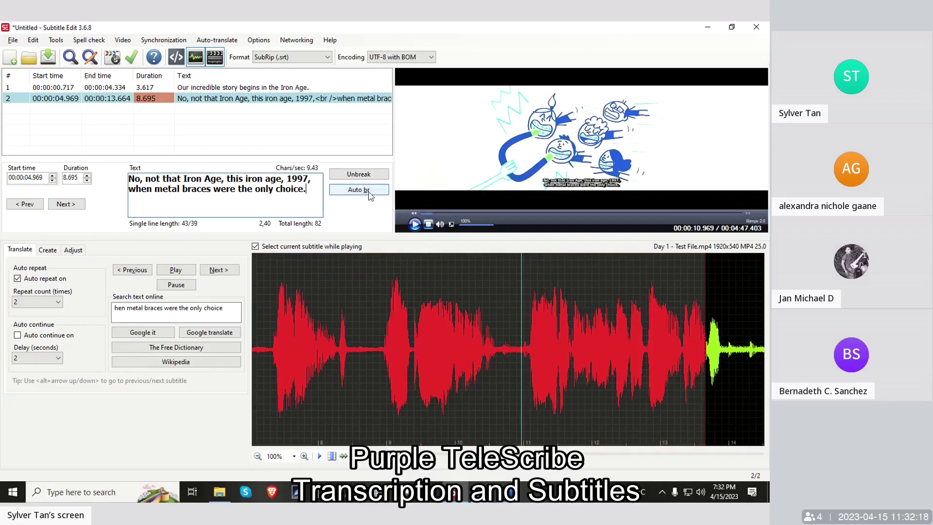
click(316, 179)
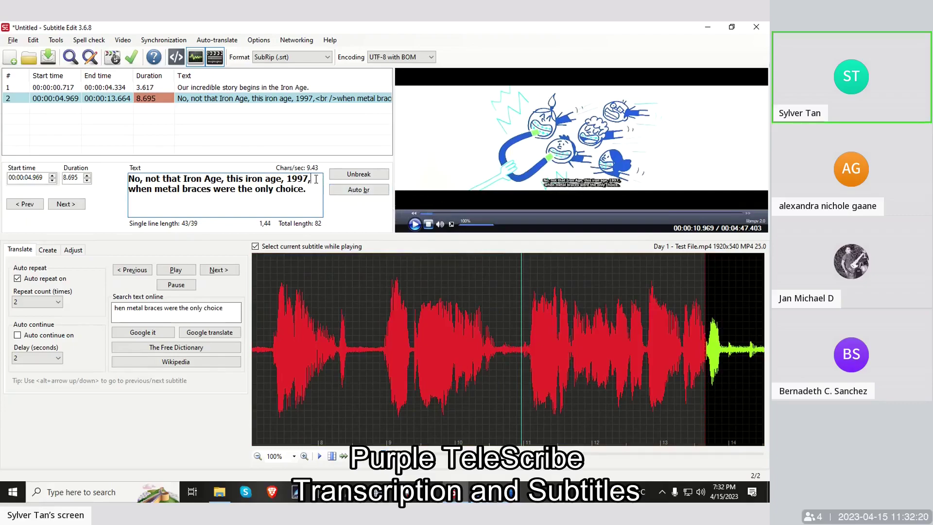
click(355, 178)
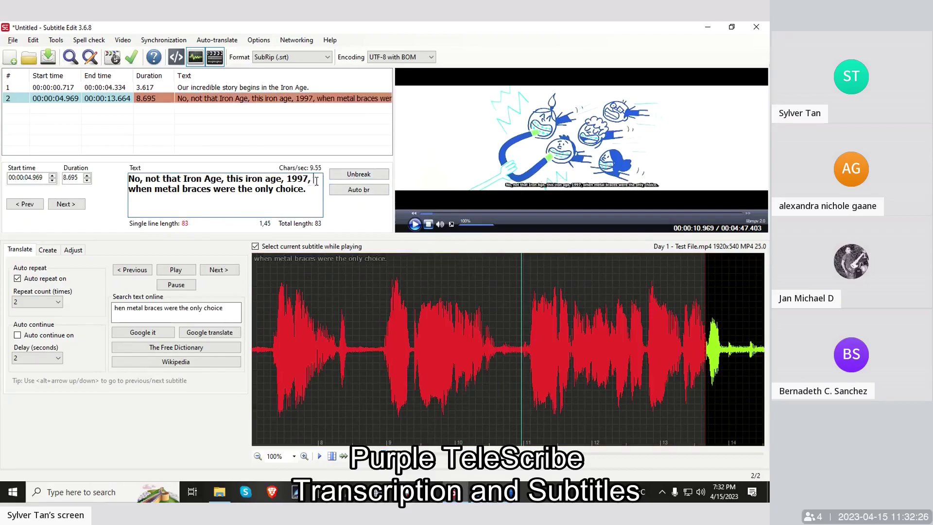
Manually break the second subtitle into three lines, before "this iron age" and before "when metal braces"
click(290, 180)
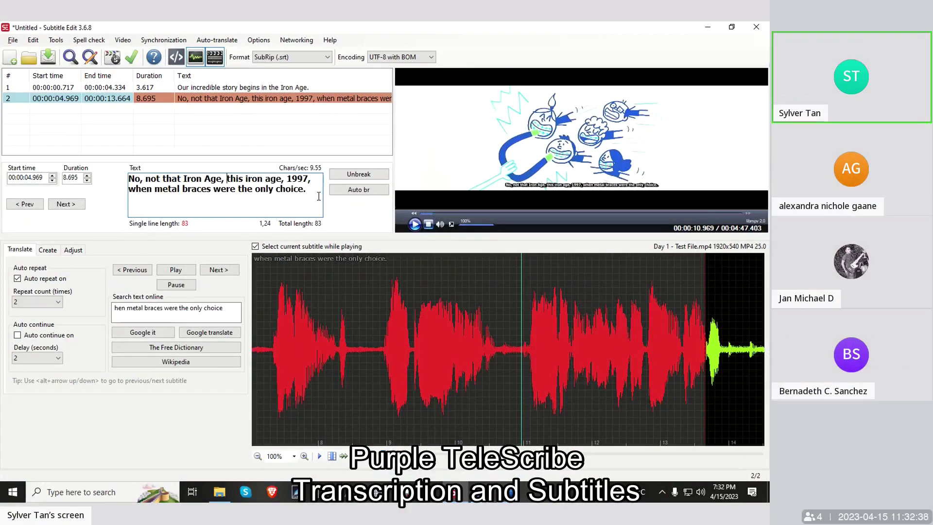
key(Return)
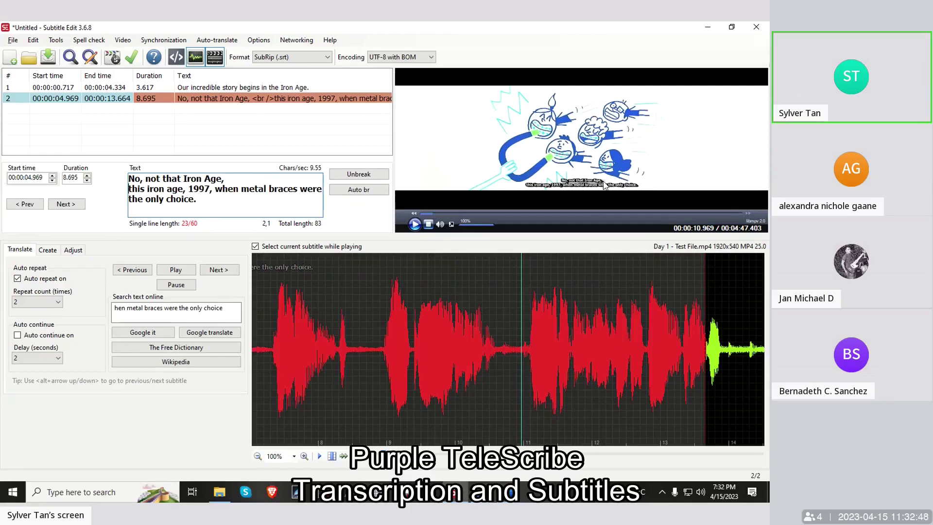
click(214, 190)
key(BackSpace)
key(Return)
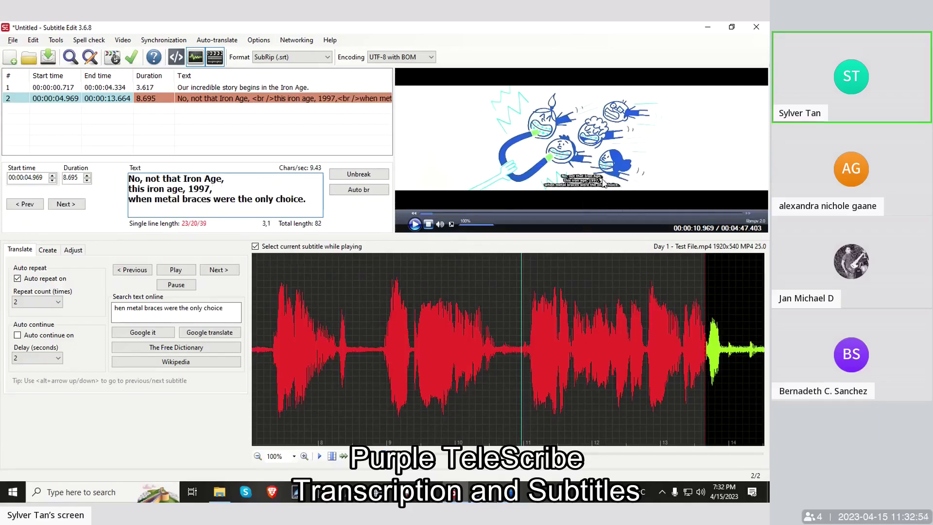
Remove the manual breaks and automatically rebreak the second subtitle into two balanced lines
click(227, 198)
key(BackSpace)
click(266, 179)
click(368, 193)
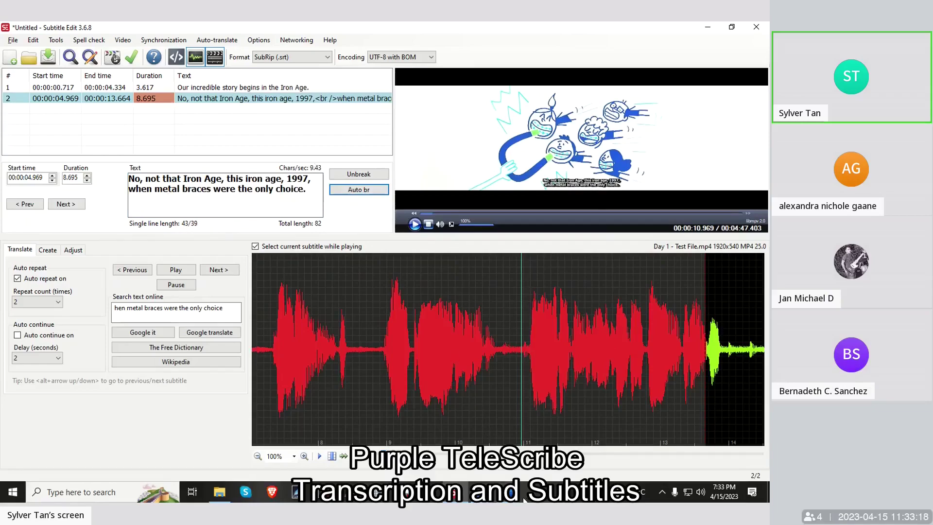
Check the highlighted sentence in the Day 1 - Test File transcript in Word and return to Subtitle Edit
click(509, 491)
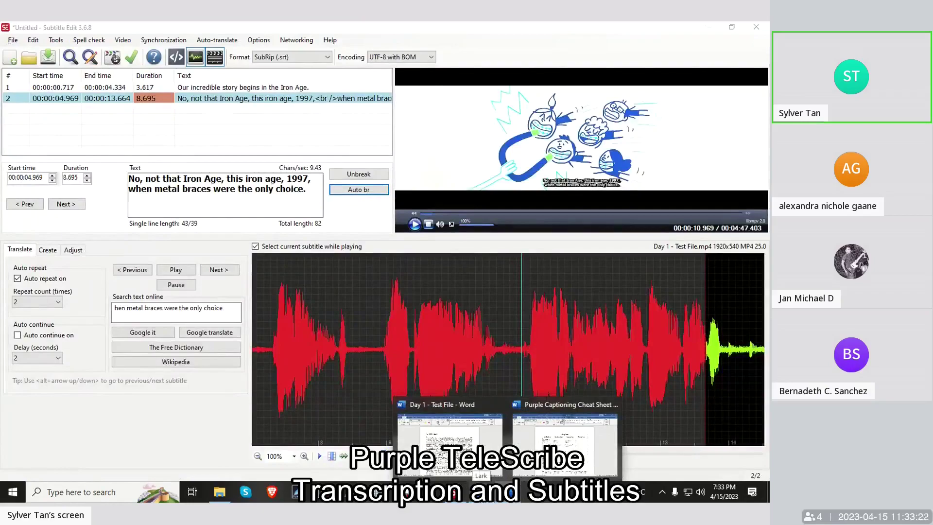
click(481, 492)
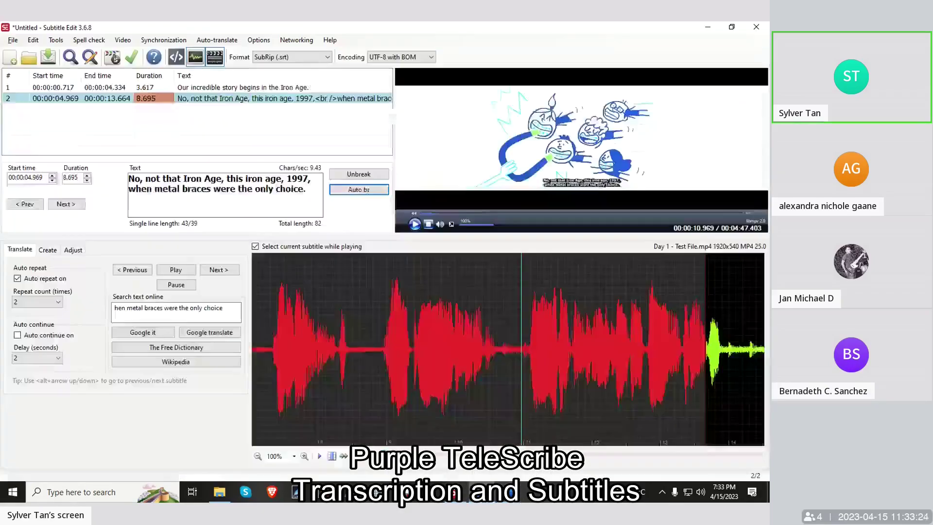
mouse_move(451, 492)
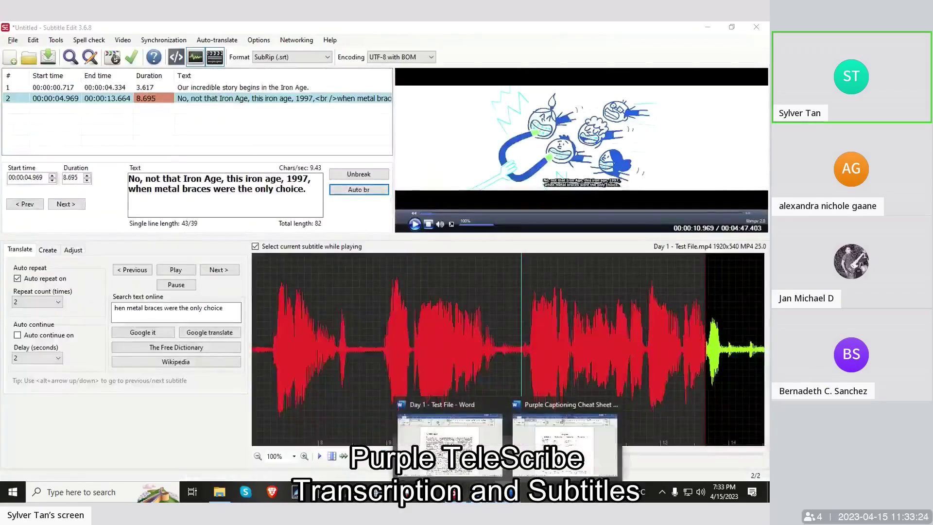
click(398, 433)
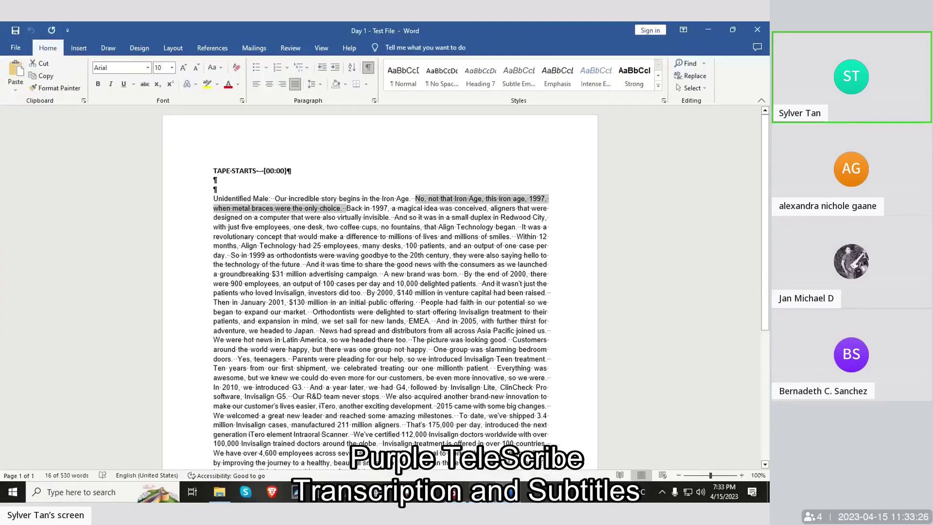
click(481, 492)
mouse_move(505, 492)
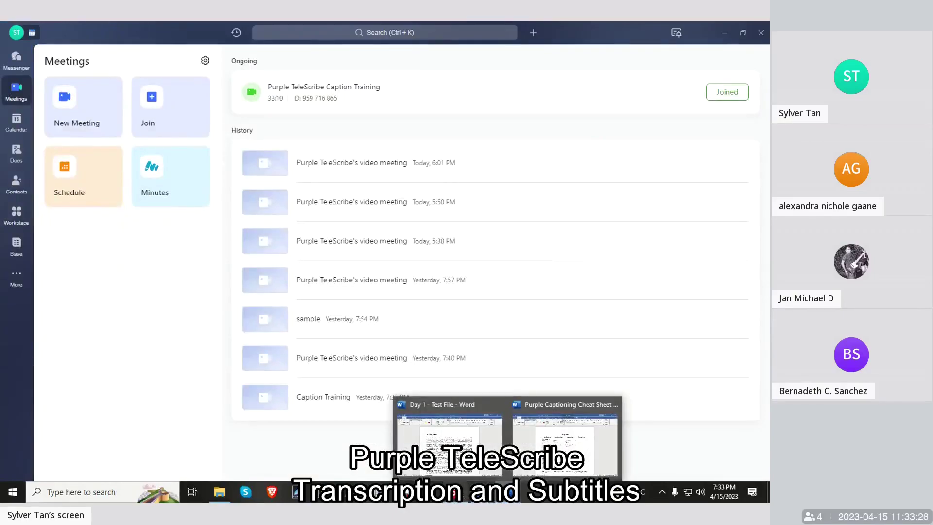
click(454, 492)
Delete the second subtitle line from the subtitle list
right_click(277, 103)
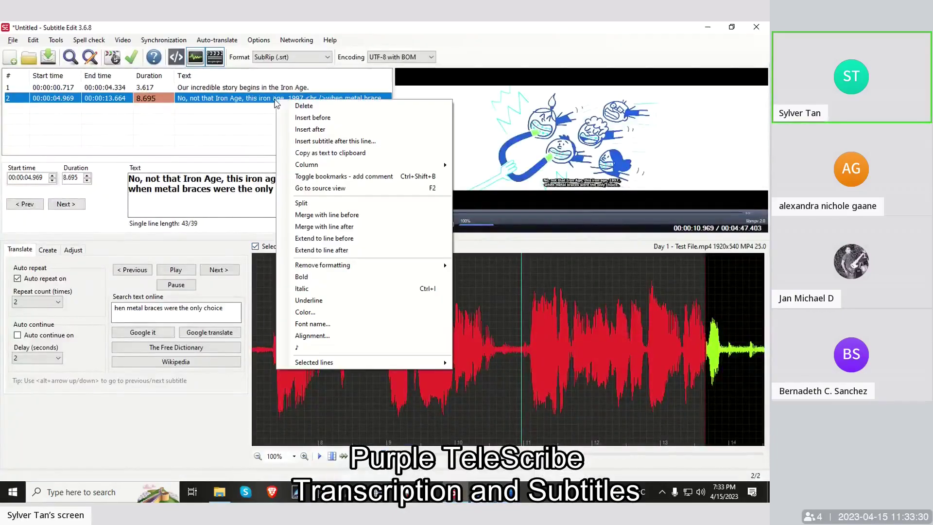
right_click(257, 98)
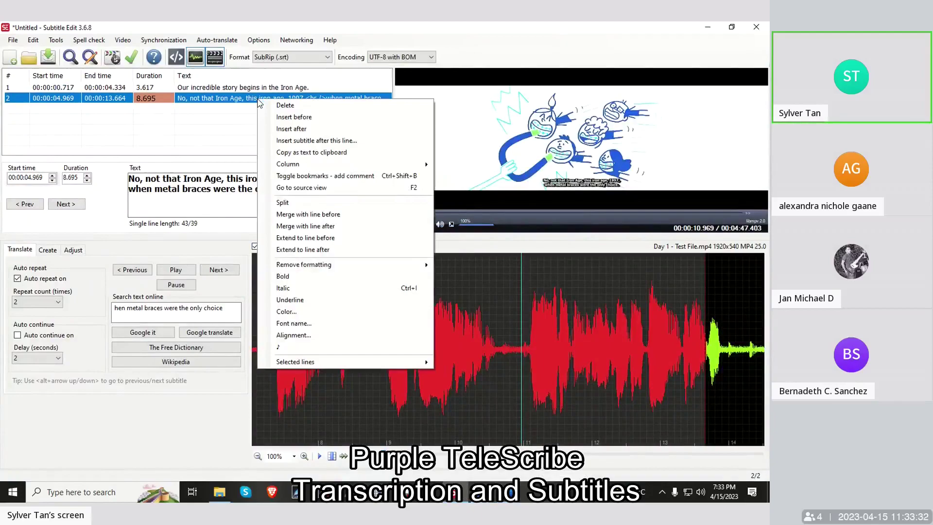
click(289, 105)
click(347, 290)
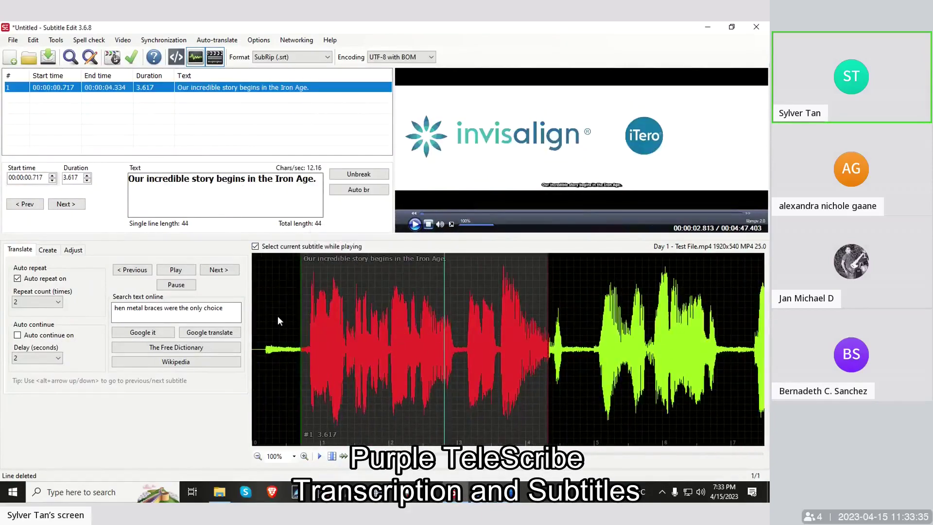
Play the video past the end of the first subtitle to hear where the next sentence begins
click(278, 316)
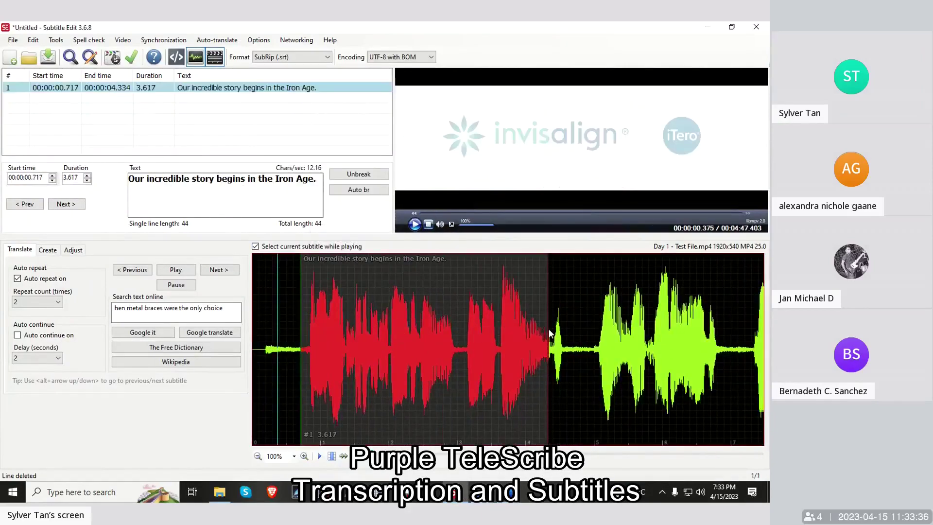
click(520, 330)
key(space)
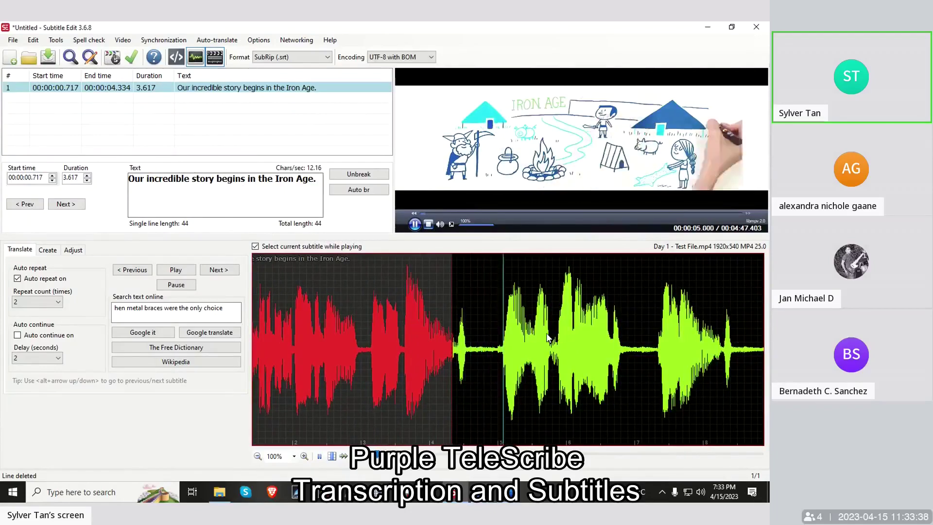
key(space)
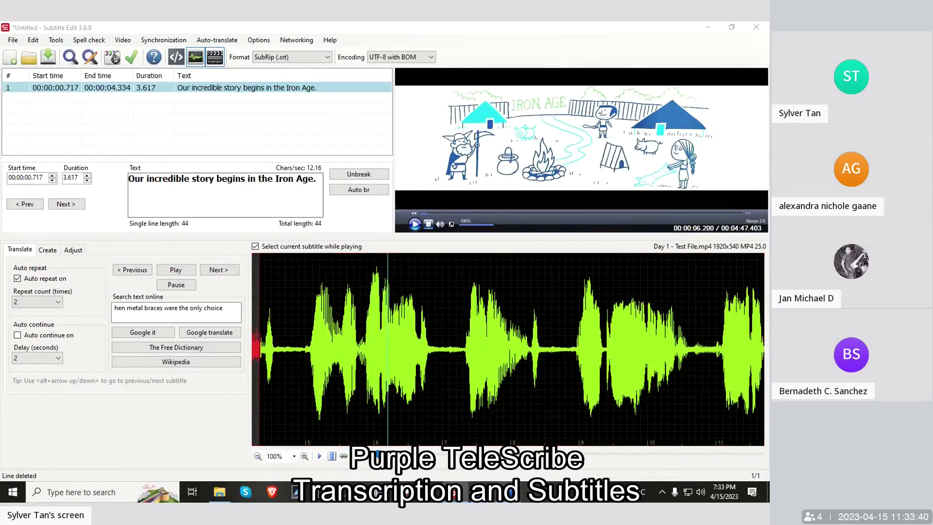
From the Word transcript, insert "No, not that Iron Age, this iron age, 1997, when metal braces were the only choice." as a subtitle at 00:00:04.969
mouse_move(510, 492)
click(449, 421)
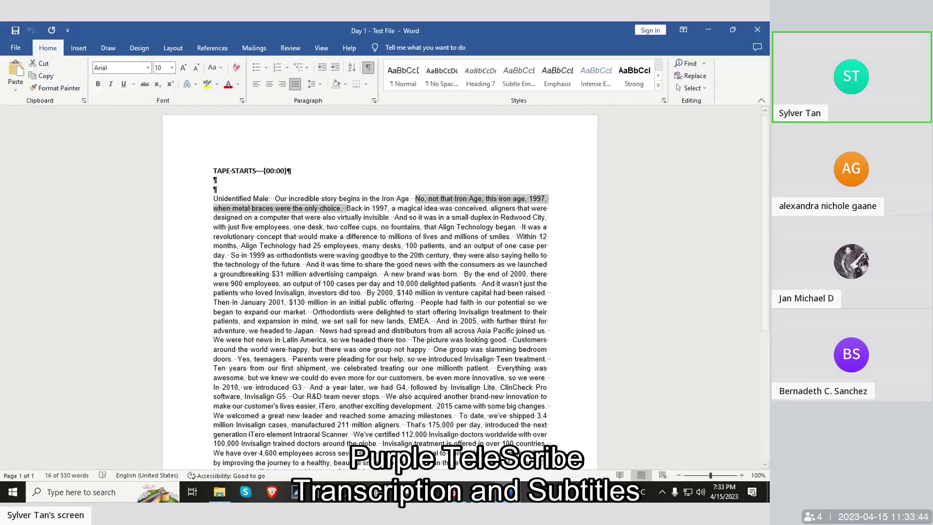
mouse_move(510, 492)
mouse_move(563, 437)
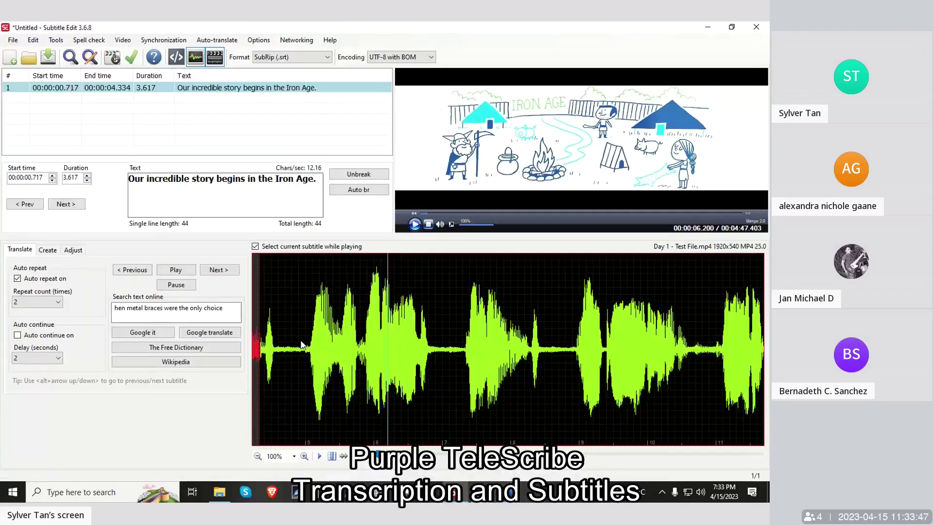
click(302, 344)
scroll(302, 343, up, 1)
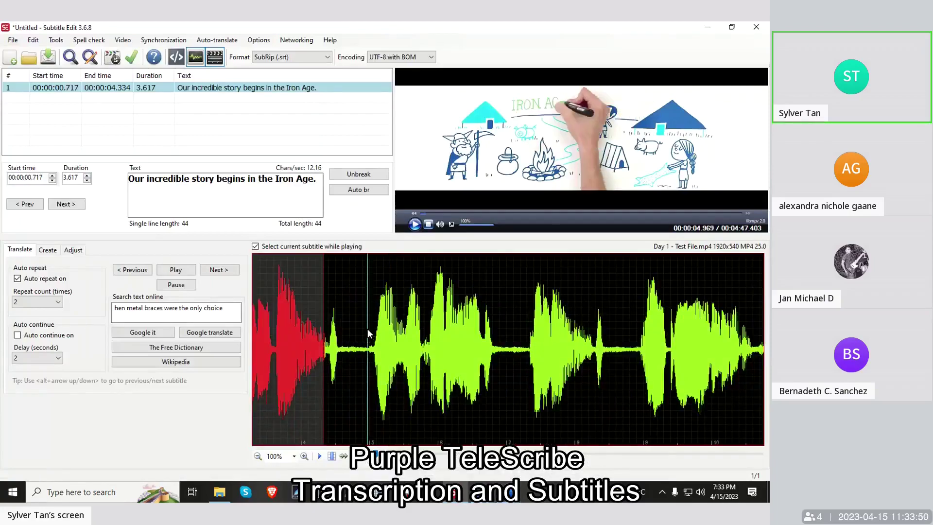
text(No, not that Iron Age, this iron age, 1997, when metal braces were the only choice.)
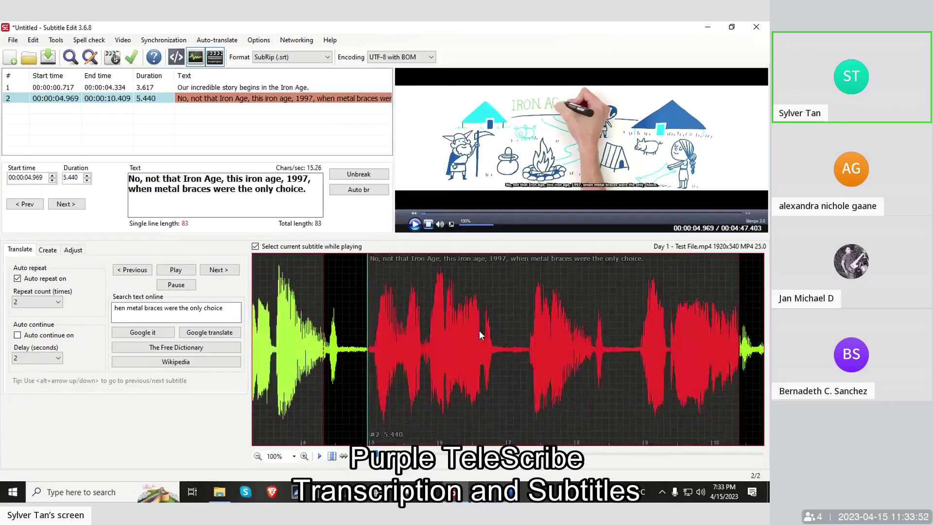
Play through the rest of the spoken sentence and extend the second subtitle's end to 00:00:13.679
key(space)
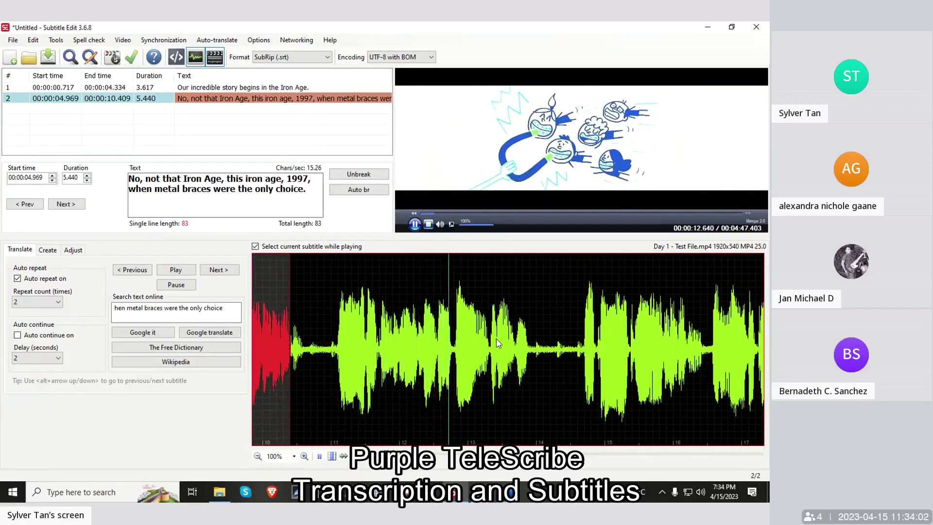
key(space)
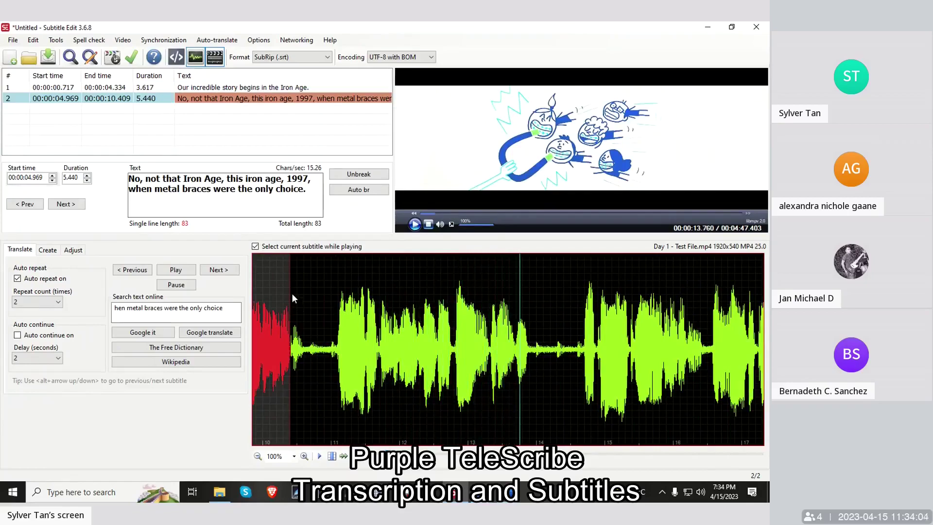
drag(292, 296, 514, 316)
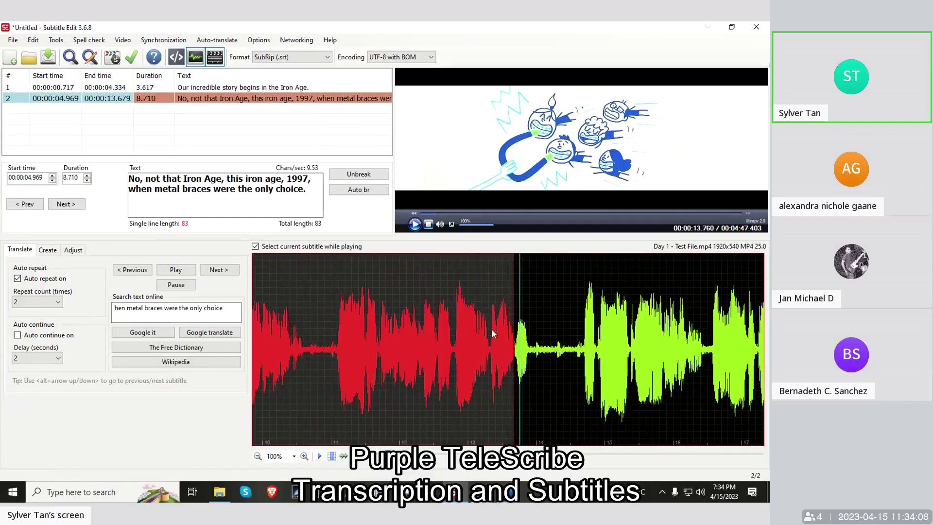
click(491, 328)
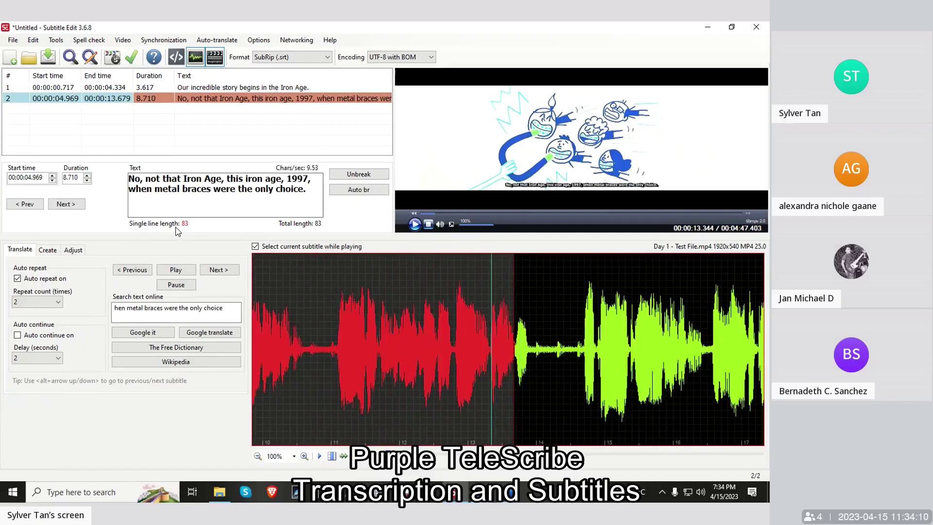
Automatically break the second subtitle's text into two balanced lines and select that subtitle in the list
click(306, 191)
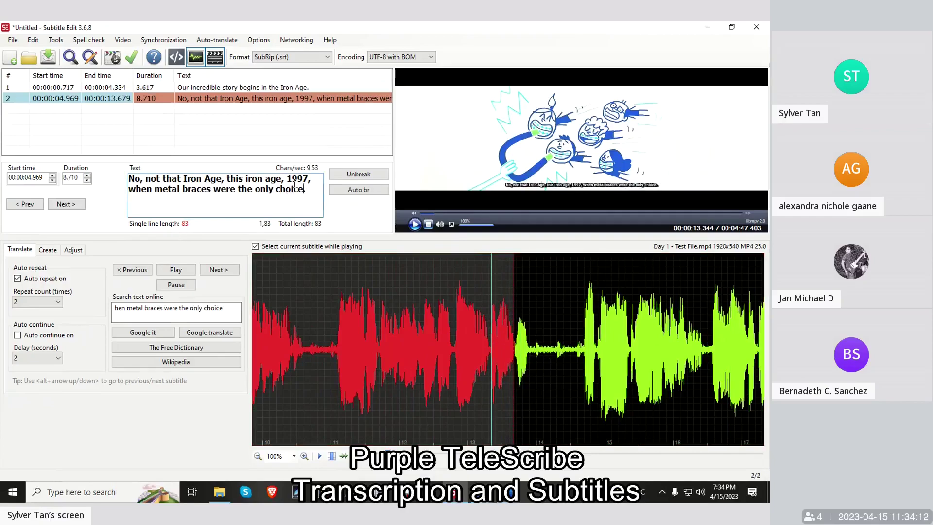
key(Right)
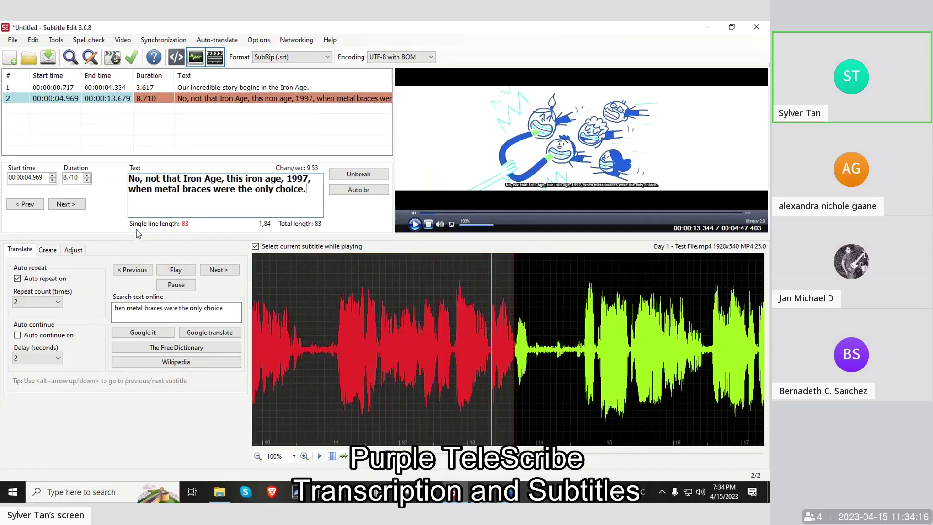
click(211, 187)
click(354, 191)
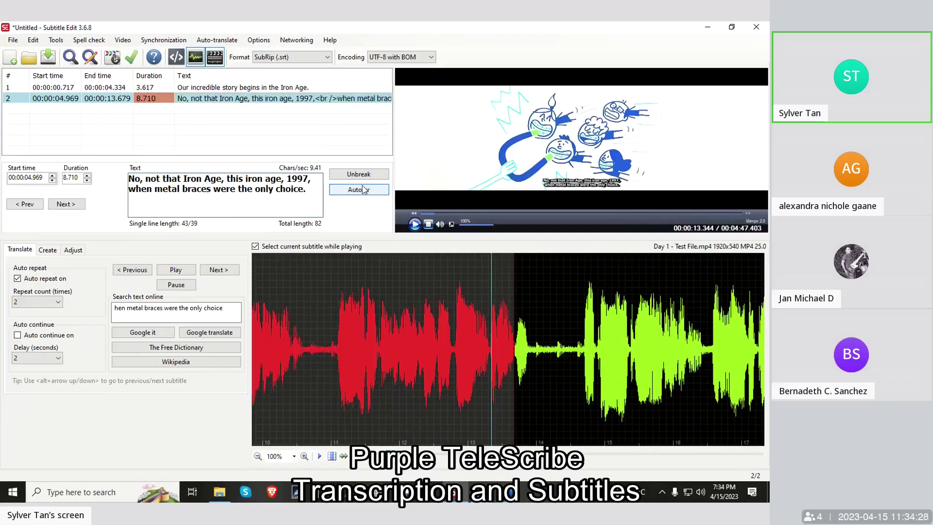
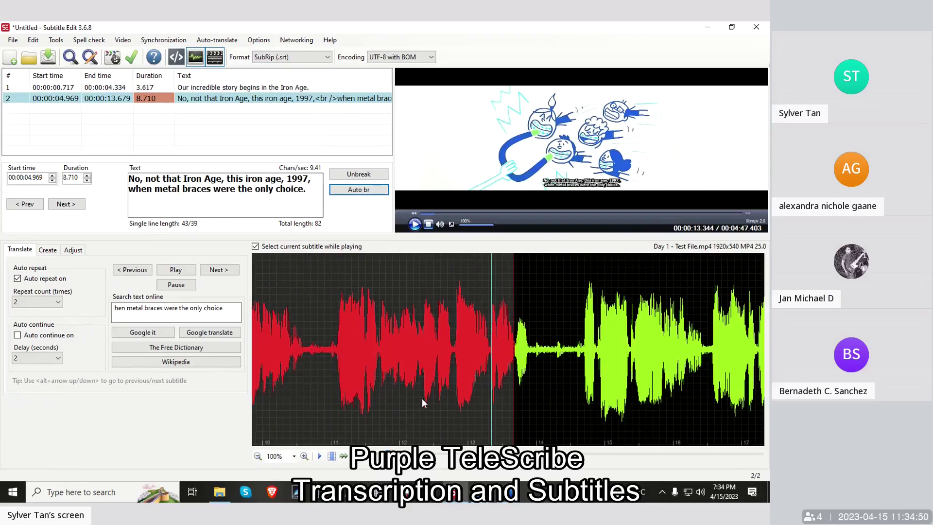
click(448, 319)
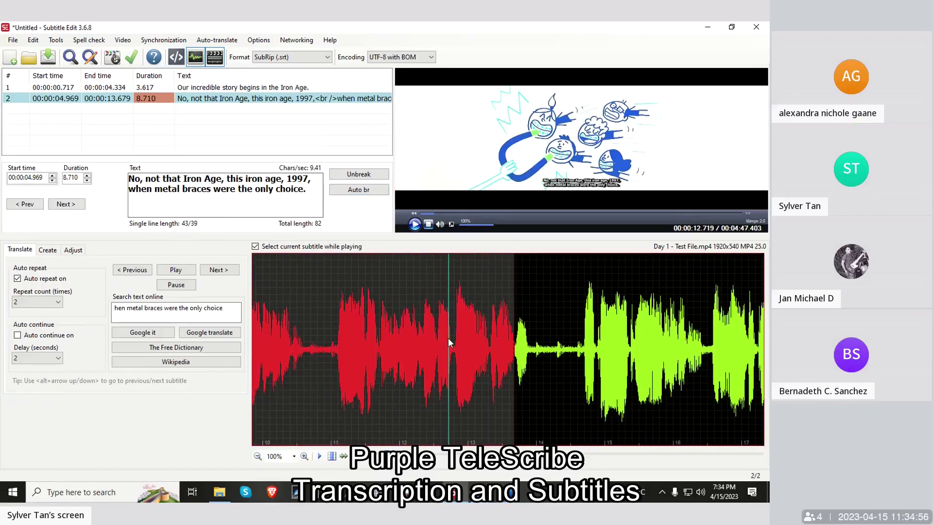
click(154, 99)
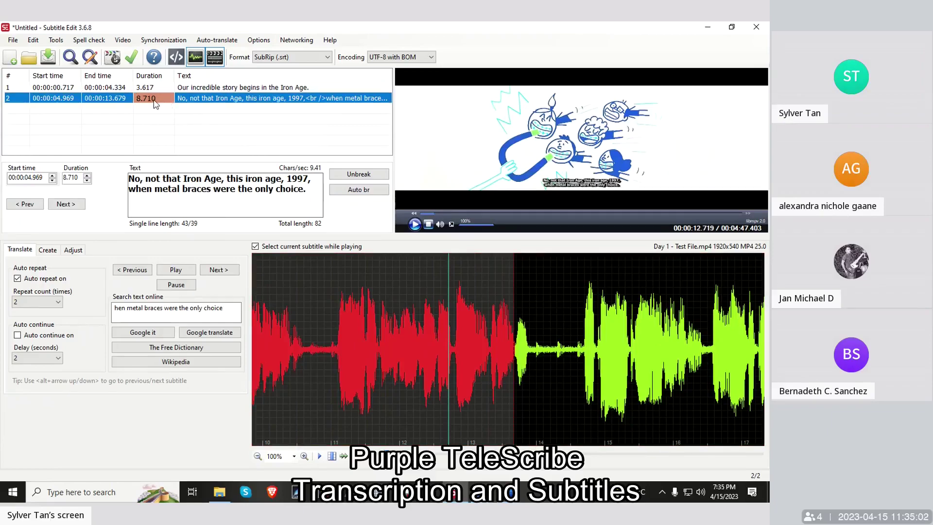
Compare the two subtitles in the list and check the duration of the second one
click(209, 90)
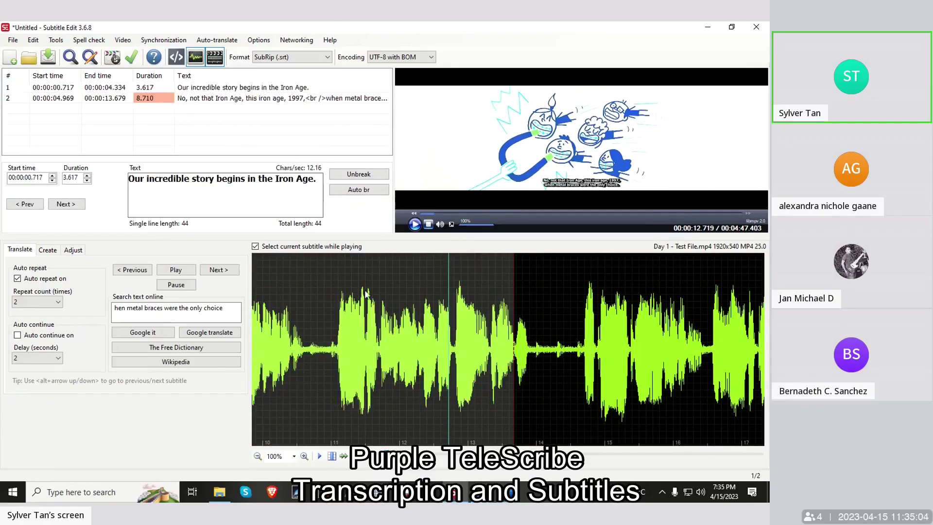
click(409, 324)
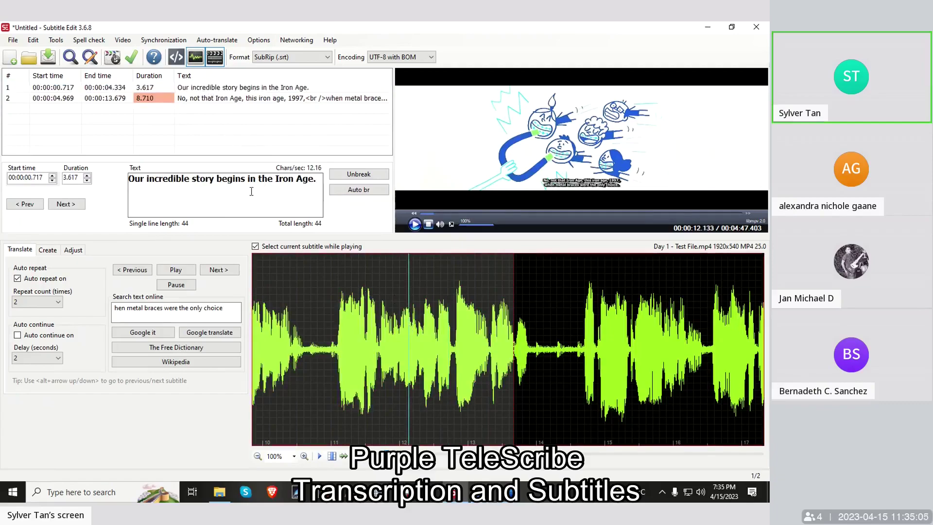
click(214, 98)
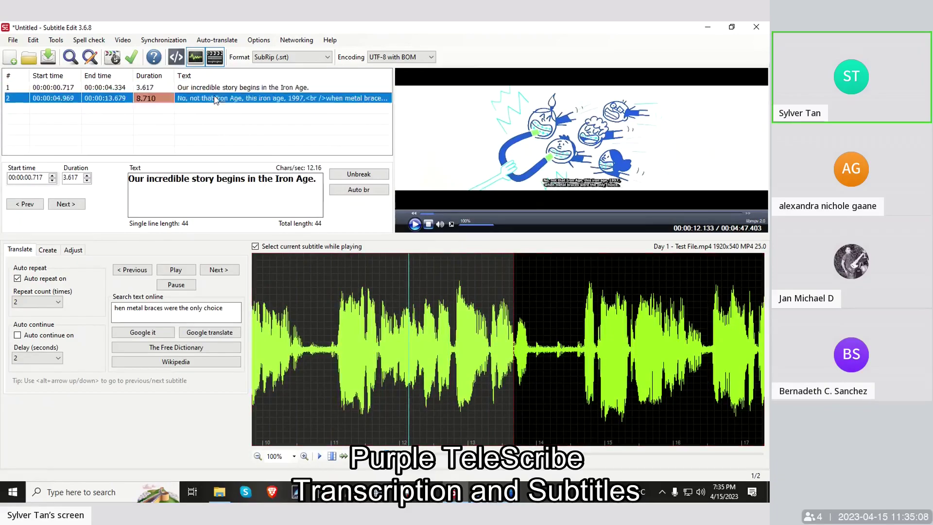
click(237, 112)
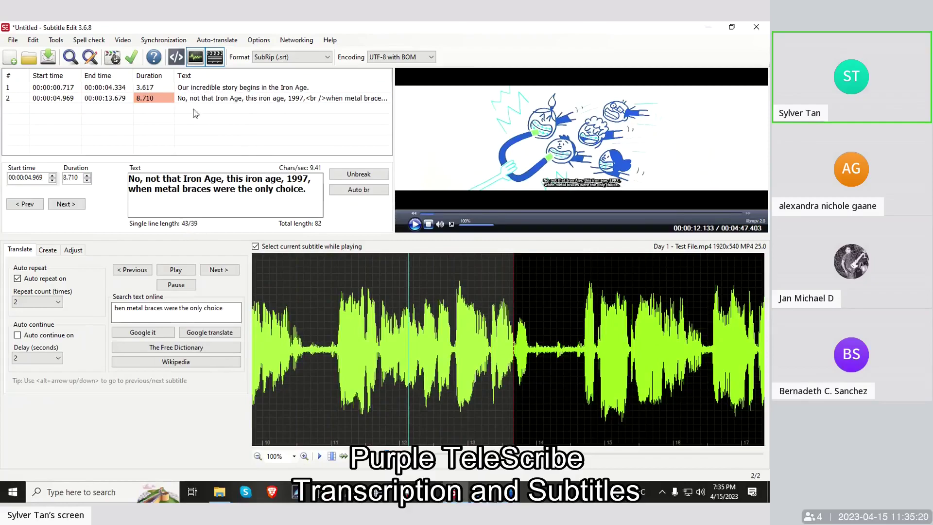
click(150, 100)
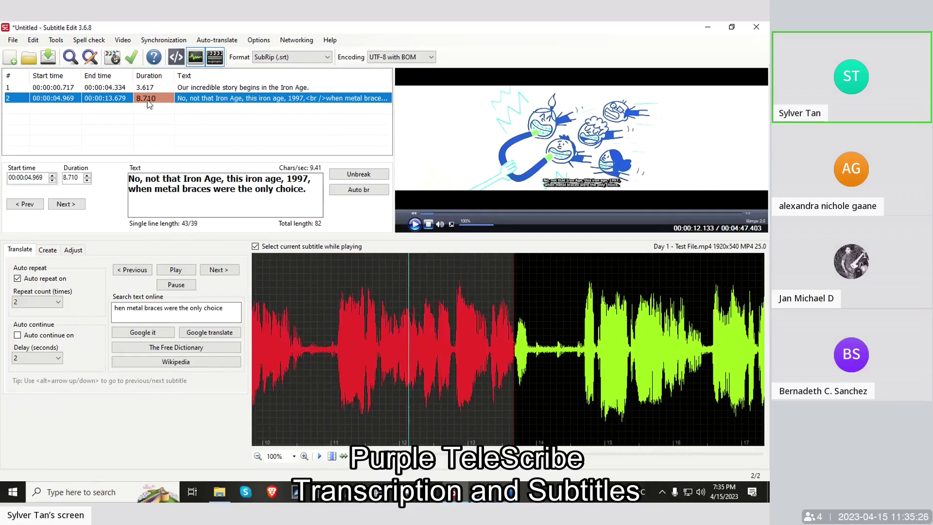
Switch to the Purple Captioning Cheat Sheet in Word, check the maximum seconds for Google Captions, and return to Subtitle Edit
click(505, 492)
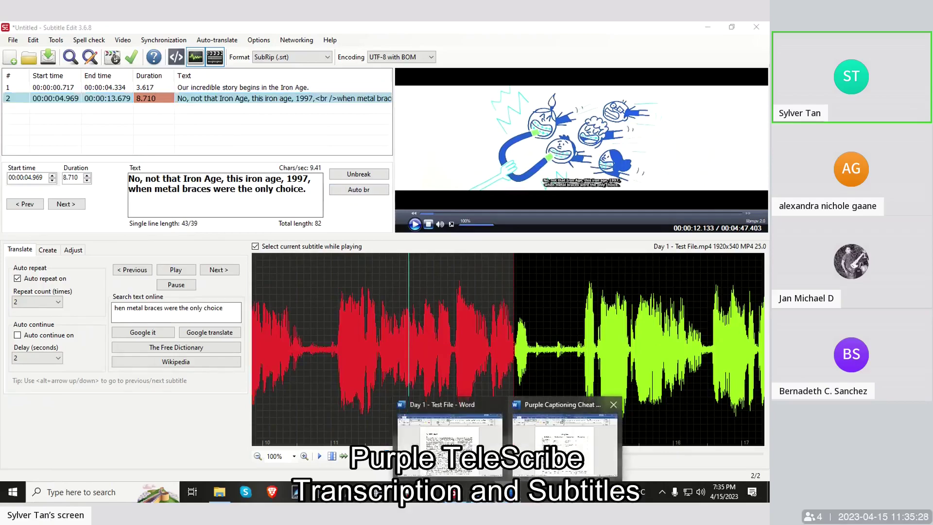
click(564, 440)
click(300, 301)
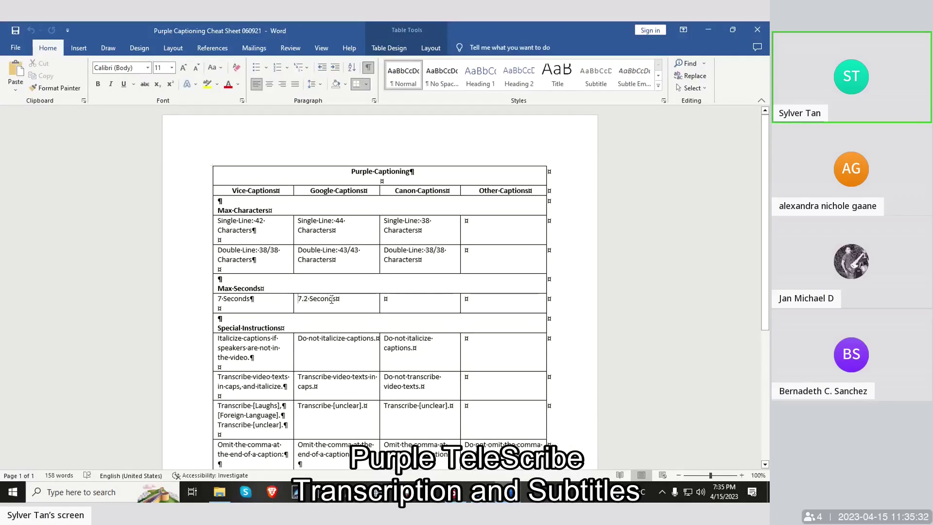
drag(298, 299, 329, 299)
click(708, 30)
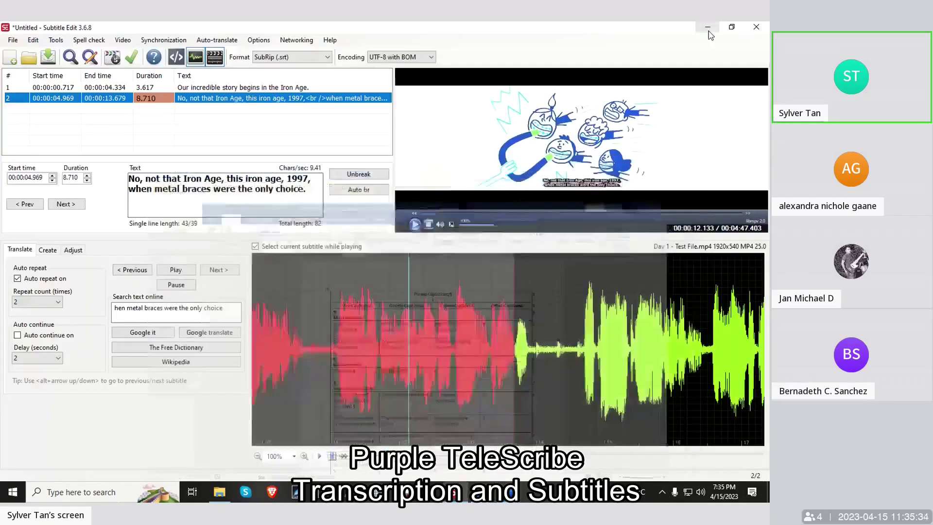
Cut "when metal braces were the only choice." from the second subtitle and remove the leftover line break and comma after "1997"
click(313, 192)
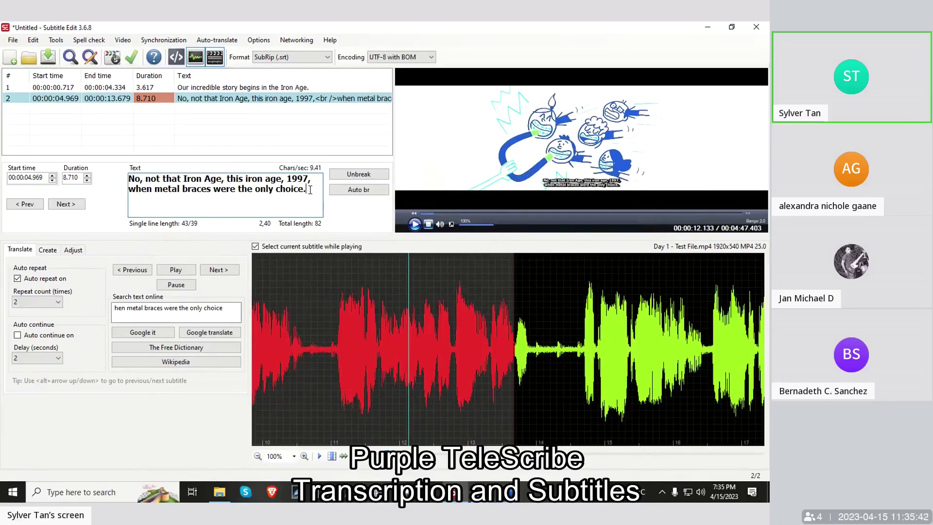
drag(310, 189, 131, 197)
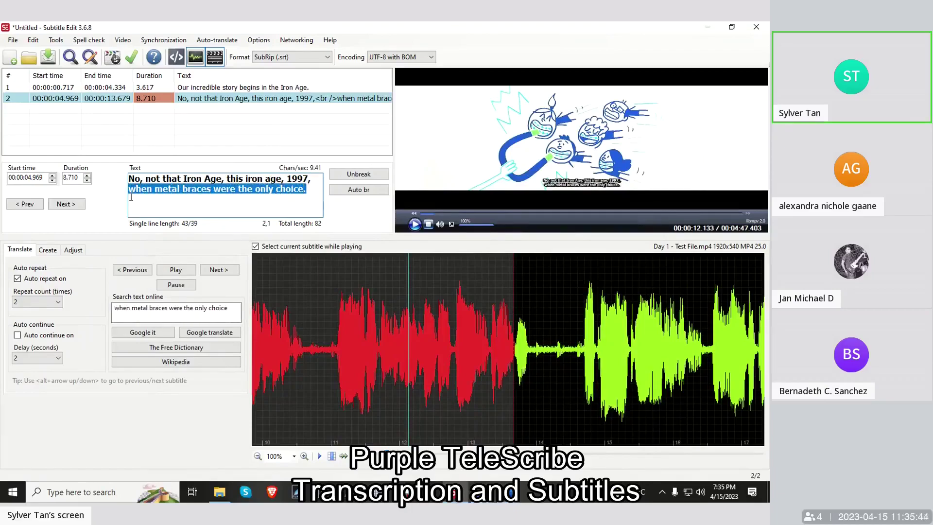
click(307, 189)
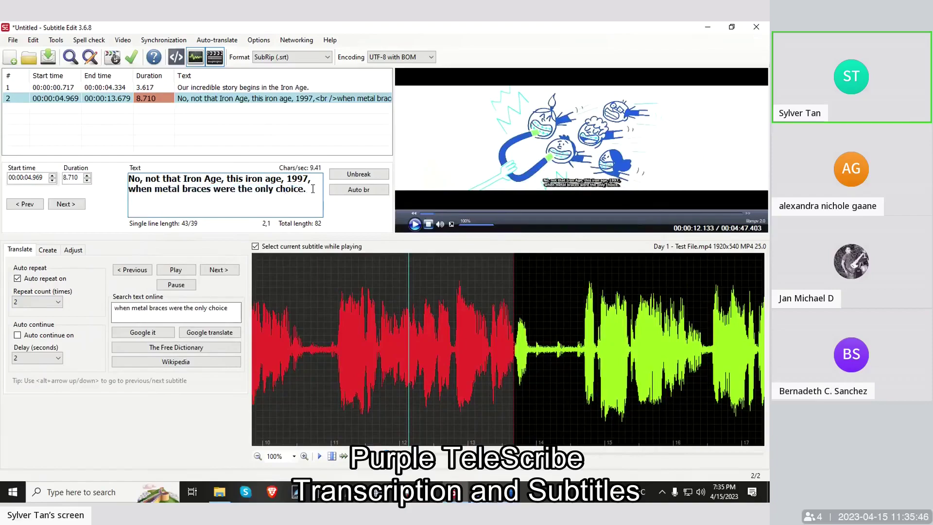
drag(307, 189, 128, 191)
key(ctrl+c)
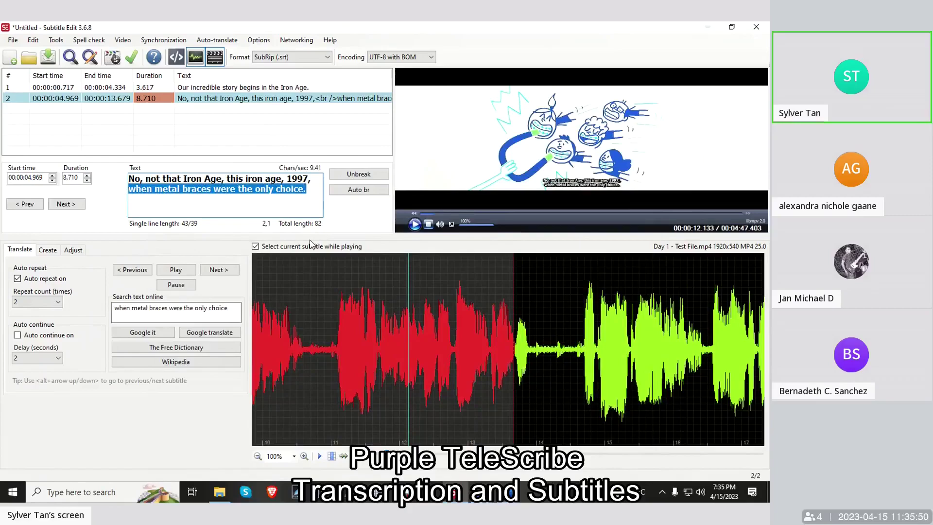
key(Delete)
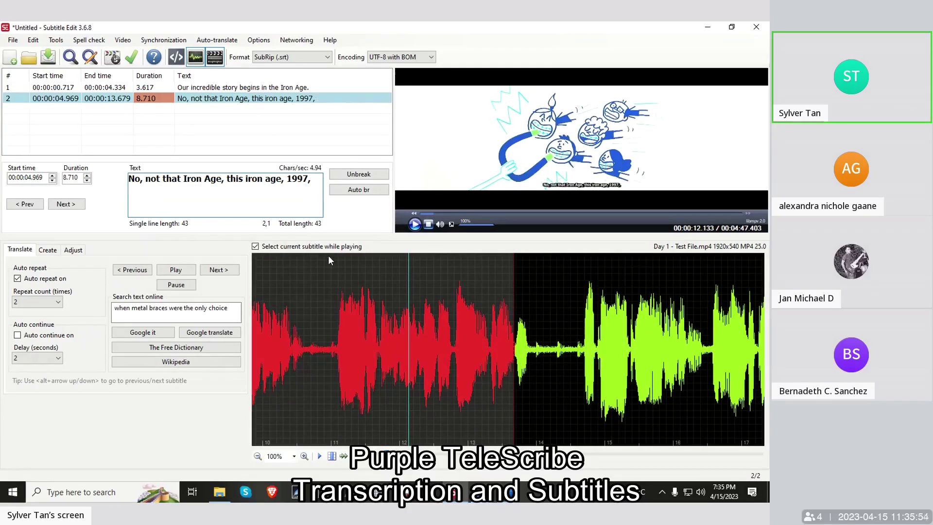
scroll(366, 309, up, 2)
key(BackSpace)
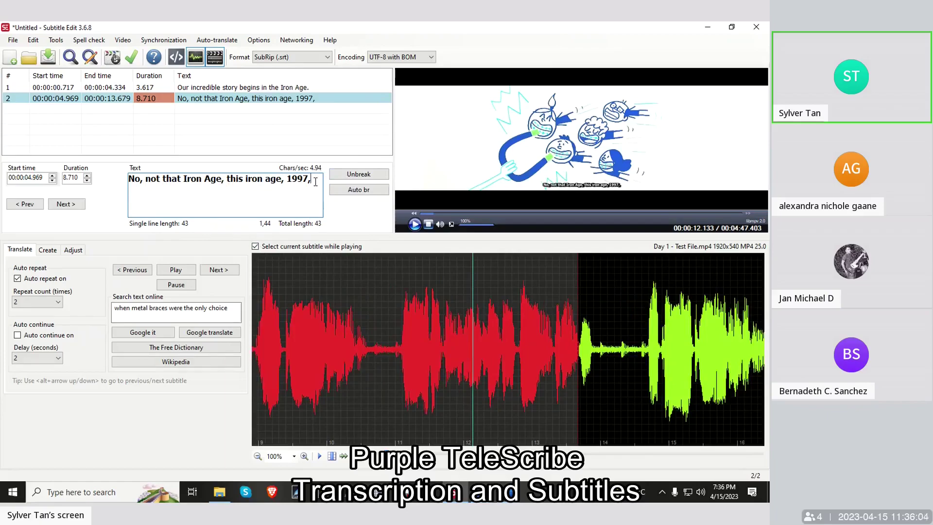
key(BackSpace)
Play the second subtitle's audio through "1997" and shorten that subtitle's end to 00:00:10.671
click(336, 275)
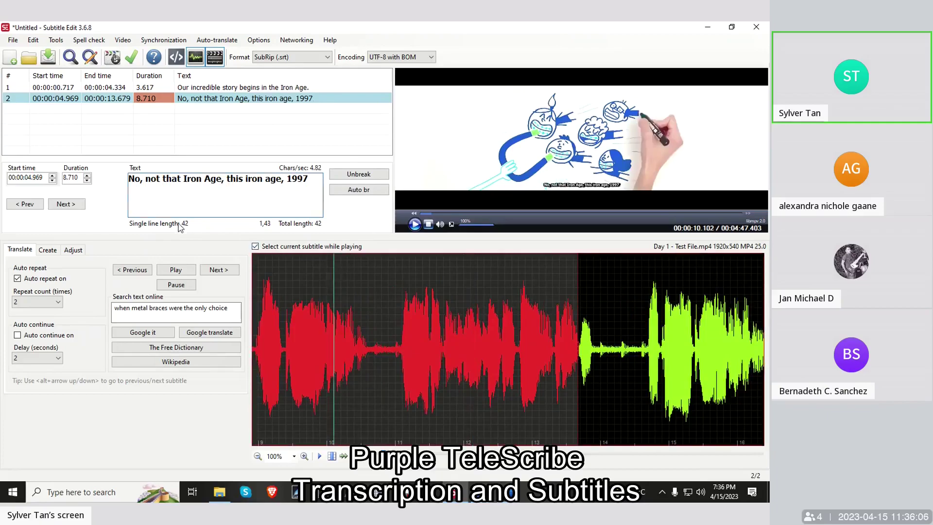
scroll(378, 375, up, 3)
scroll(383, 356, up, 5)
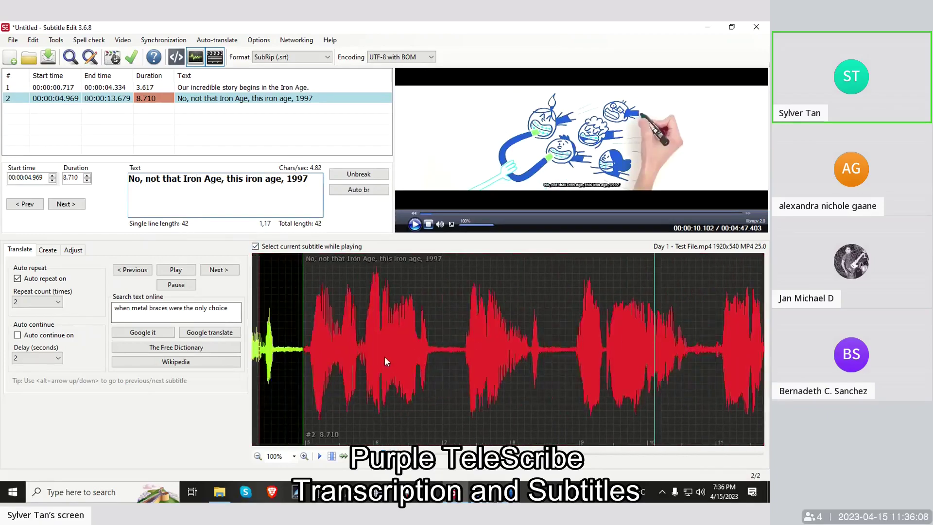
click(380, 301)
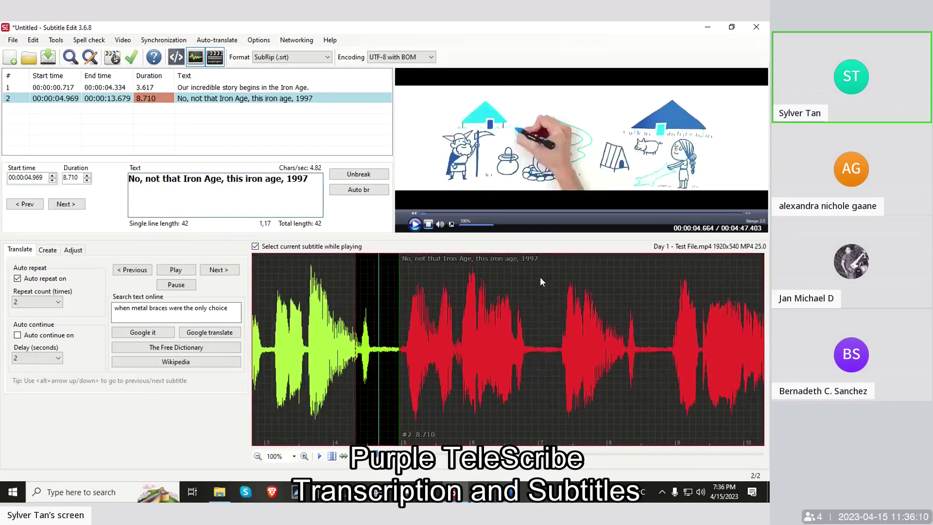
key(space)
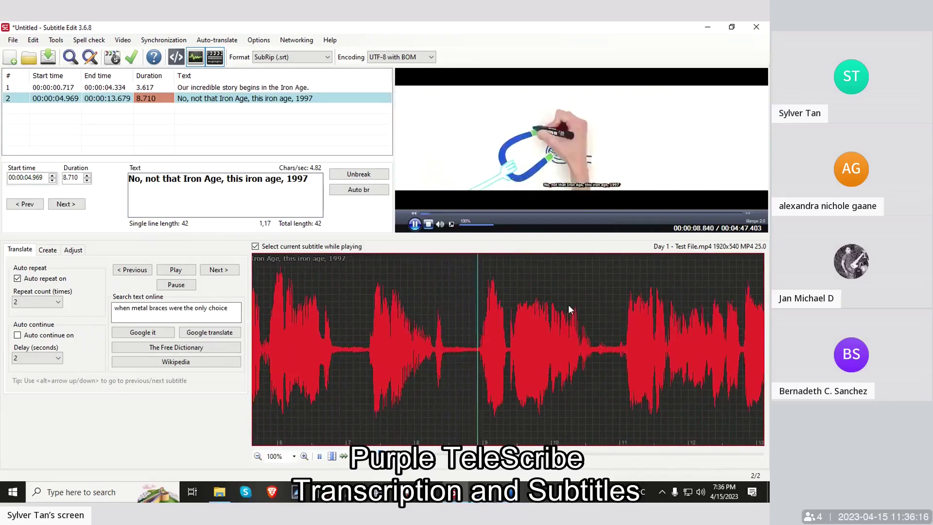
key(space)
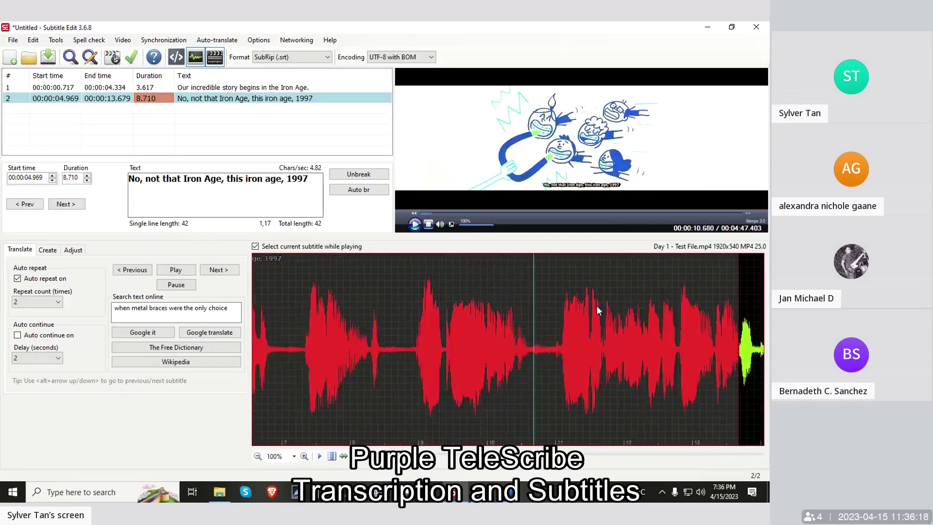
scroll(597, 305, down, 3)
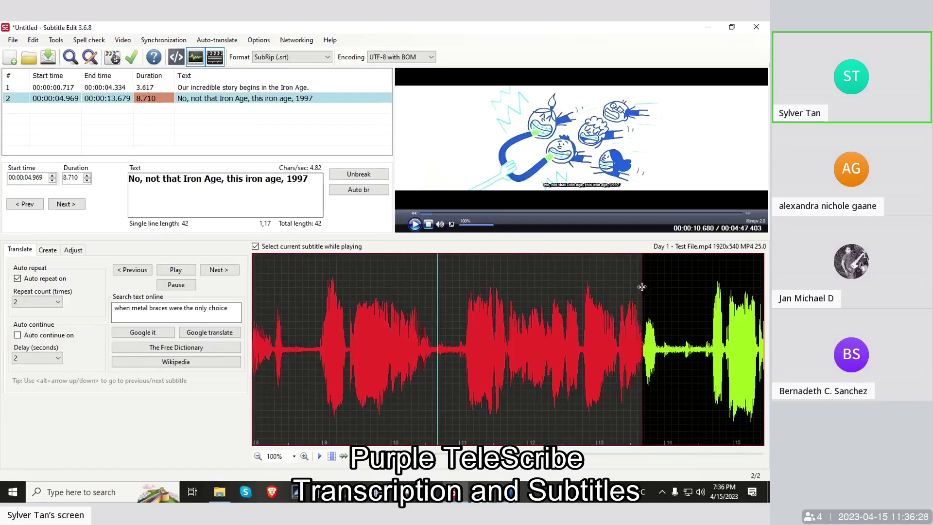
drag(642, 287, 437, 319)
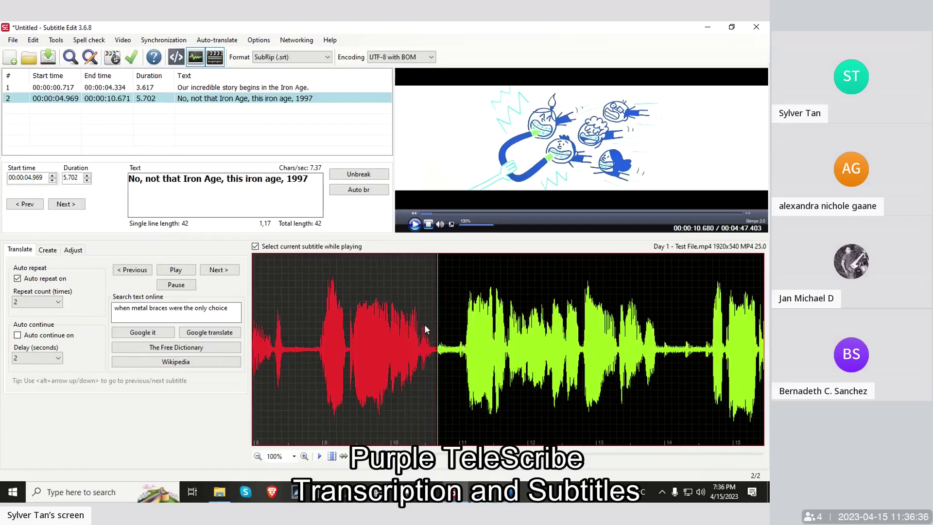
Insert the cut line "when metal braces were the only choice." as a third subtitle starting at 00:00:11.016 and select it
click(410, 319)
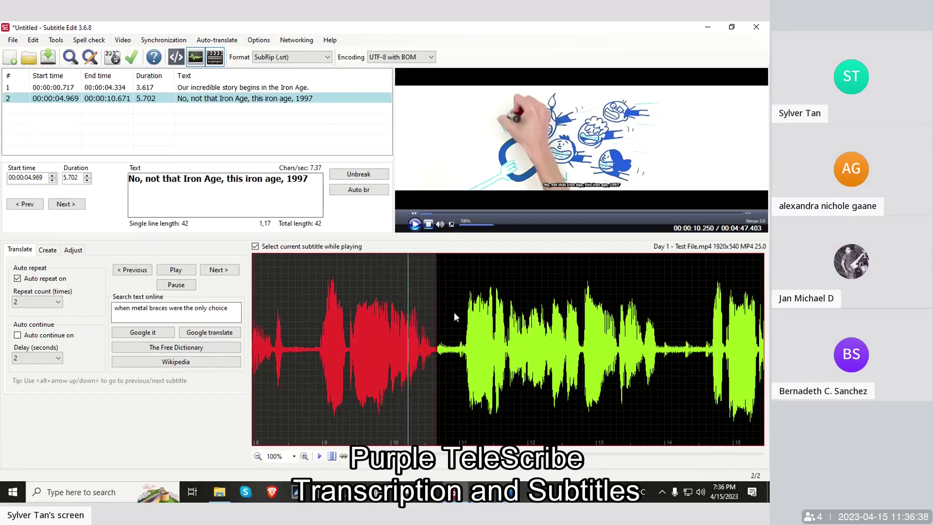
click(308, 188)
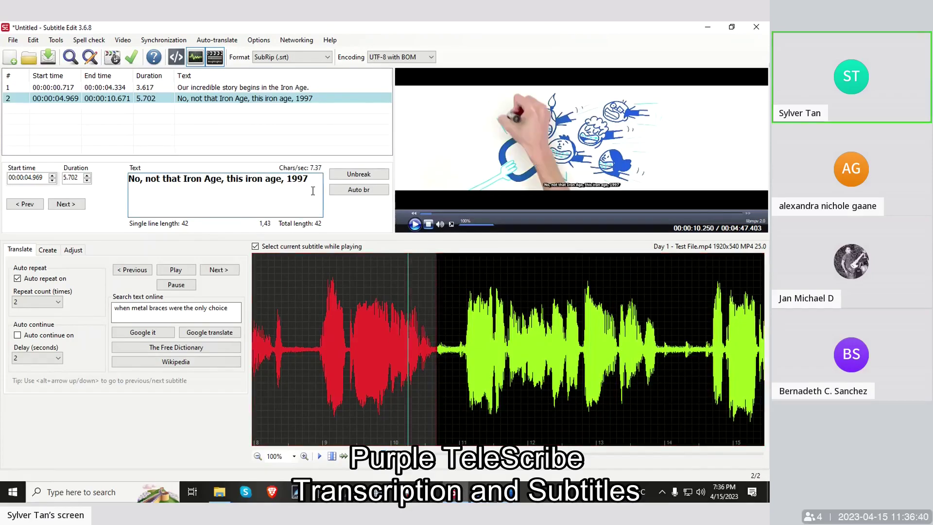
click(461, 319)
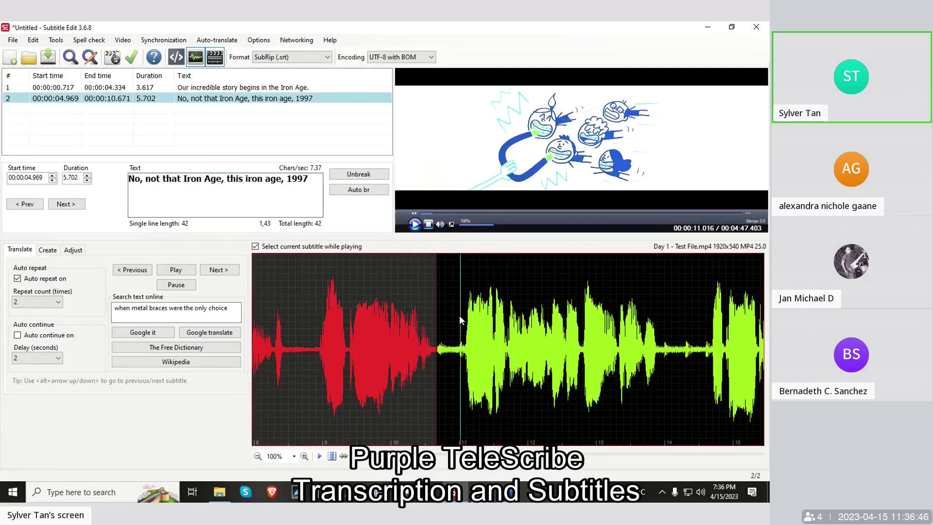
key(ctrl+v)
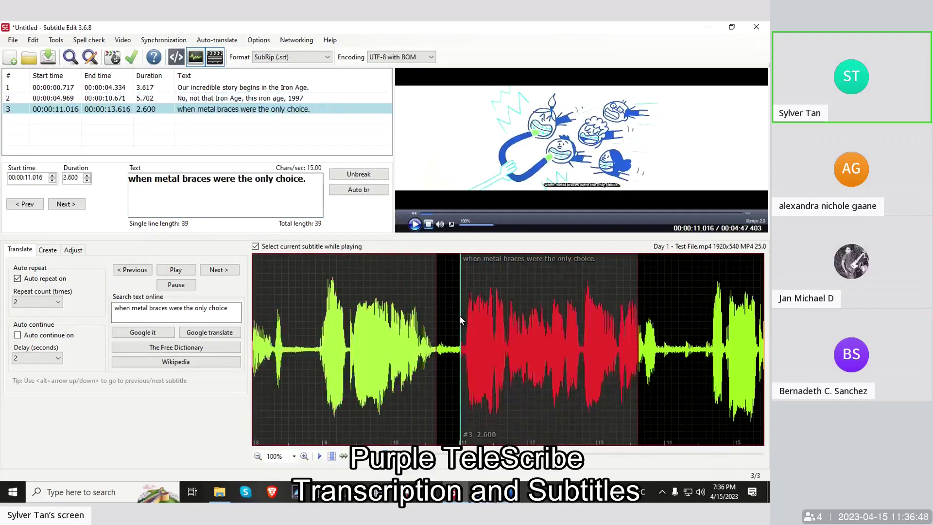
click(247, 98)
click(245, 110)
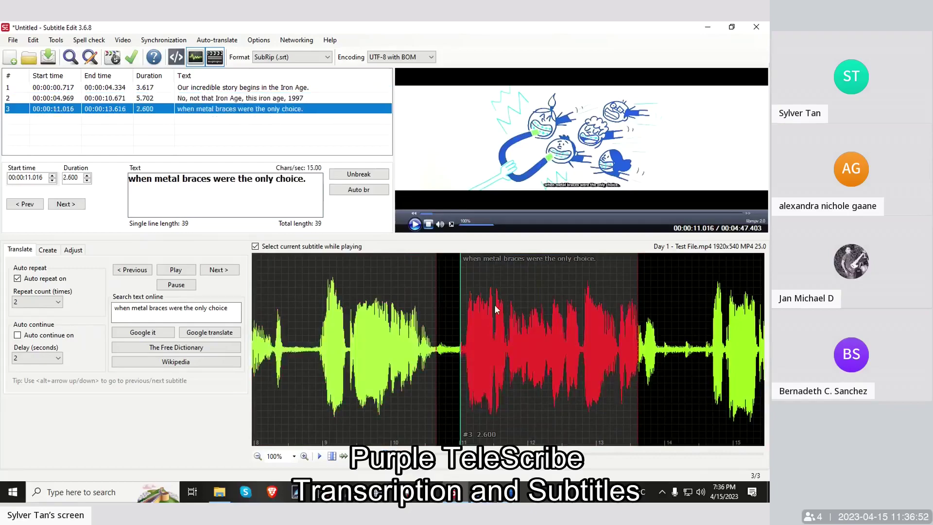
Extend the third subtitle's end to 00:00:13.960 so it covers the end of the spoken phrase
click(488, 311)
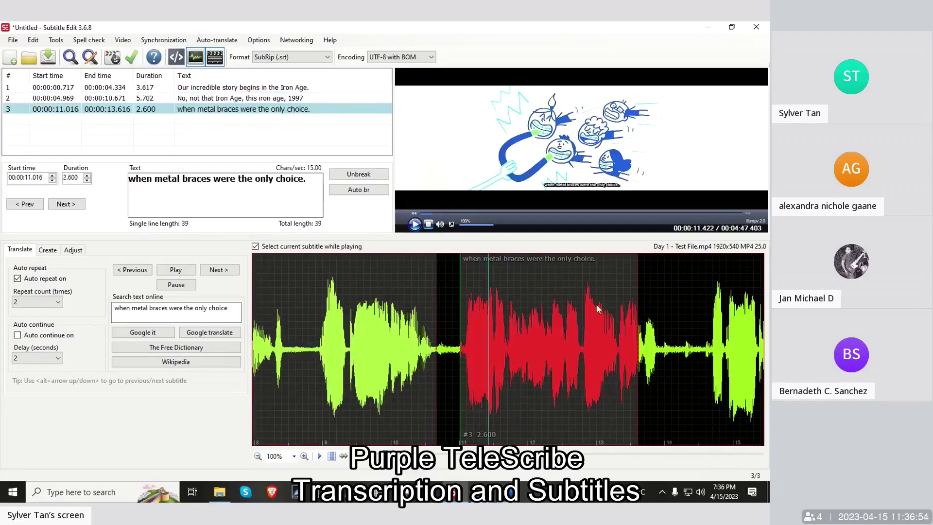
drag(636, 301, 661, 299)
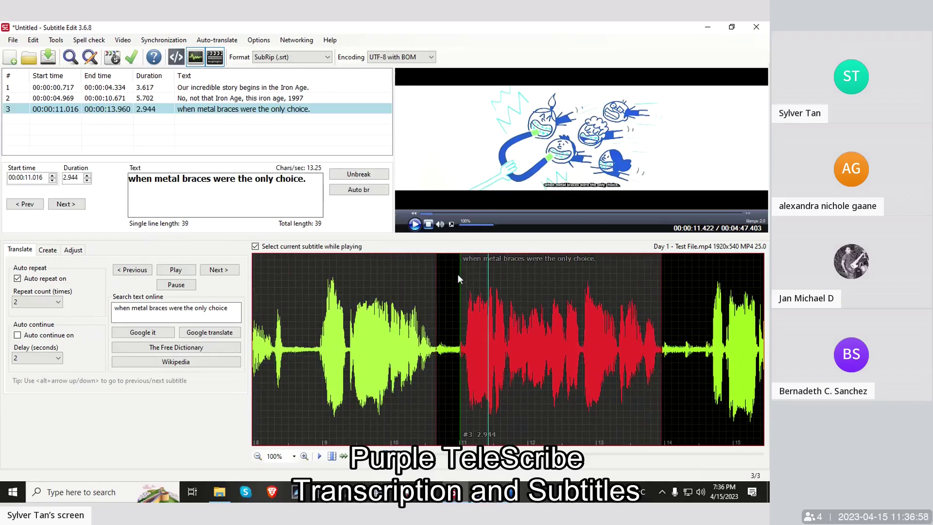
click(486, 291)
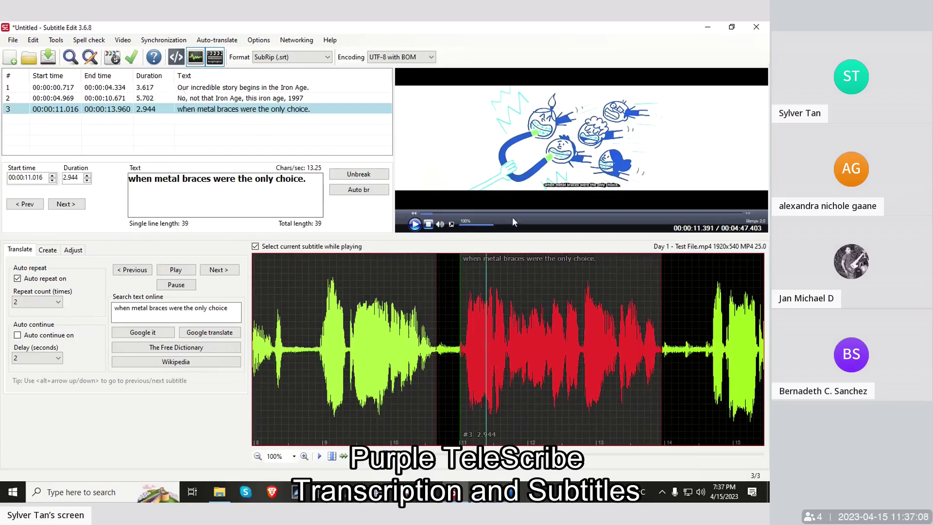
Examine the gap between the second and third subtitles, then review the subtitle timing from the start of the video
click(444, 324)
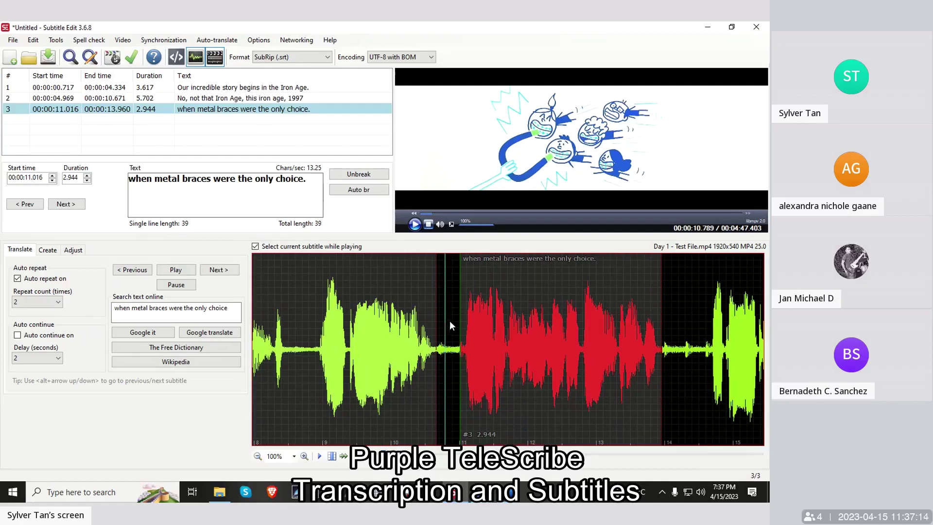
click(449, 320)
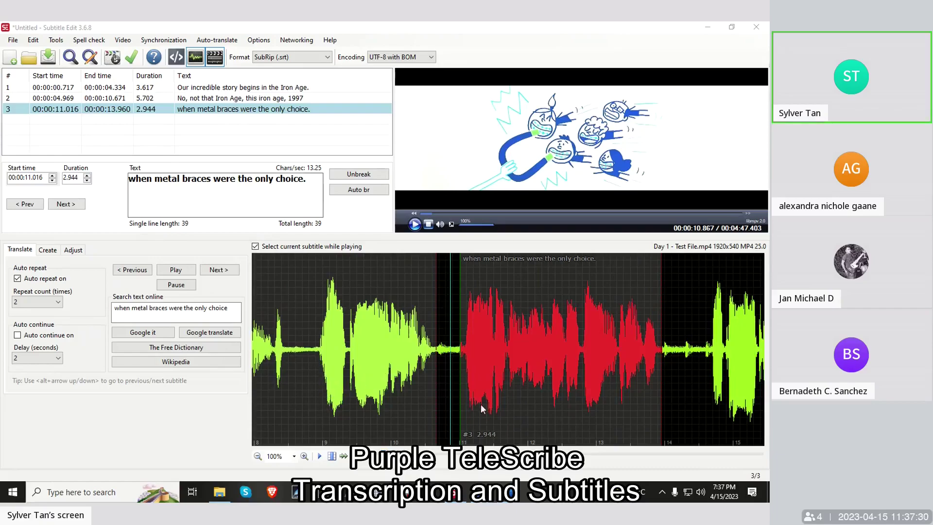
click(362, 329)
scroll(361, 329, up, 8)
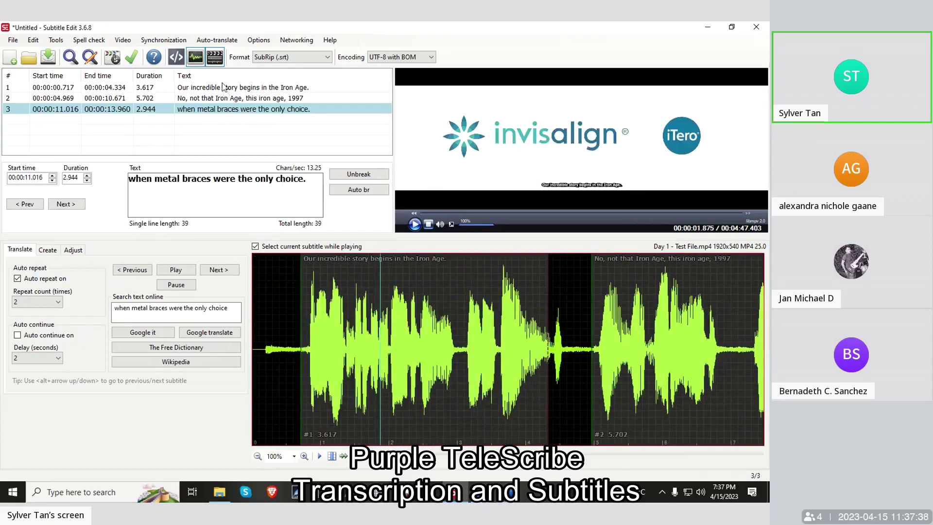
click(225, 102)
click(227, 109)
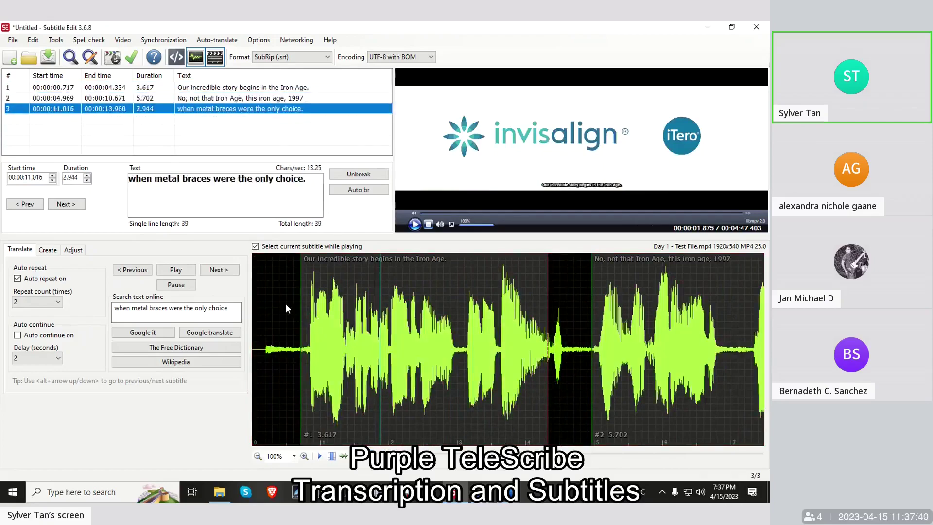
click(272, 303)
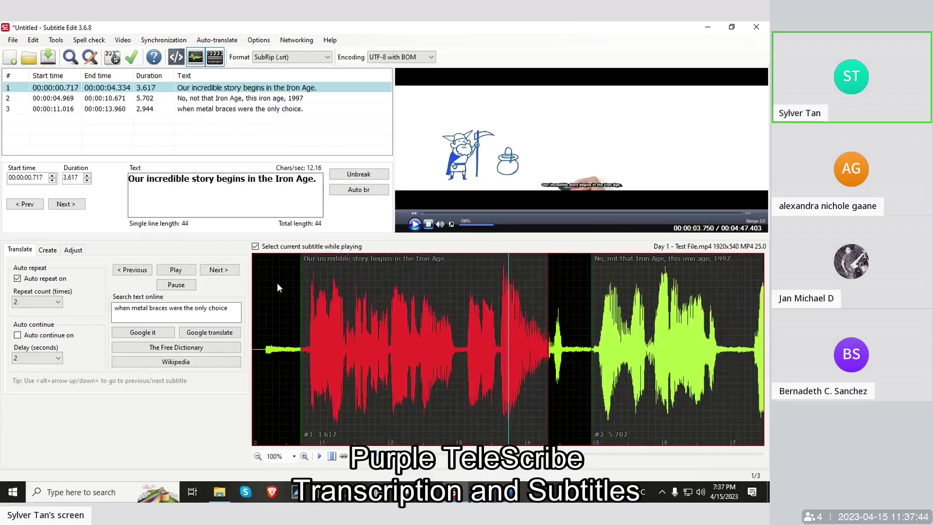
click(259, 286)
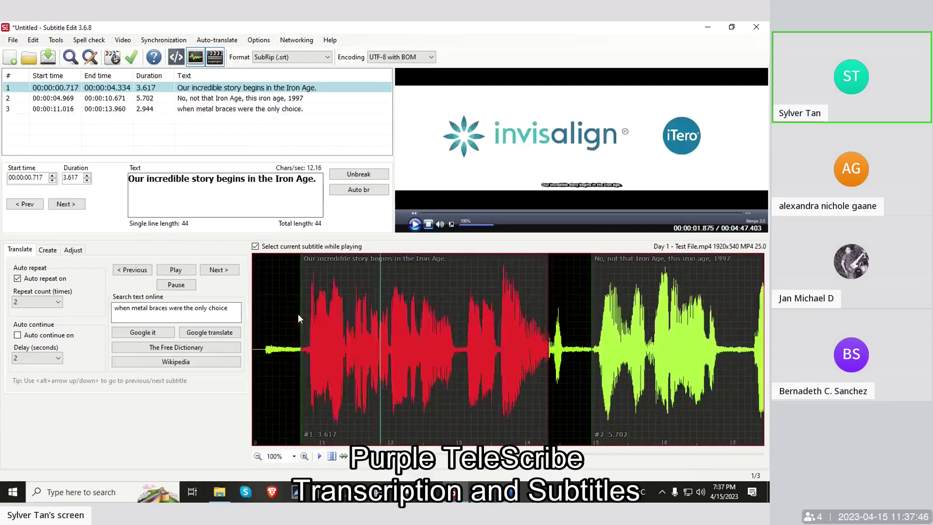
Play the video from just before the first subtitle through the end of the third subtitle to check their timing
click(276, 293)
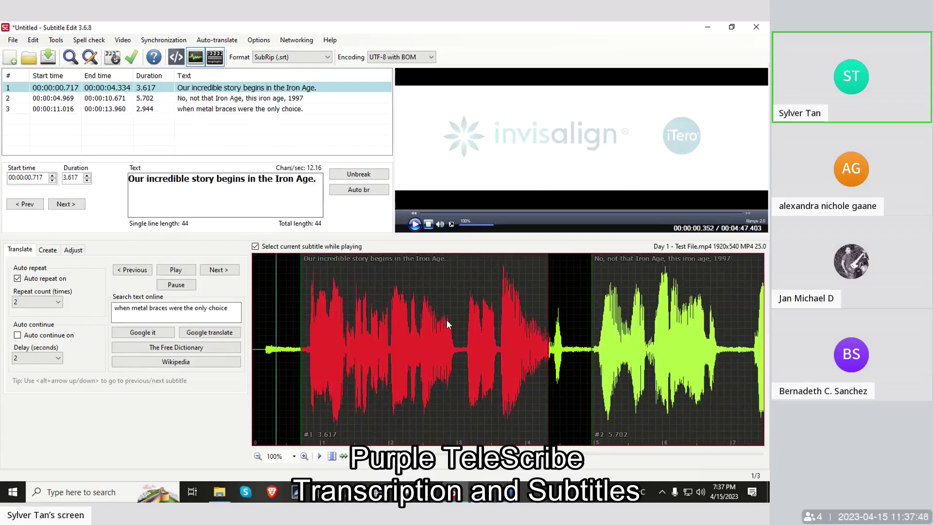
key(space)
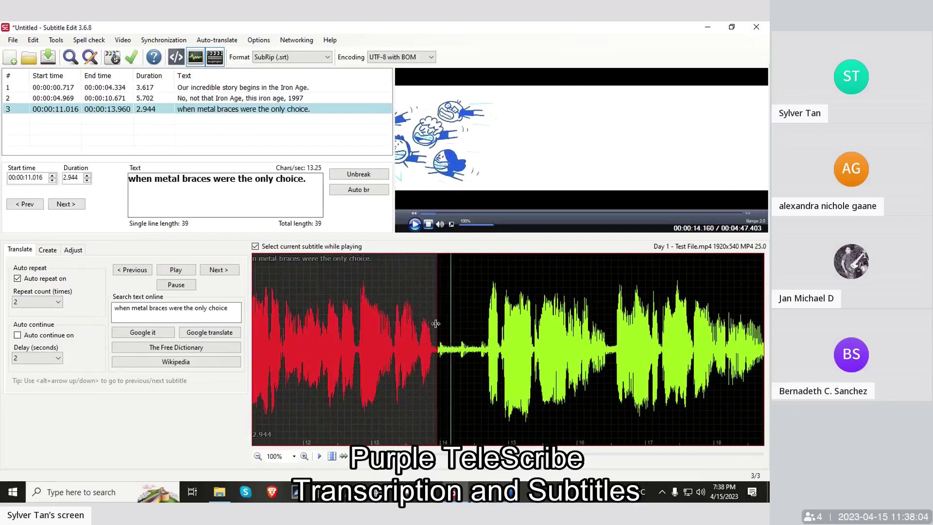
key(space)
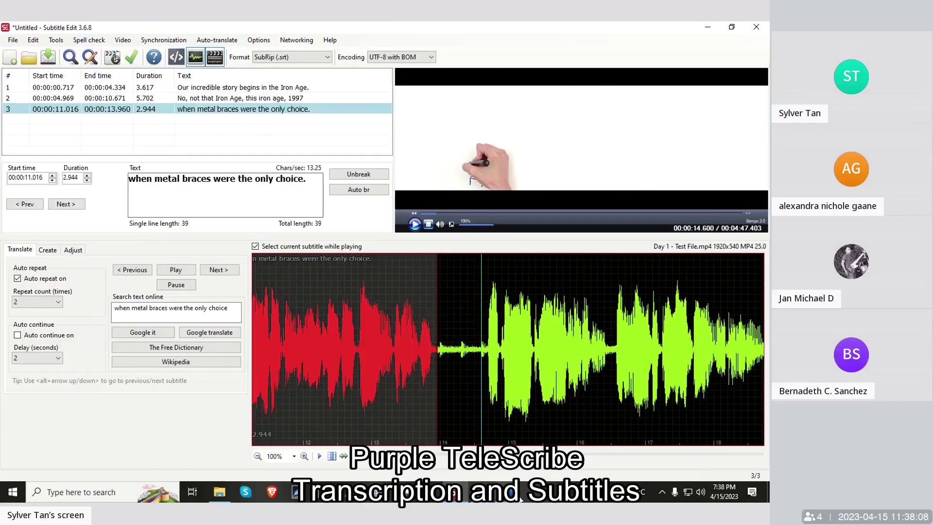
Add "Back in 1997, a magical idea was conceived" as the fourth subtitle at 00:00:14.609, extending its end to 00:00:18.875
mouse_move(520, 499)
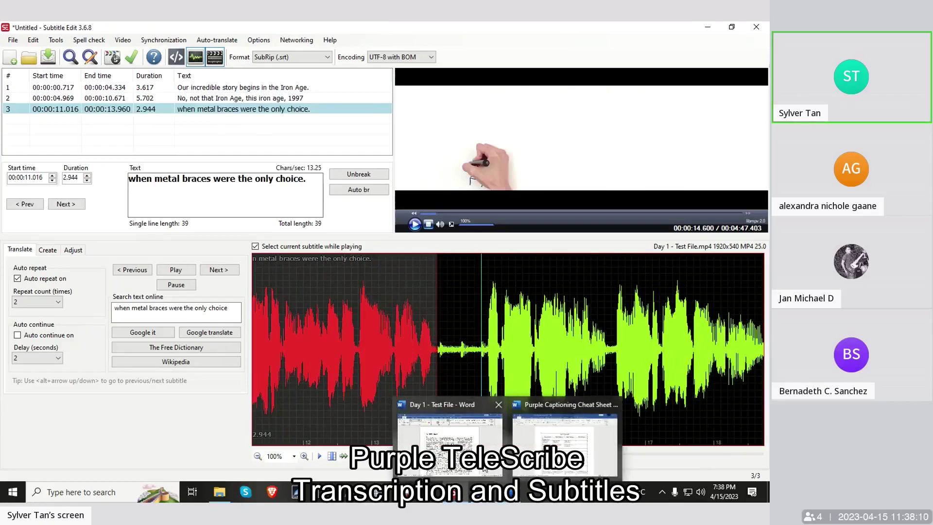
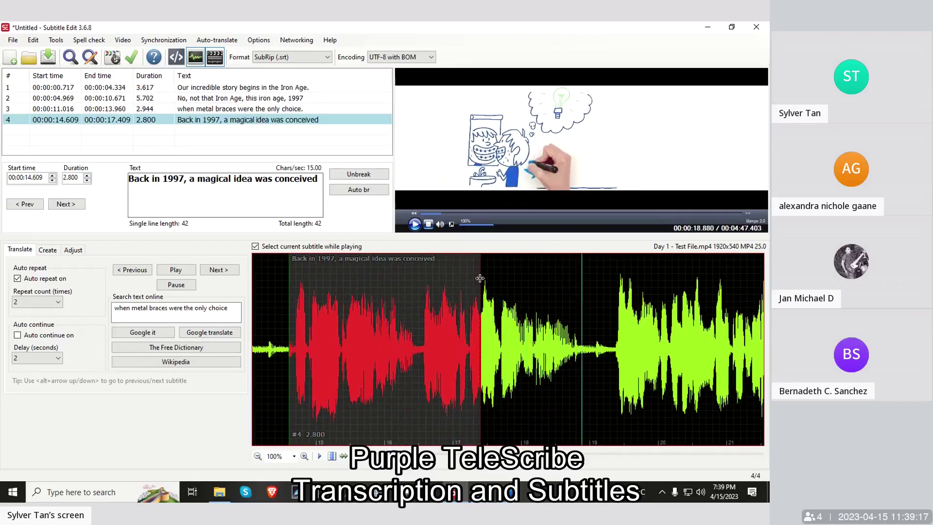
drag(481, 280, 581, 301)
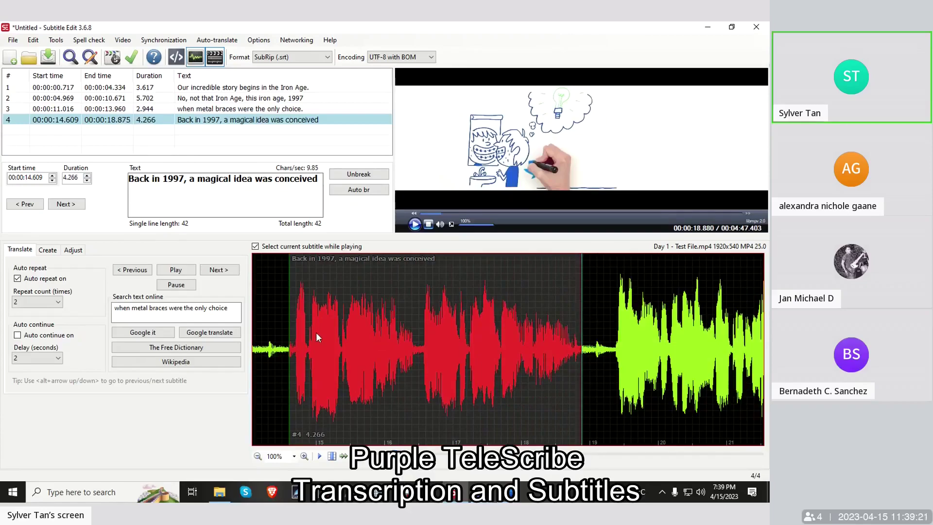
click(291, 322)
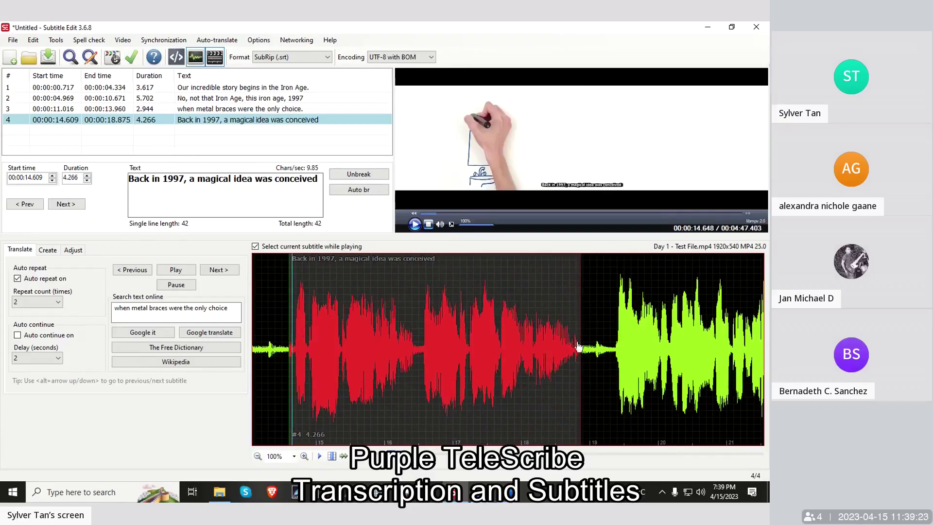
click(578, 347)
click(275, 298)
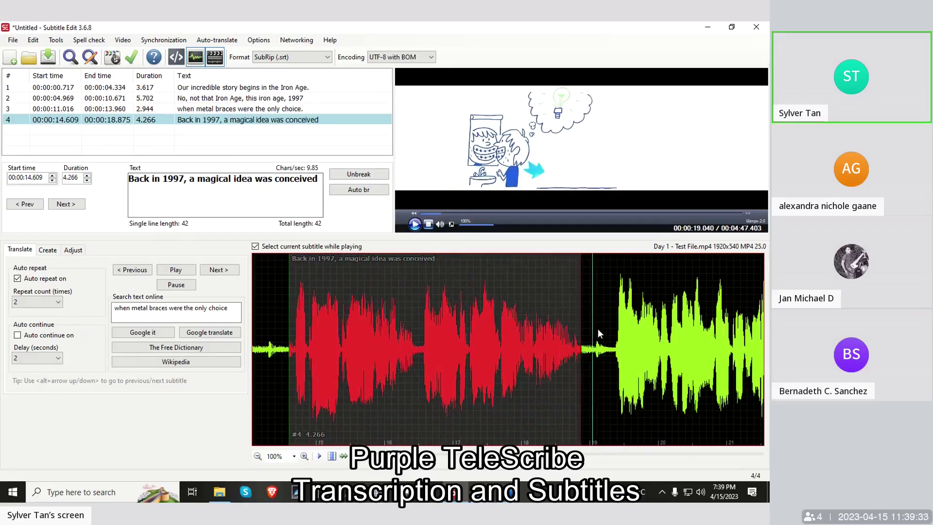
Switch to the Day 1 - Test File transcript in Word and copy "aligners that were designed on a computer that were also virtually invisible."
scroll(598, 329, down, 3)
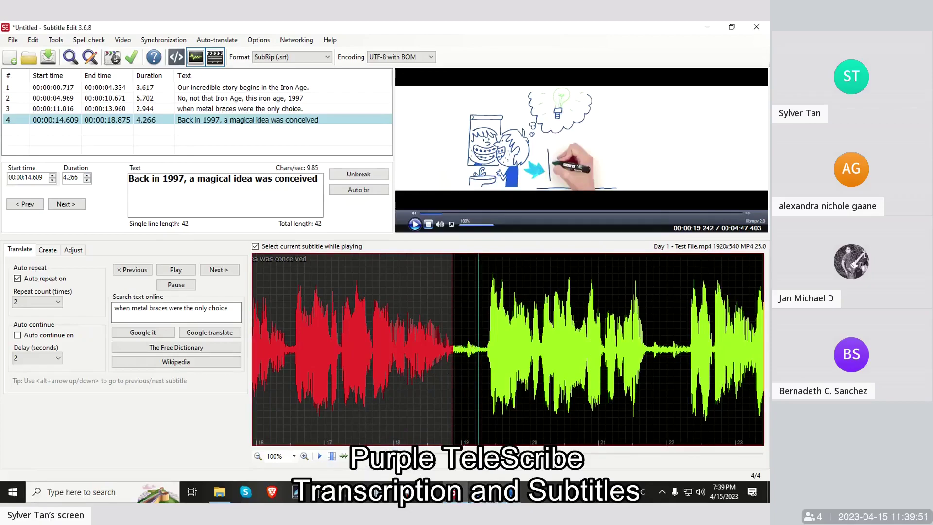
mouse_move(505, 492)
click(436, 459)
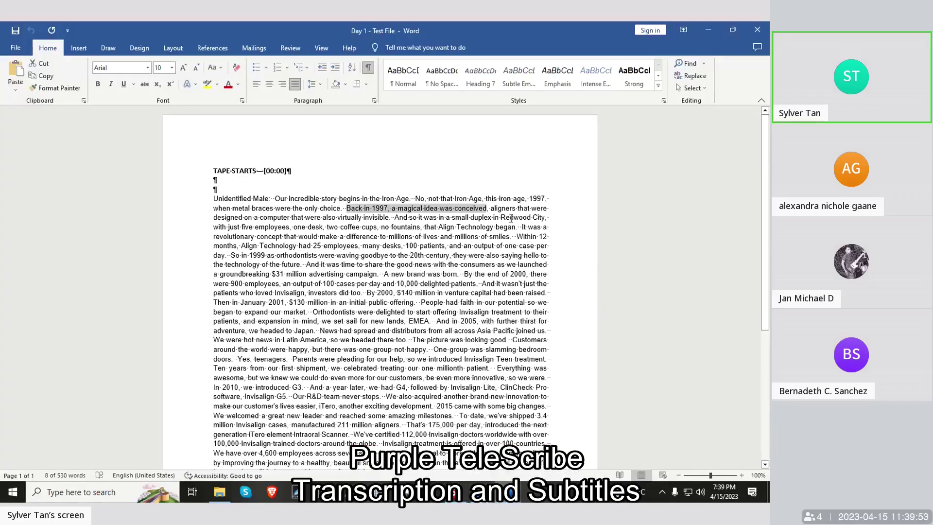
key(ctrl+shift+Right)
key(ctrl+shift+Right)
key(ctrl+shift+Right)
key(ctrl+shift+Right)
key(ctrl+shift+Right)
key(ctrl+shift+Right)
key(ctrl+shift+Right)
key(ctrl+shift+Right)
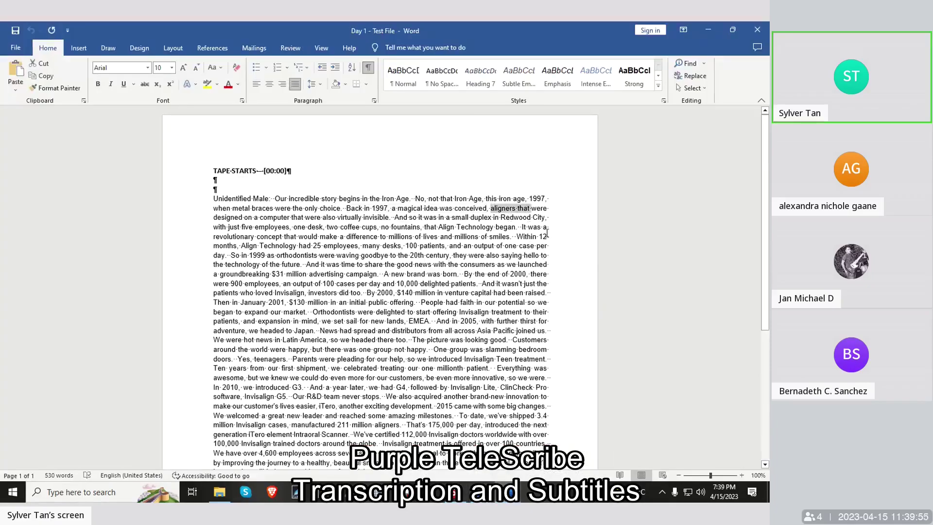
key(ctrl+shift+Right)
key(ctrl+shift+Right)
key(ctrl+shift+Right)
key(ctrl+shift+Right)
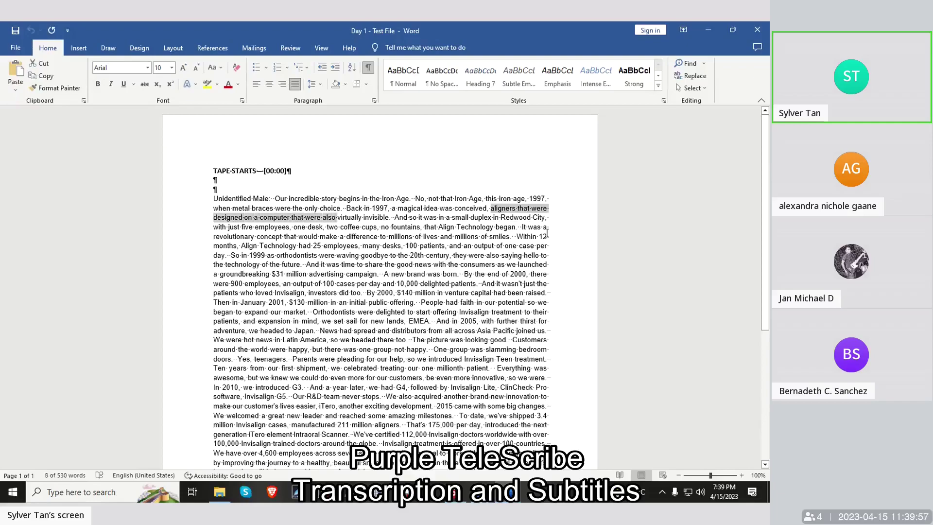
key(shift+Right)
key(ctrl+c)
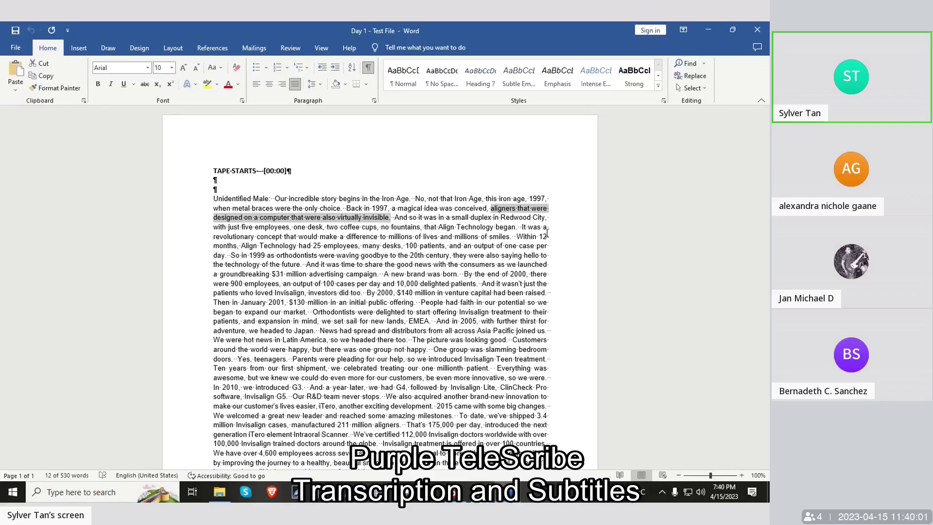
Return to Subtitle Edit and insert the copied line as a fifth subtitle starting at 00:00:19.305
key(alt+Tab)
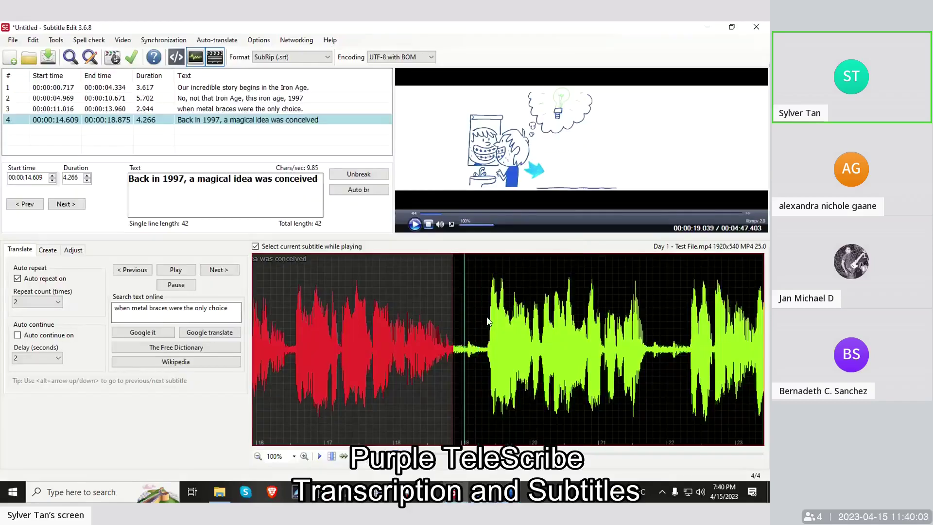
scroll(548, 345, down, 2)
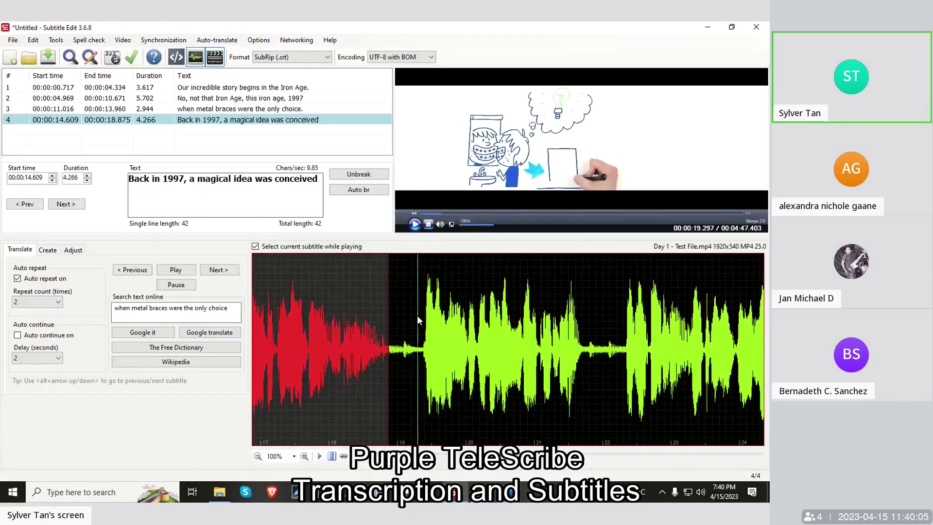
click(419, 315)
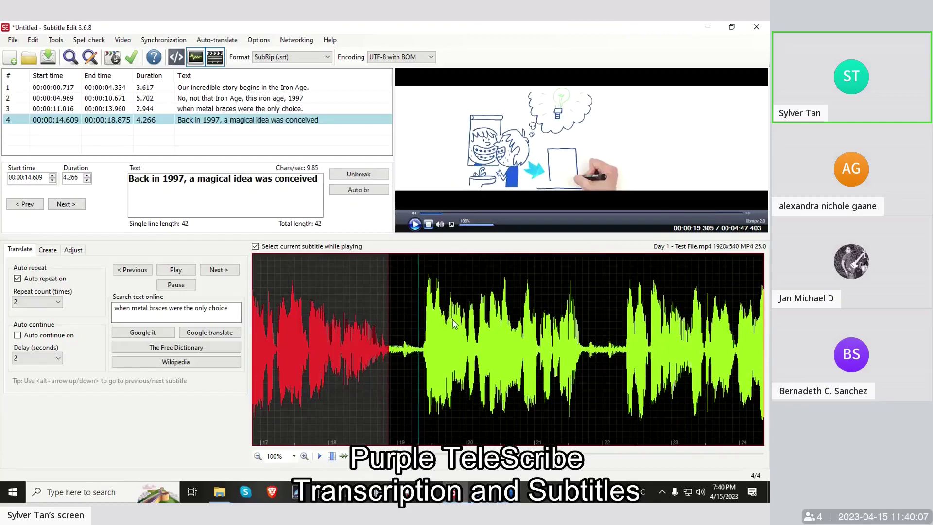
key(ctrl+v)
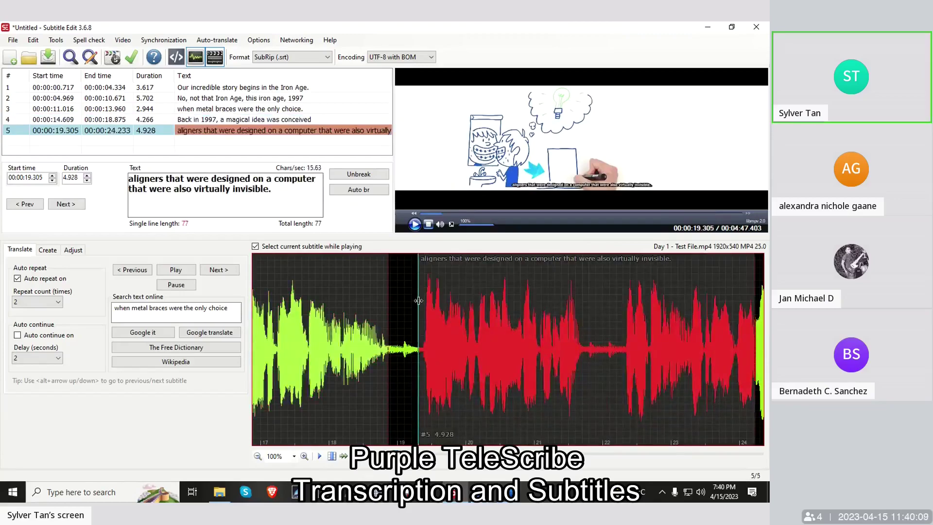
Play the fifth subtitle's audio through "virtually invisible" and extend that subtitle's end to 00:00:24.882
key(space)
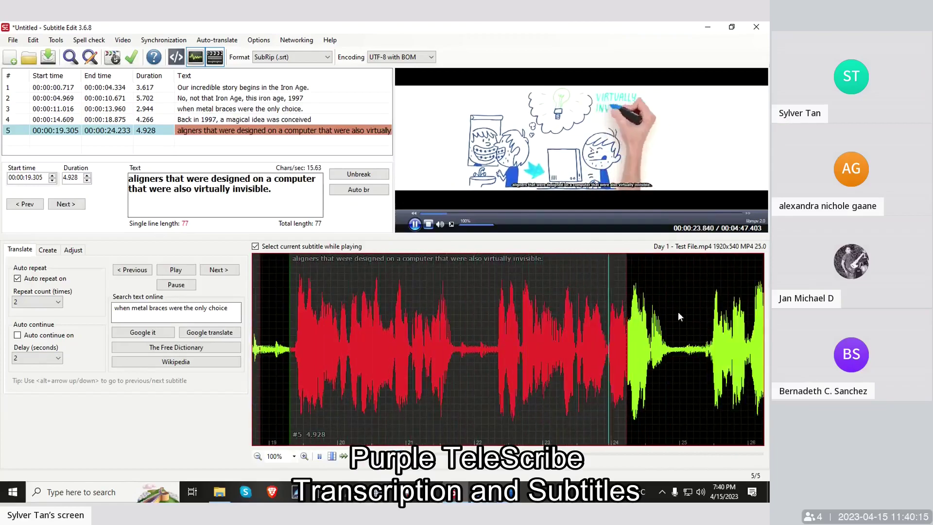
key(space)
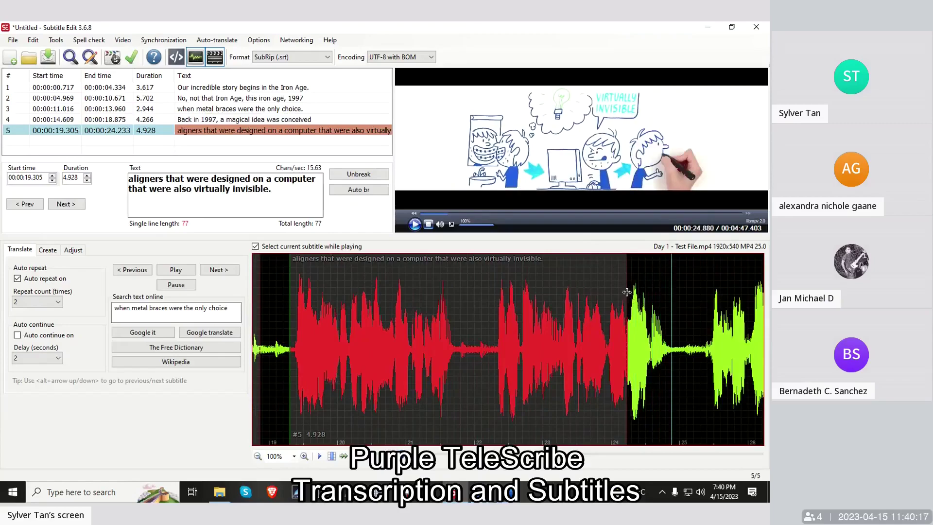
drag(627, 294, 671, 294)
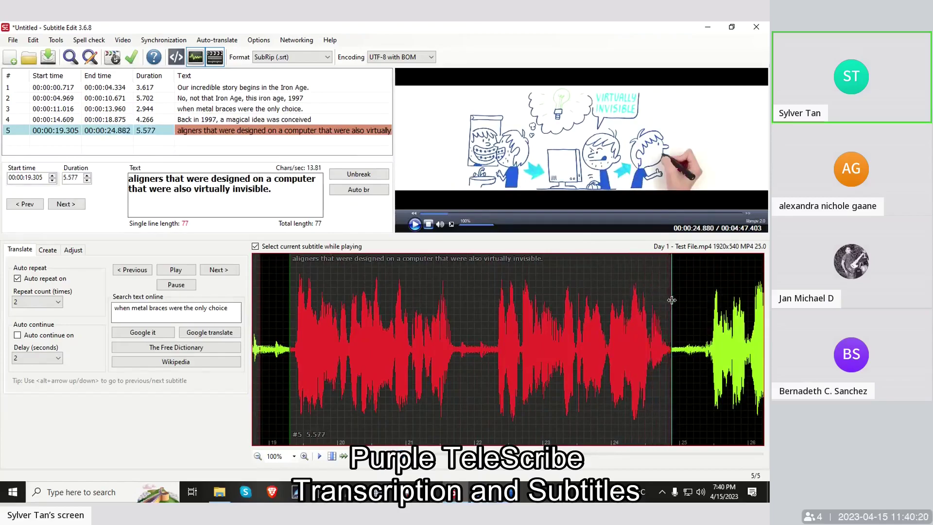
Try automatic line breaking on the fifth subtitle's text, and unbreak it into a single line
click(238, 131)
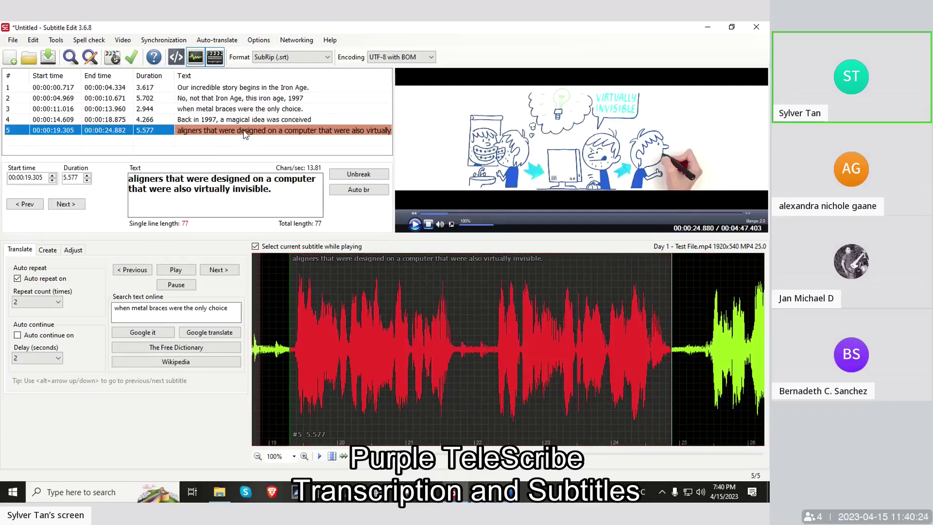
double_click(246, 135)
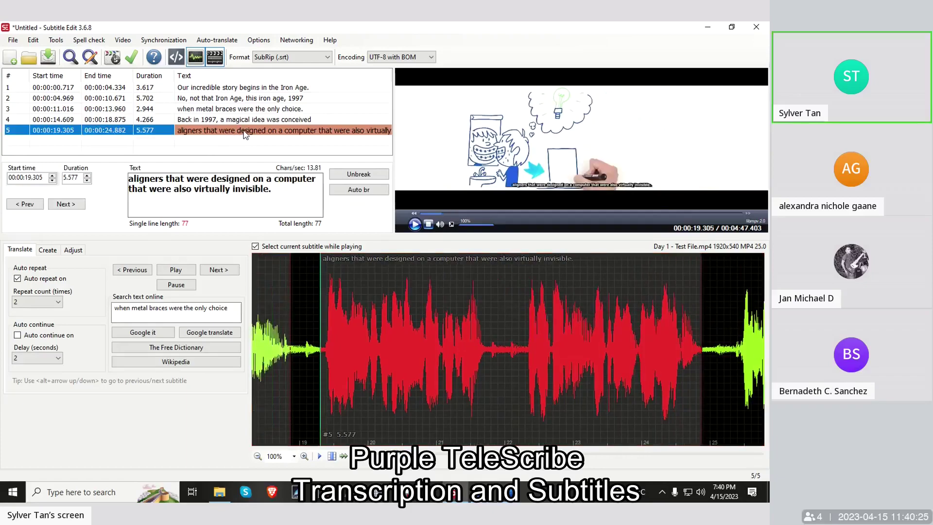
click(358, 192)
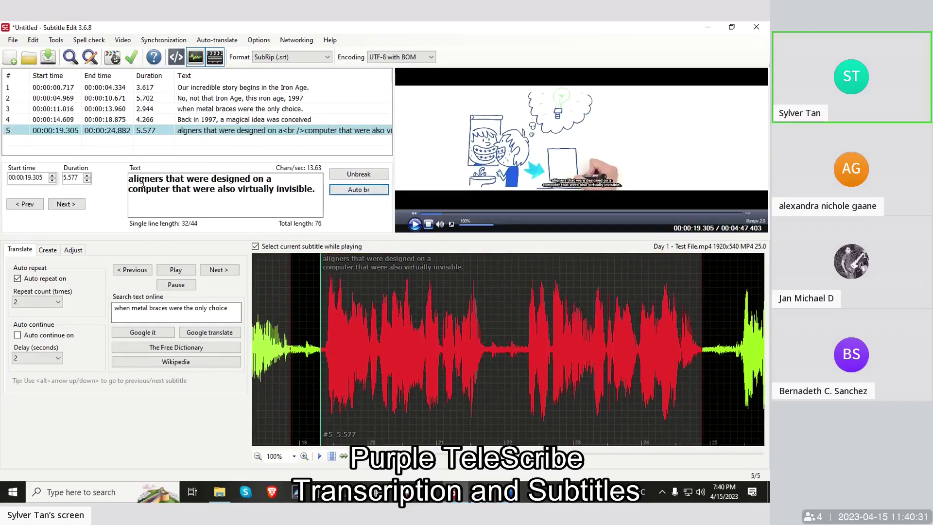
click(276, 180)
key(Left)
key(Left)
key(Left)
key(ctrl+Left)
key(ctrl+Left)
key(ctrl+Left)
key(ctrl+Right)
key(ctrl+Right)
key(Left)
click(358, 174)
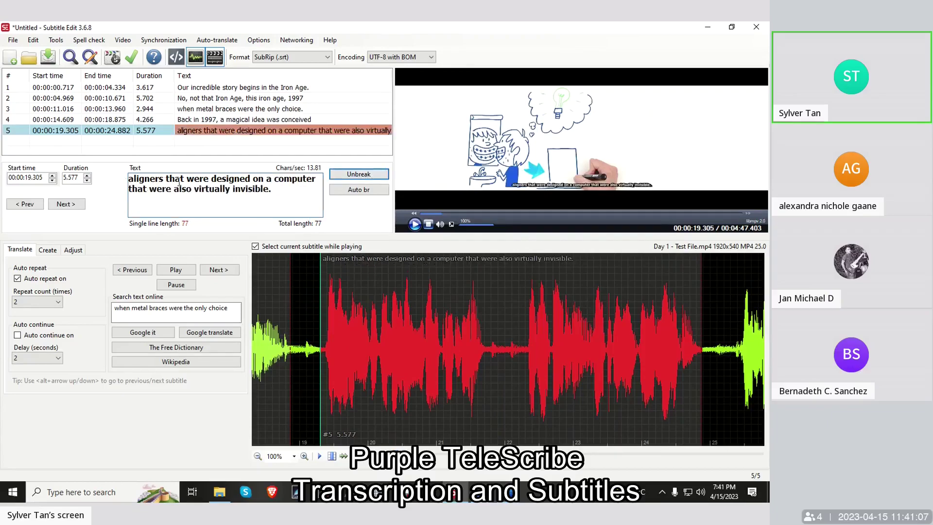
Break the fifth subtitle's text into two lines after "computer" and remove the leading space before "that were also"
click(319, 179)
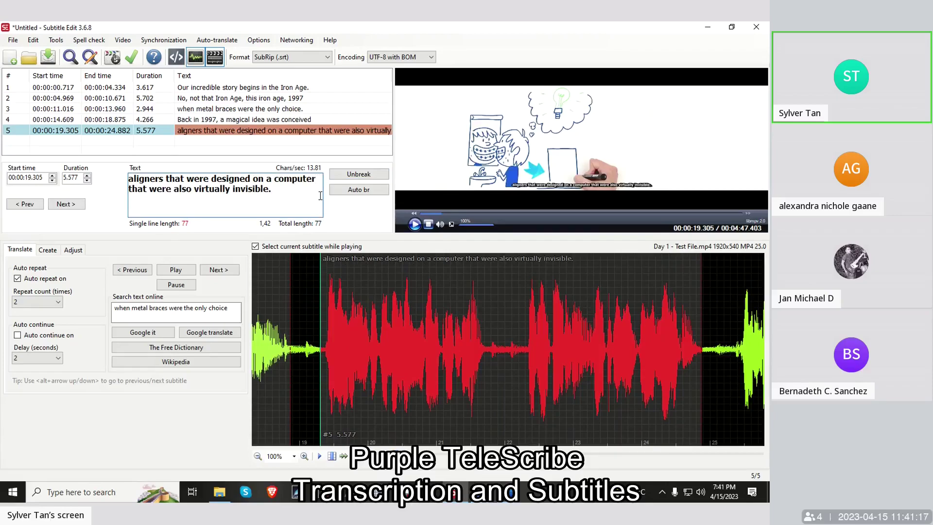
key(Return)
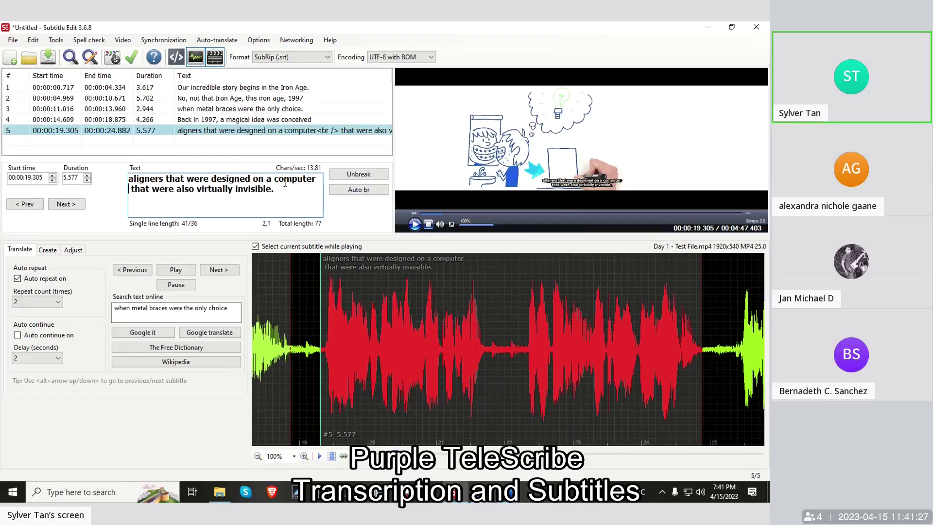
click(318, 179)
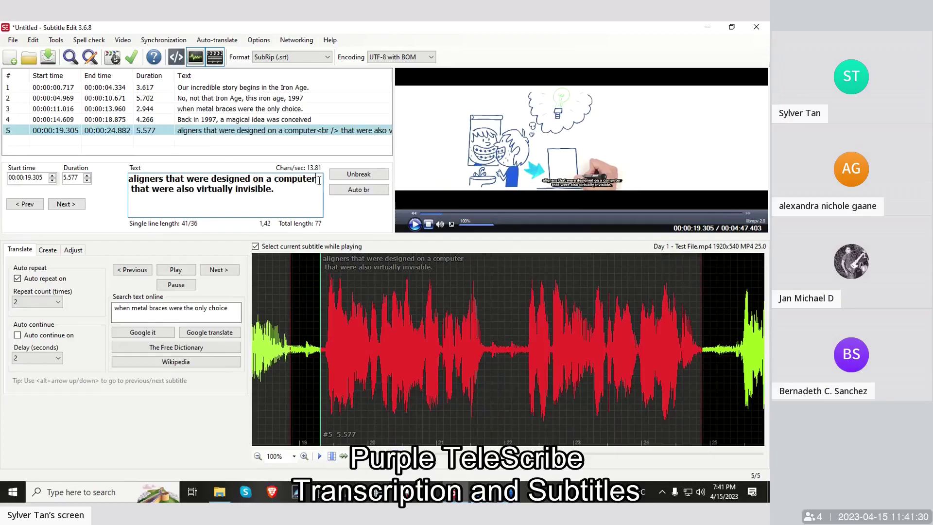
click(132, 189)
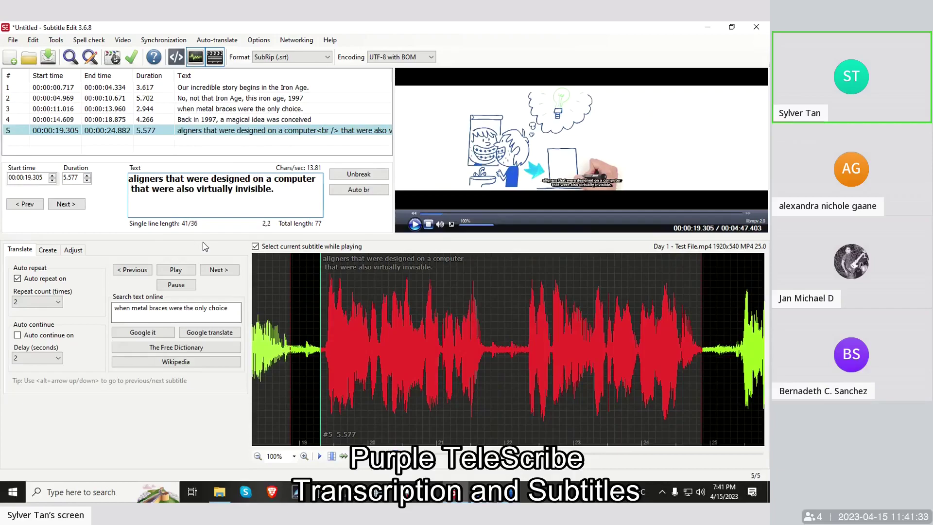
key(BackSpace)
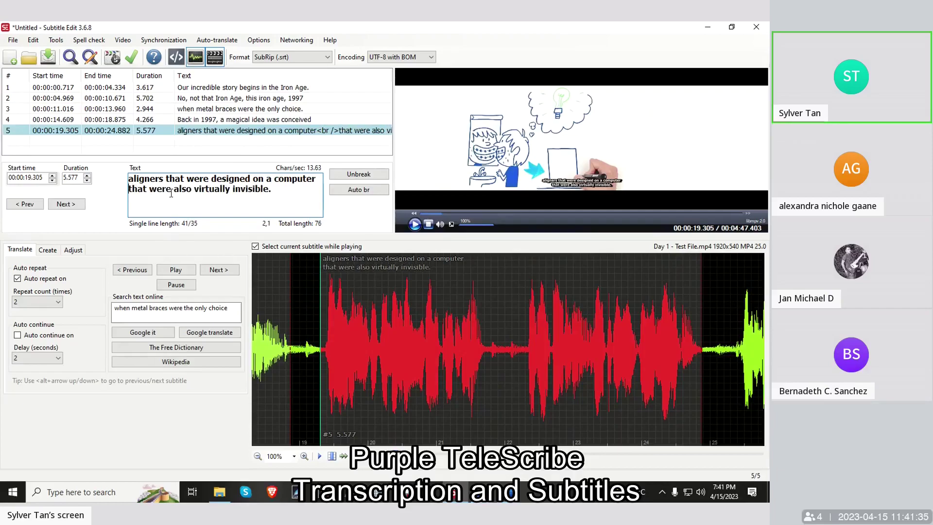
Examine the two lines of the fifth subtitle and compare them with the text of the earlier subtitles
click(230, 189)
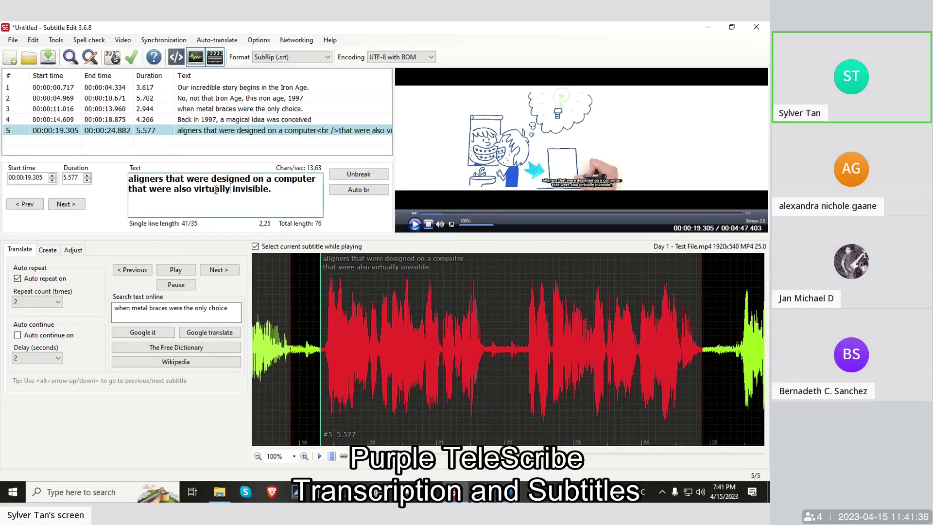
click(276, 192)
click(315, 180)
click(293, 198)
click(311, 89)
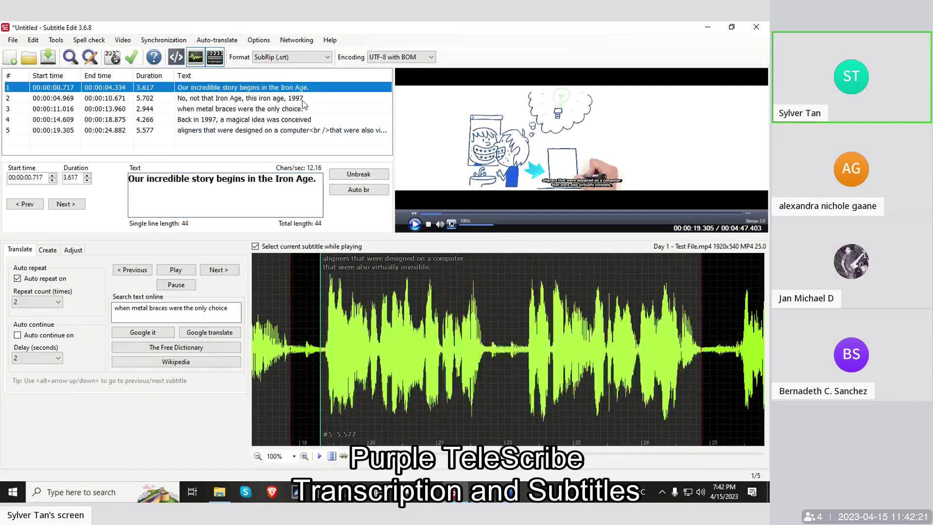
click(310, 99)
click(296, 119)
click(298, 130)
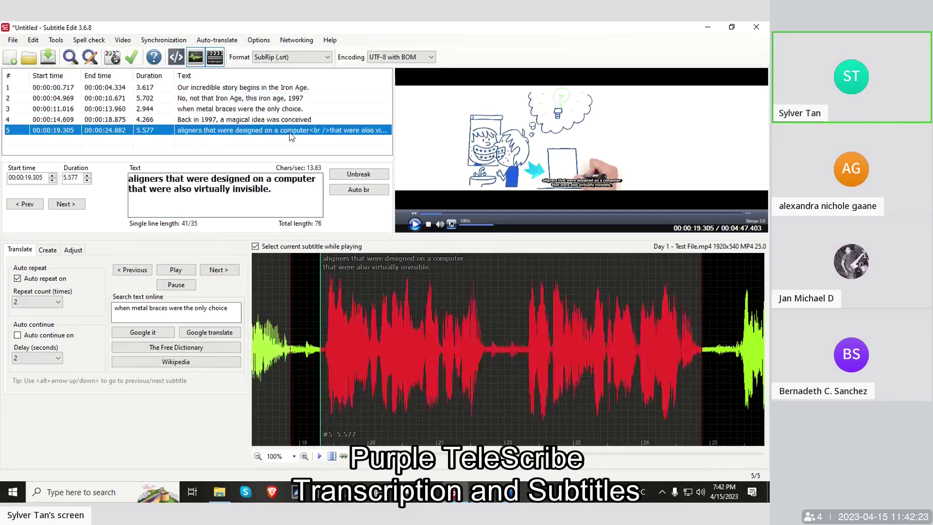
Shift the fifth subtitle's start to 00:00:19.288 and its end to 00:00:24.881 on the waveform
click(300, 306)
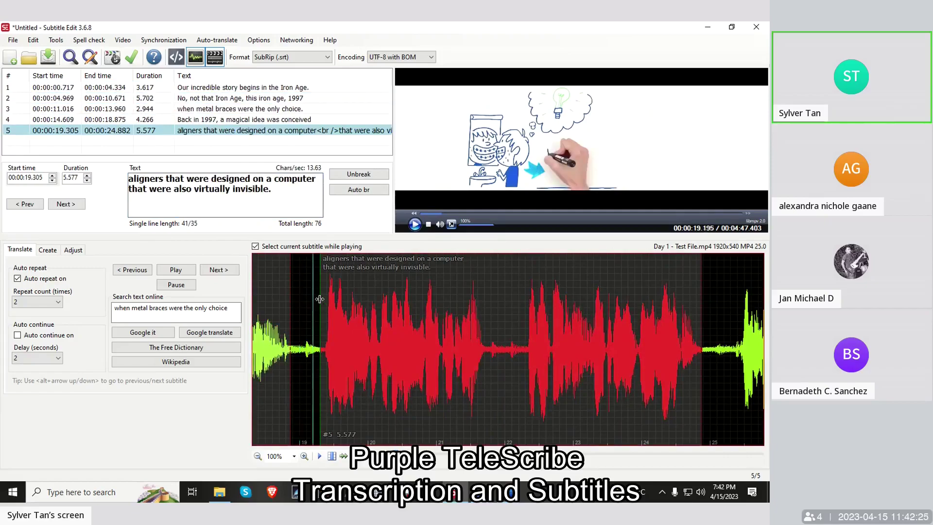
drag(320, 298, 319, 299)
click(348, 306)
click(416, 320)
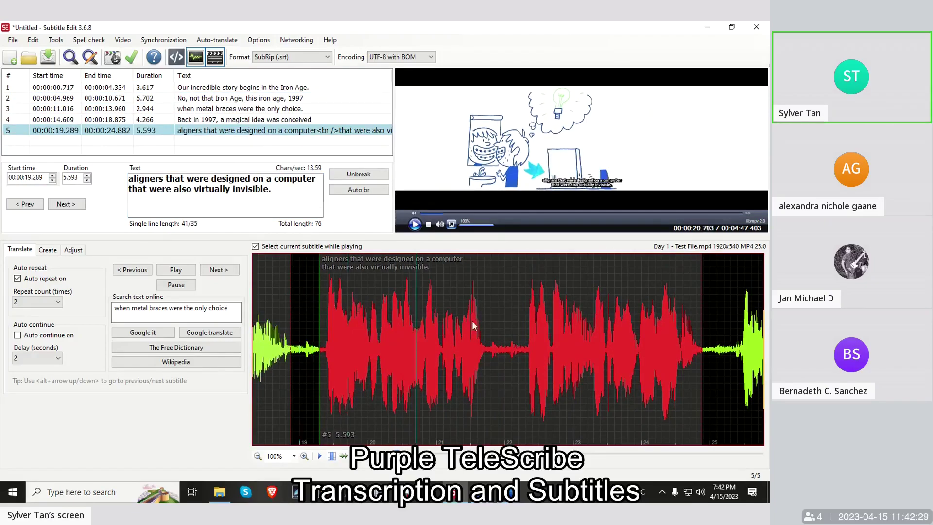
click(486, 315)
drag(516, 304, 517, 306)
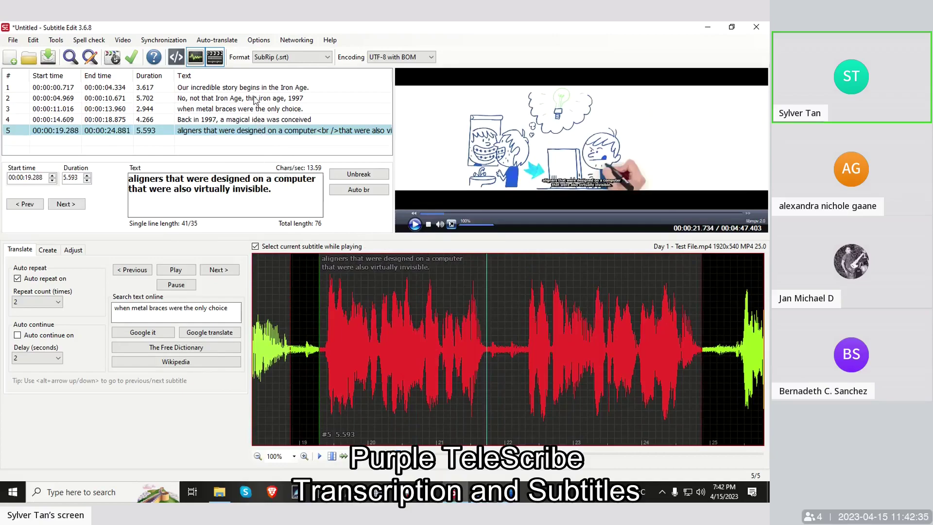
Compare the line lengths of the first, fourth and fifth subtitles and review the opening captions on the waveform
click(258, 121)
click(256, 113)
click(265, 120)
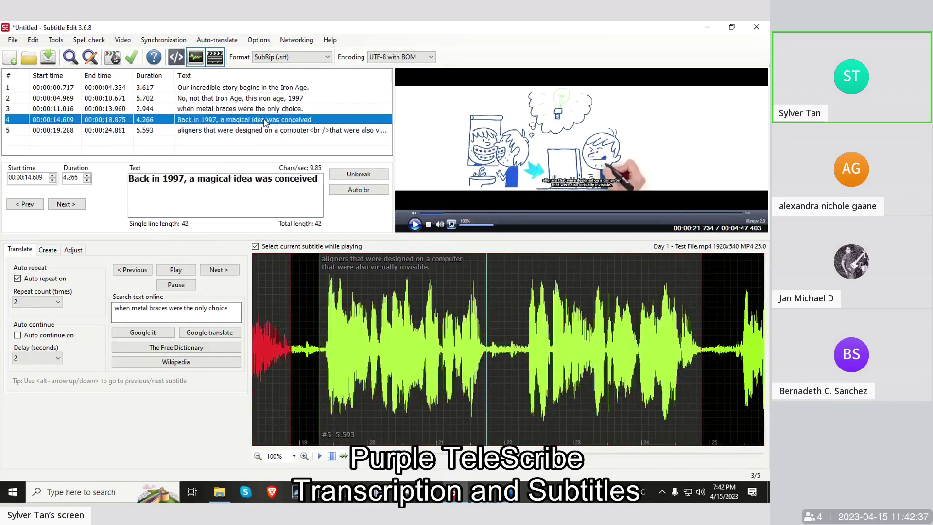
click(243, 131)
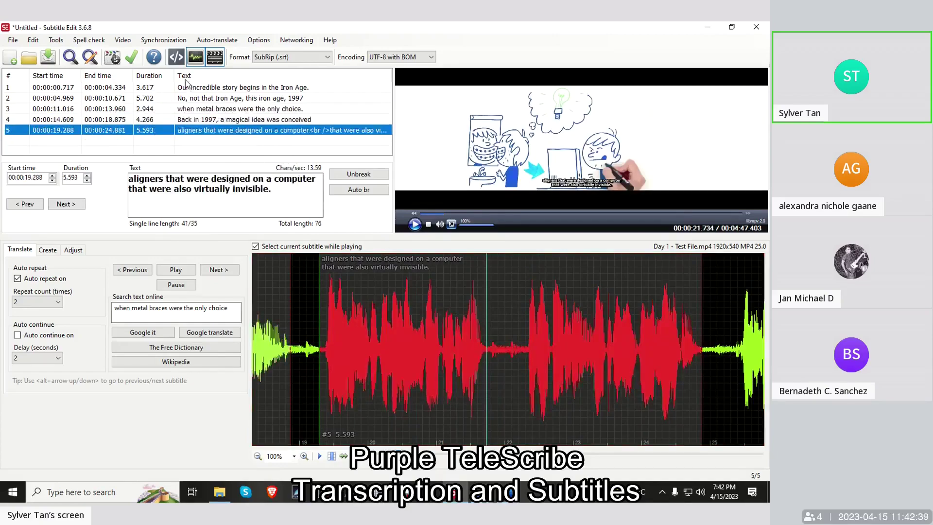
click(203, 88)
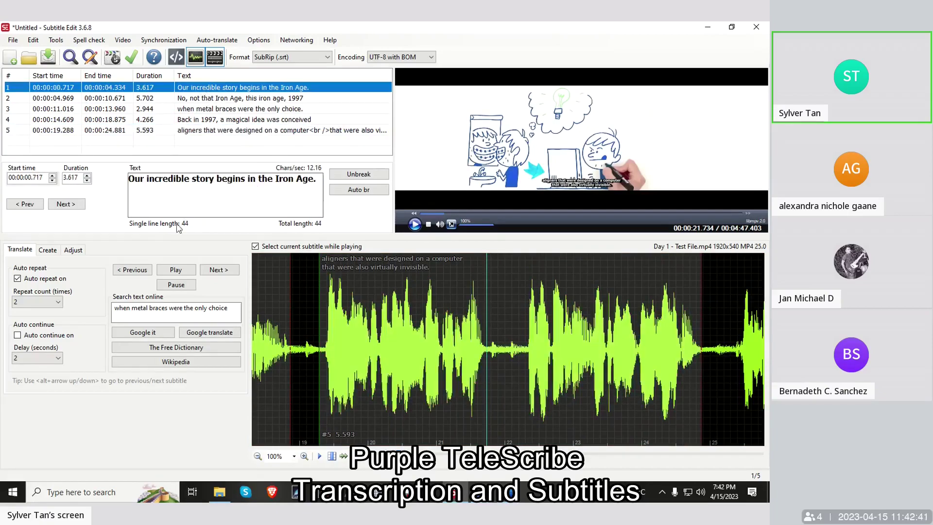
click(502, 491)
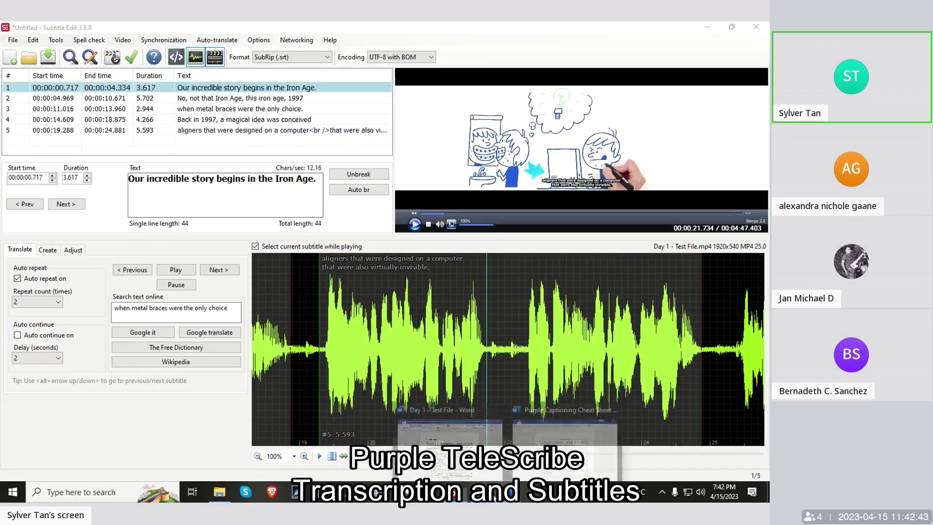
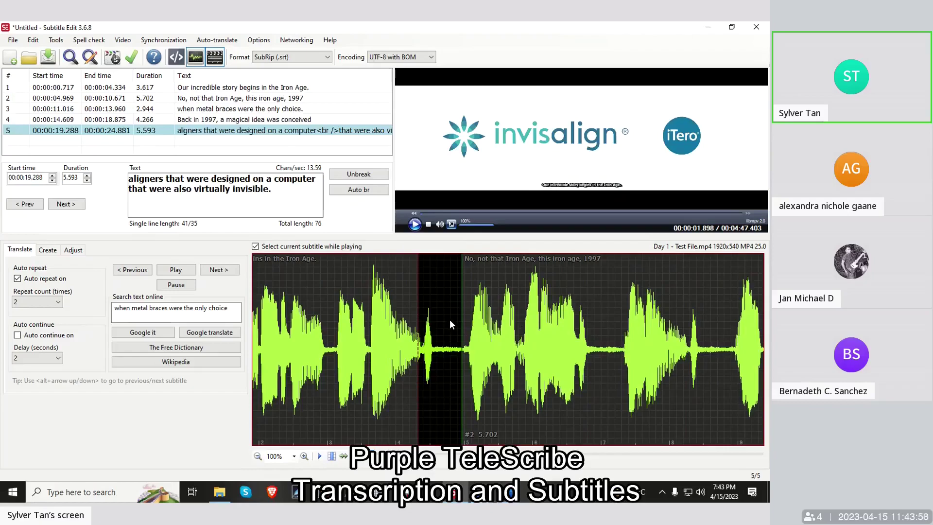
click(447, 319)
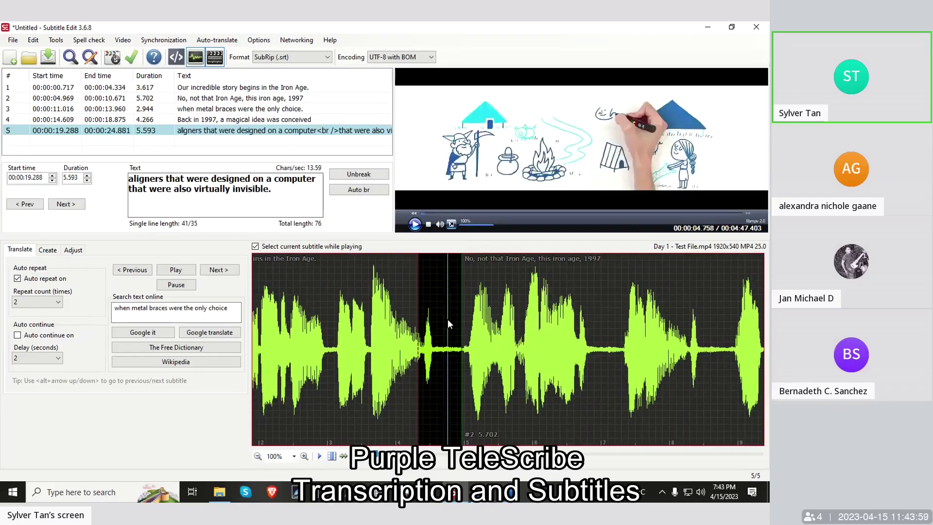
scroll(448, 320, down, 3)
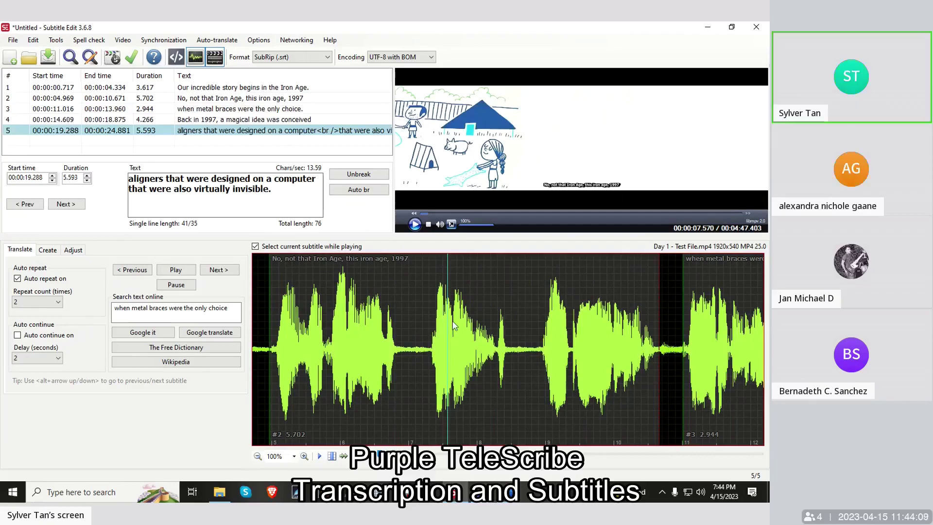
Try capitalizing "aligners" at the start of the fifth subtitle, and undo the capitalization
click(180, 188)
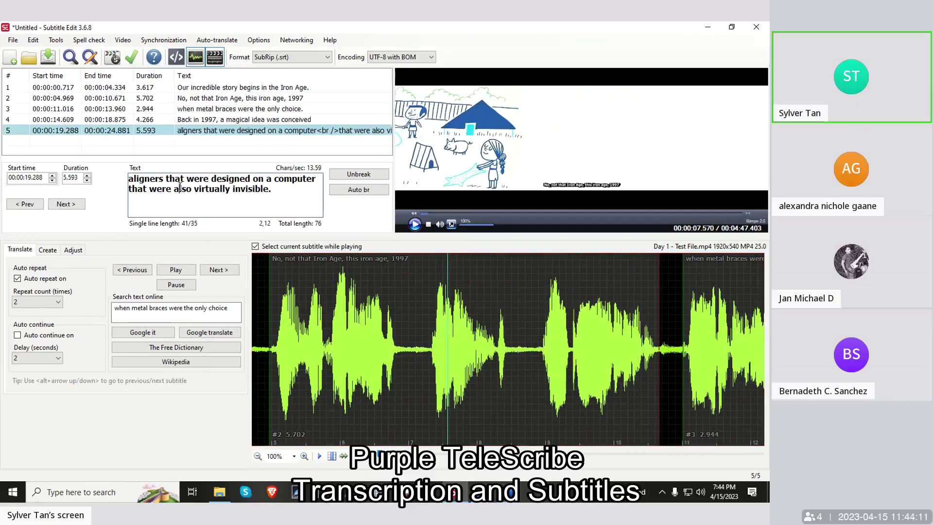
key(Home)
key(Home)
key(ctrl+Right)
key(Delete)
text(A)
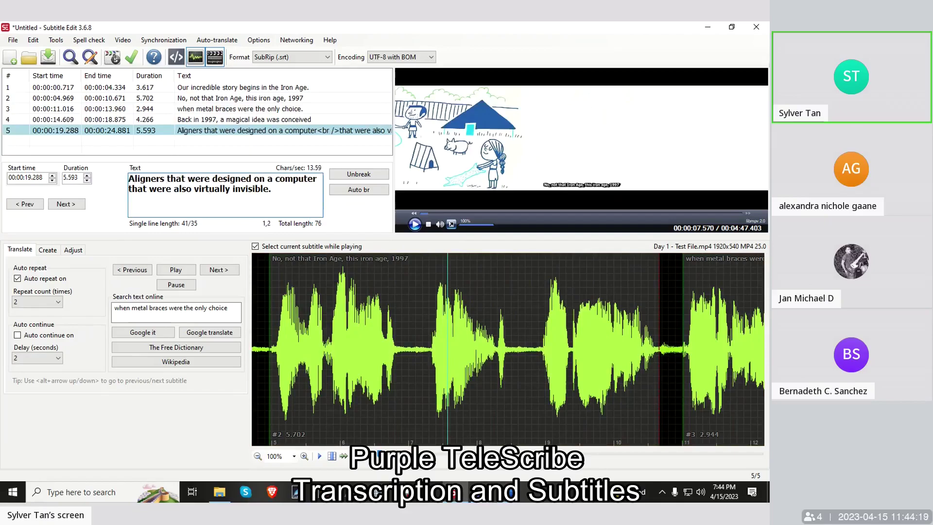
key(ctrl+z)
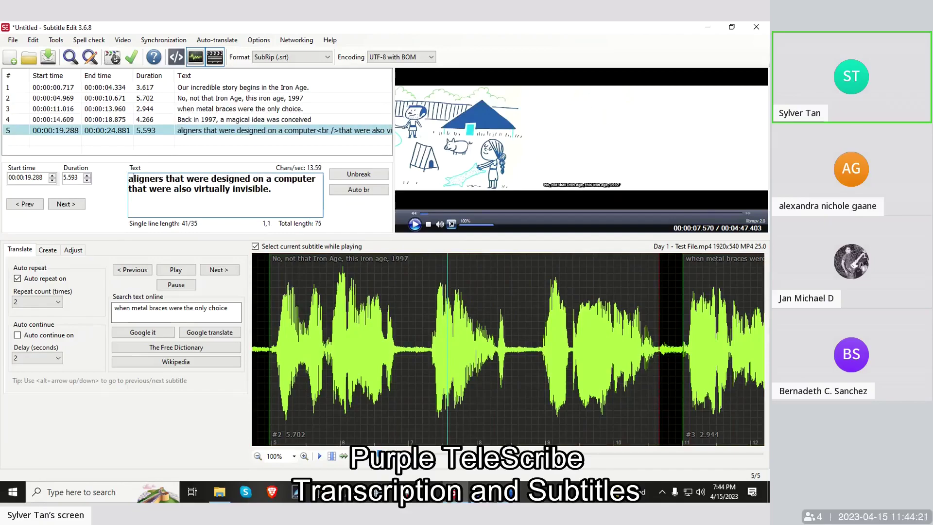
key(ctrl+End)
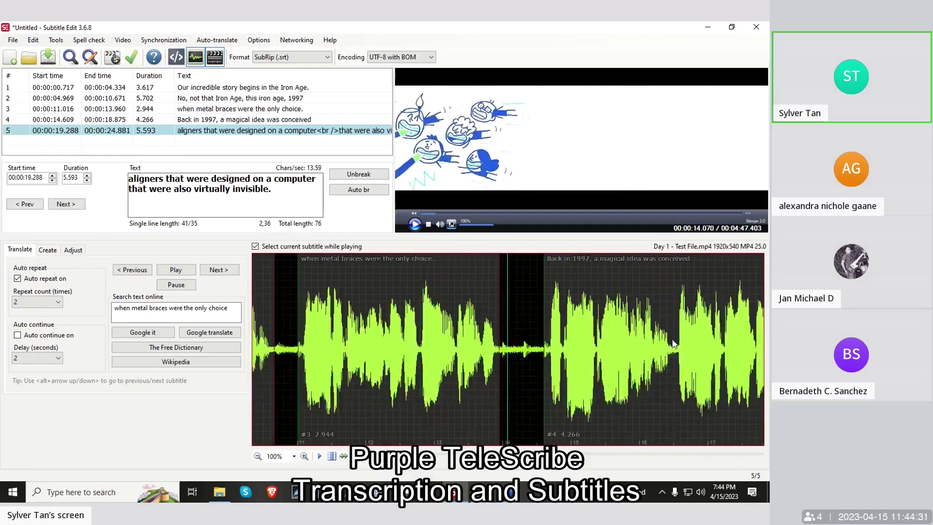
Review the fifth subtitle's text and timing, and play the video from the beginning through the second subtitle
click(625, 335)
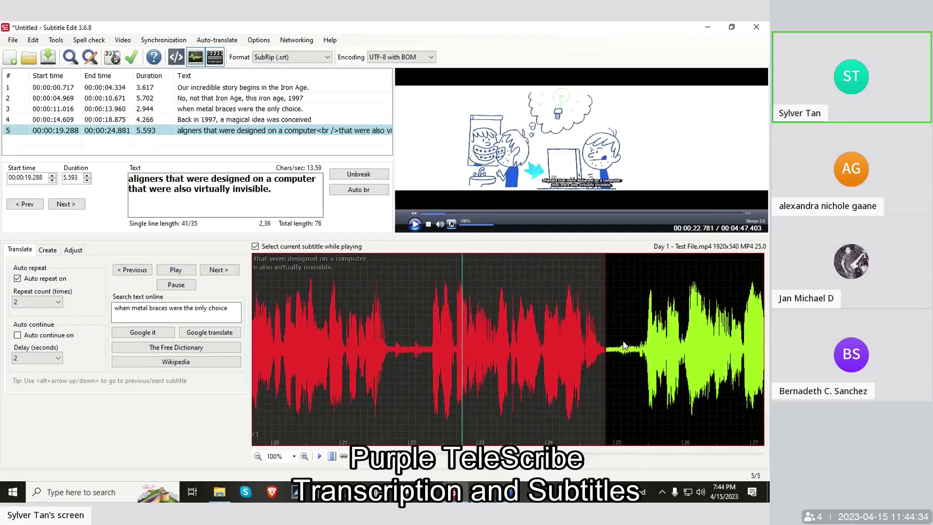
scroll(621, 340, up, 10)
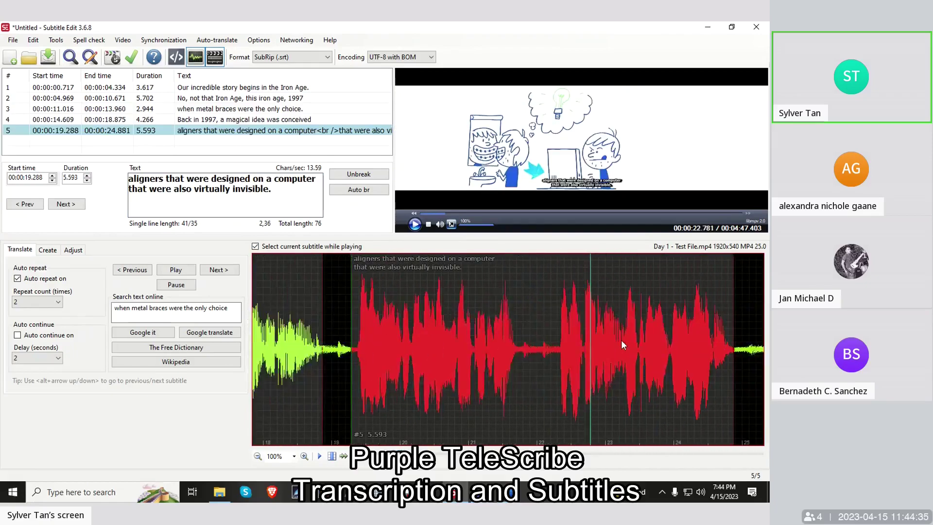
scroll(450, 321, up, 6)
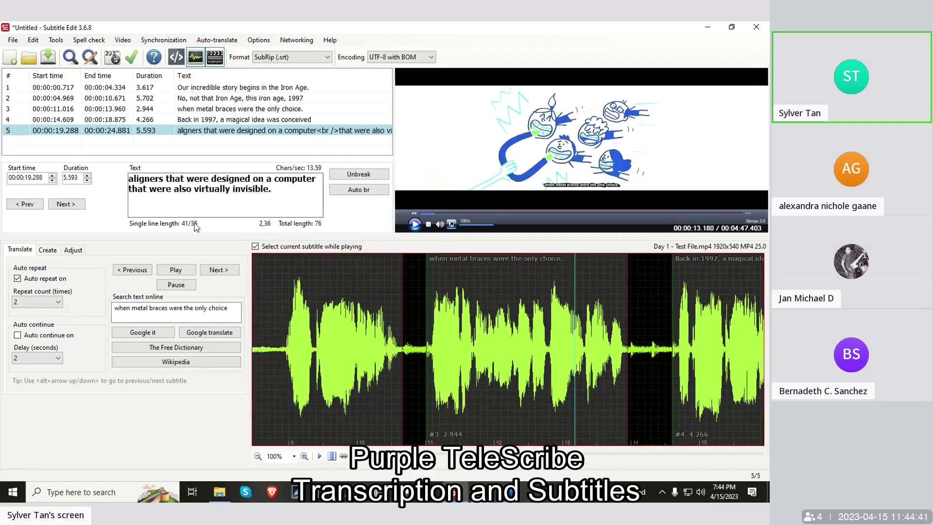
click(269, 188)
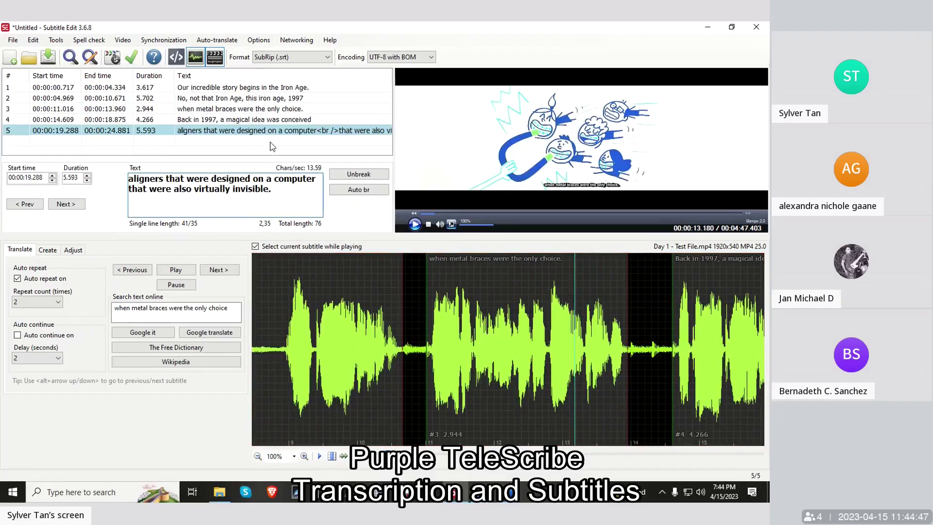
scroll(530, 372, down, 3)
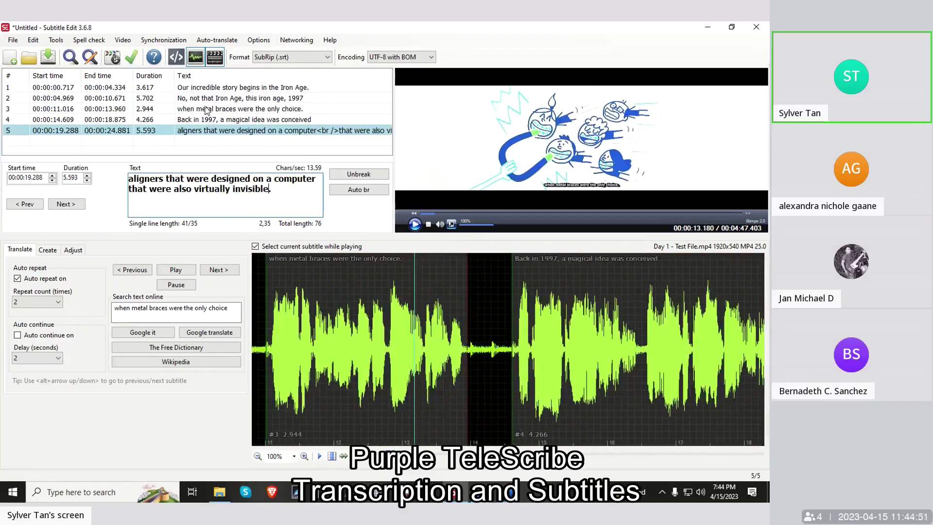
click(206, 88)
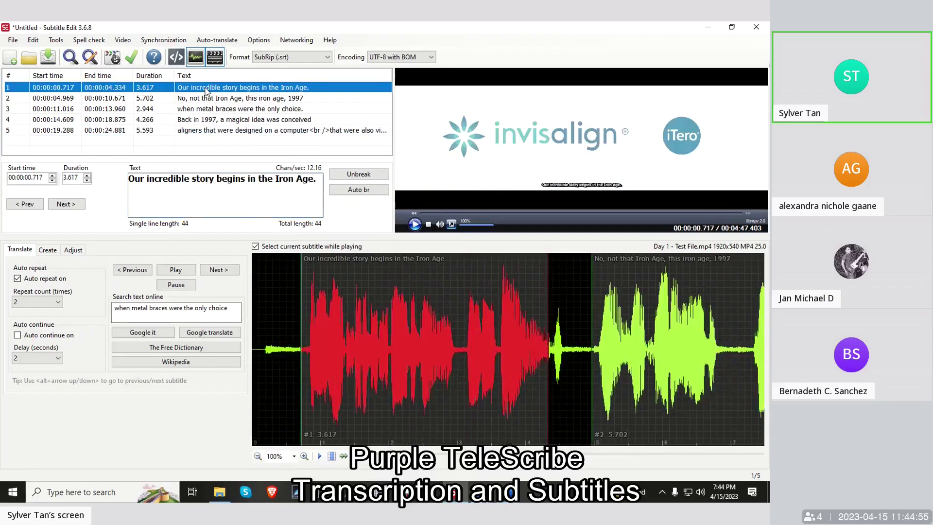
click(277, 321)
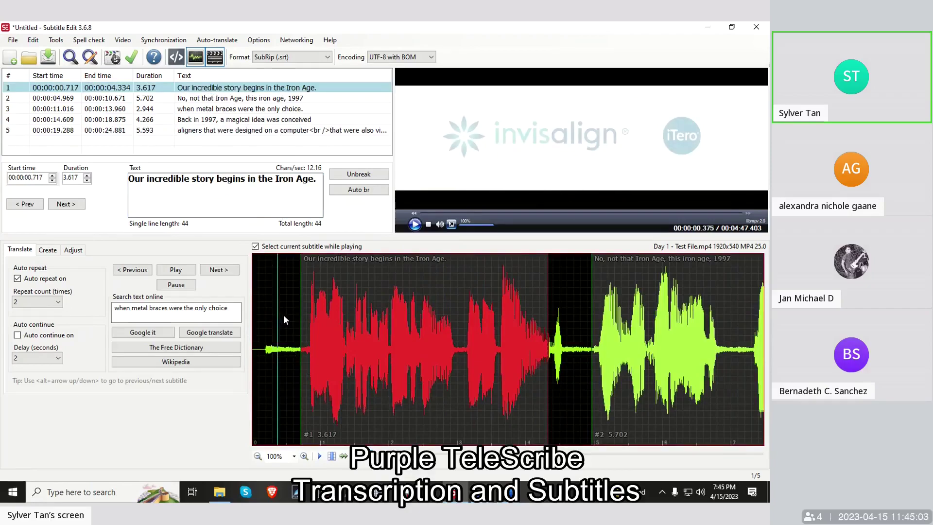
click(546, 183)
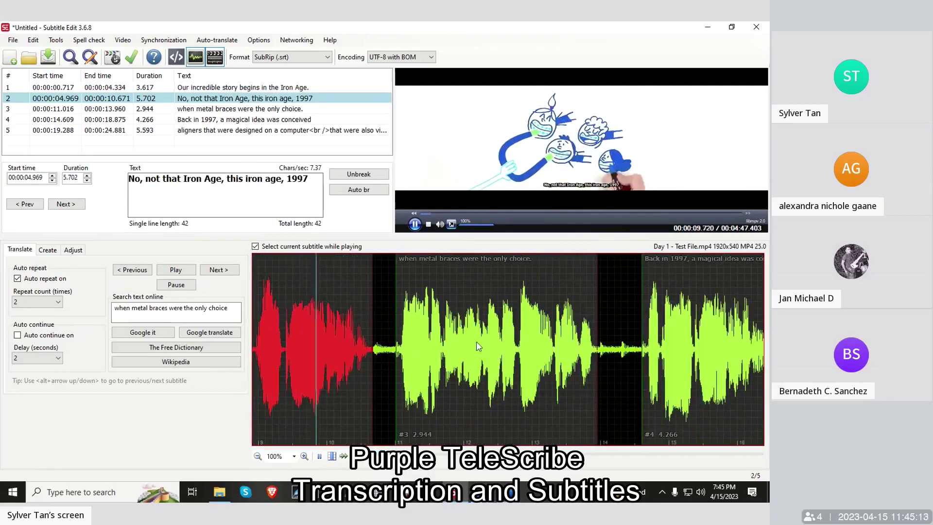
click(332, 326)
scroll(331, 325, up, 5)
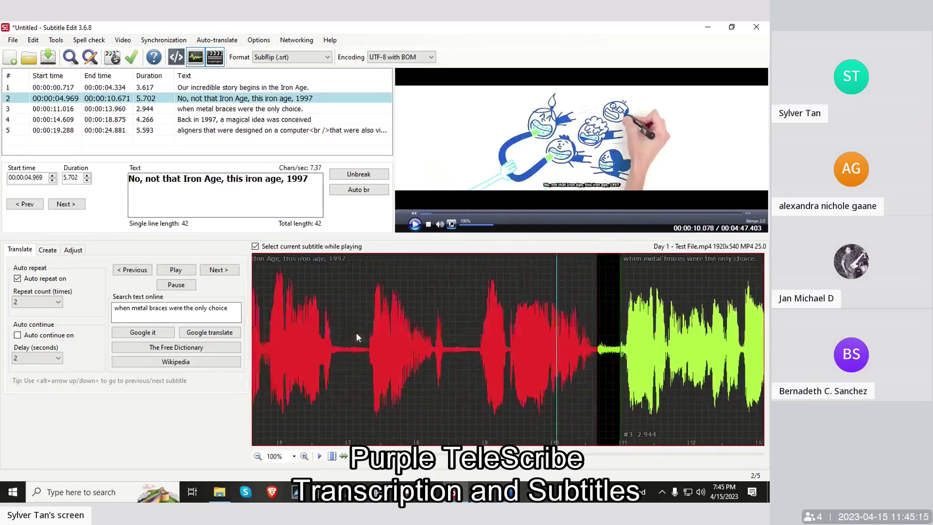
Play the second subtitle's section and shorten the subtitle on the waveform to end at 00:00:08.500, before "1997" is spoken
click(287, 100)
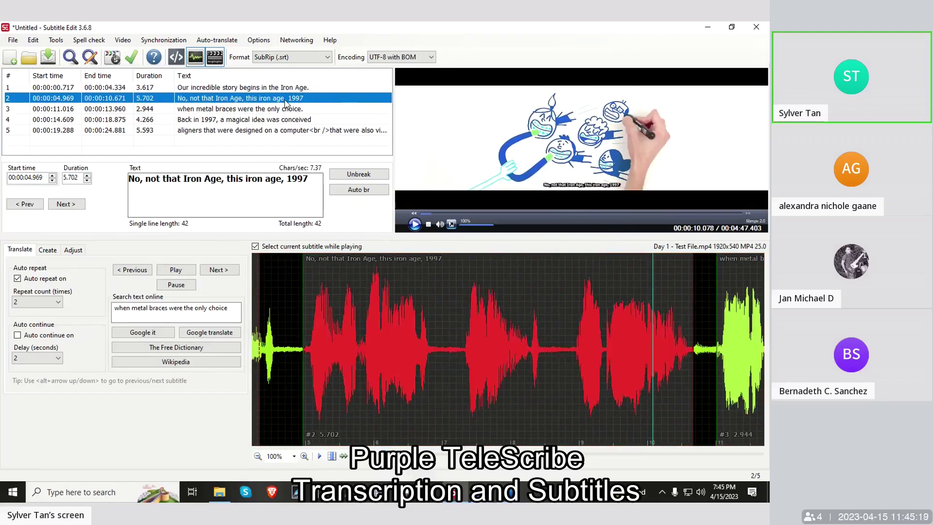
click(284, 180)
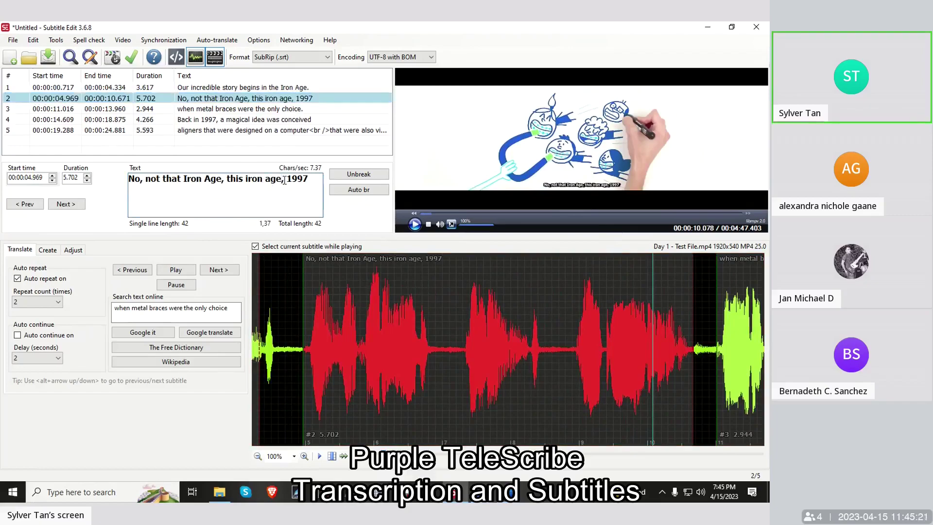
click(285, 304)
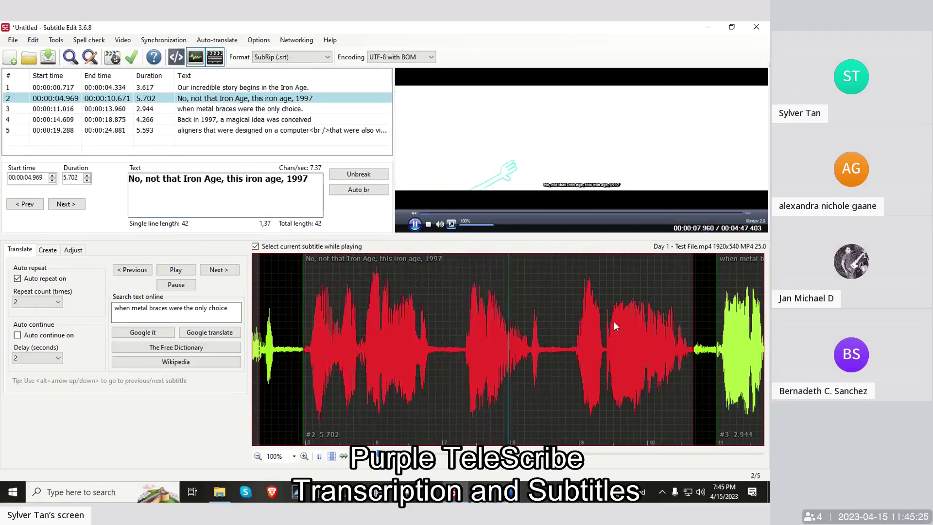
key(ctrl+space)
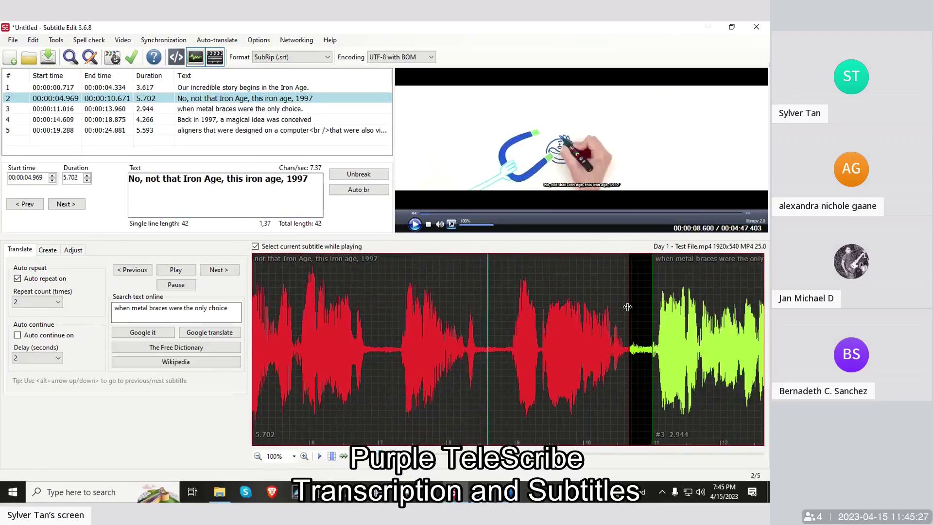
drag(627, 306, 481, 327)
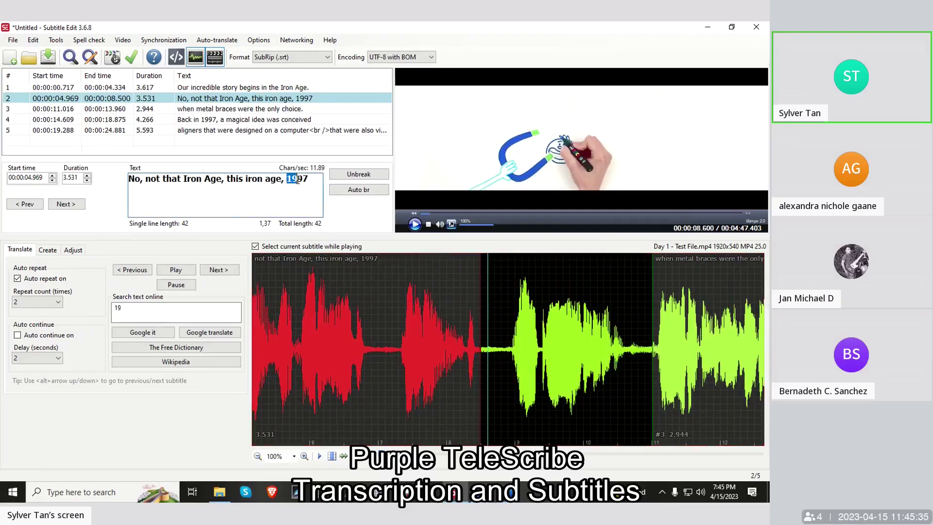
Remove ", 1997" from the end of the second subtitle's text
drag(290, 180, 310, 179)
key(BackSpace)
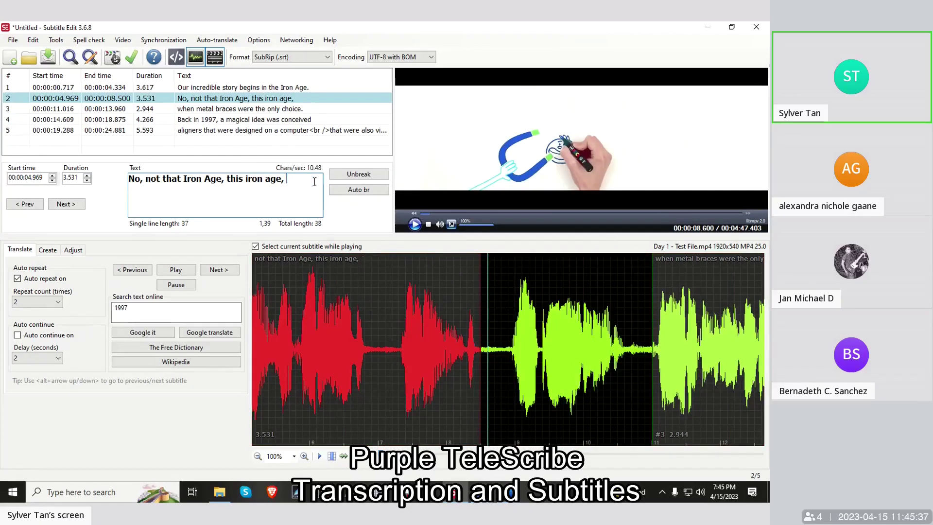
key(BackSpace)
key(BackSpace)
Add "1997, " in front of "when metal braces" in the third subtitle's text
key(alt+Down)
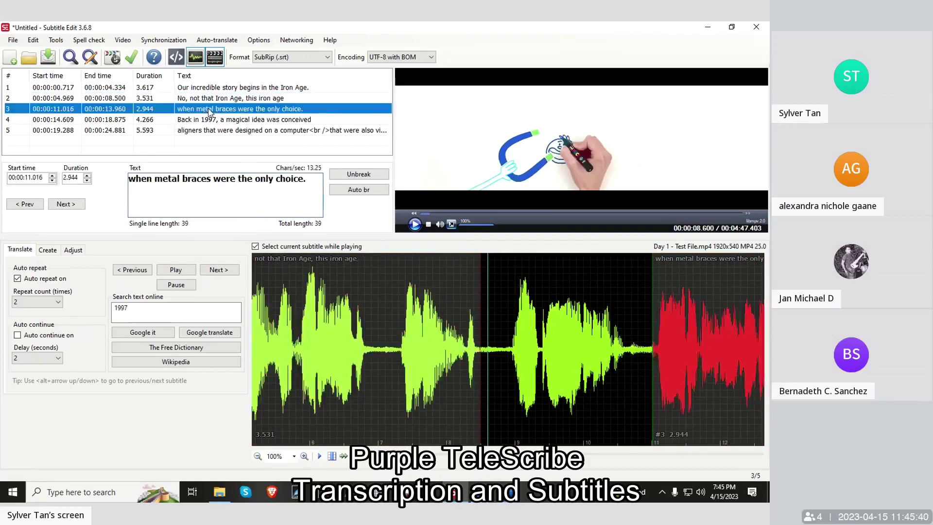
click(147, 177)
text(1997)
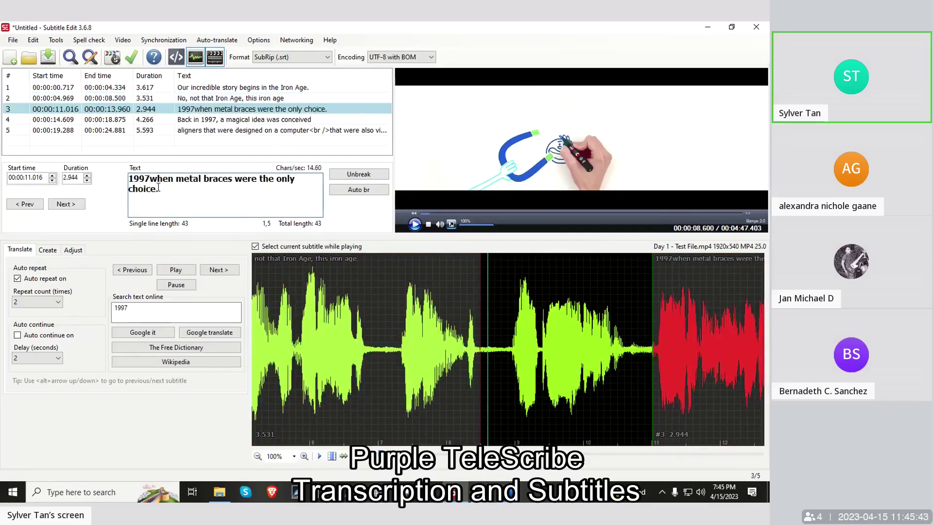
text(,)
Move the third subtitle's start to 00:00:08.875 on the waveform and automatically break its text into two lines
key(ctrl+space)
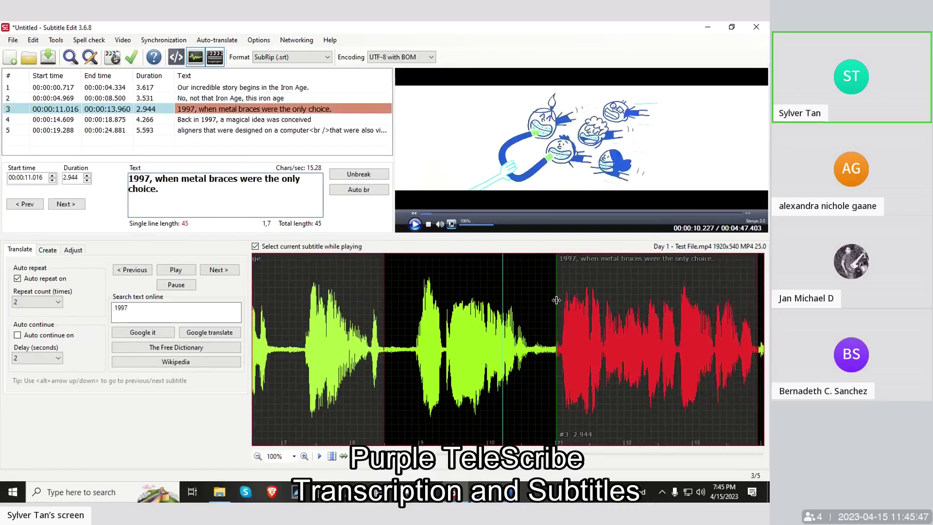
drag(556, 300, 410, 322)
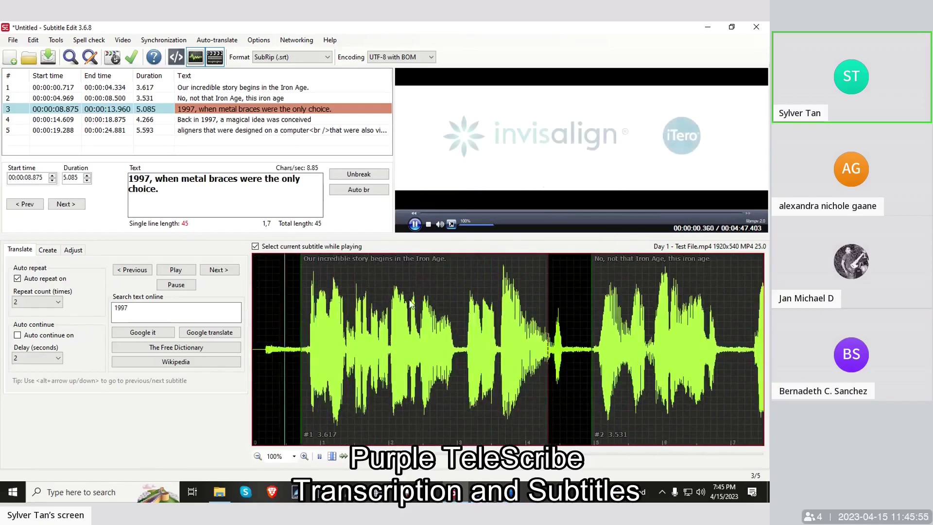
click(273, 110)
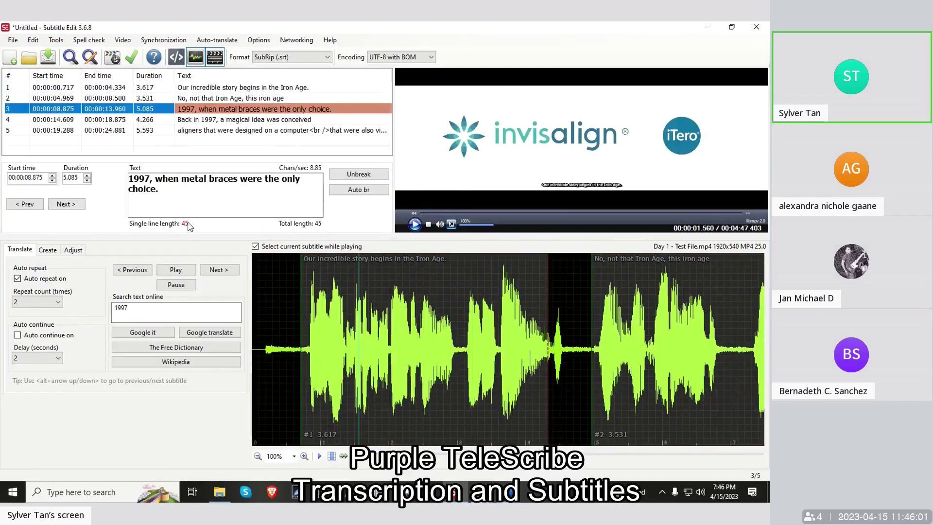
click(358, 191)
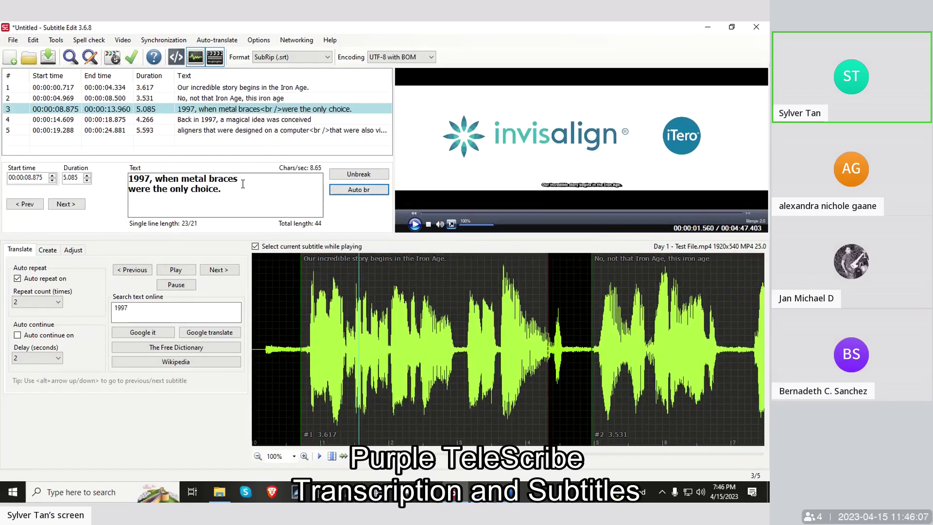
Check the first three subtitles and play the video from the start through the fifth subtitle to review their timing
click(293, 100)
click(292, 111)
click(290, 88)
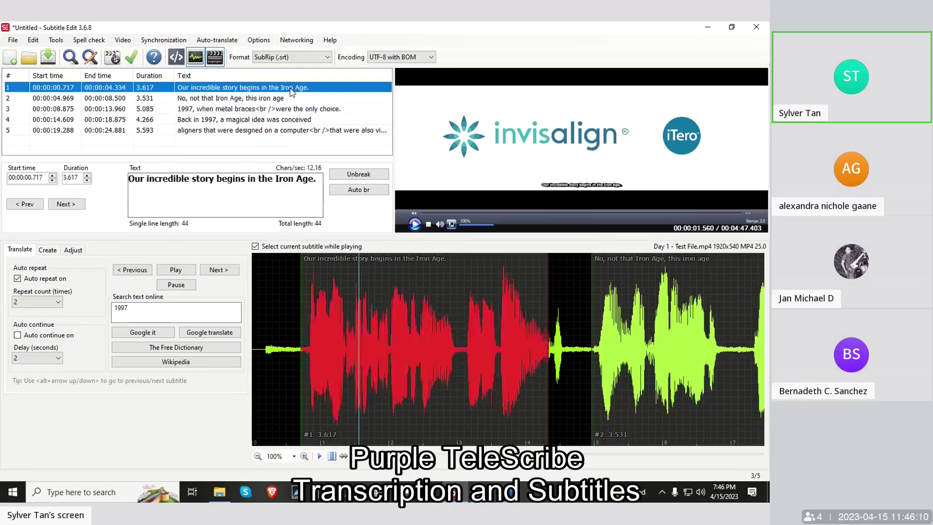
click(279, 301)
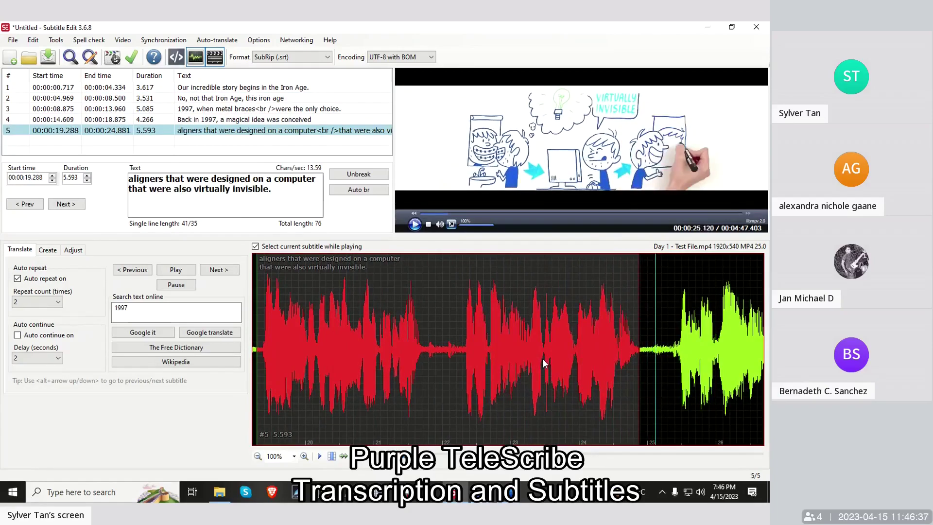
click(517, 349)
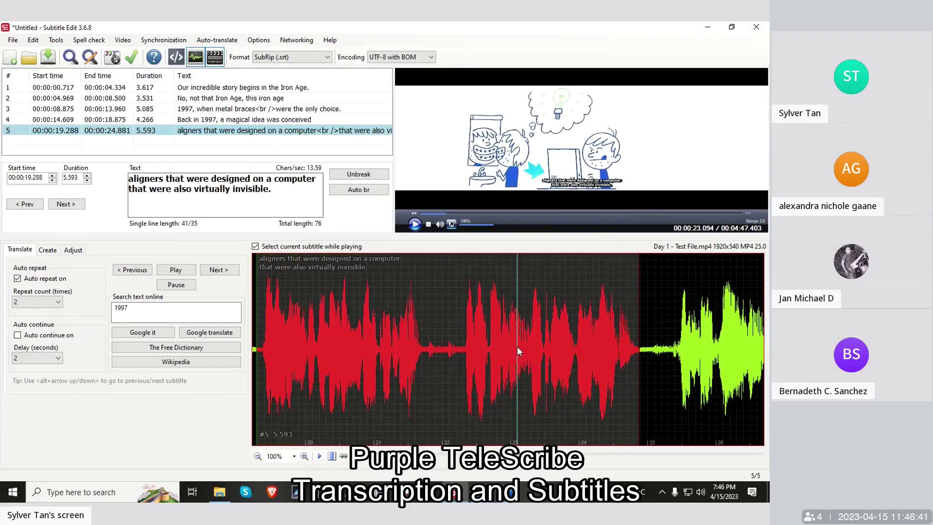
Save the subtitles in SubRip format as Day 1 - Test File in the Caption Training folder
click(422, 311)
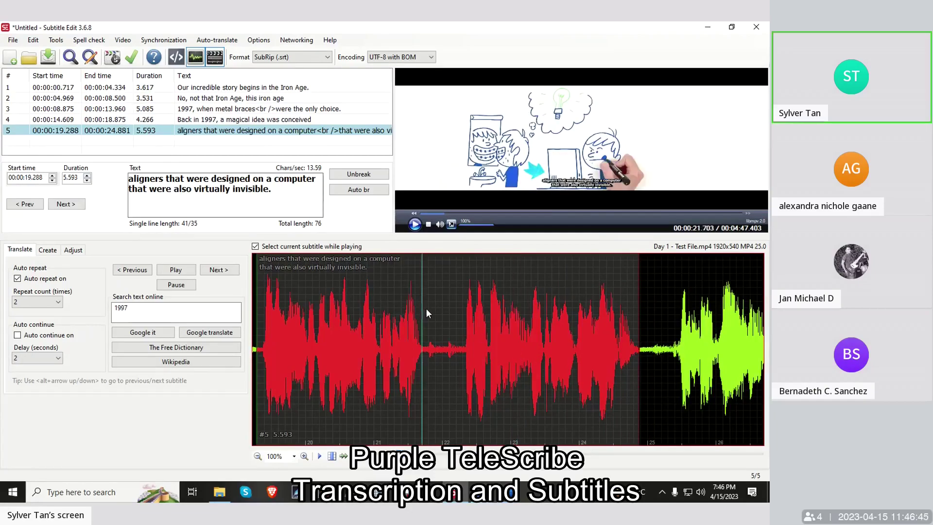
click(448, 317)
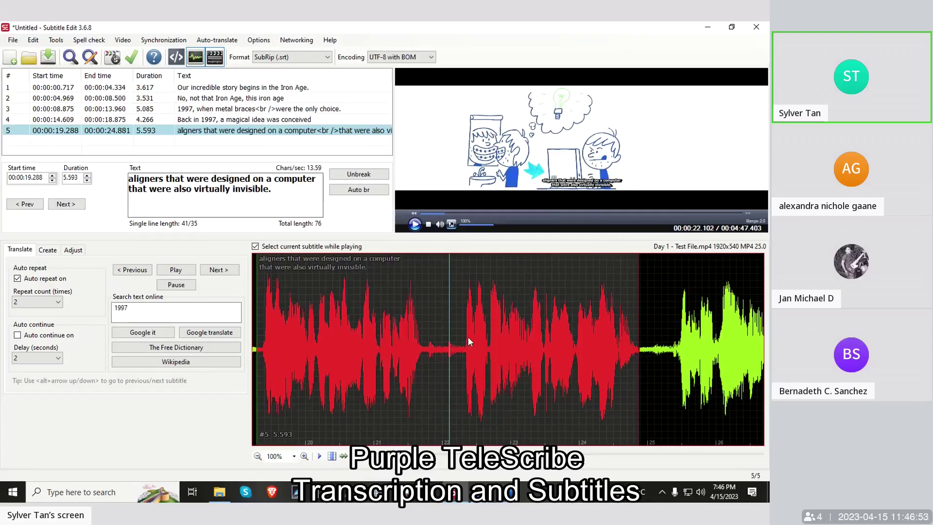
key(ctrl+s)
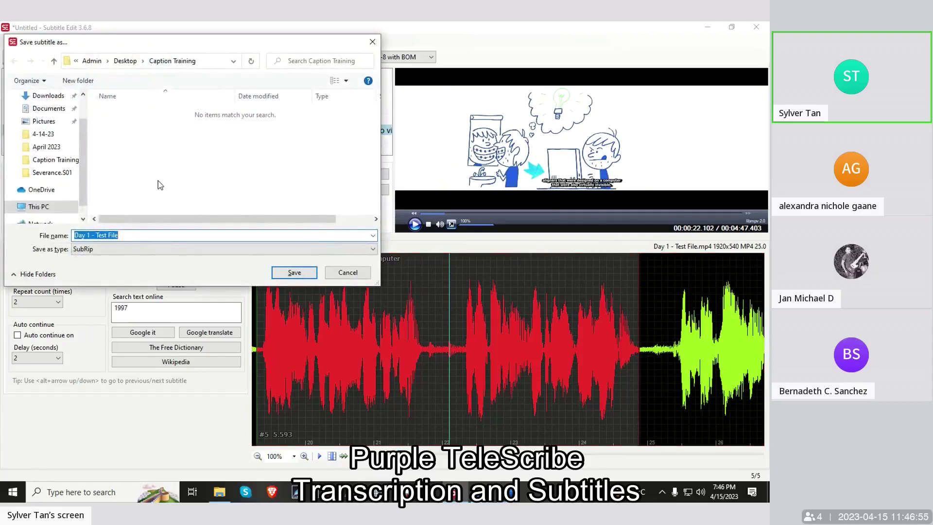
drag(222, 43, 287, 60)
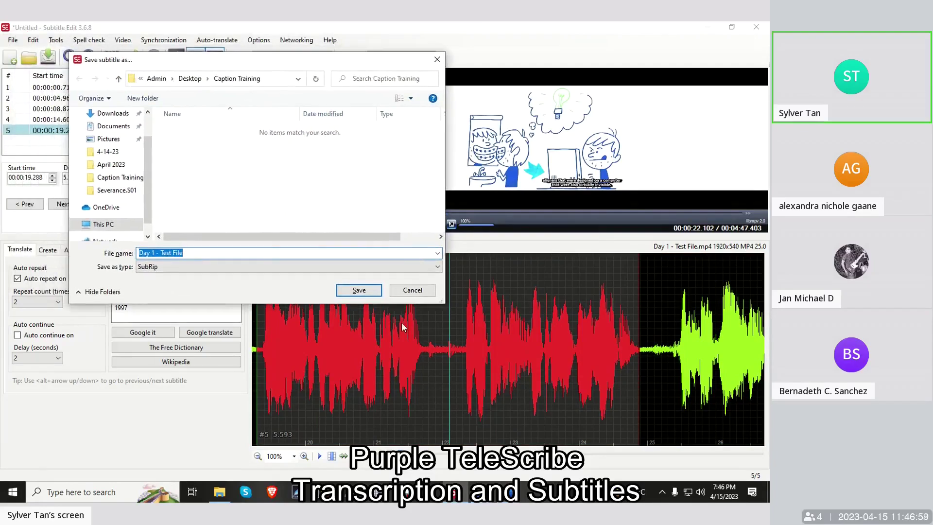
click(359, 291)
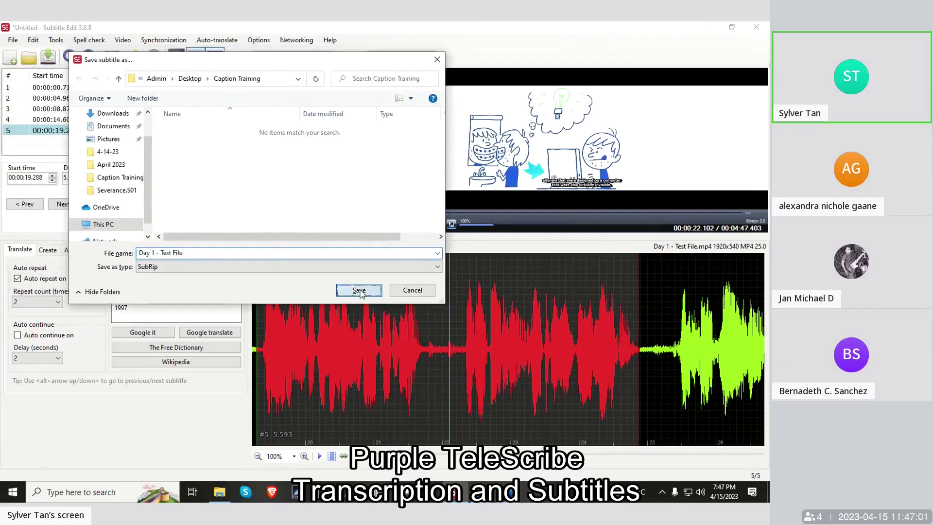
Locate the saved Day 1 - Test File subtitle file in the Caption Training folder and read its contents in Notepad
click(220, 493)
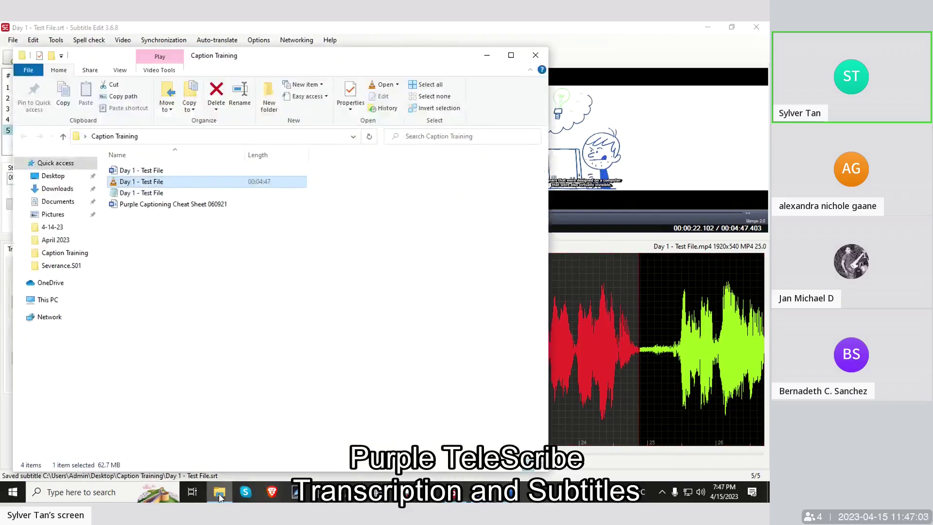
click(146, 193)
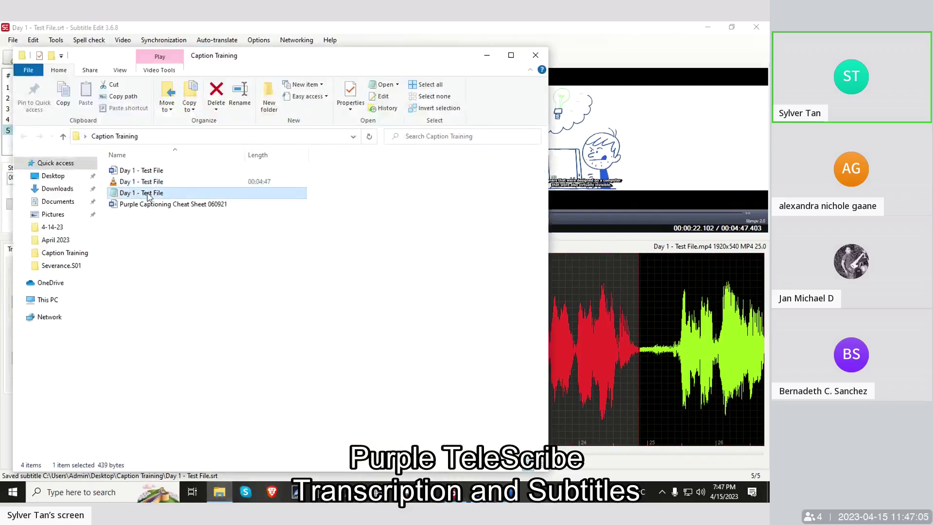
click(150, 181)
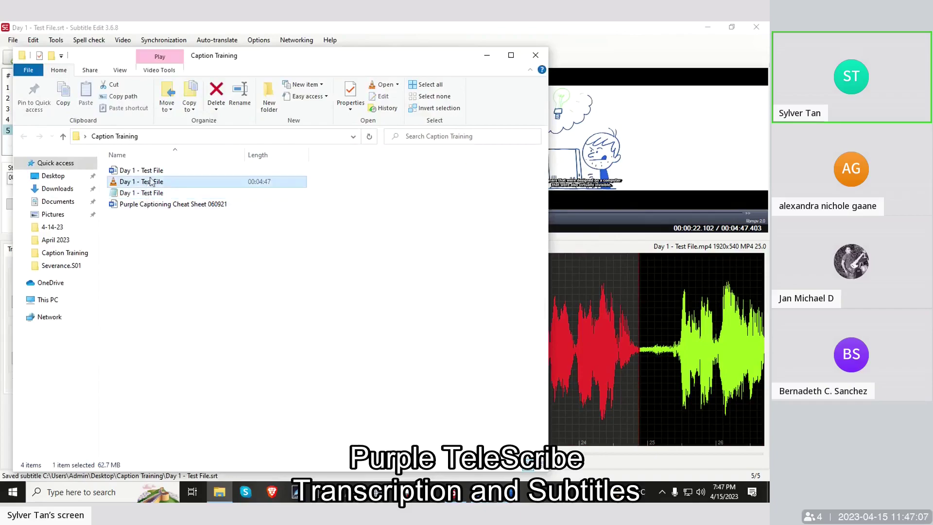
click(150, 170)
click(151, 182)
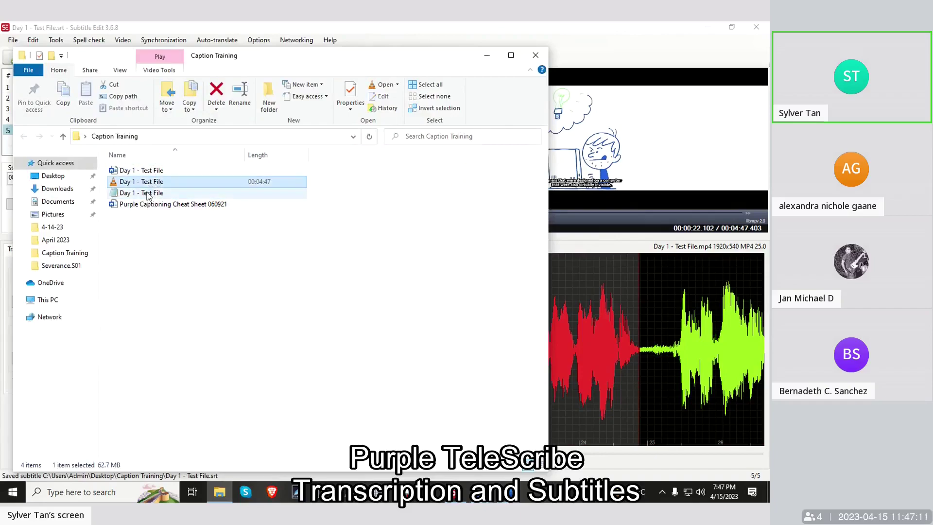
click(149, 193)
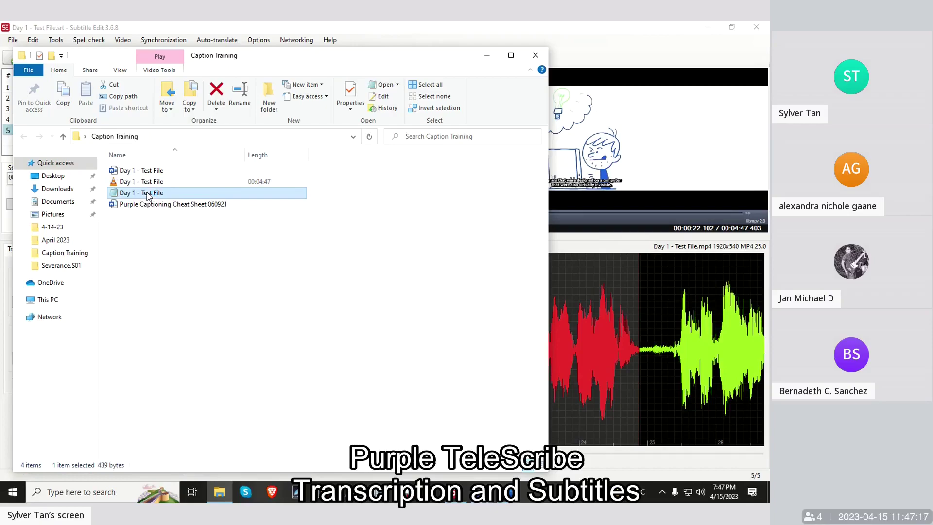
click(142, 188)
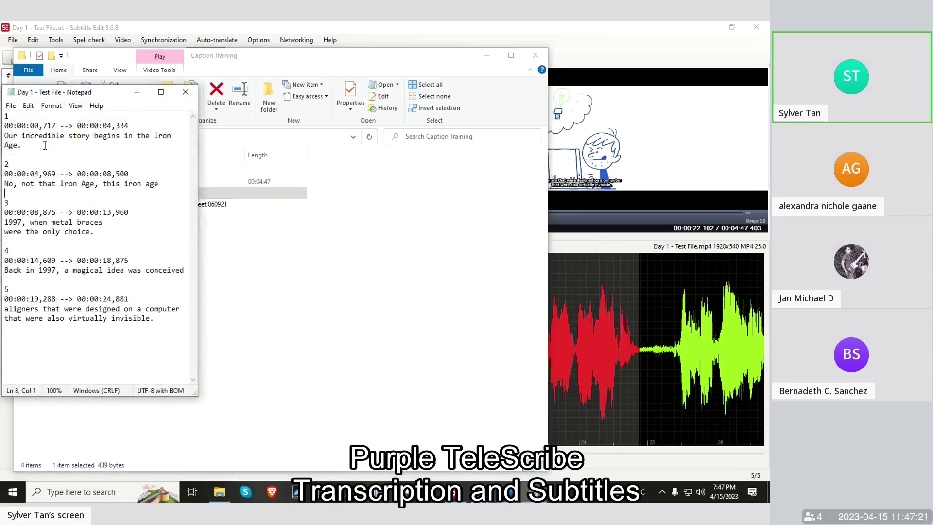
click(160, 318)
click(74, 136)
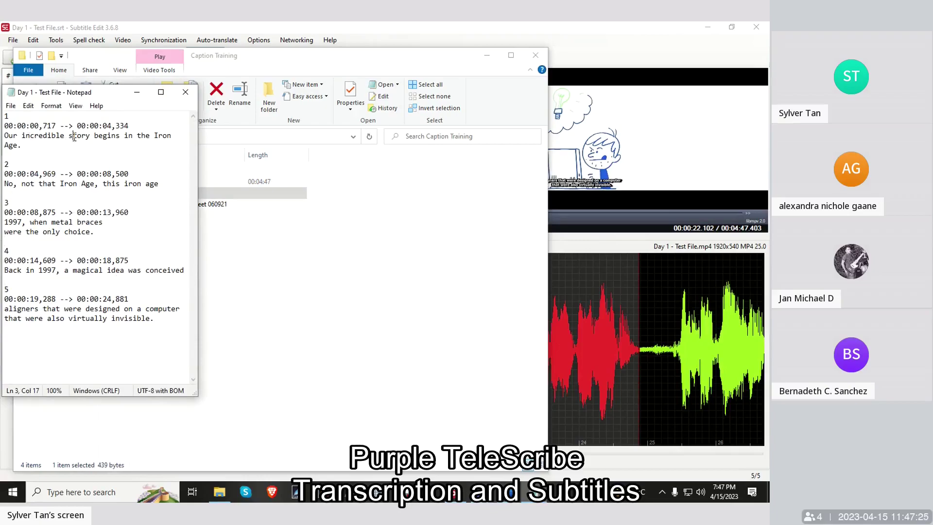
click(182, 101)
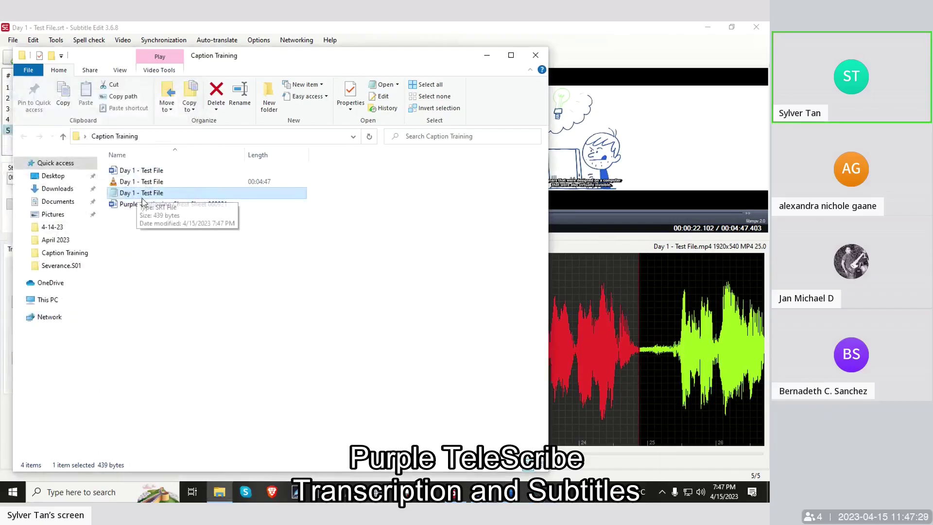
Make Notepad the default app for .srt files while opening the saved subtitle file, and close the file
right_click(156, 195)
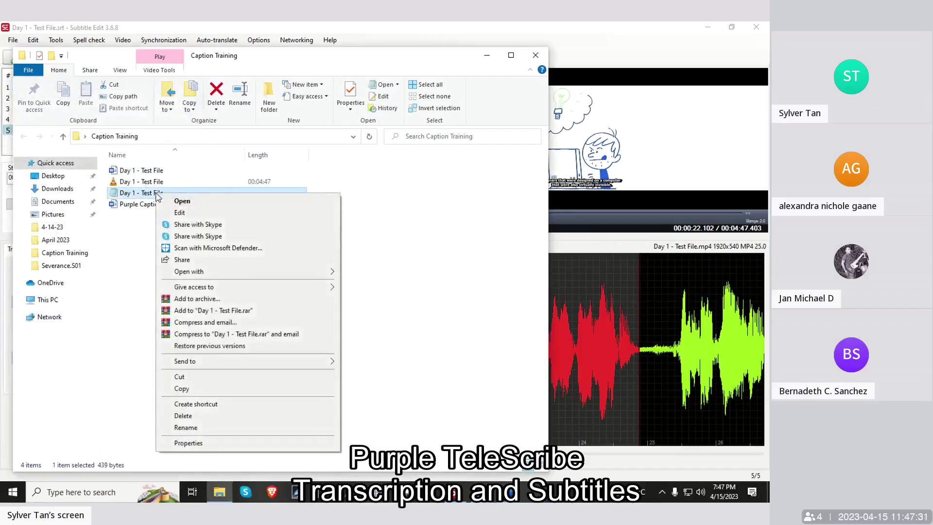
mouse_move(211, 272)
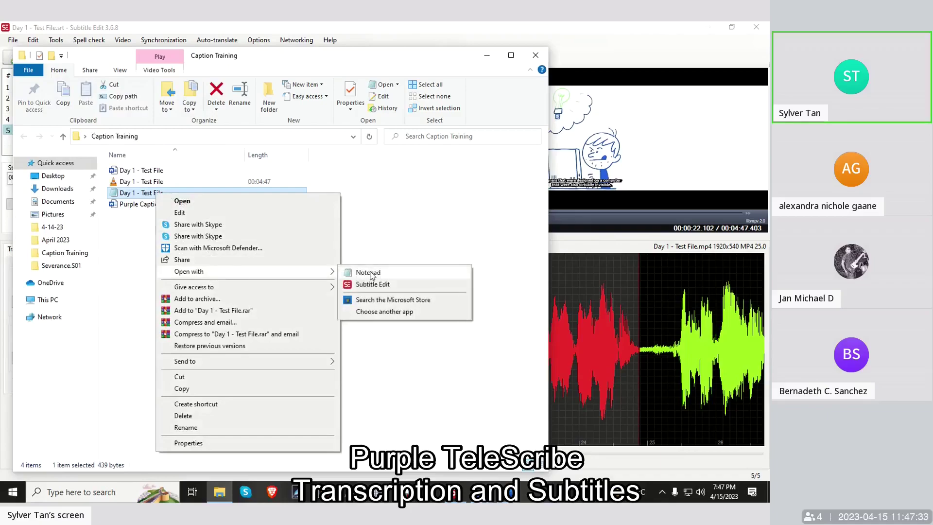
click(382, 312)
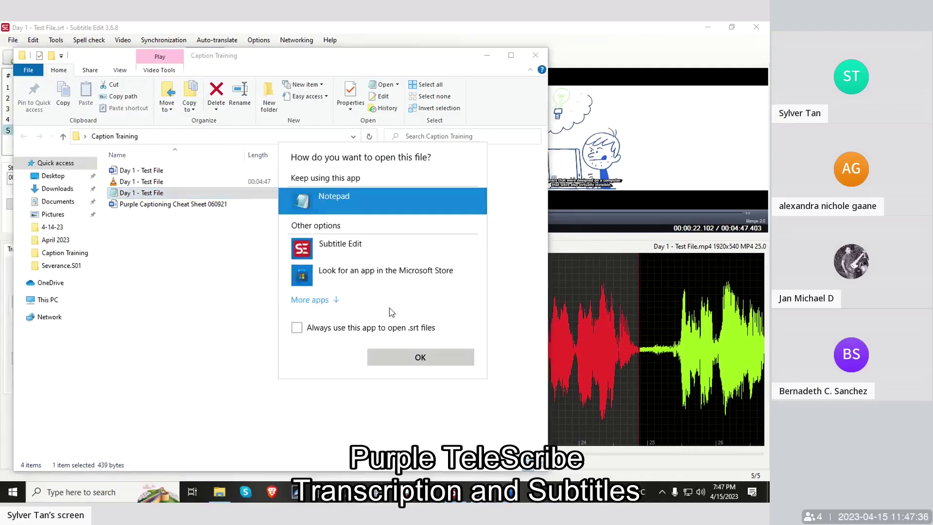
click(296, 328)
click(413, 361)
click(152, 318)
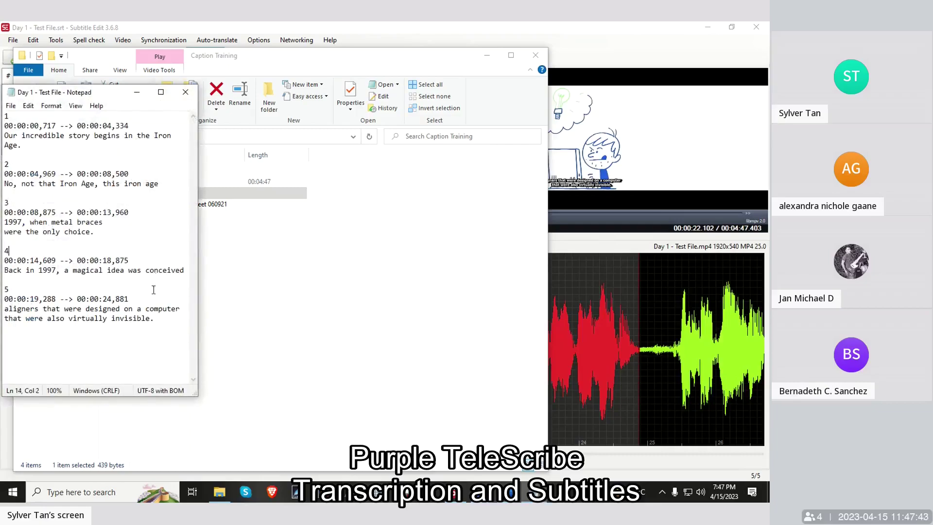
click(185, 92)
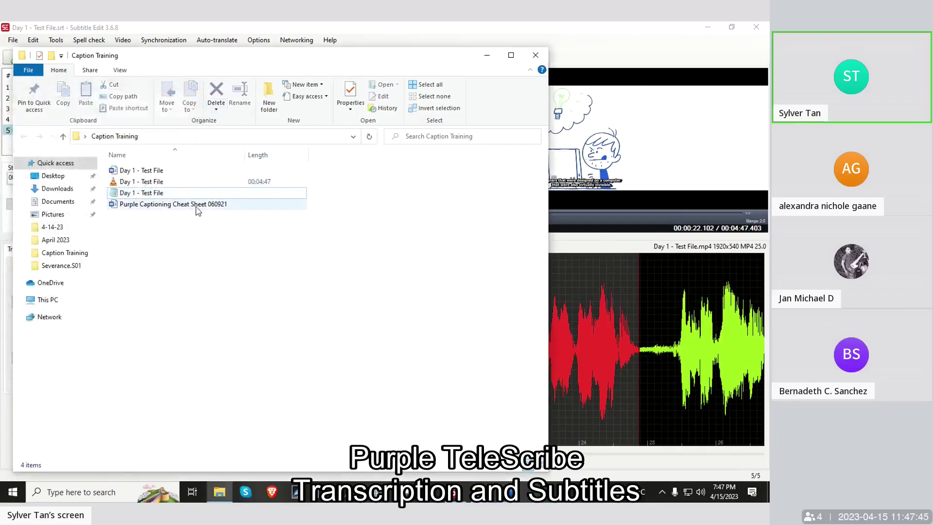
Close Subtitle Edit and refresh the Caption Training folder listing
key(Up)
key(Up)
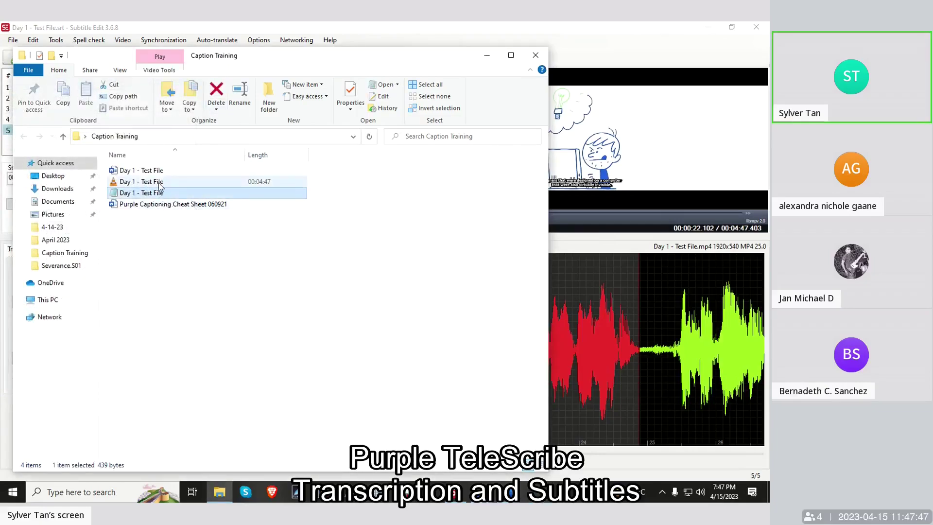
click(588, 27)
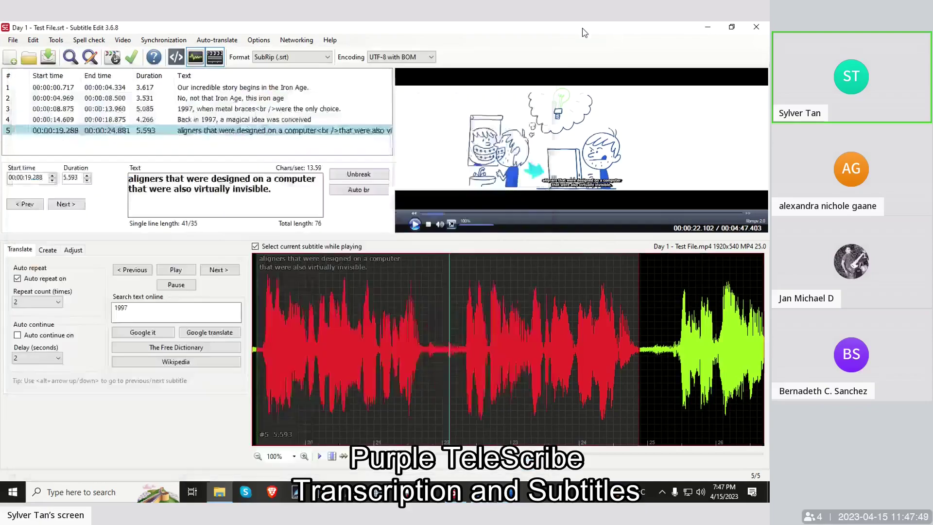
click(755, 30)
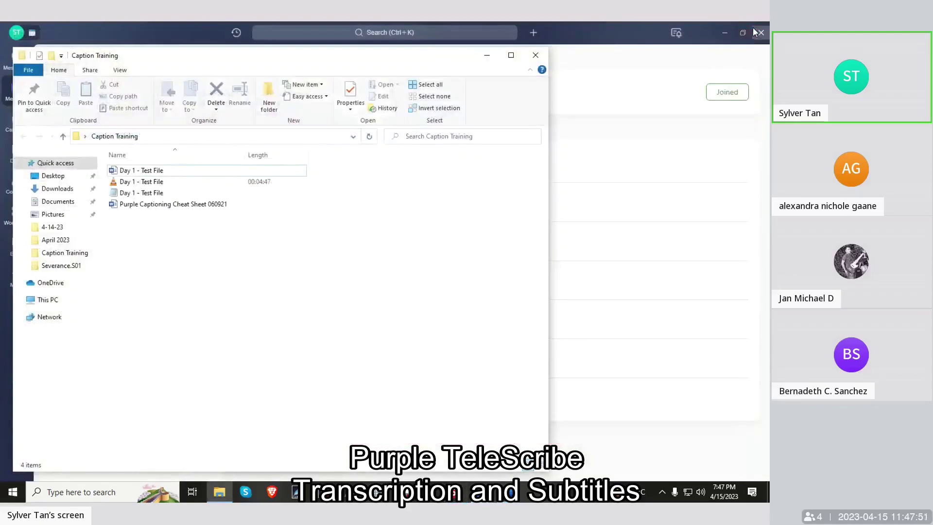
right_click(177, 289)
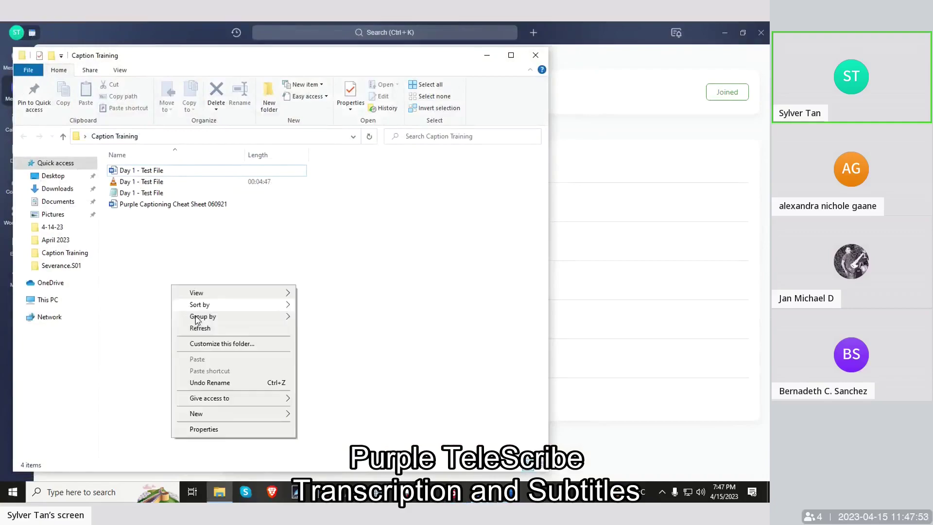
click(197, 328)
click(174, 185)
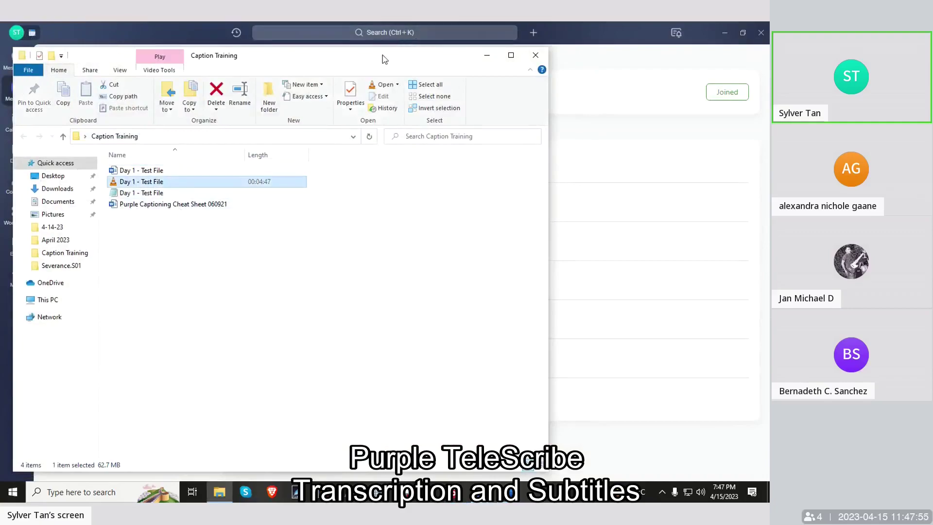
drag(383, 54, 403, 39)
click(189, 180)
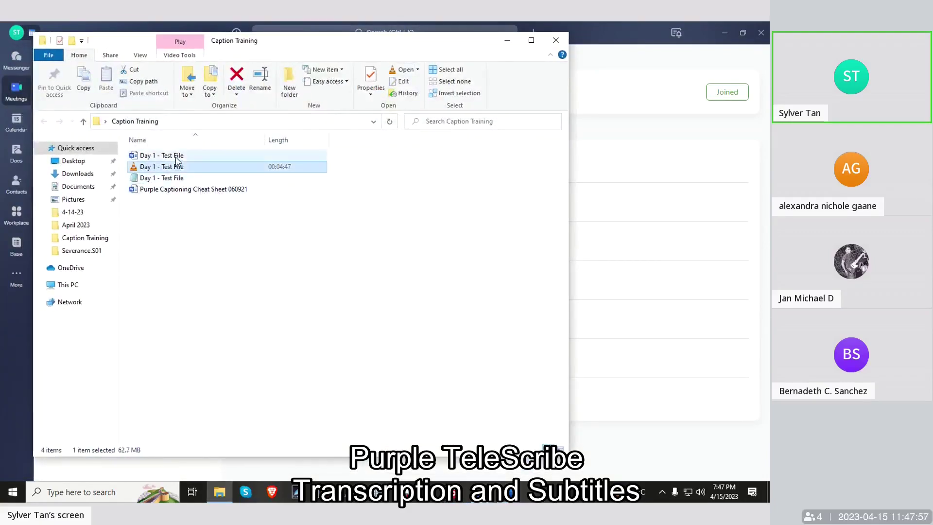
click(261, 328)
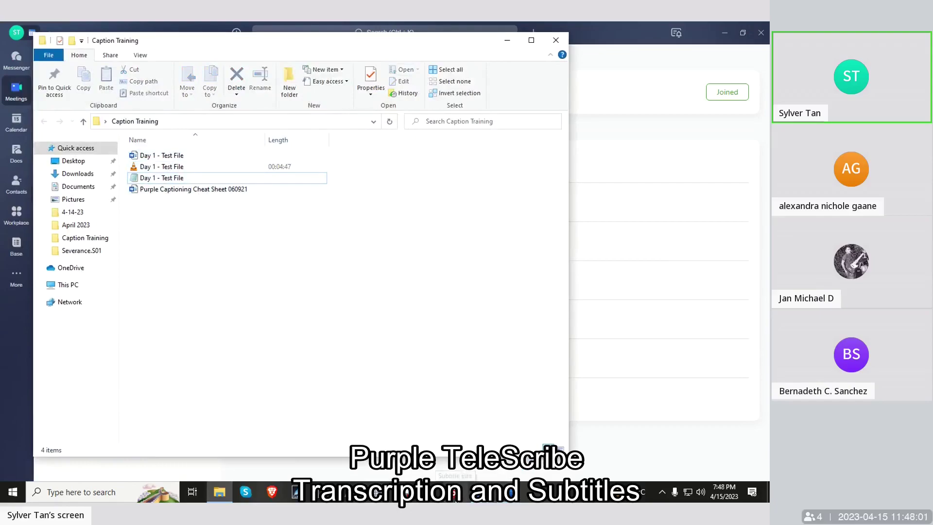
Reopen Subtitle Edit, examine the reloaded Day 1 - Test File subtitles along the waveform, and close the program again
click(454, 492)
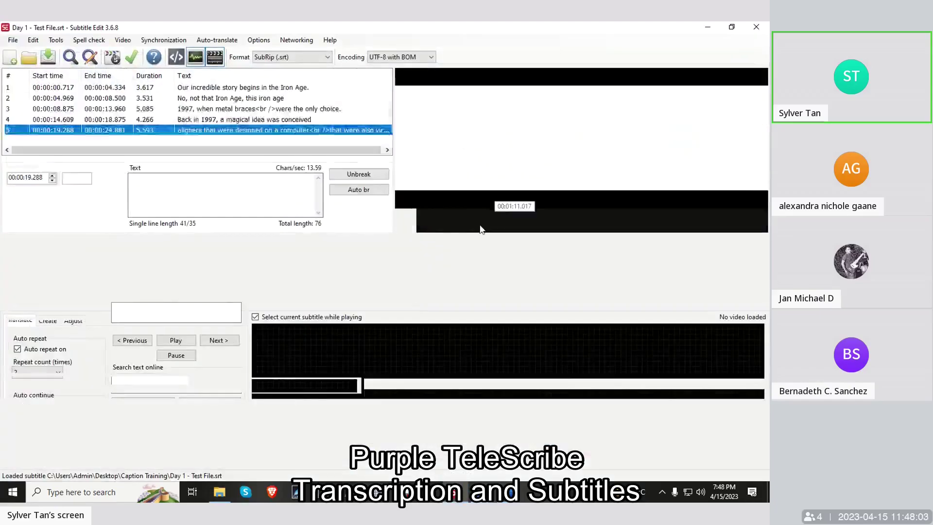
click(581, 327)
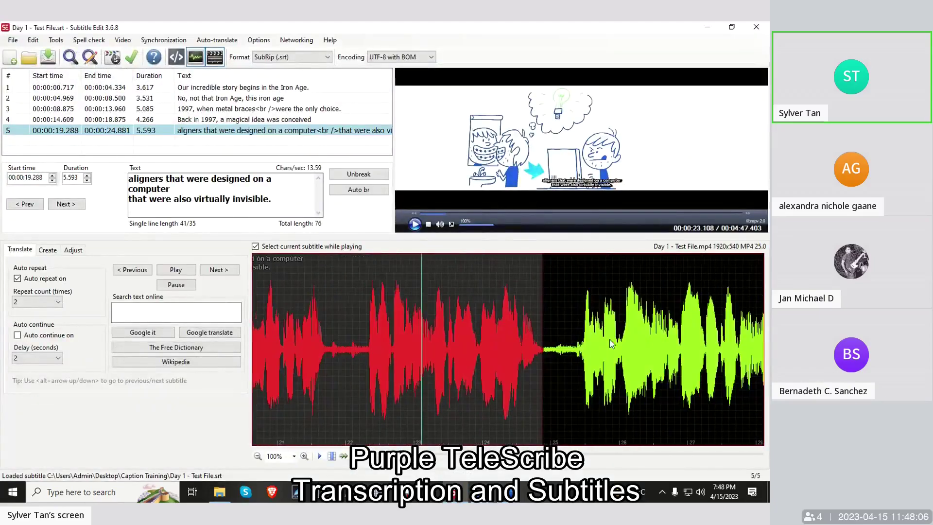
click(360, 307)
scroll(360, 305, up, 8)
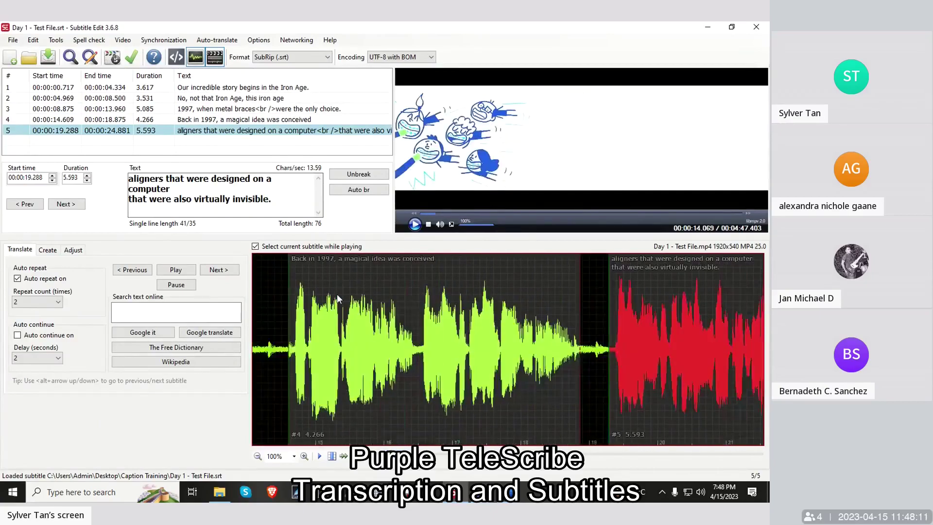
scroll(364, 306, down, 8)
click(756, 27)
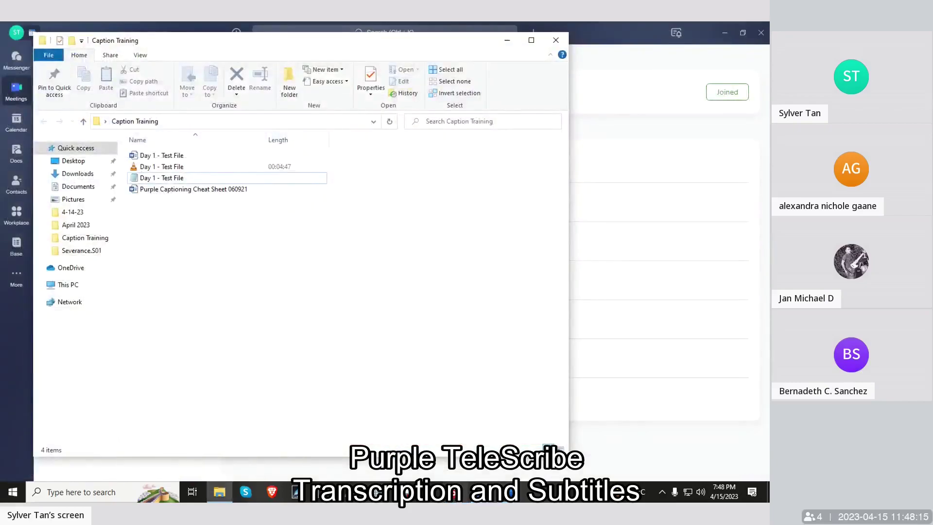
Reopen Subtitle Edit and play part of the first subtitle, ending with the fourth subtitle selected in the list
click(630, 416)
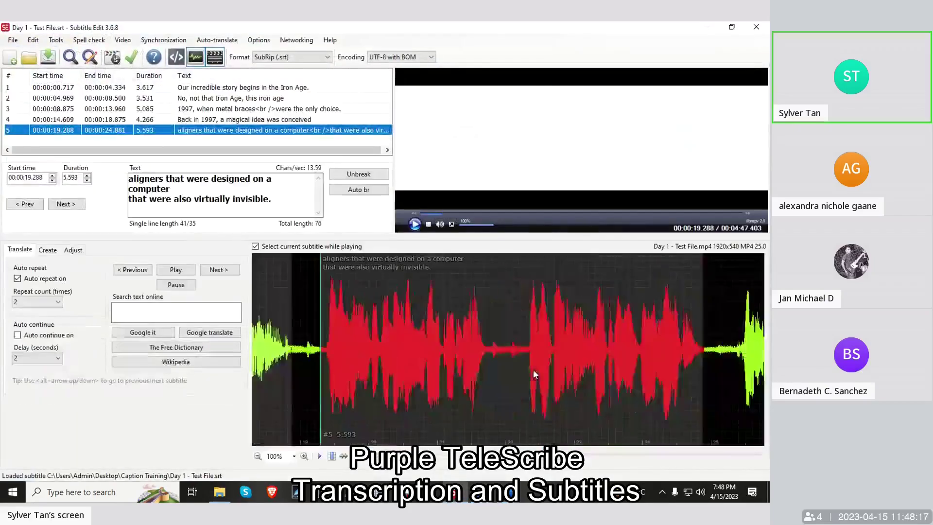
scroll(580, 347, down, 1)
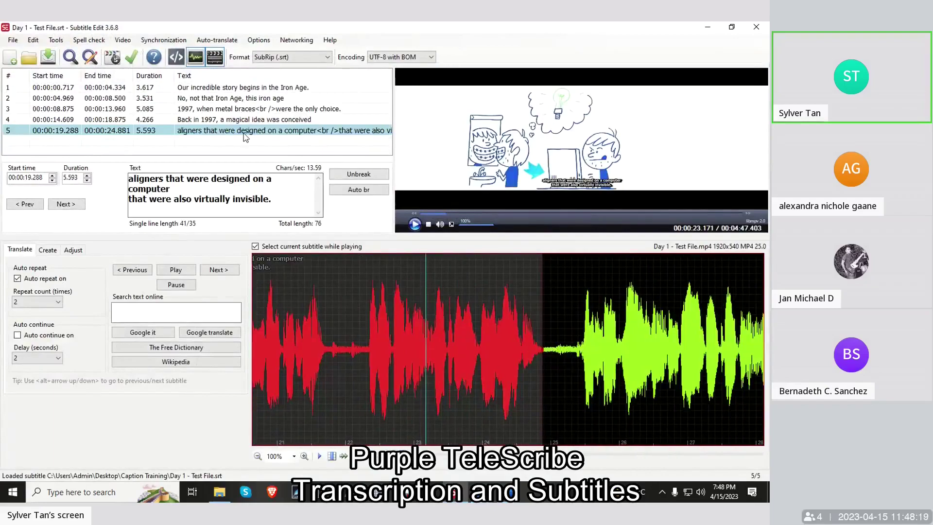
click(245, 120)
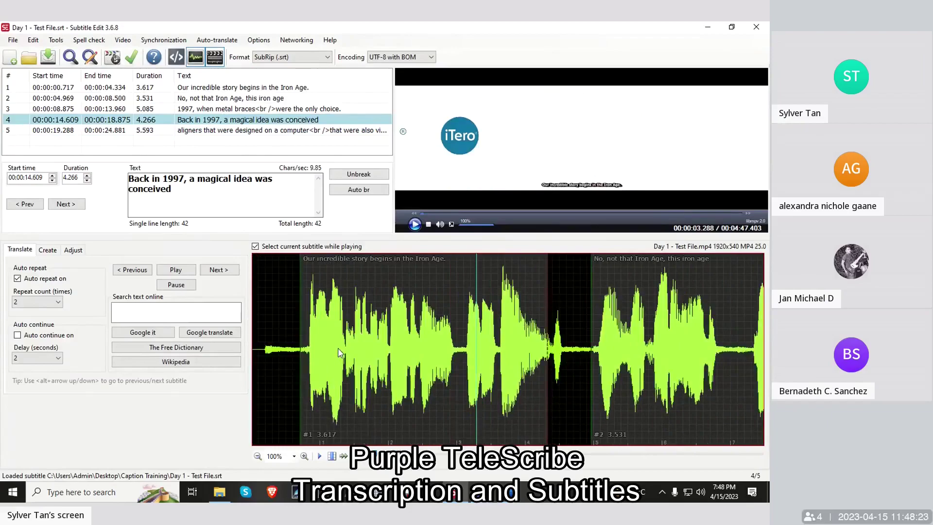
double_click(370, 309)
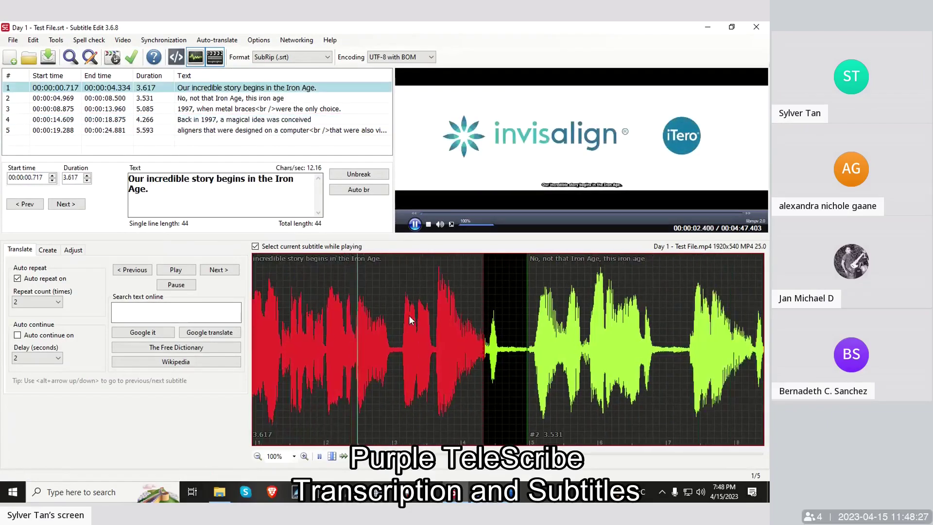
key(space)
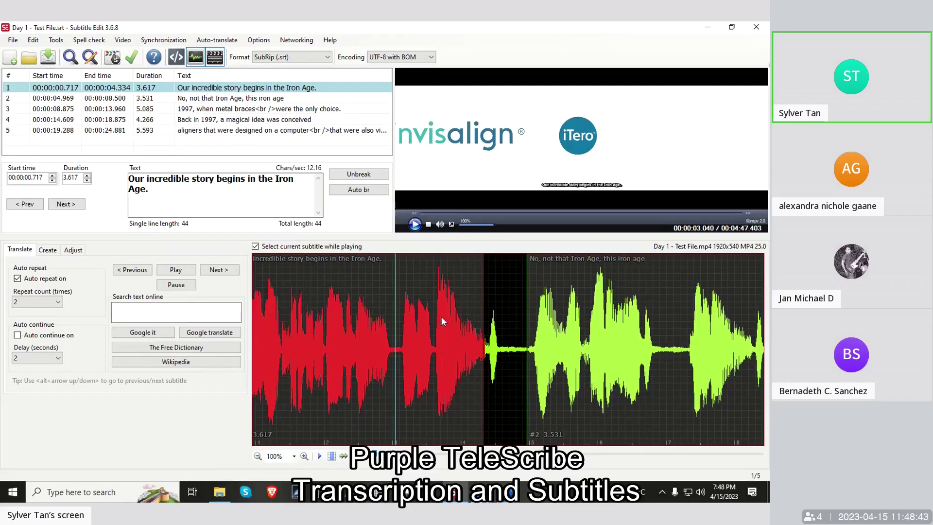
click(282, 120)
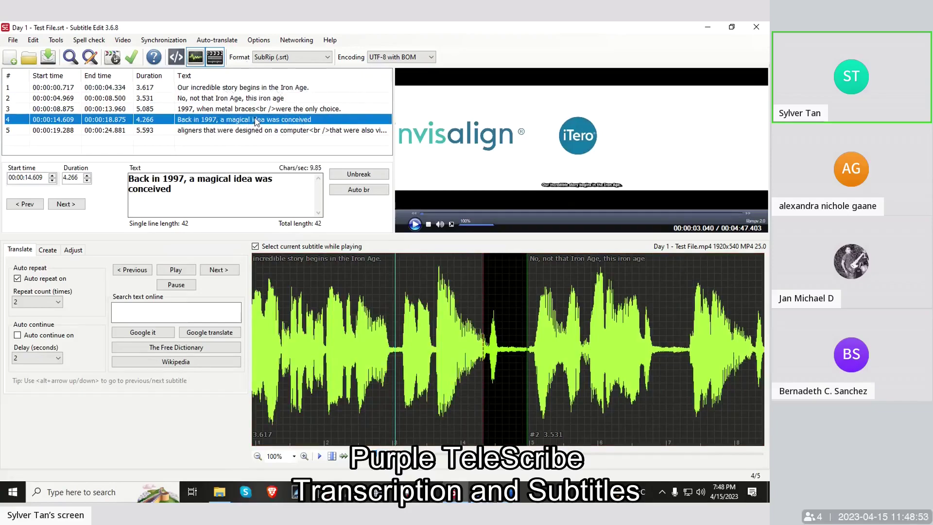
Go through the five subtitles in the list one by one to review each one's text, line length and duration
click(273, 101)
click(274, 120)
click(273, 129)
key(Up)
key(Up)
key(Up)
key(Up)
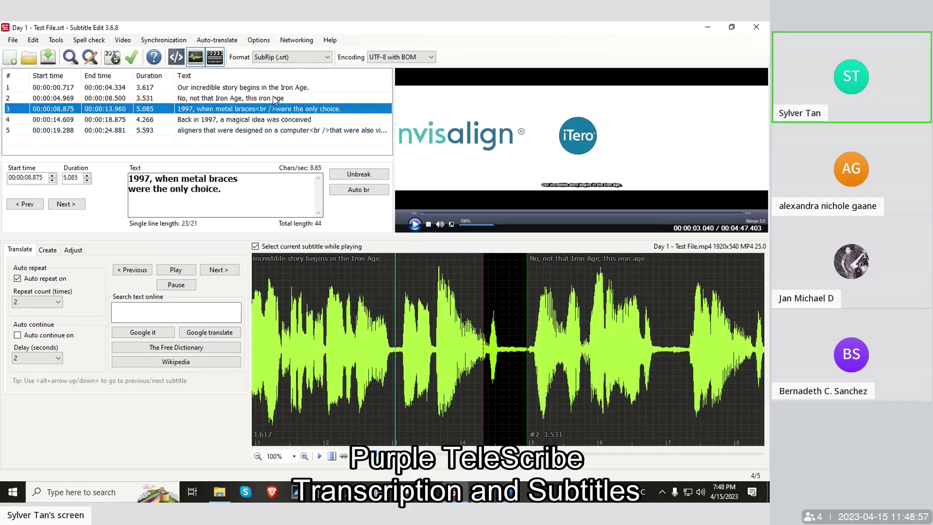
key(Down)
key(Down)
key(Down)
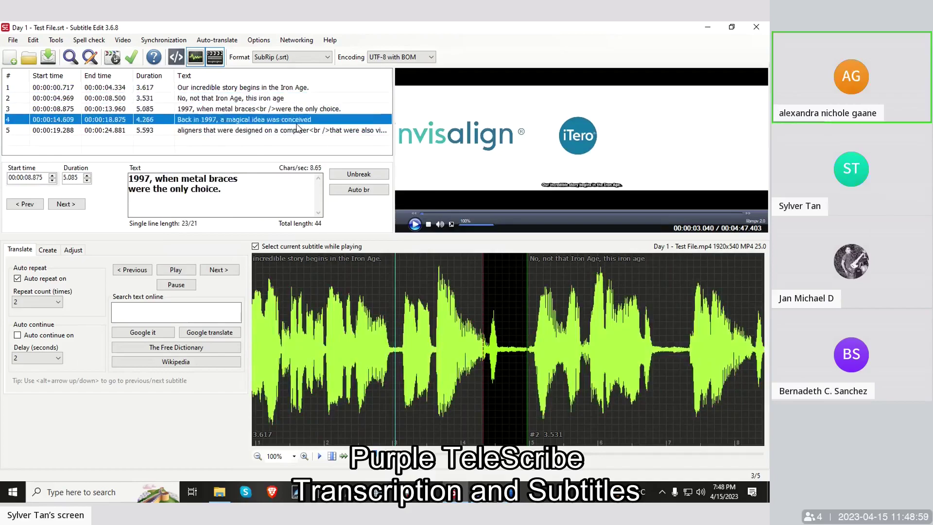
click(299, 132)
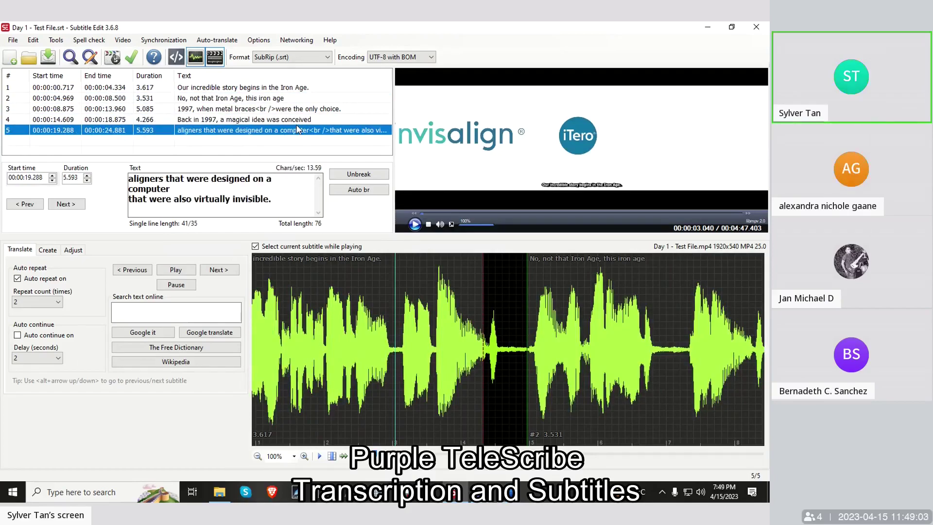
click(298, 119)
click(298, 109)
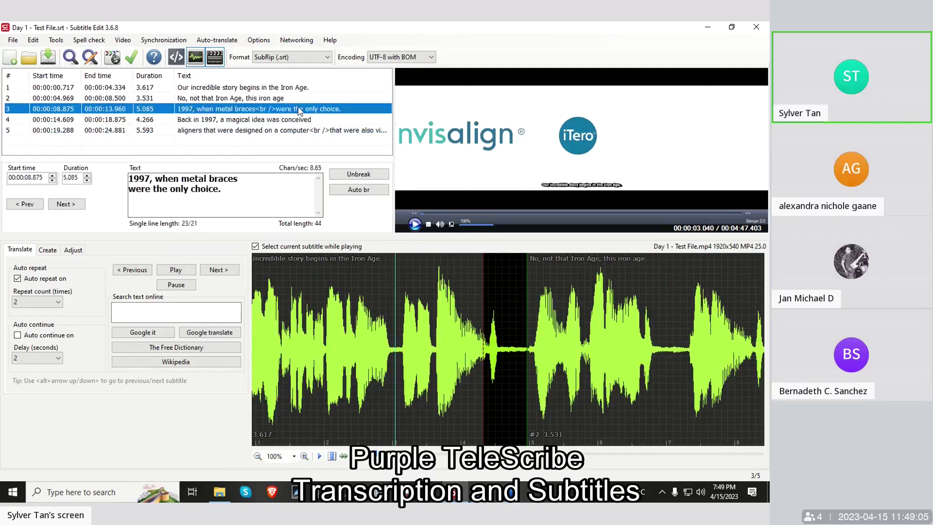
click(298, 98)
click(299, 90)
click(298, 99)
click(298, 109)
click(298, 120)
click(298, 130)
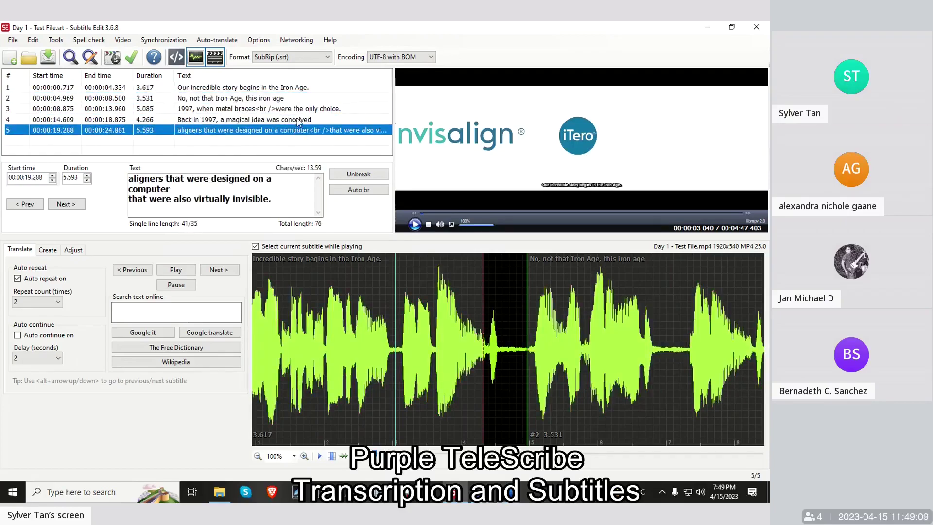
click(298, 120)
click(298, 109)
click(298, 98)
click(298, 90)
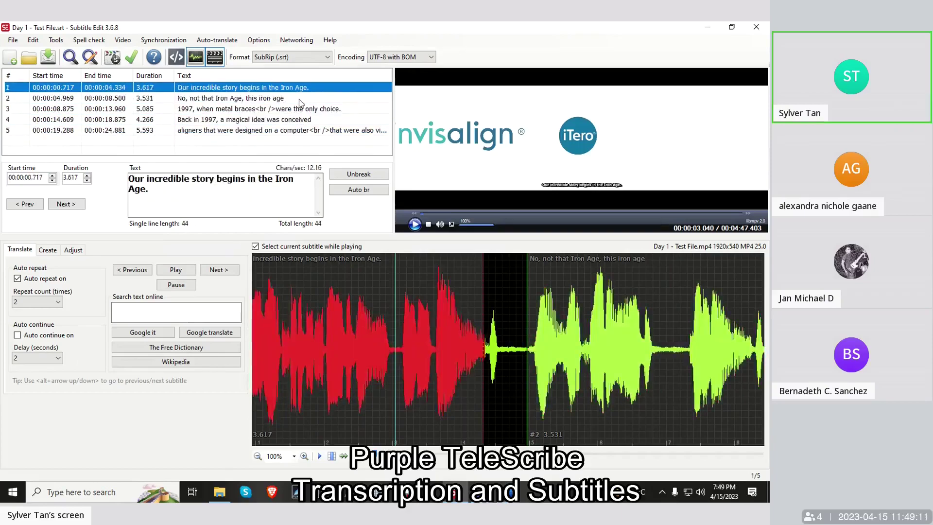
click(298, 98)
click(298, 109)
Examine the waveform from the first subtitle through the uncaptioned speech that follows the fifth subtitle
click(394, 329)
scroll(393, 328, up, 2)
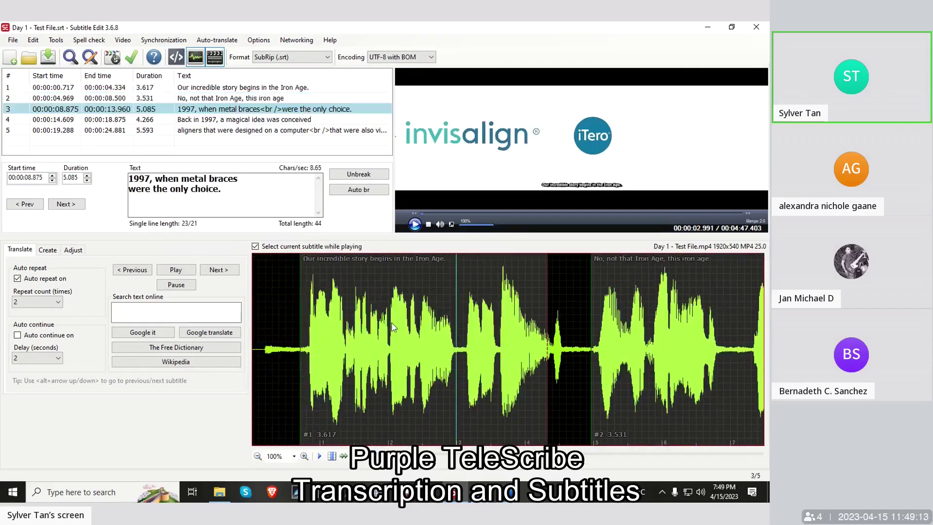
click(510, 327)
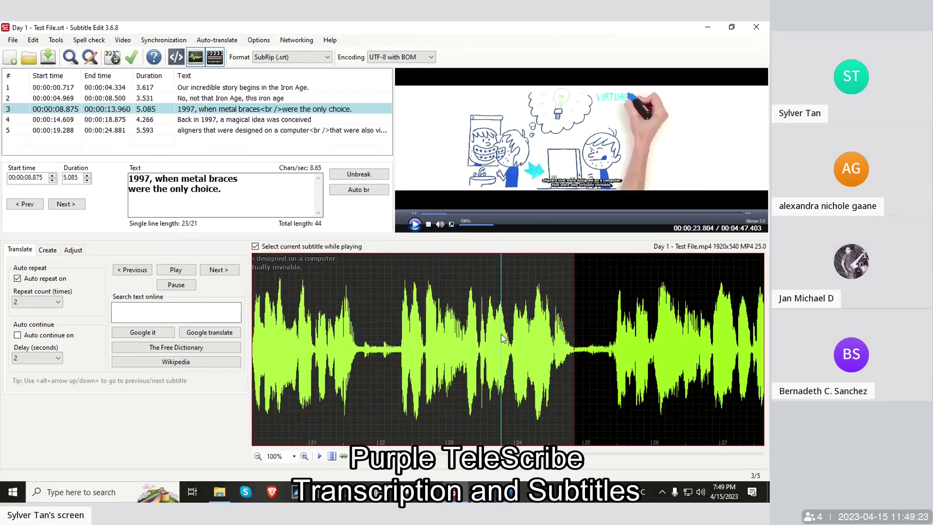
click(435, 328)
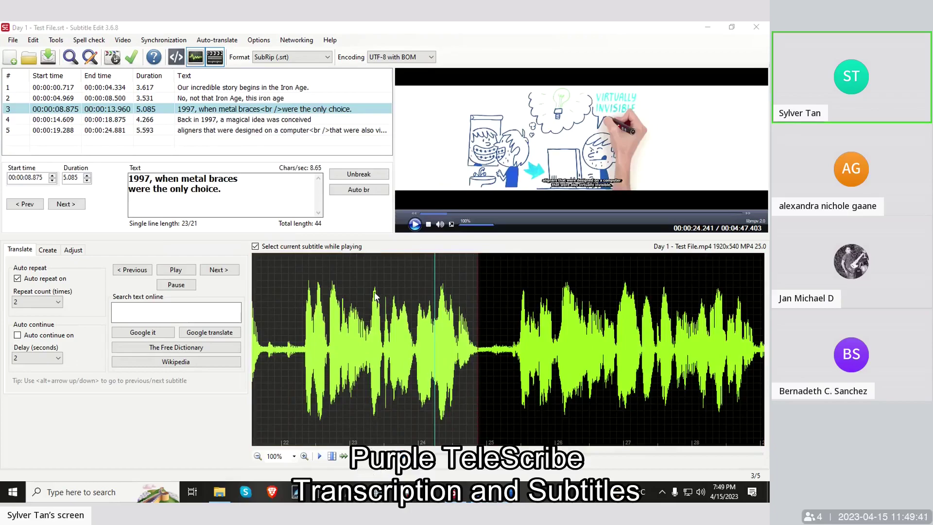
click(364, 323)
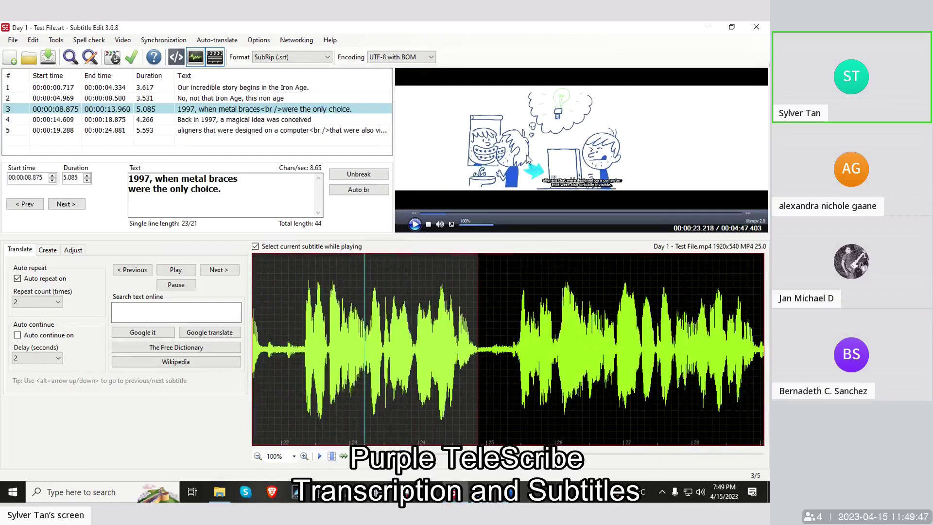
click(467, 186)
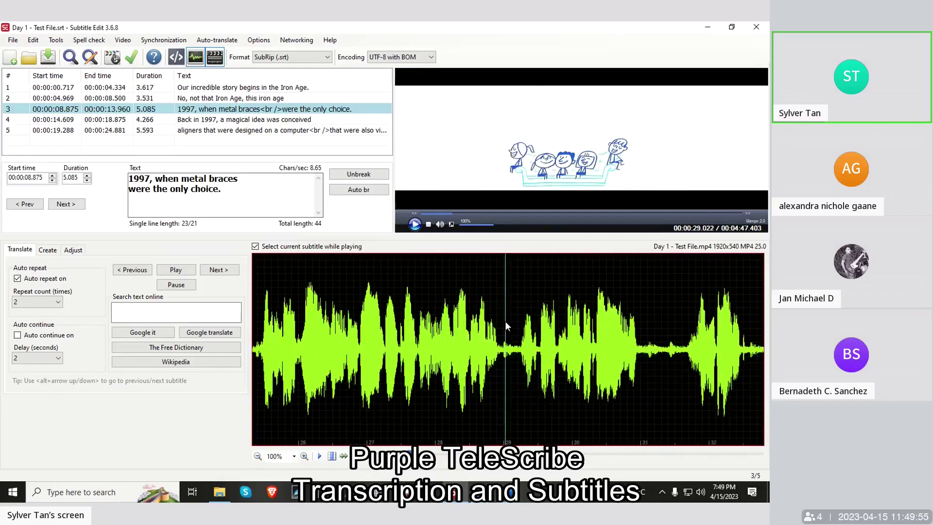
click(492, 322)
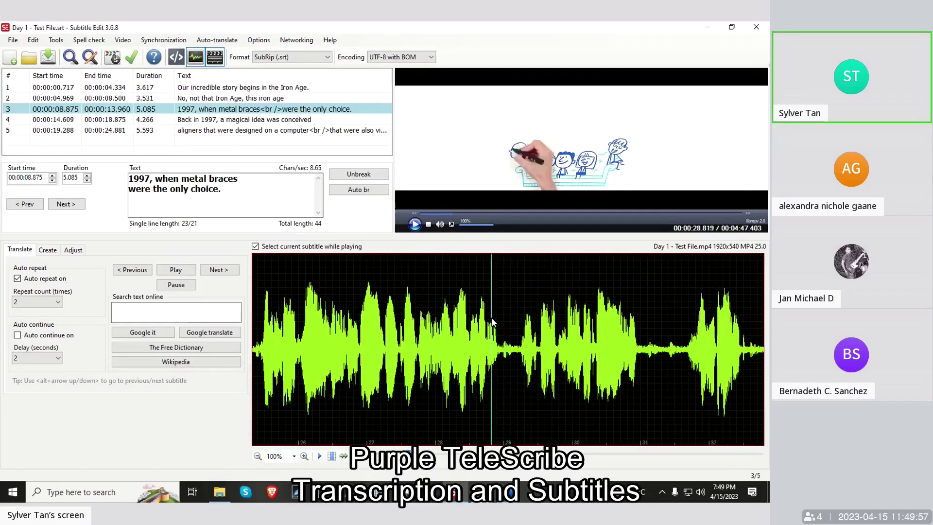
click(480, 312)
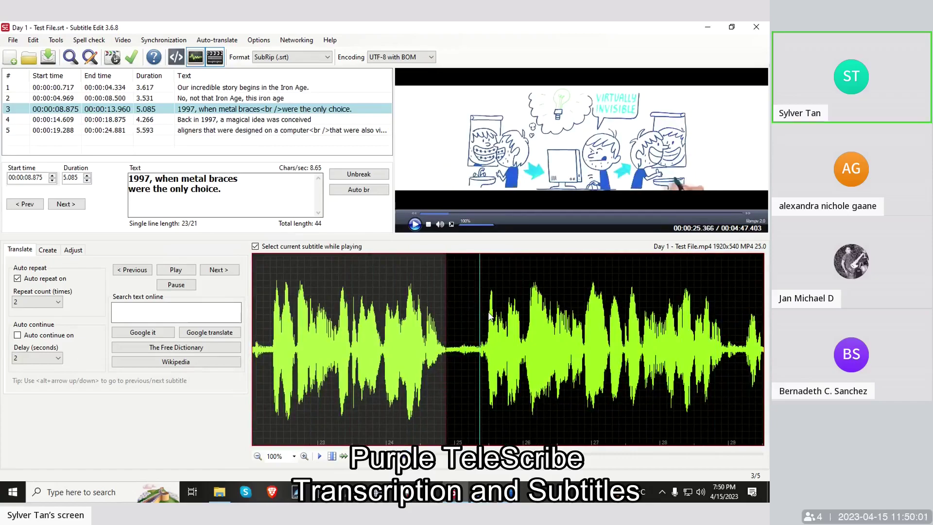
scroll(490, 316, right, 1)
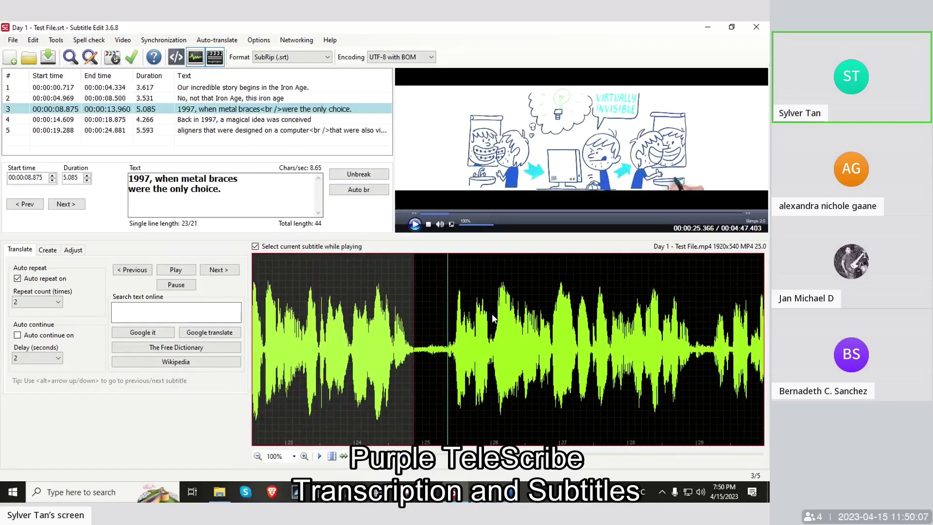
click(537, 323)
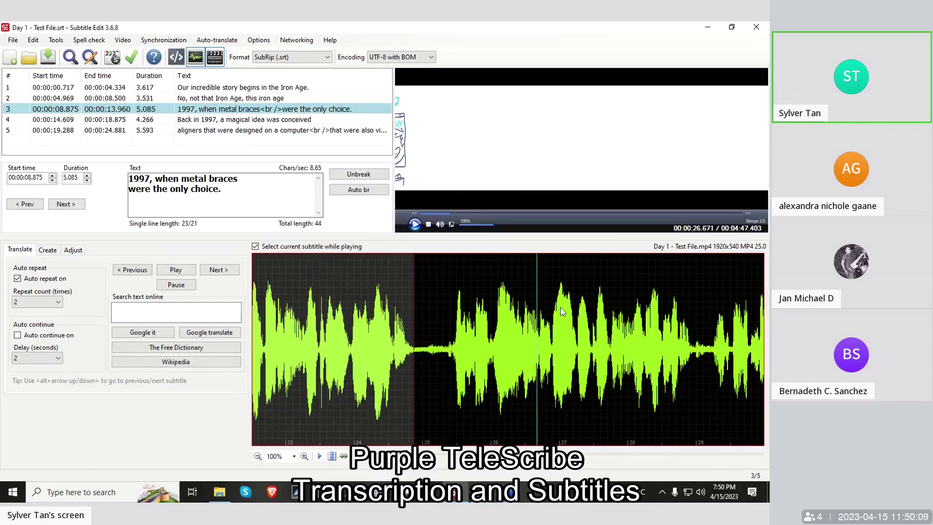
click(473, 300)
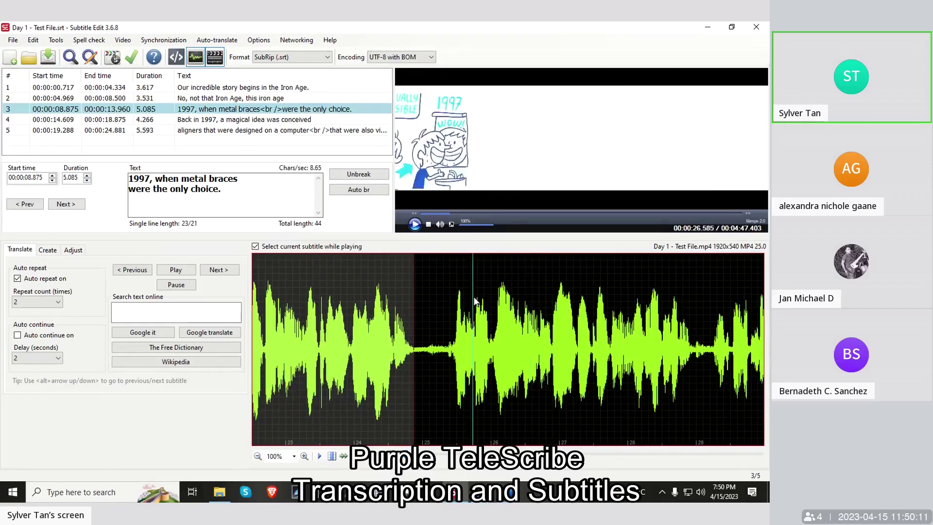
click(451, 308)
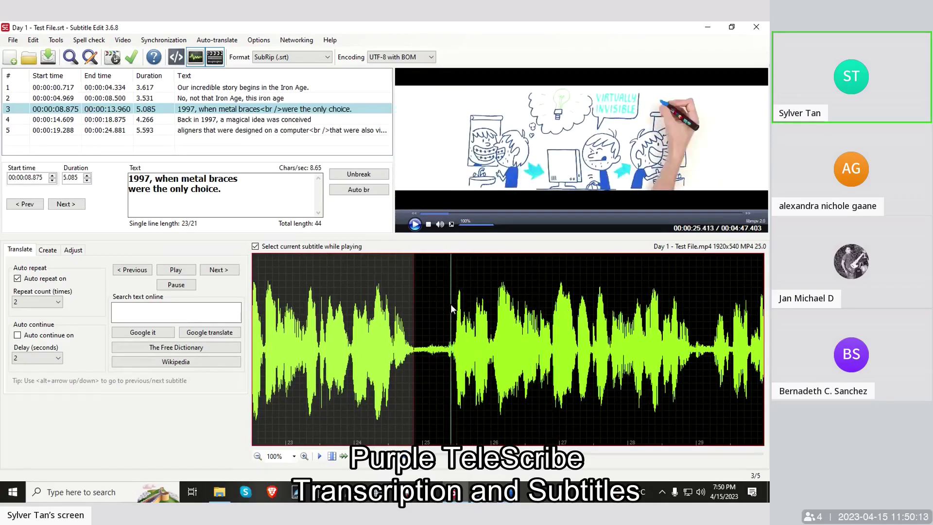
click(440, 303)
click(403, 297)
Shift the third subtitle slightly earlier on the waveform to start at 00:00:08.867, and save the subtitle file
scroll(383, 296, up, 2)
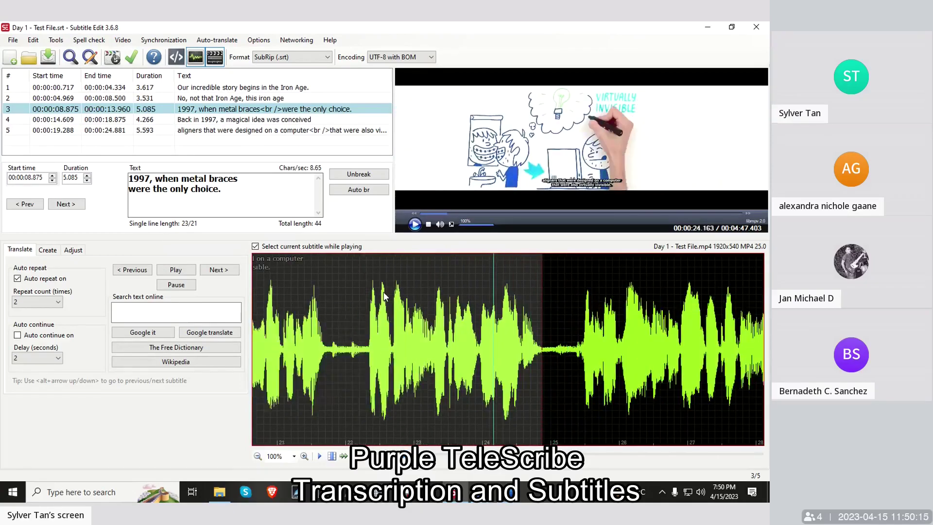
scroll(384, 291, up, 3)
scroll(366, 284, up, 2)
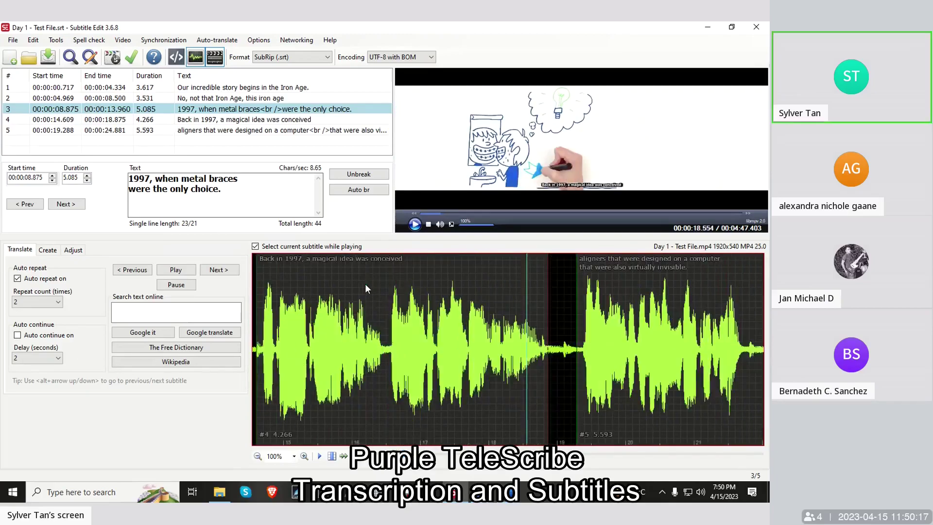
scroll(365, 289, up, 6)
click(331, 302)
key(ctrl+s)
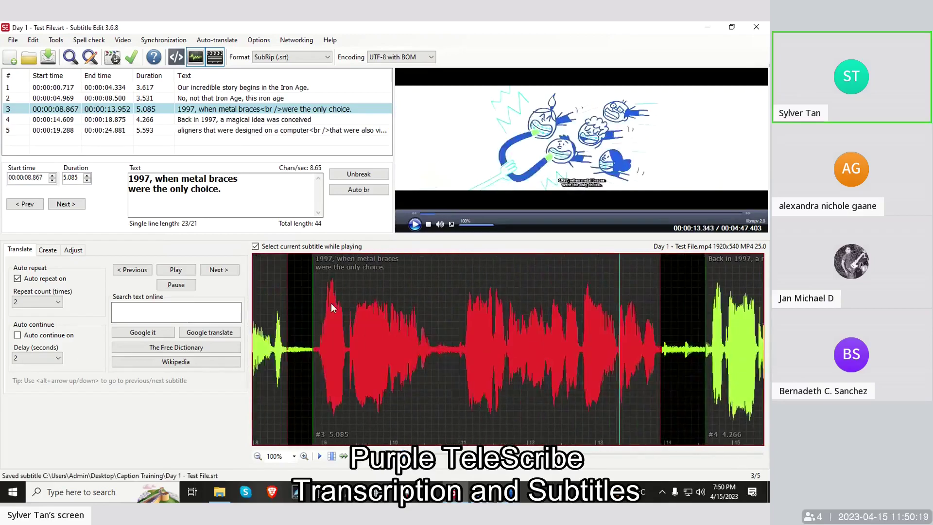
Review the waveform from the first subtitle to past the fifth, saving the subtitle file again along the way
scroll(331, 305, up, 7)
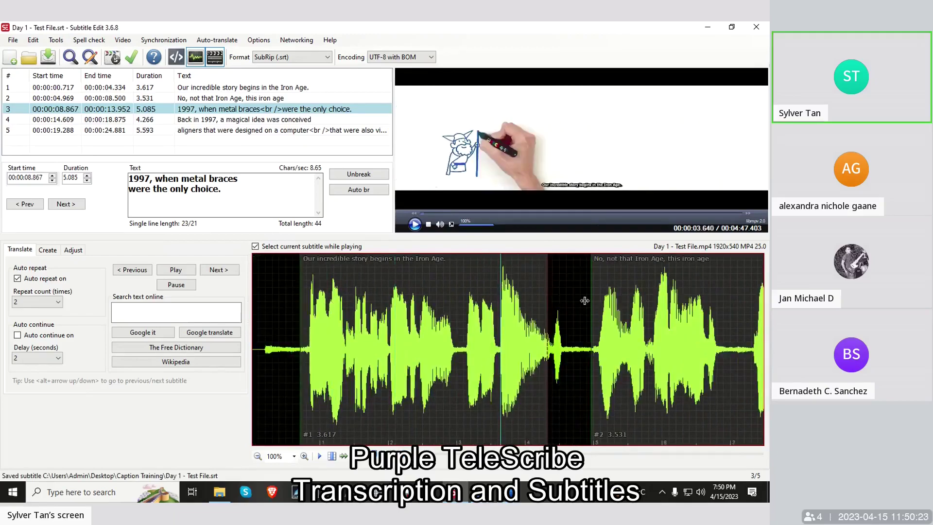
scroll(583, 302, down, 3)
scroll(579, 307, down, 3)
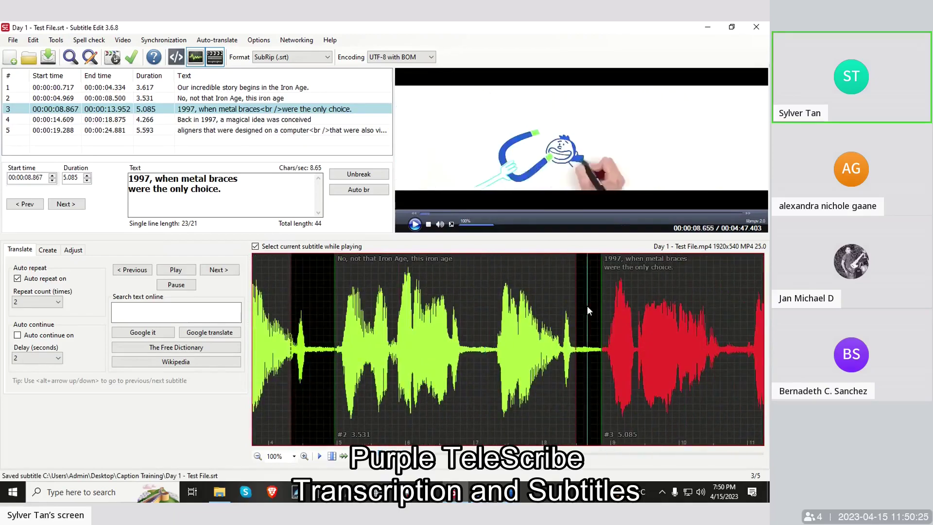
scroll(586, 306, down, 2)
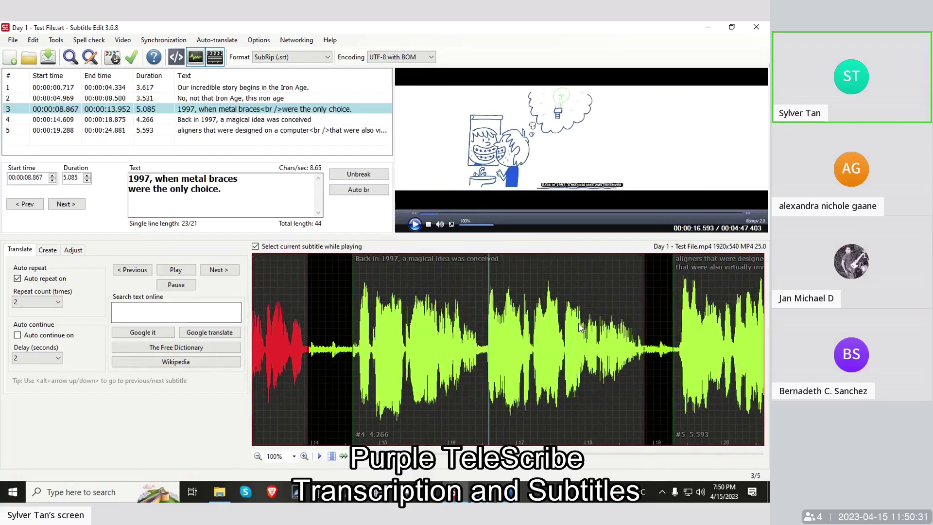
key(ctrl+s)
click(579, 328)
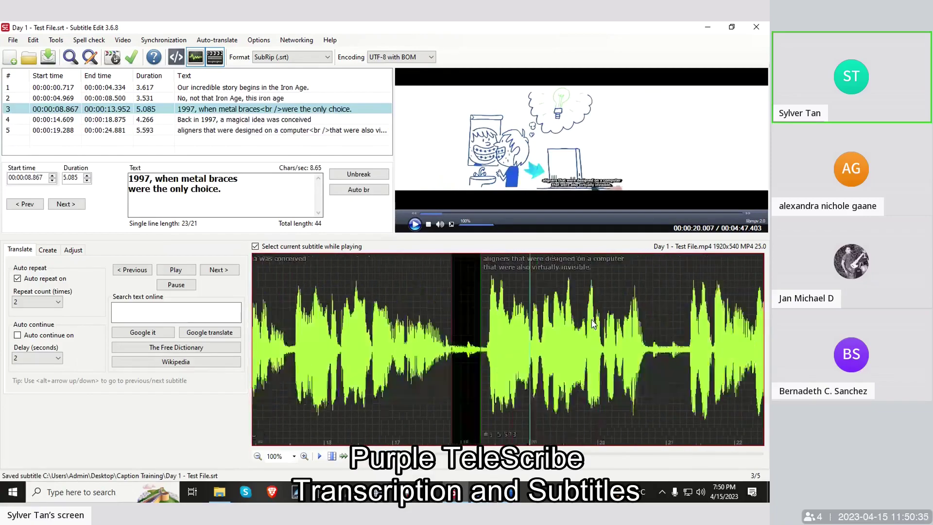
click(588, 322)
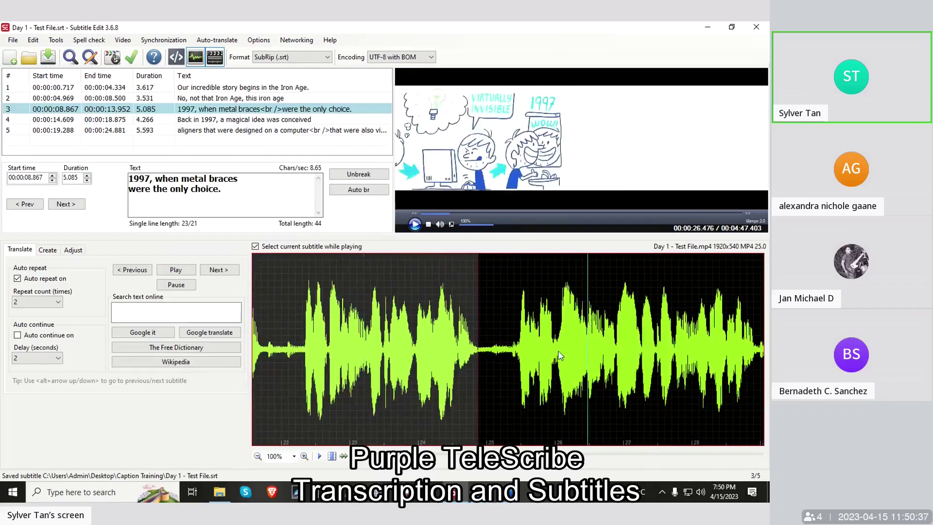
click(14, 41)
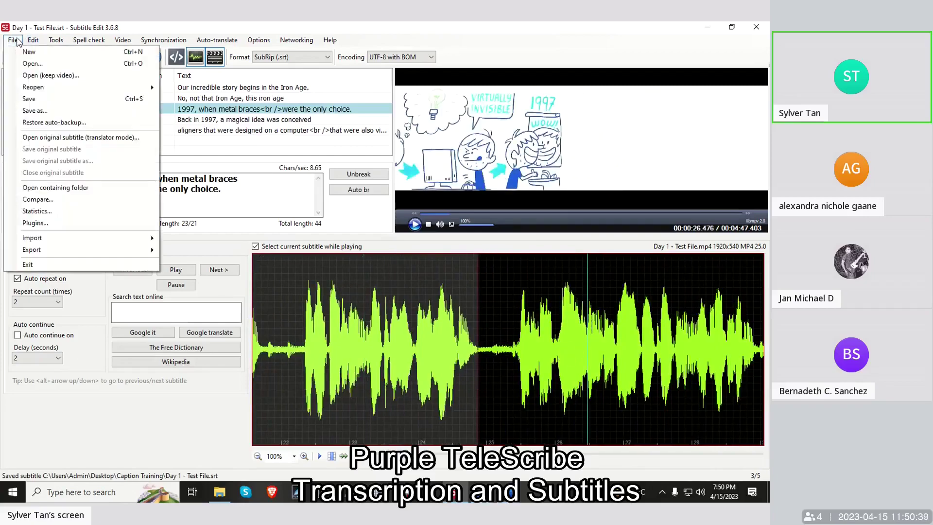
click(35, 111)
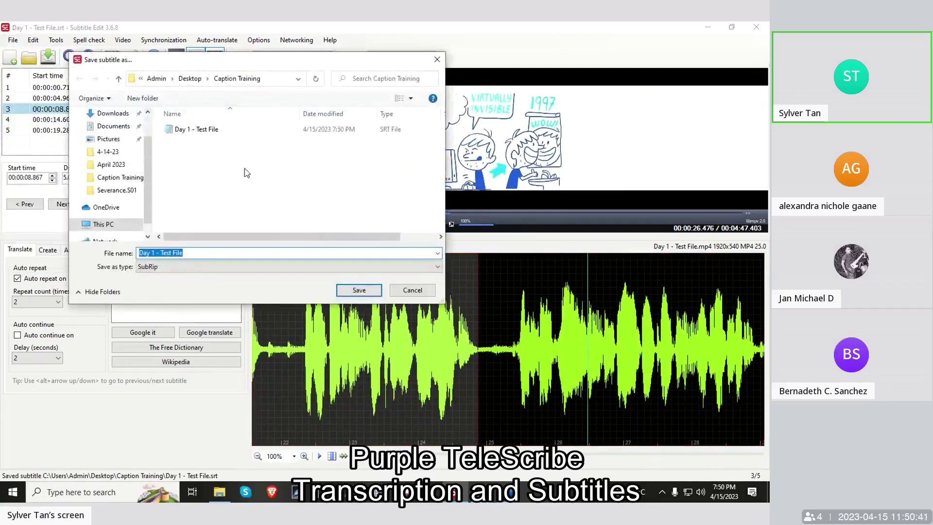
click(437, 59)
Switch to the Purple Captioning Cheat Sheet in Word and highlight the Google Captions column heading
scroll(576, 342, down, 3)
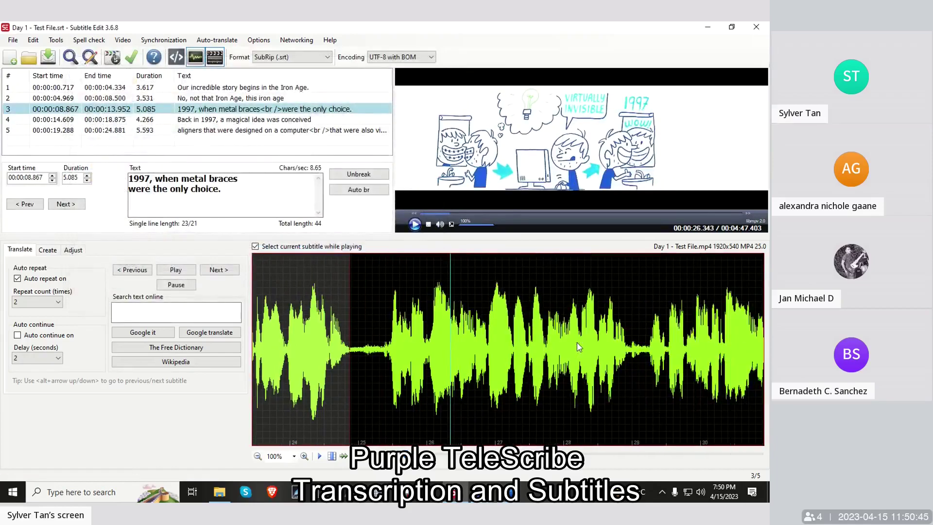
click(577, 349)
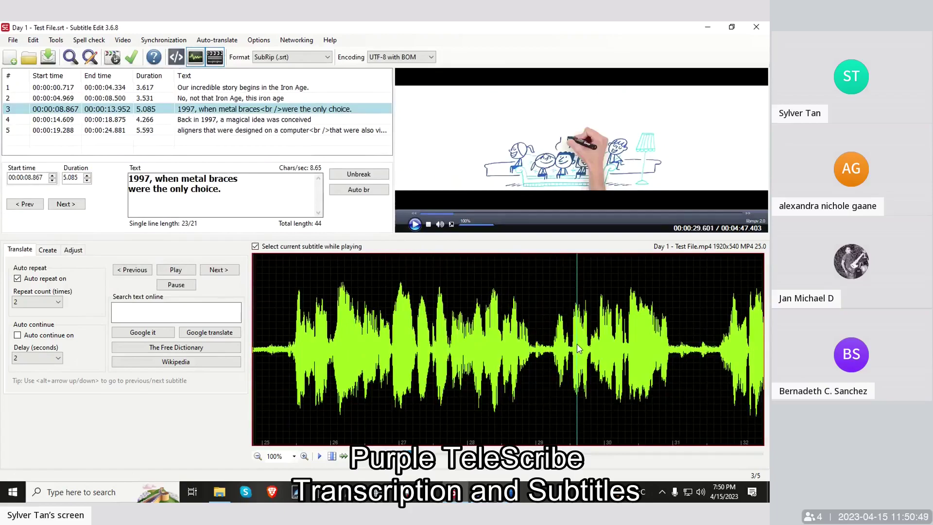
click(521, 493)
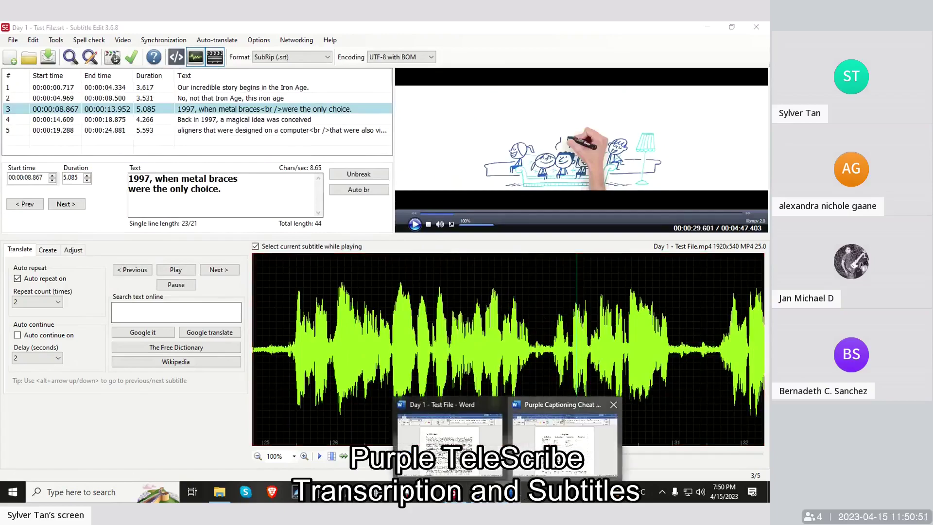
click(564, 437)
click(429, 179)
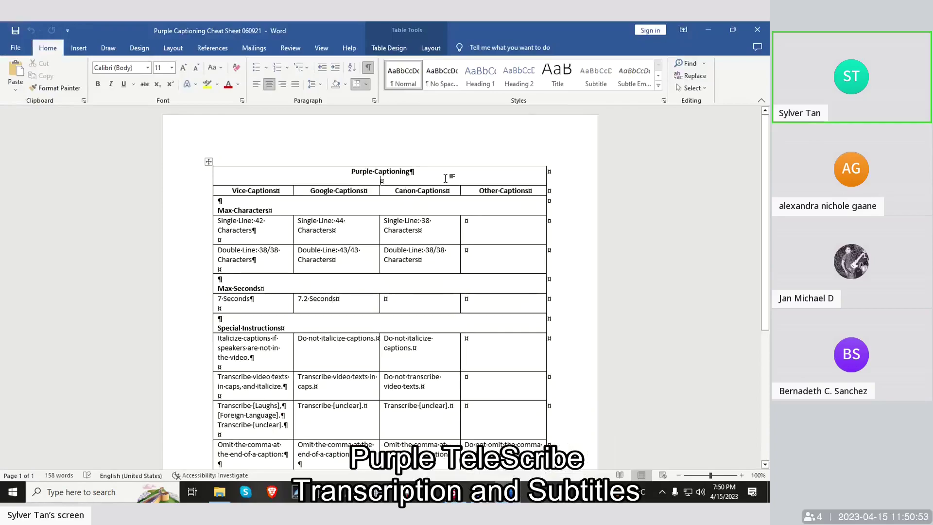
click(397, 172)
drag(310, 191, 366, 191)
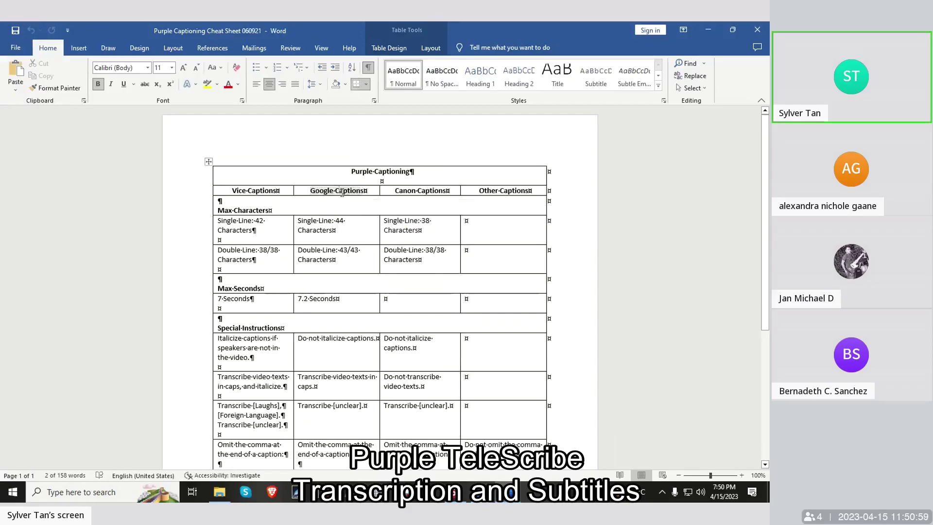
Compare the maximum single-line character limits for the Google, Vice and Canon caption columns
click(334, 221)
click(341, 222)
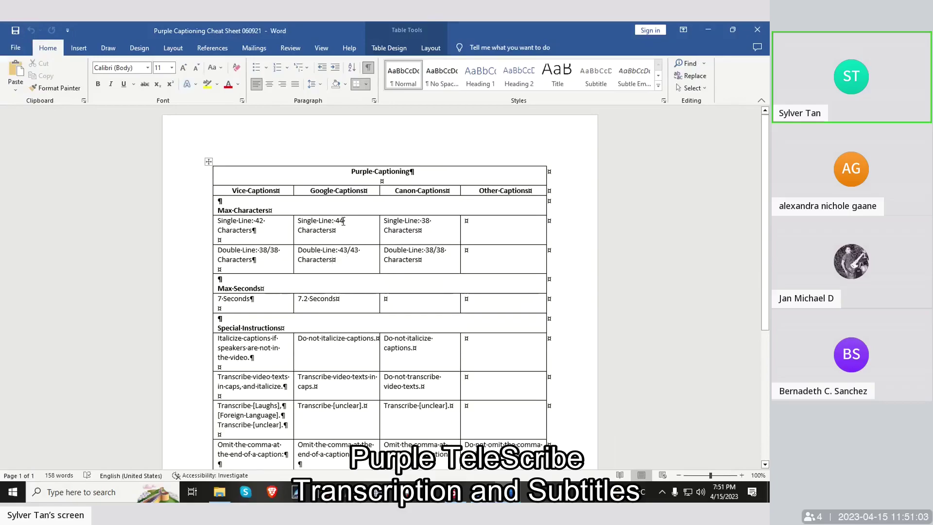
click(270, 223)
click(416, 191)
click(263, 221)
key(Left)
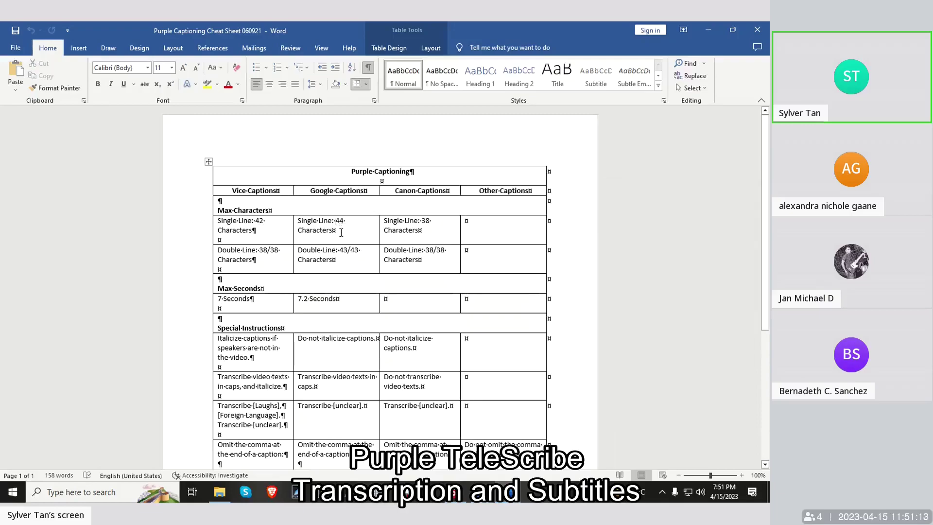